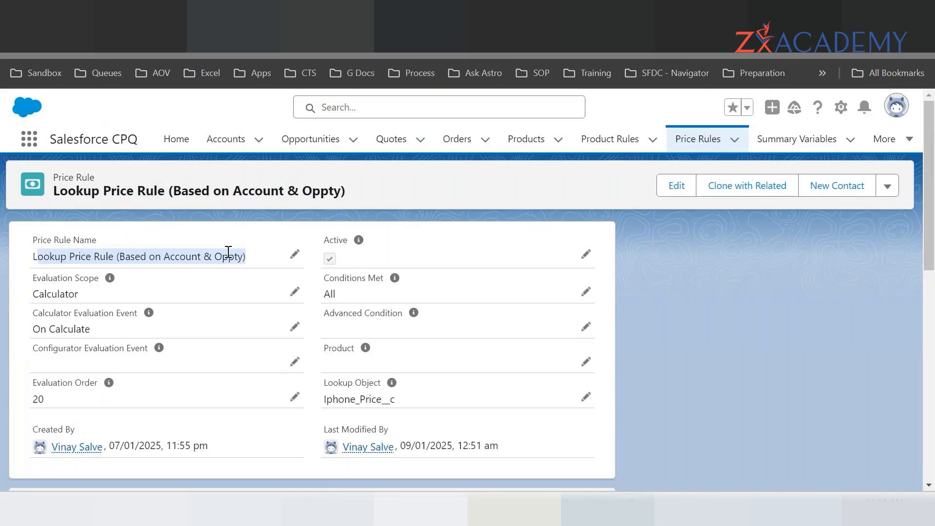
- Review the evaluation scope and evaluation order of the lookup price rule
click(36, 294)
drag(36, 294, 89, 297)
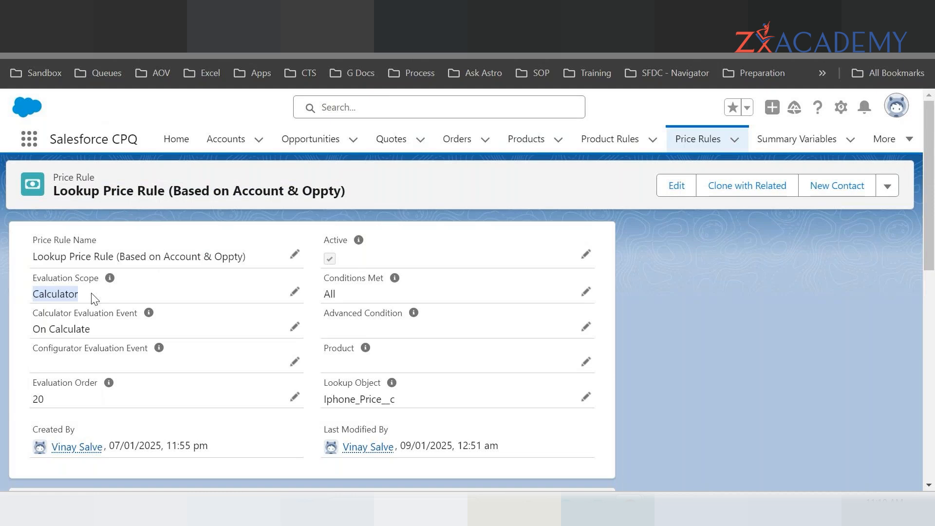
double_click(37, 403)
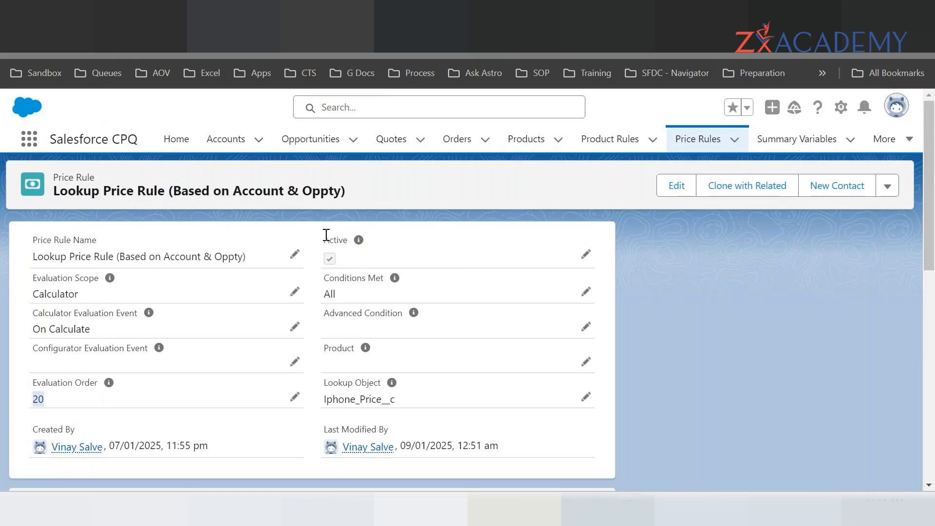
- Copy the price rule's lookup object name and open the Object Manager in Setup
click(328, 400)
drag(329, 401, 403, 410)
key(ctrl+c)
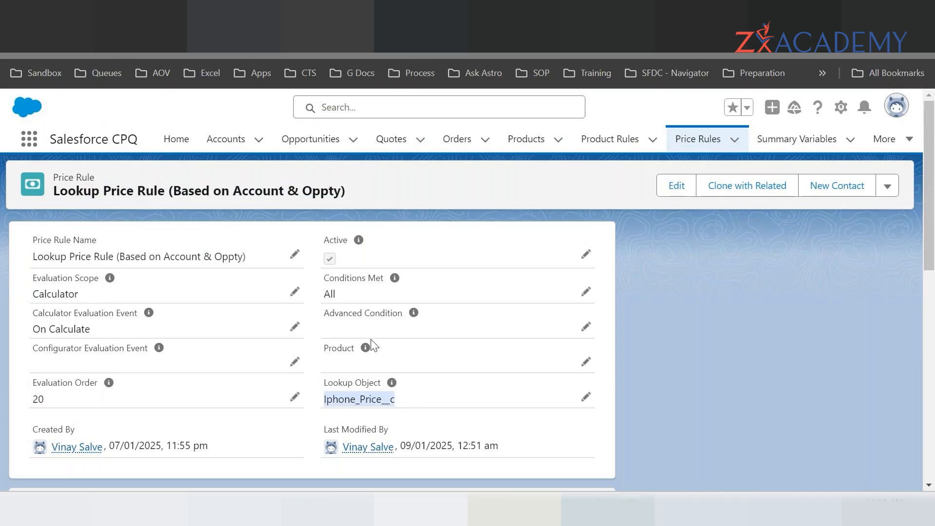
click(462, 14)
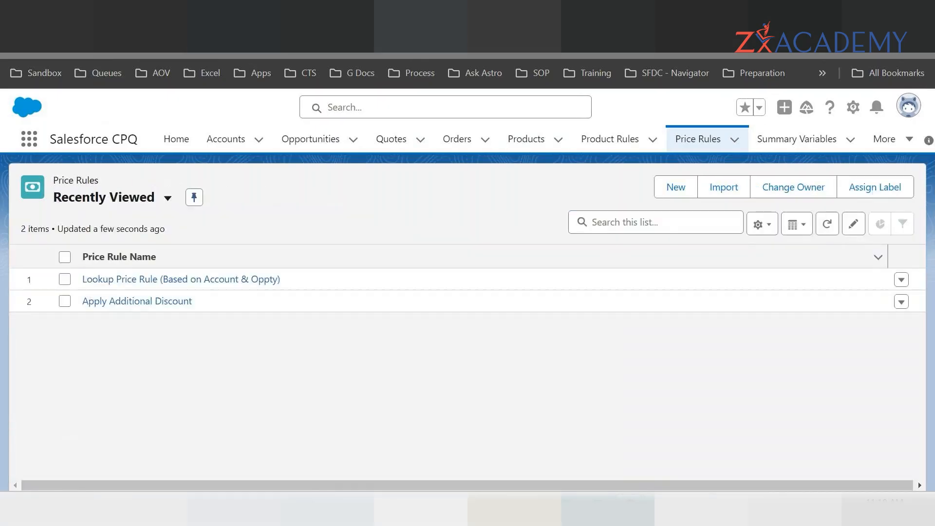
click(852, 107)
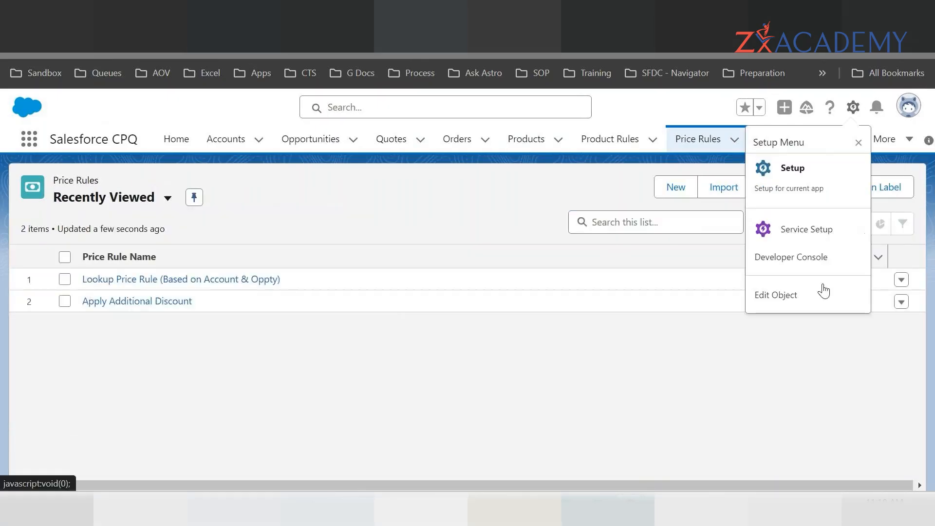
click(805, 173)
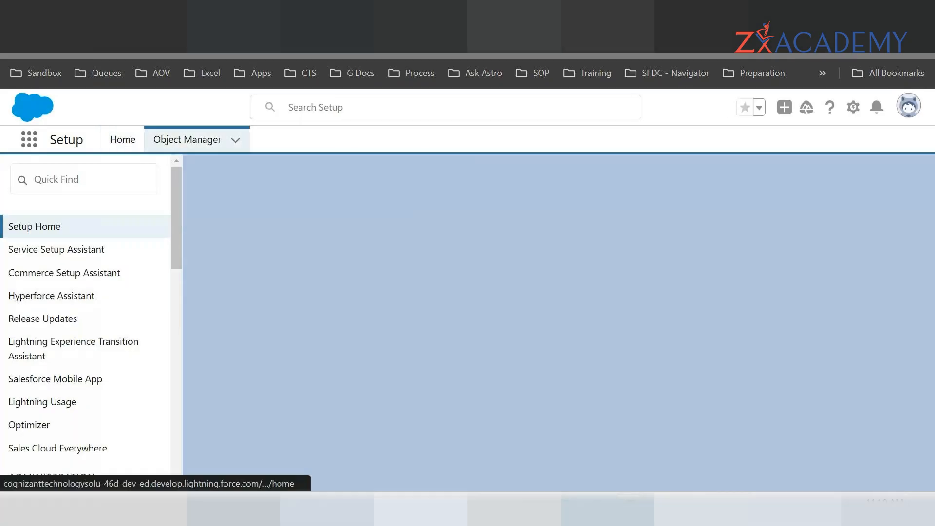
- Copy the lookup object name again from the price rule and search the Object Manager for Iphone_Price__c
key(ctrl+shift+Tab)
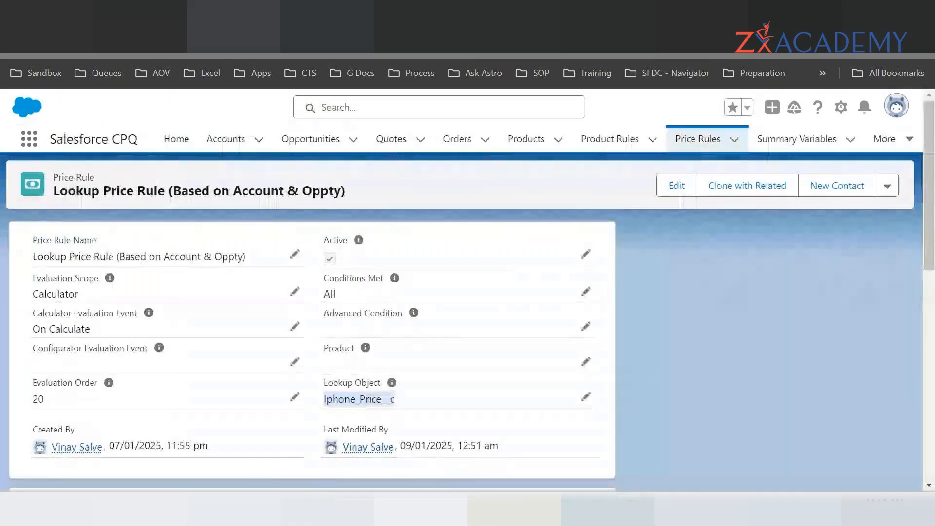
right_click(353, 400)
click(428, 240)
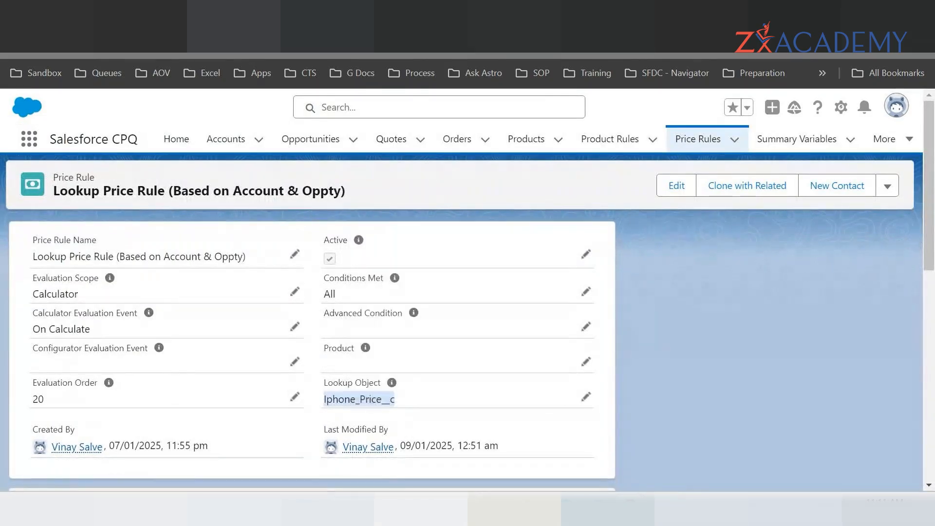
key(ctrl+Tab)
click(652, 184)
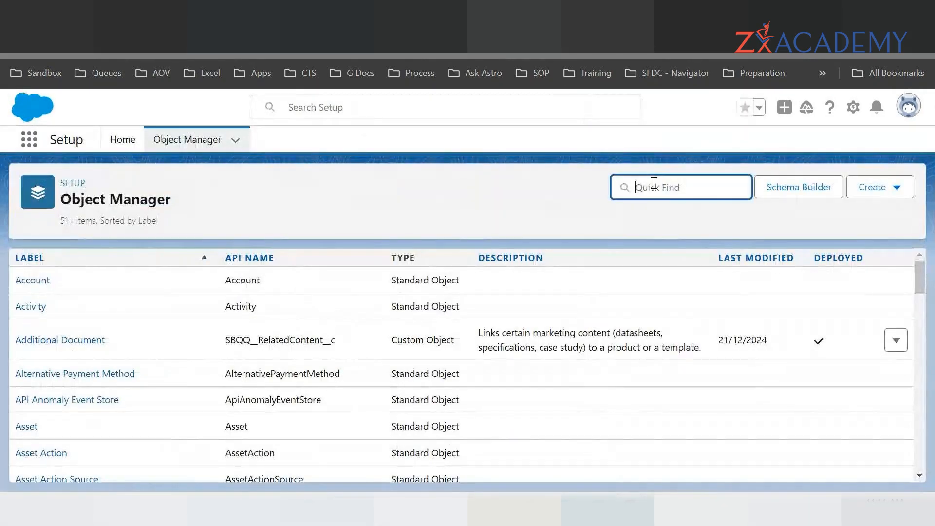
key(ctrl+v)
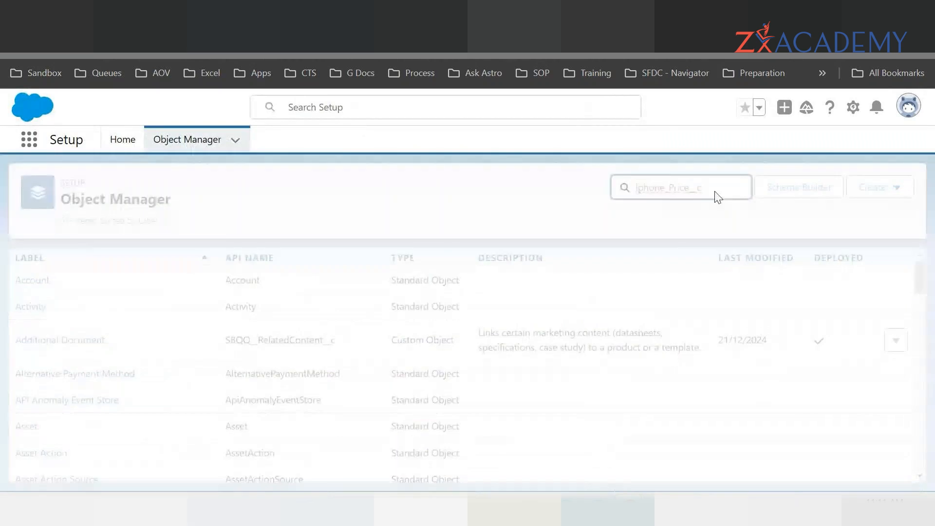
- Shorten the object search to Iphone and open the Iphone Price object
drag(665, 188, 731, 180)
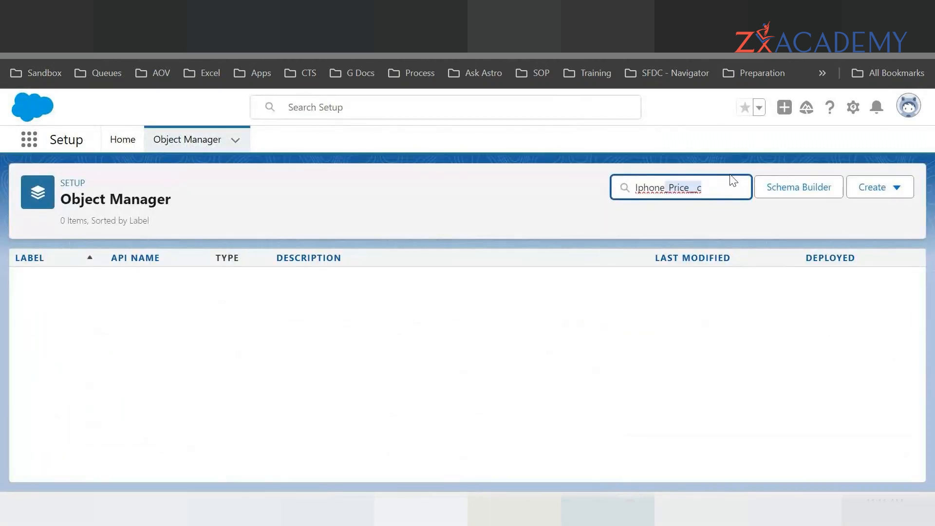
key(BackSpace)
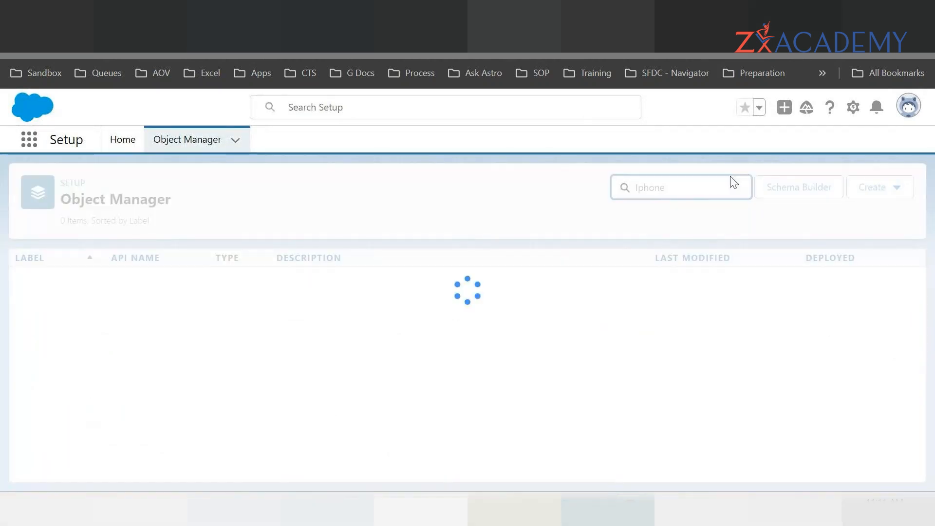
click(39, 286)
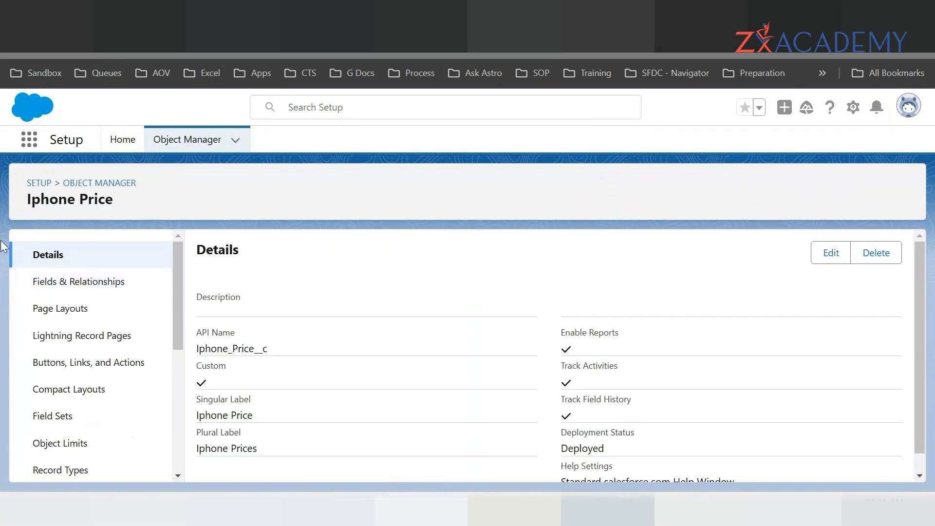
- Examine the Iphone Price object's fields and relationships, including the Industry, Price and Type fields
click(87, 288)
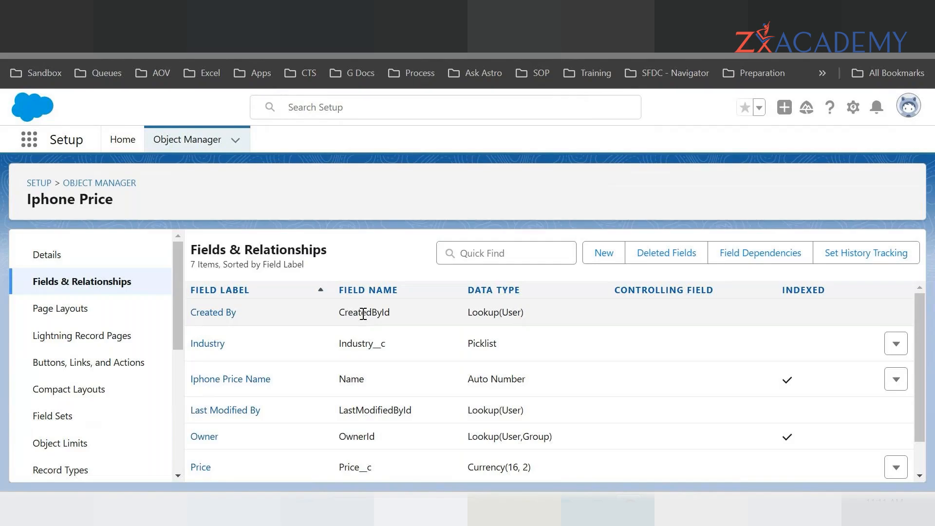
scroll(923, 326, down, 1)
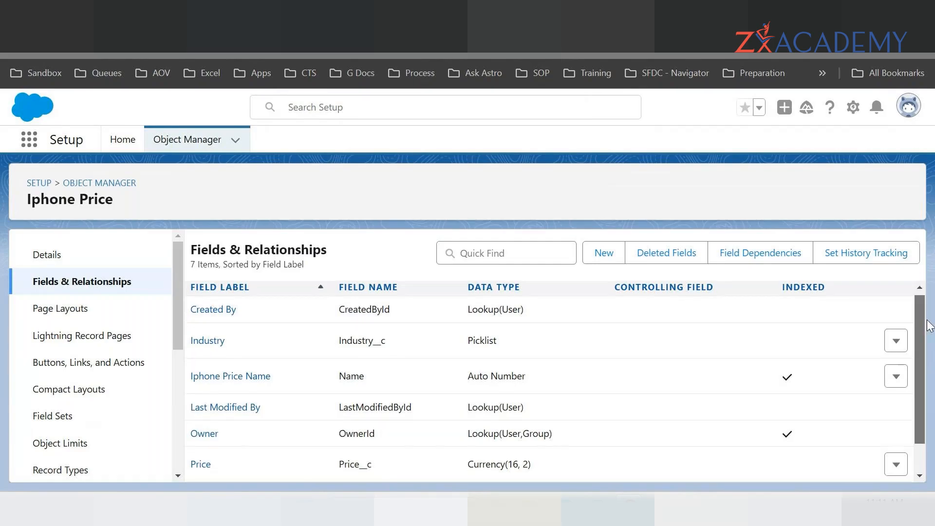
scroll(929, 325, down, 1)
scroll(294, 451, up, 1)
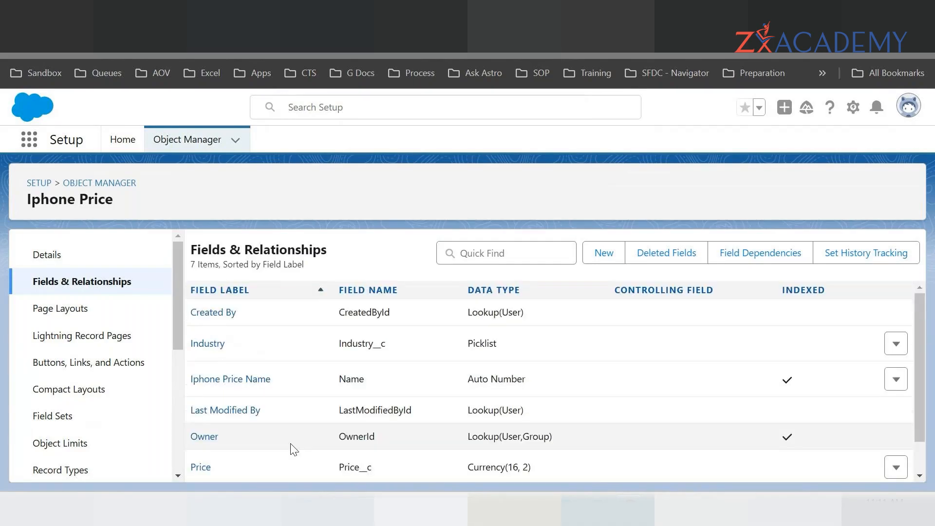
scroll(253, 410, down, 1)
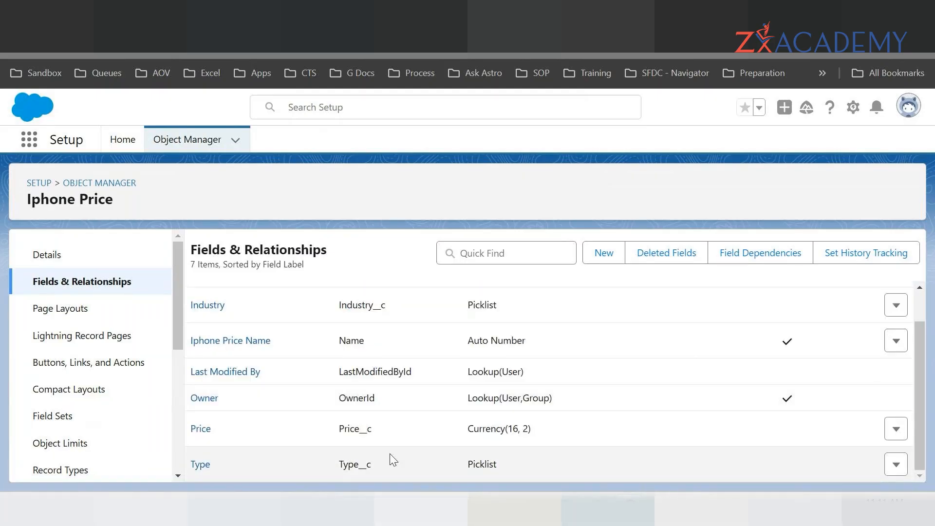
scroll(351, 391, up, 1)
scroll(270, 417, down, 1)
drag(516, 305, 189, 302)
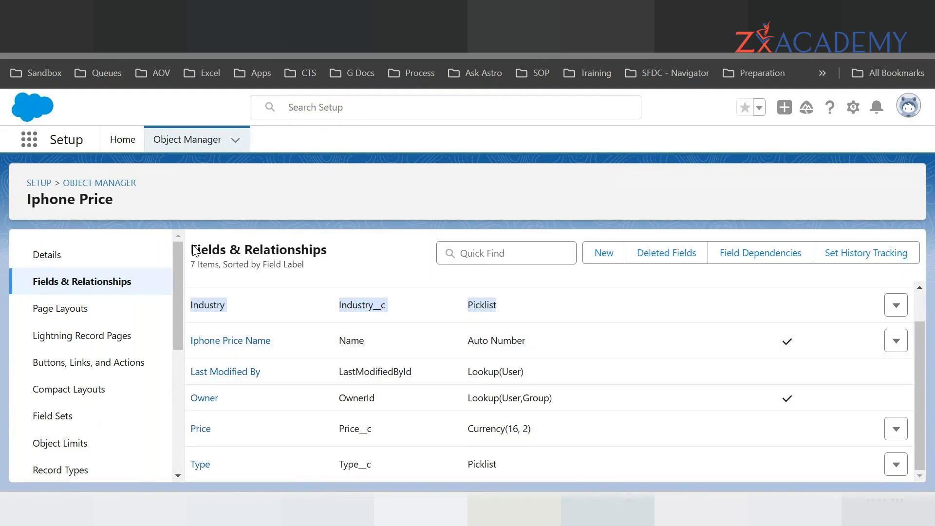
click(918, 296)
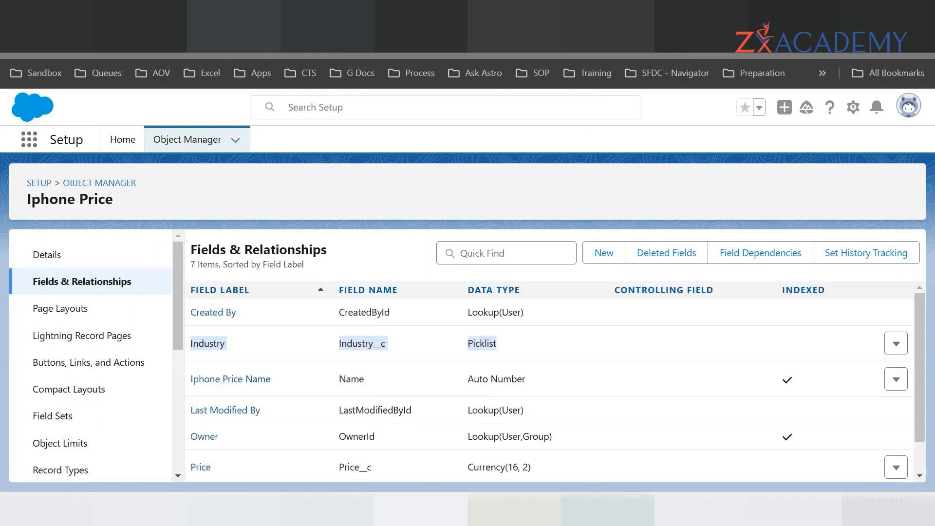
- Open the Iphone Prices records in Salesforce CPQ and switch to the All list view
key(ctrl+shift+Tab)
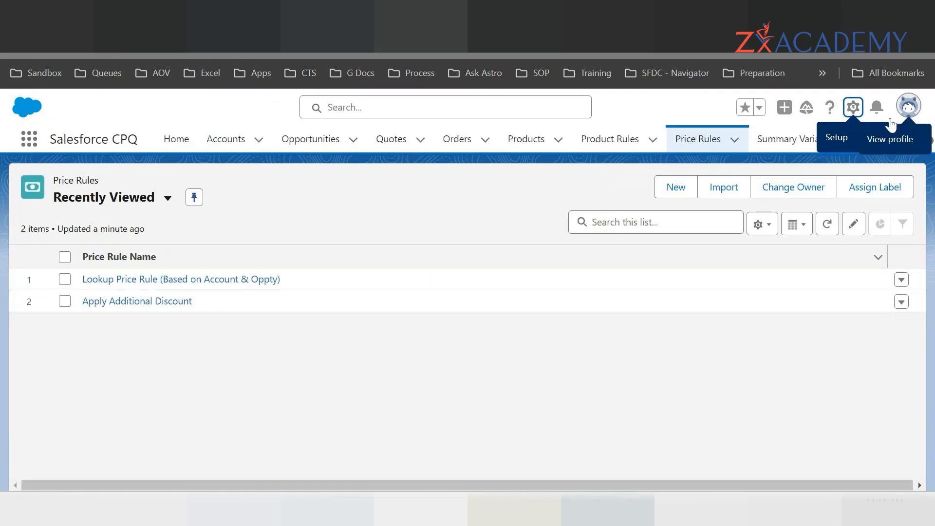
click(907, 141)
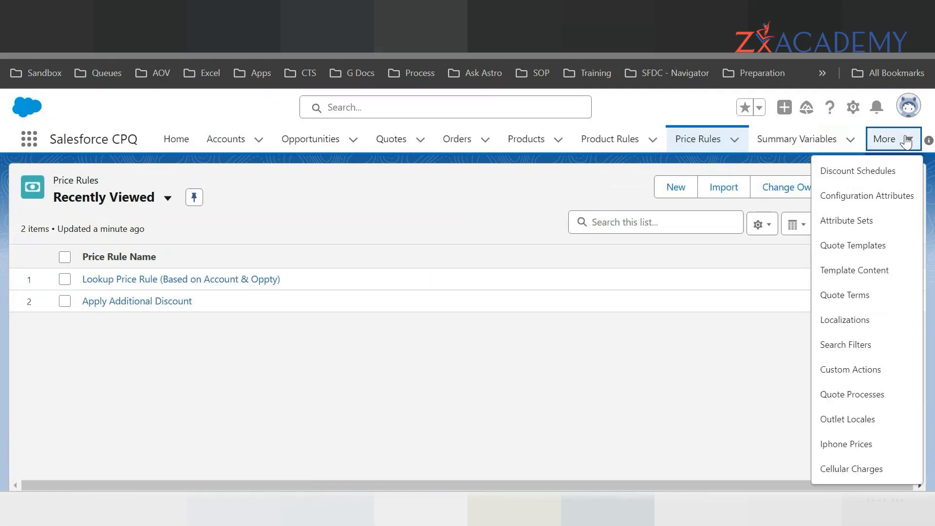
click(847, 444)
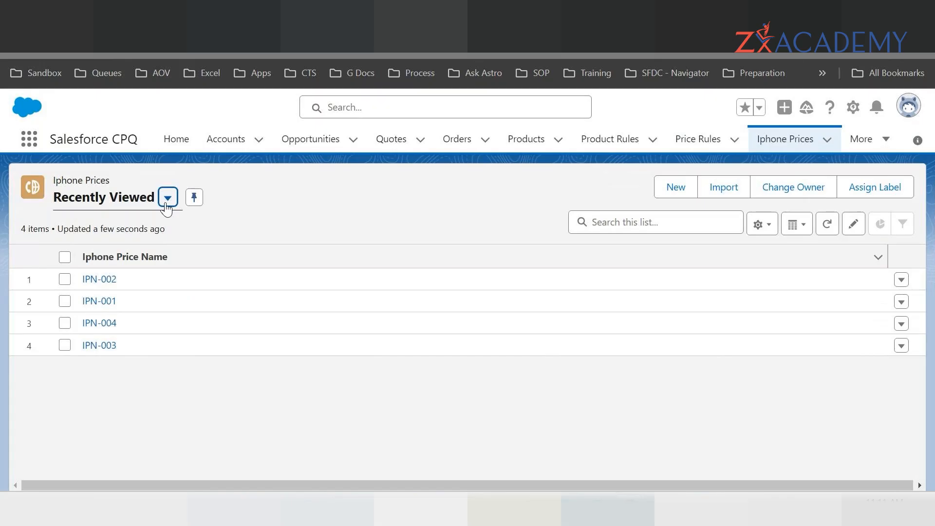
click(167, 204)
click(92, 249)
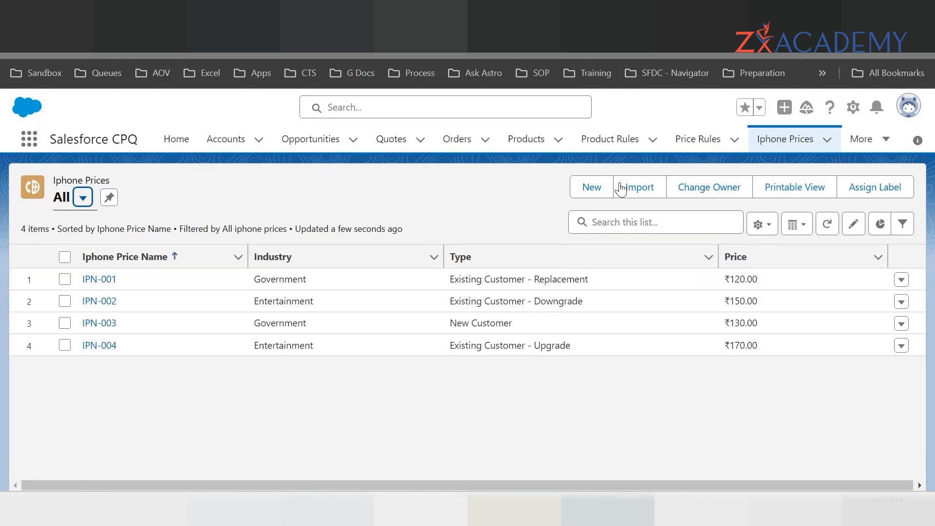
- Create an Iphone Price record with industry Entertainment, type New Customer and price 200, and save it
click(592, 189)
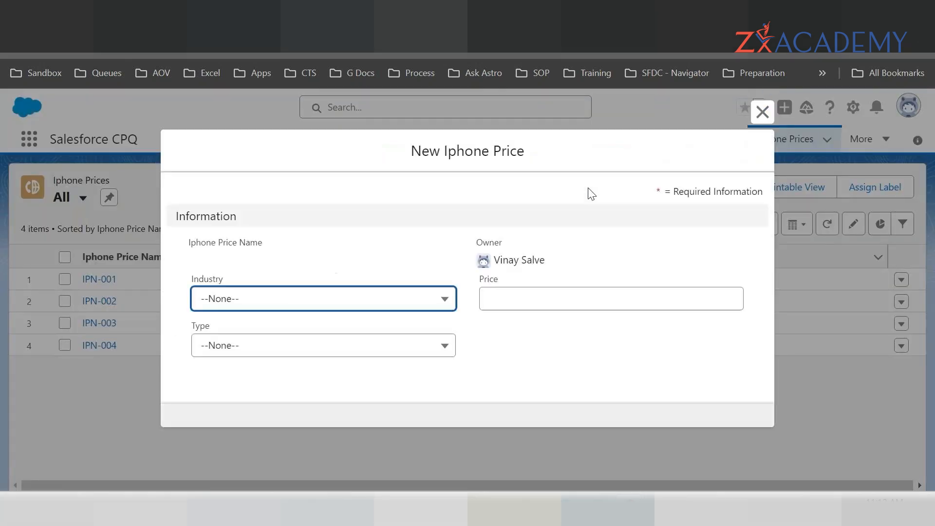
click(276, 301)
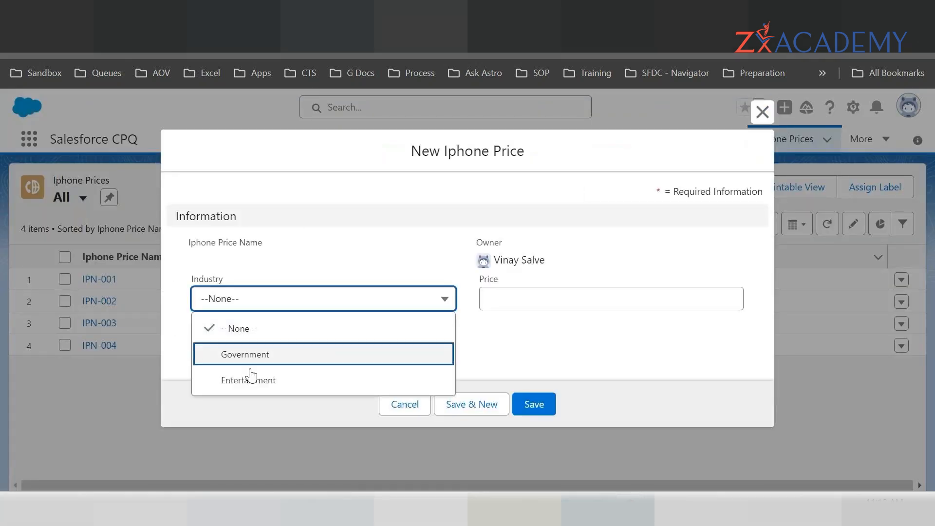
click(249, 384)
click(601, 298)
text(2)
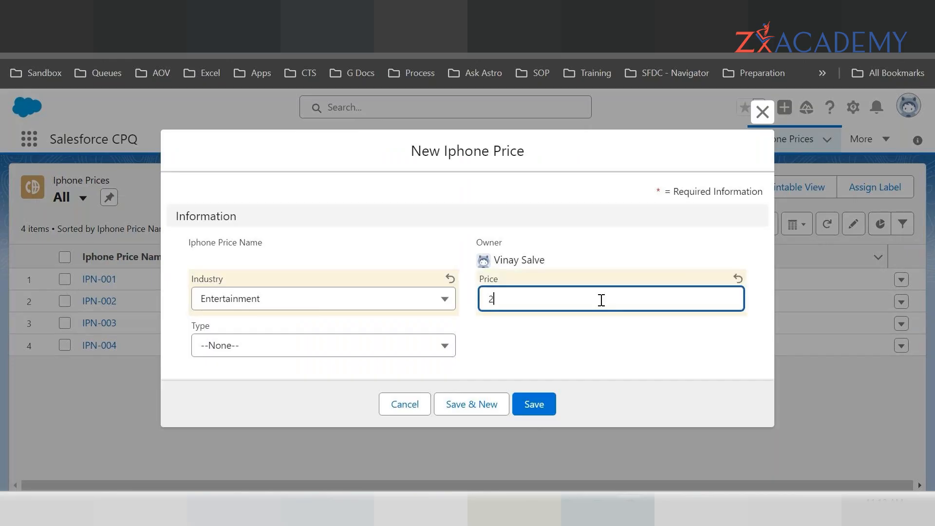
text(00)
click(272, 347)
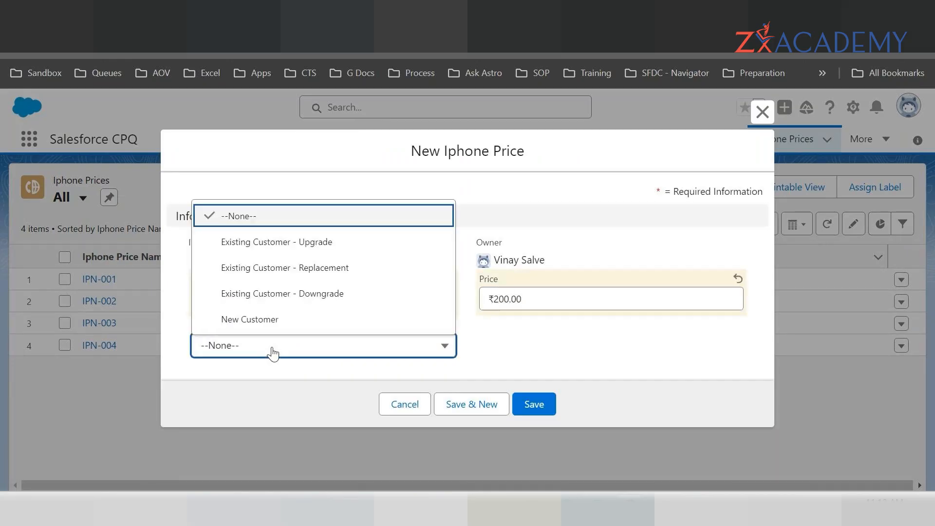
click(263, 321)
click(535, 407)
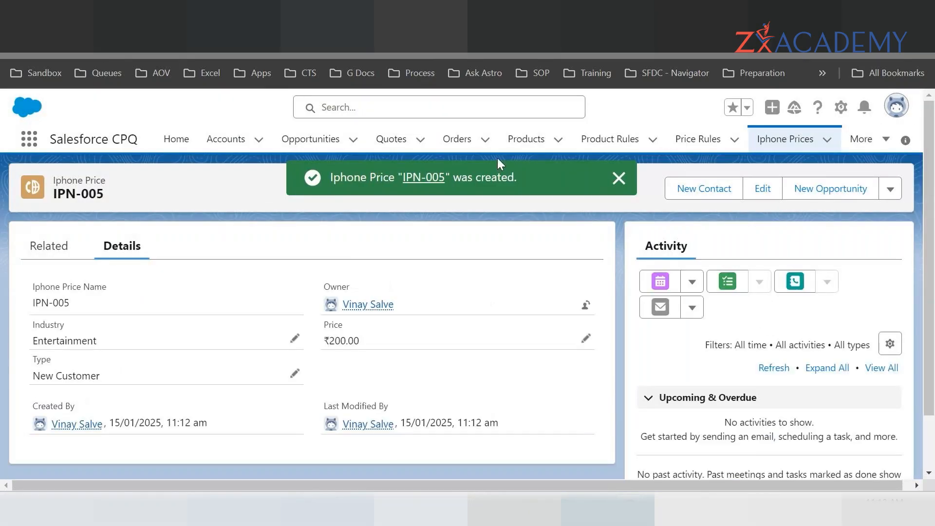
- Return to the Iphone Prices records and display the All list view to check the new record
click(785, 138)
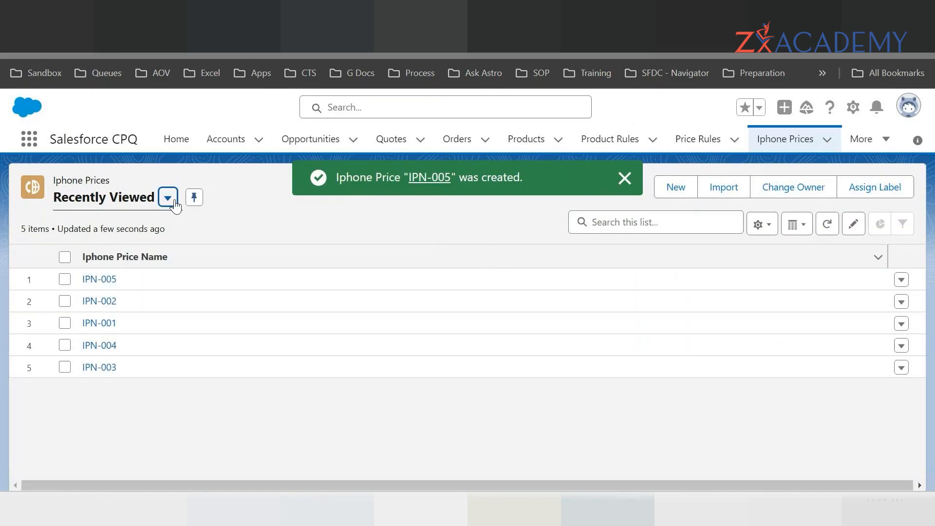
click(168, 197)
click(95, 258)
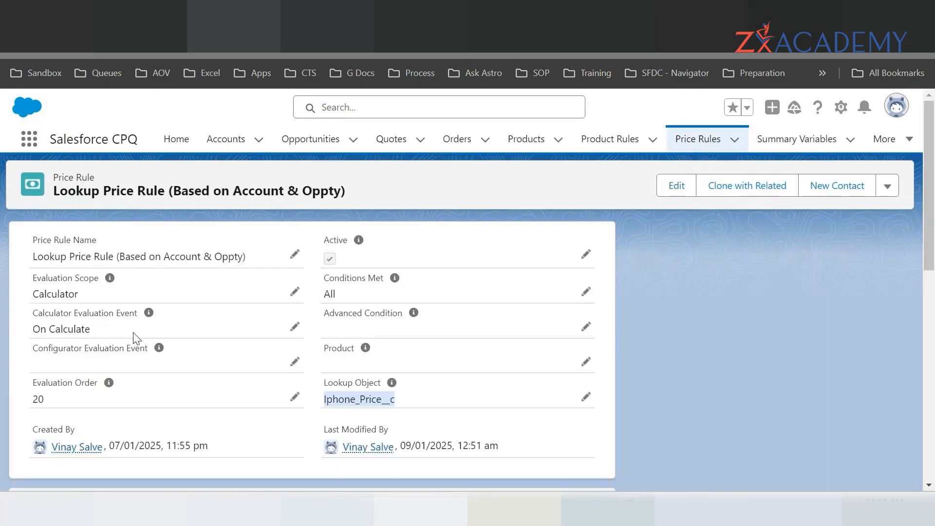
- Open the lookup price rule's price condition in a new browser tab and examine its filter value
scroll(246, 359, down, 5)
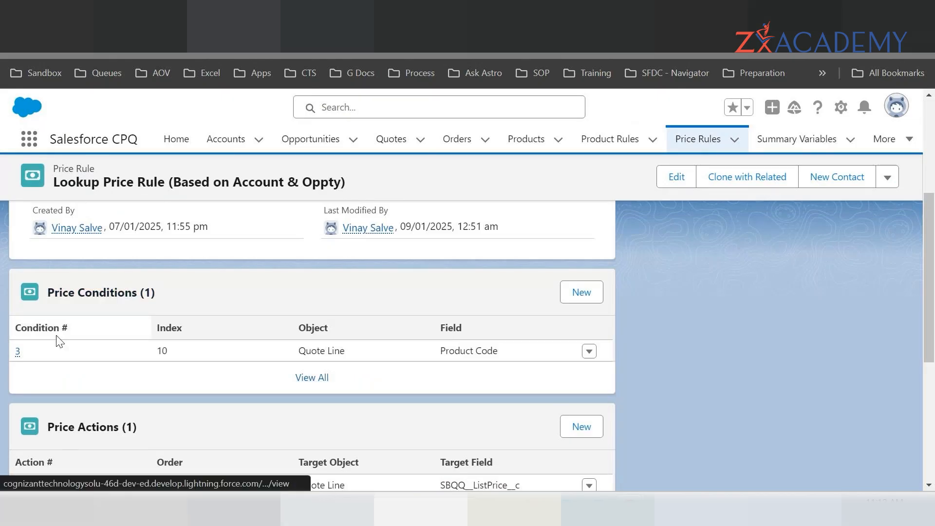
right_click(17, 358)
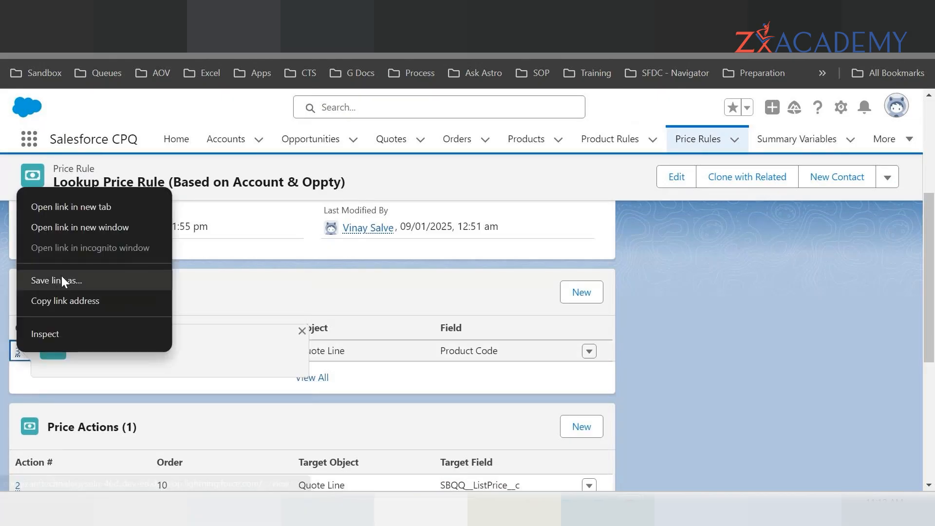
click(77, 218)
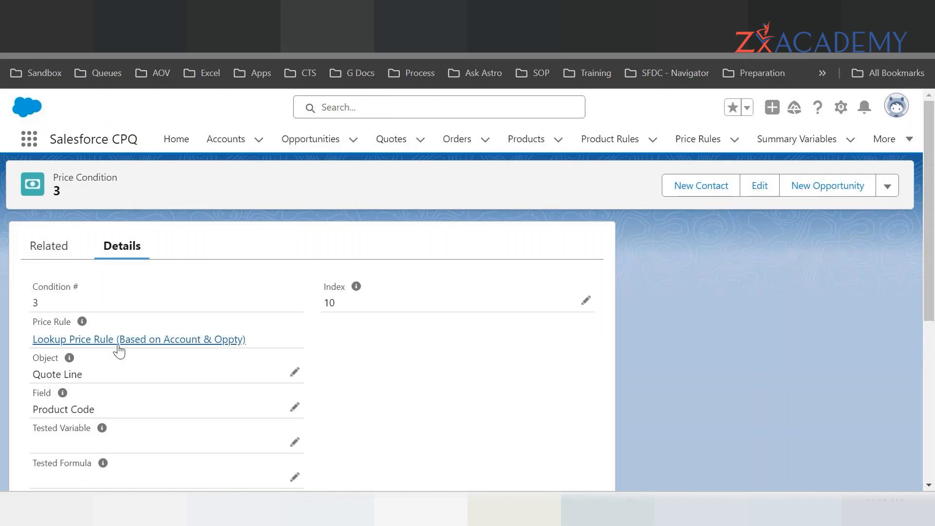
scroll(98, 409, down, 5)
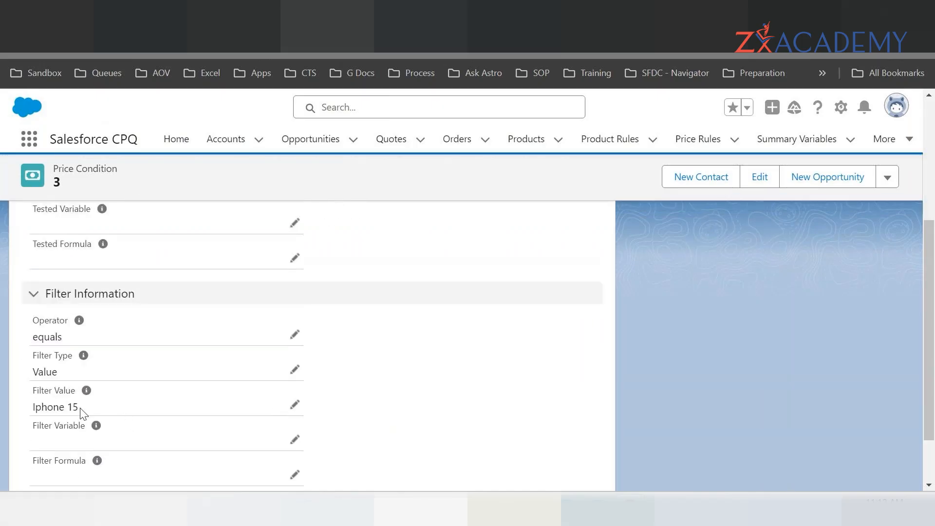
drag(79, 407, 33, 408)
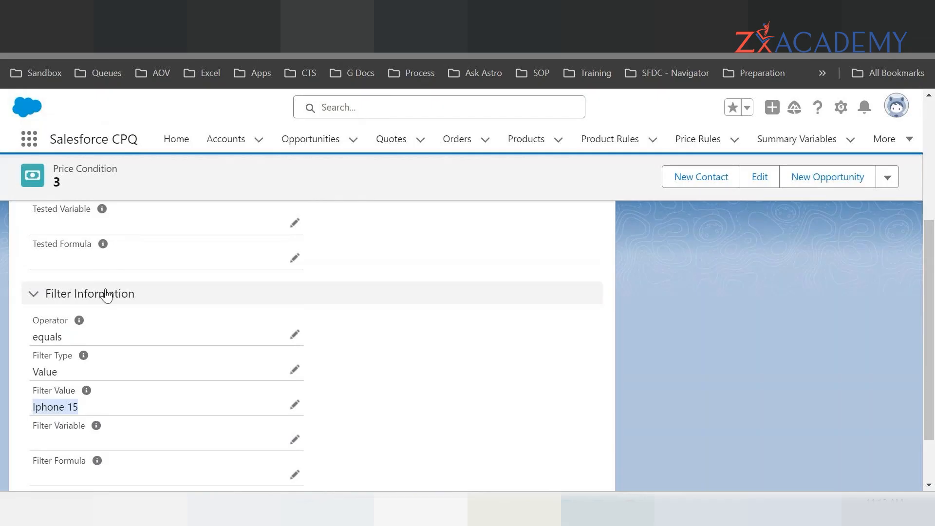
- Examine the price condition's tested object, field and filter value
scroll(105, 295, up, 3)
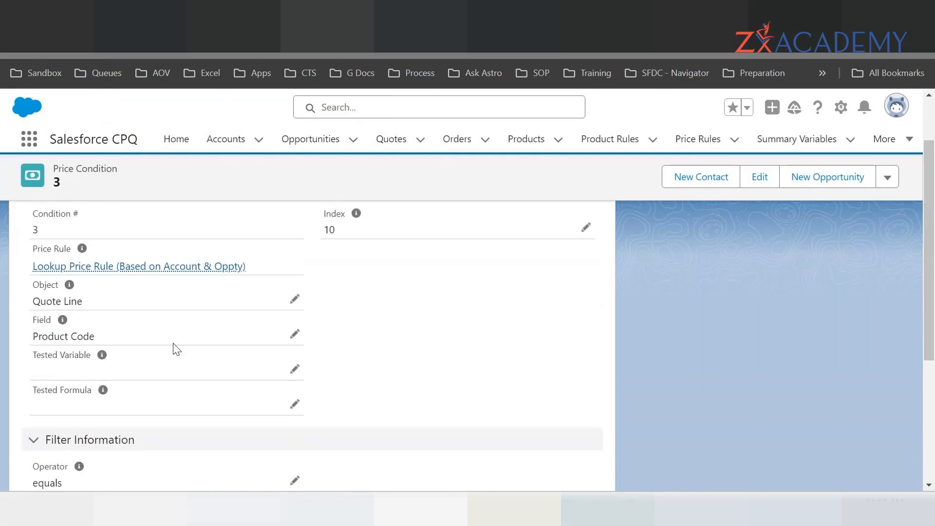
scroll(167, 357, down, 3)
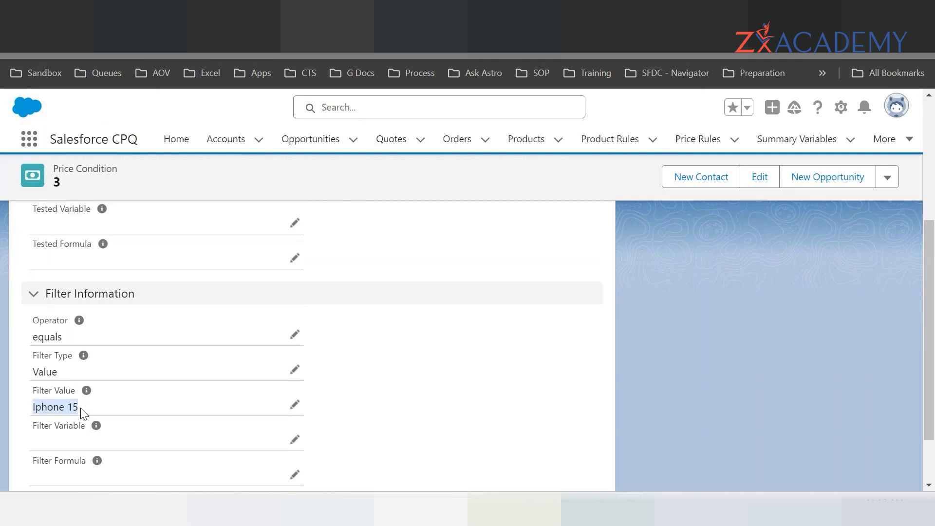
scroll(82, 413, up, 5)
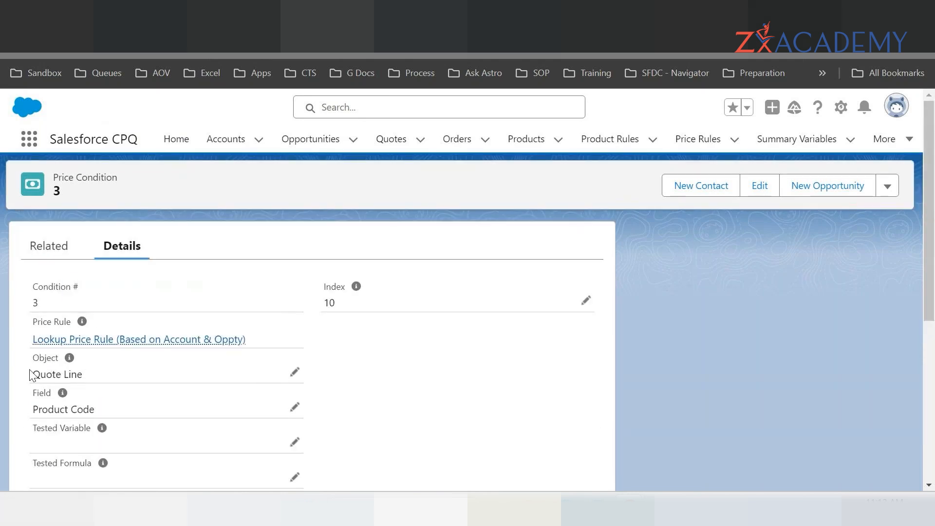
drag(31, 376, 88, 382)
mouse_move(64, 364)
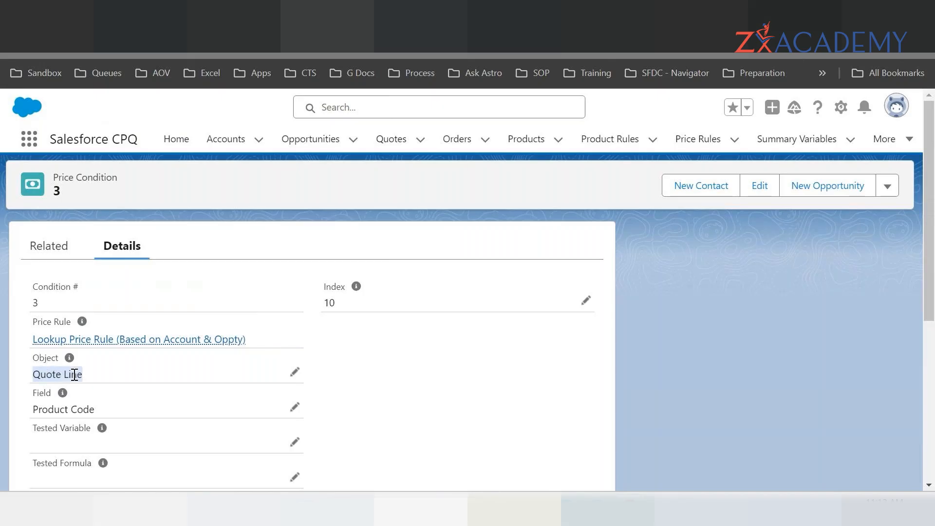
scroll(74, 374, down, 5)
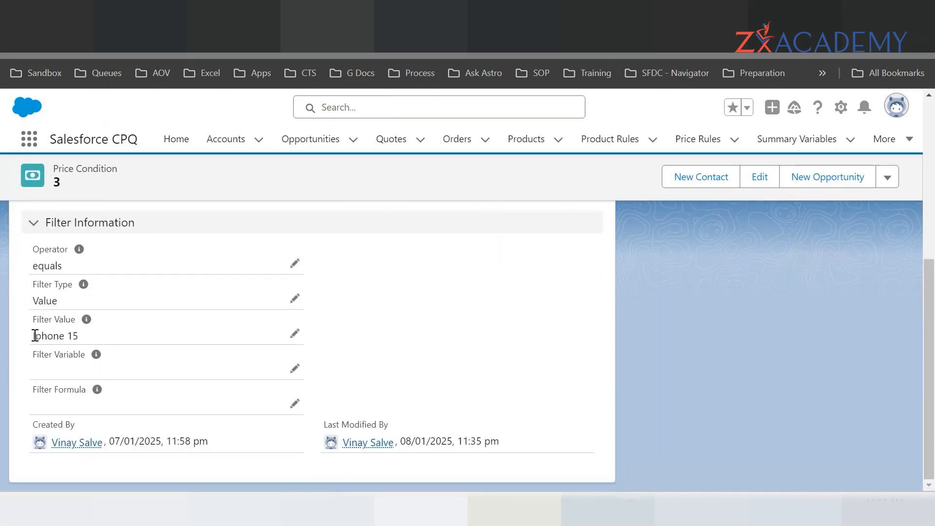
drag(36, 335, 76, 336)
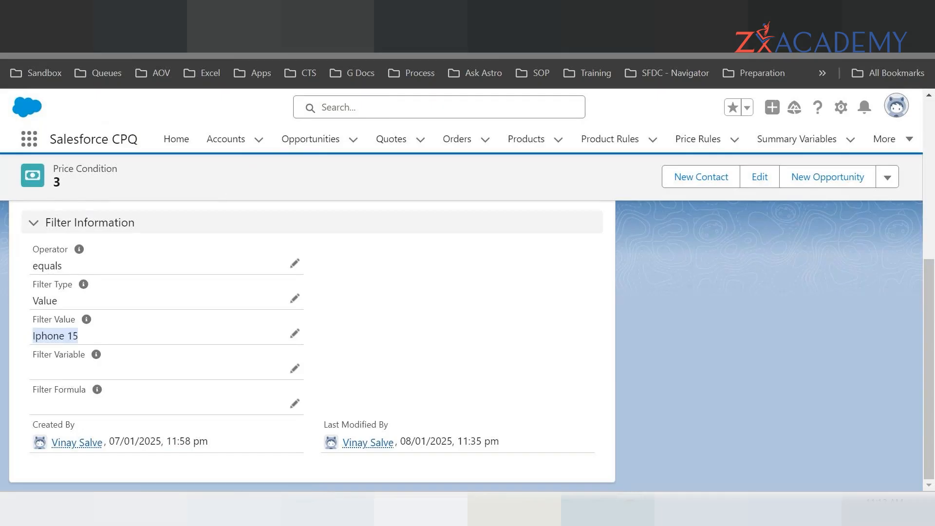
- Open both of the lookup price rule's lookup queries in new browser tabs and examine the tested field of the account industry query
key(alt+Left)
scroll(353, 325, down, 5)
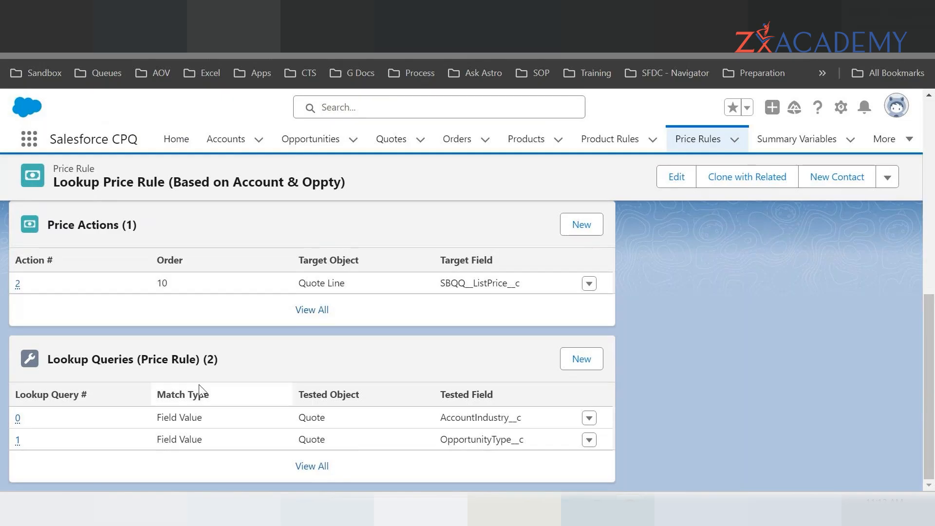
right_click(18, 418)
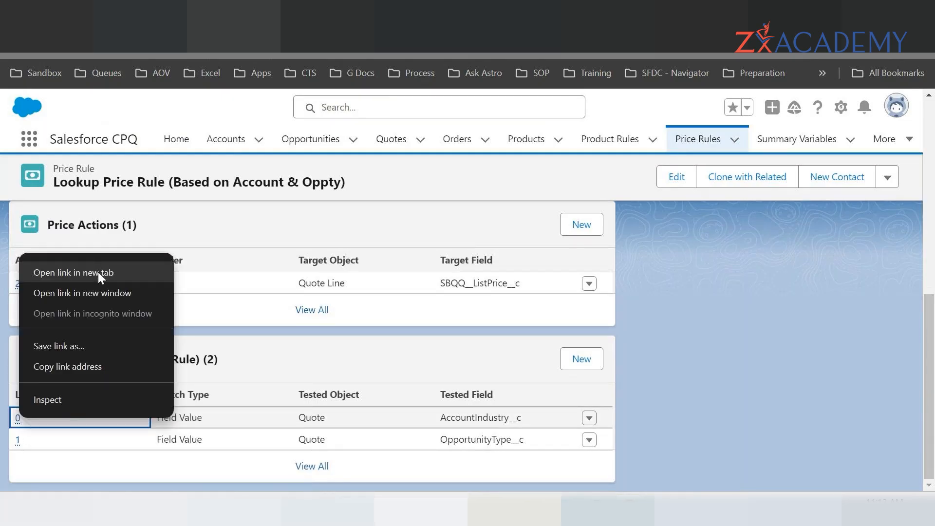
click(98, 272)
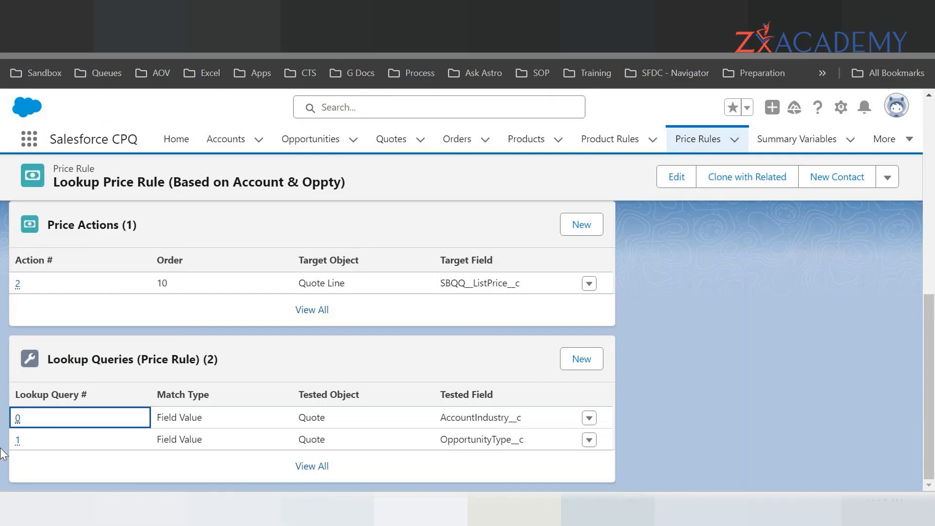
right_click(21, 440)
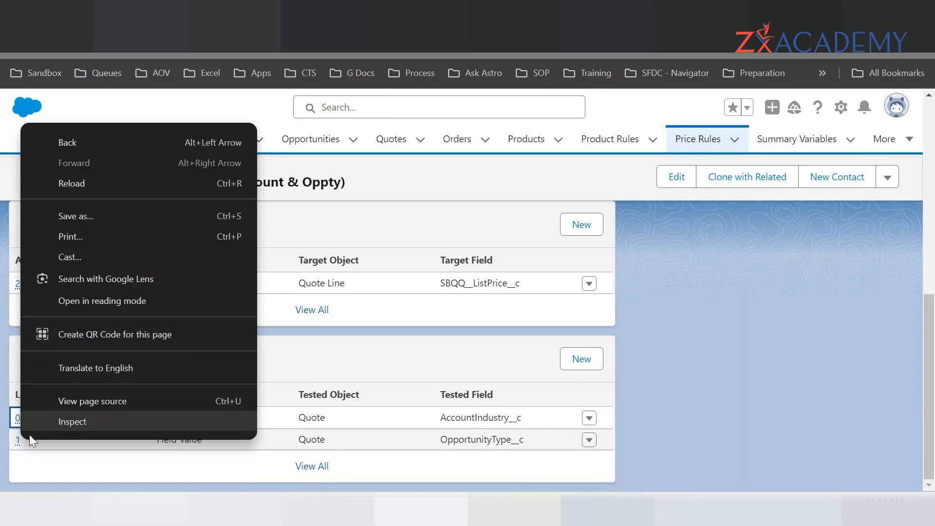
click(420, 127)
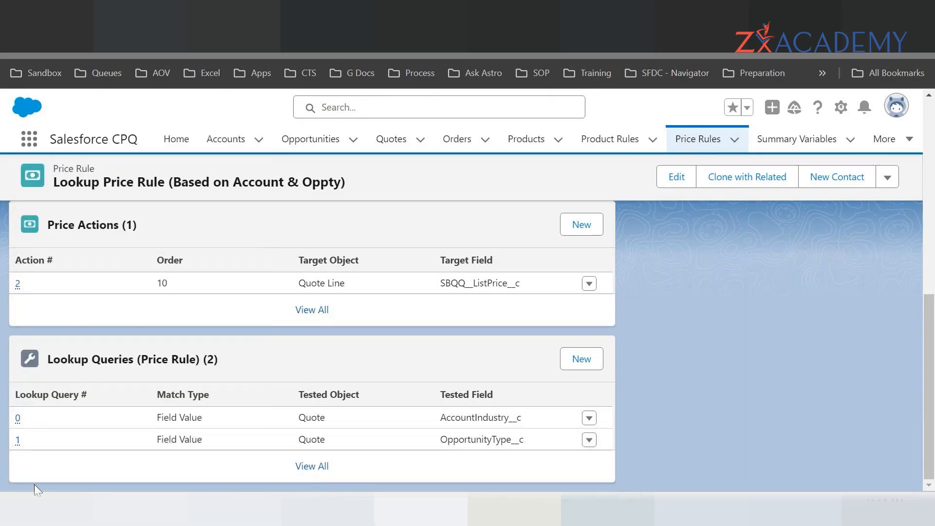
right_click(18, 441)
click(80, 298)
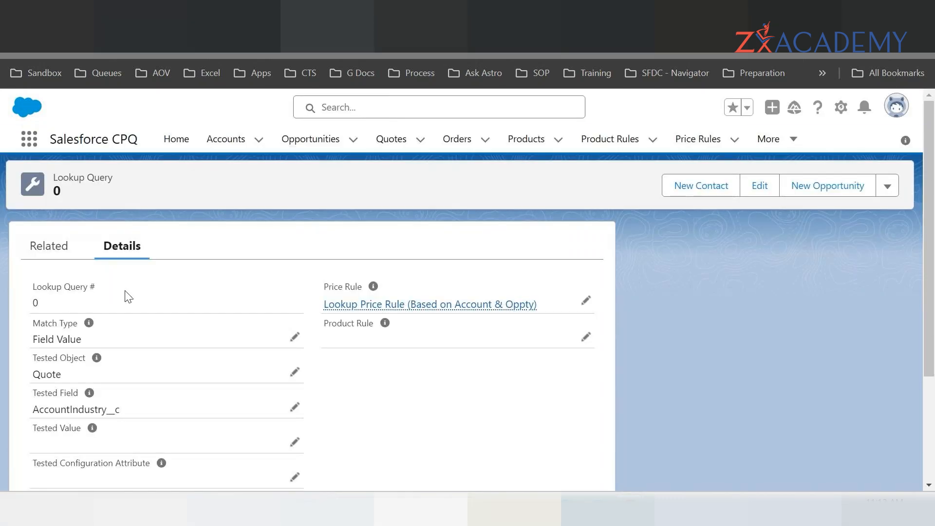
scroll(129, 299, down, 2)
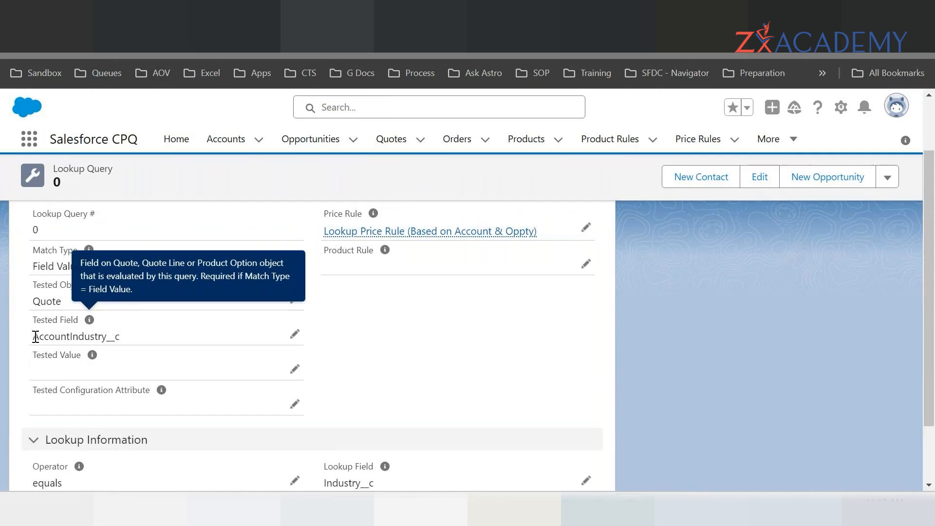
drag(35, 329, 113, 331)
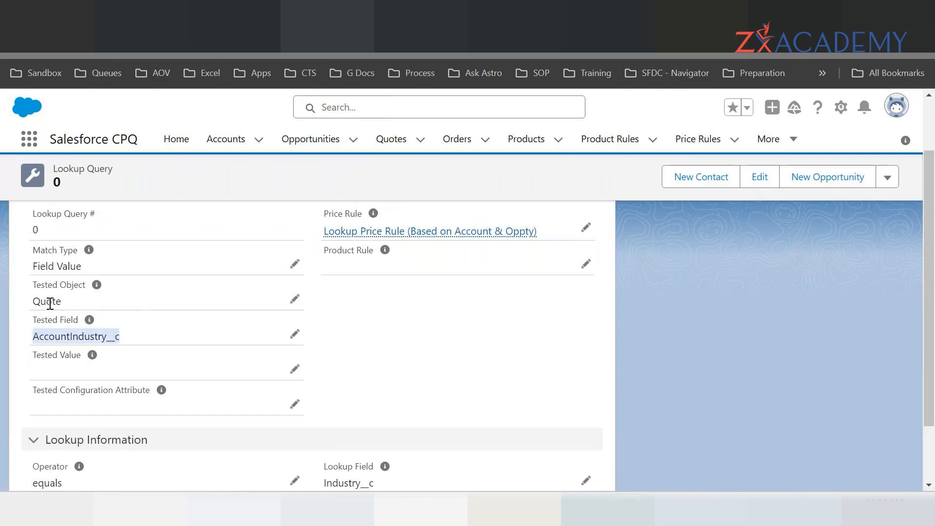
- Open the first recently viewed quote in a separate browser tab and check it against the lookup query's tested field
right_click(394, 146)
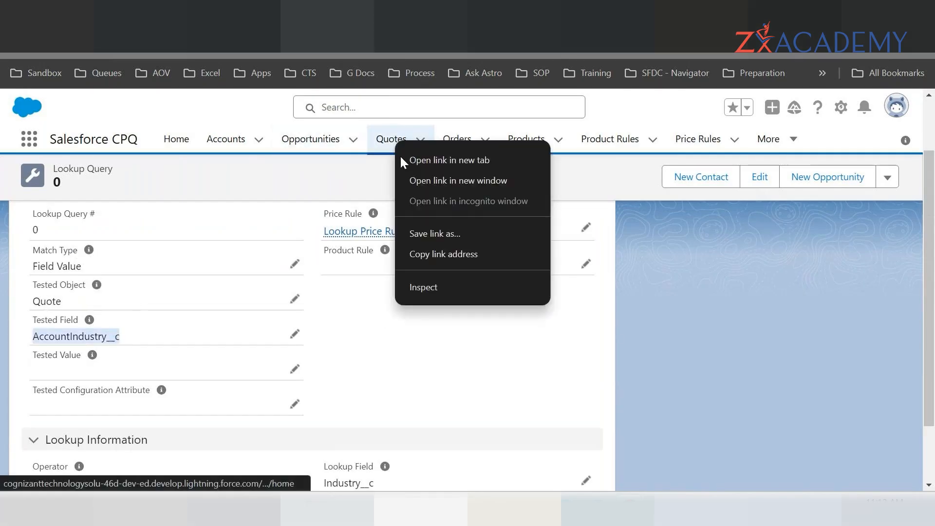
key(Escape)
key(ctrl+Tab)
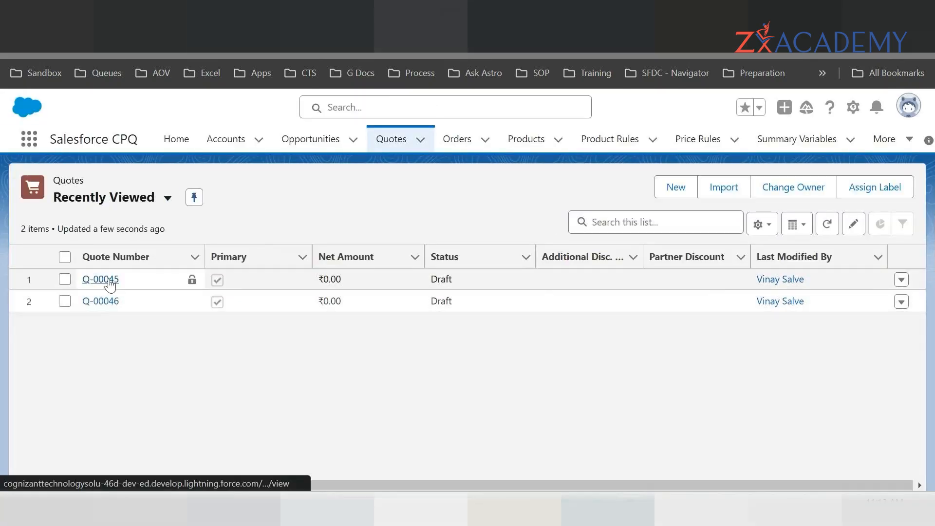
click(100, 279)
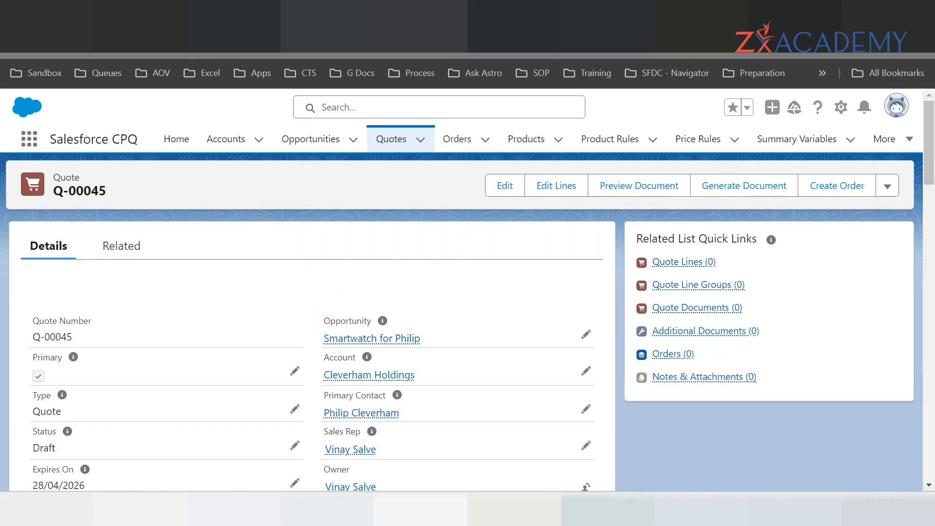
click(316, 14)
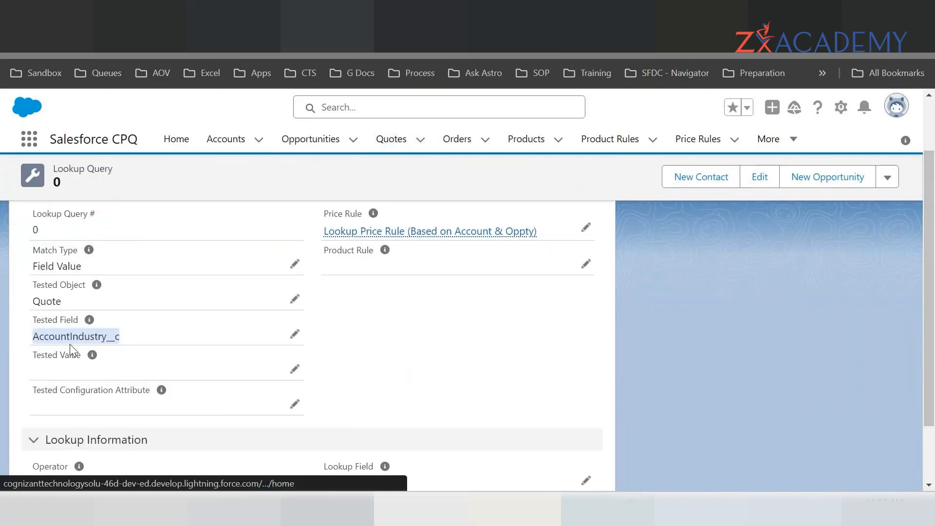
click(414, 14)
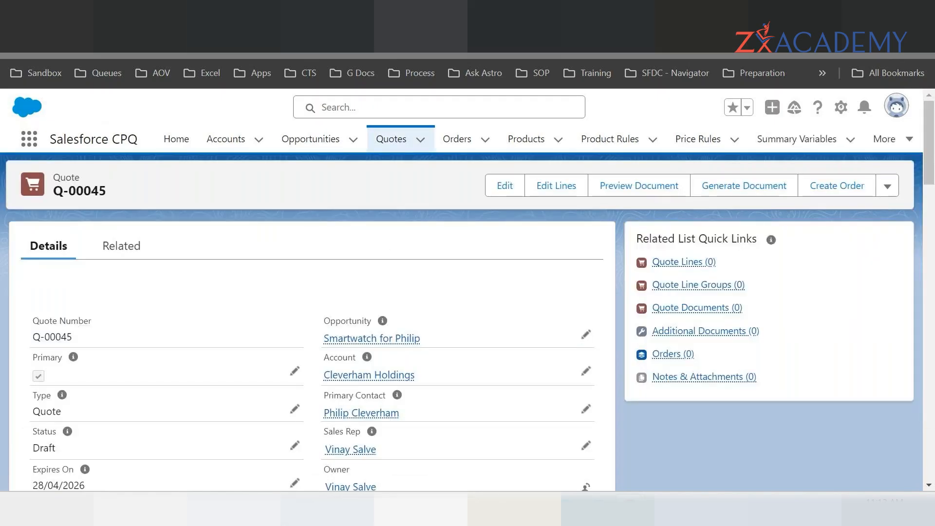
- Examine the Account Industry field and its value in the quote's details
scroll(223, 318, down, 3)
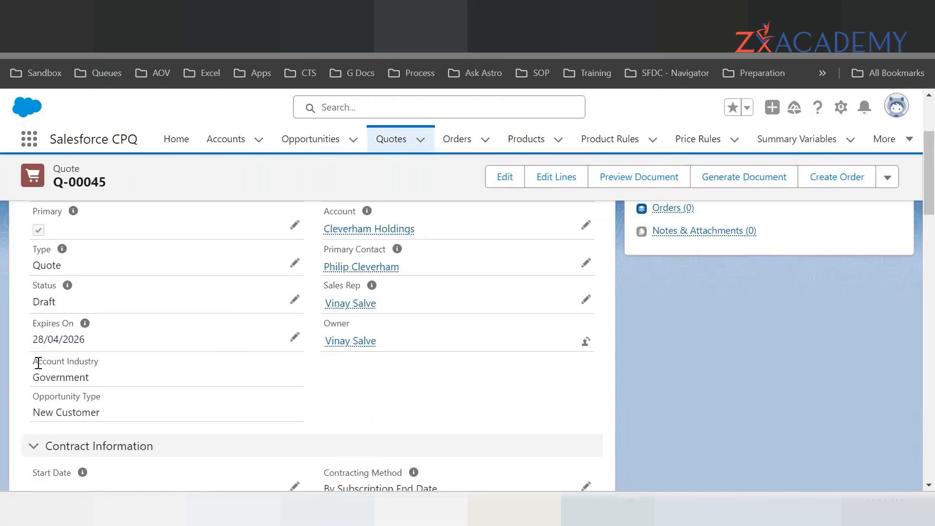
drag(33, 363, 99, 366)
drag(33, 376, 91, 380)
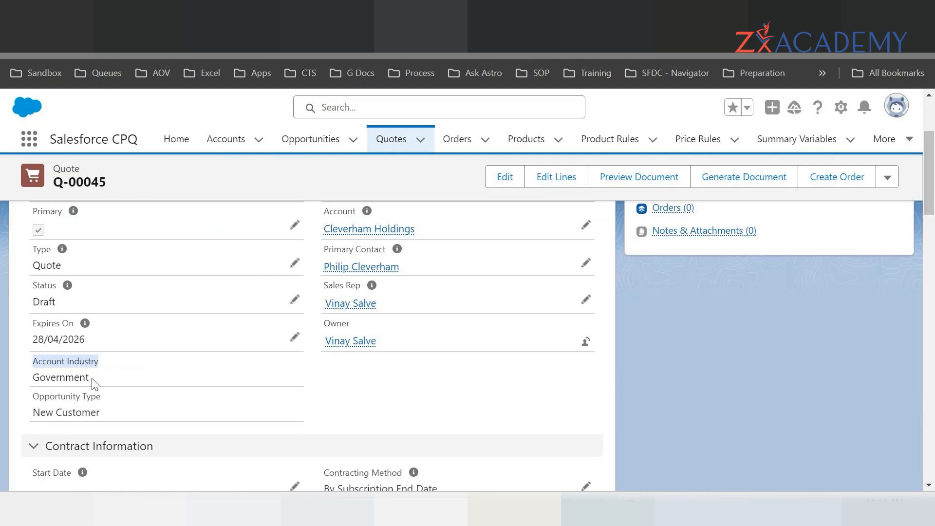
click(51, 367)
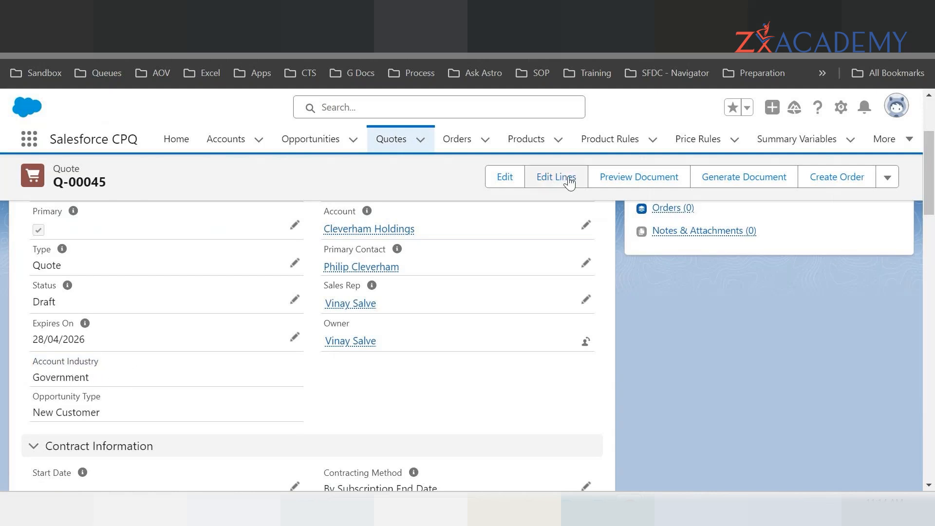
- Open the quote for editing to inspect the note under Account Industry, and leave without saving
click(505, 177)
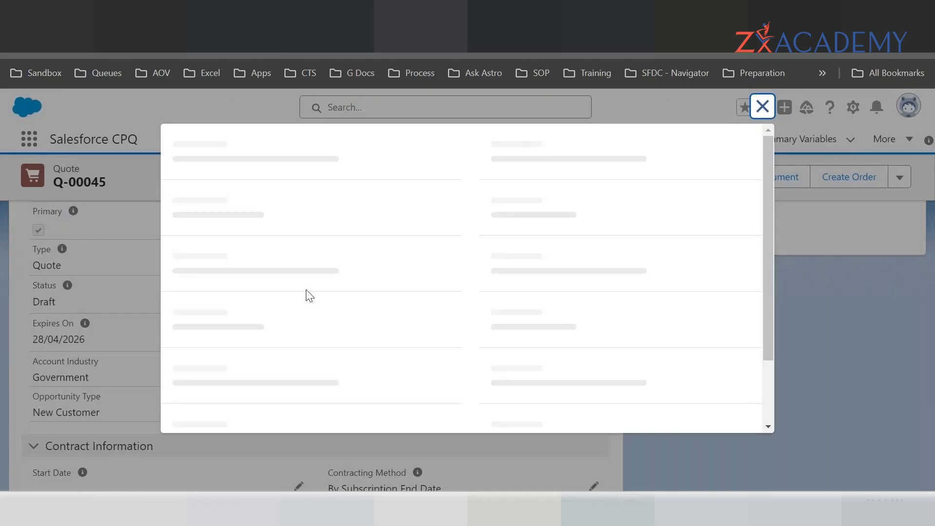
scroll(354, 329, down, 2)
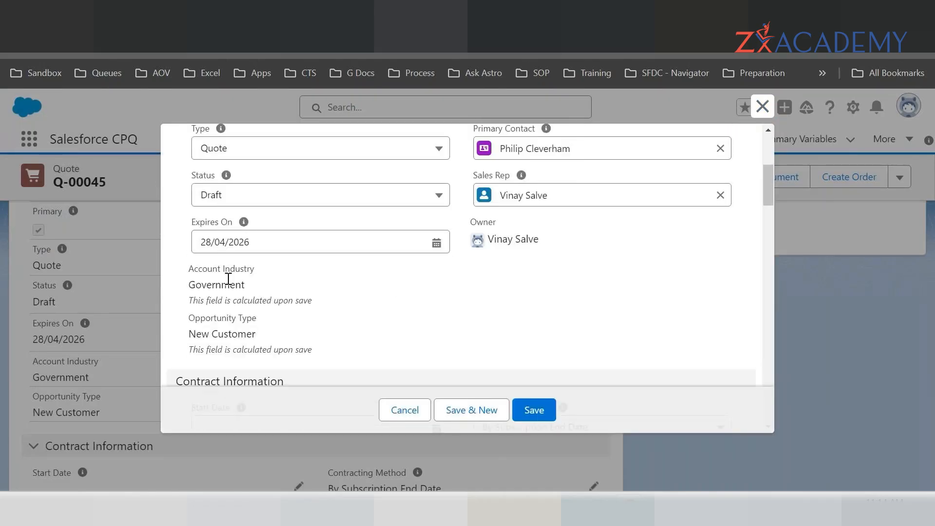
drag(197, 299, 313, 307)
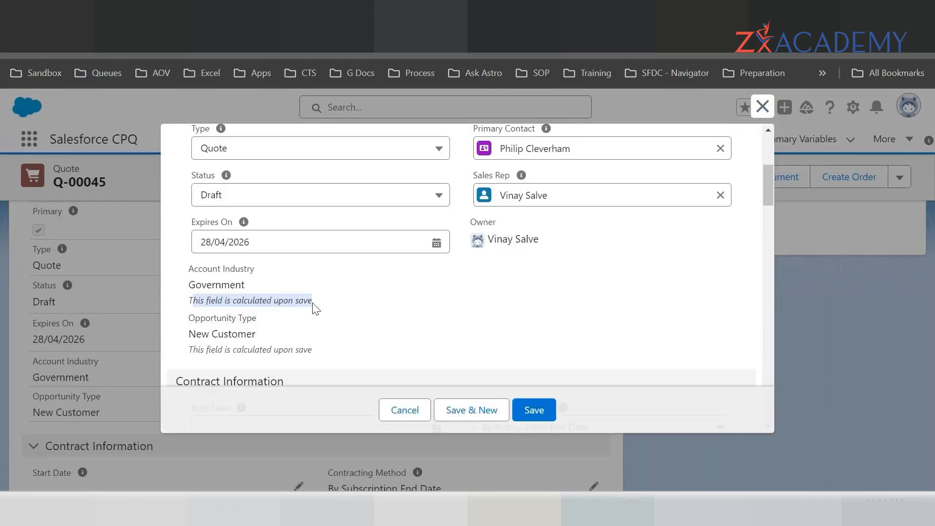
click(412, 419)
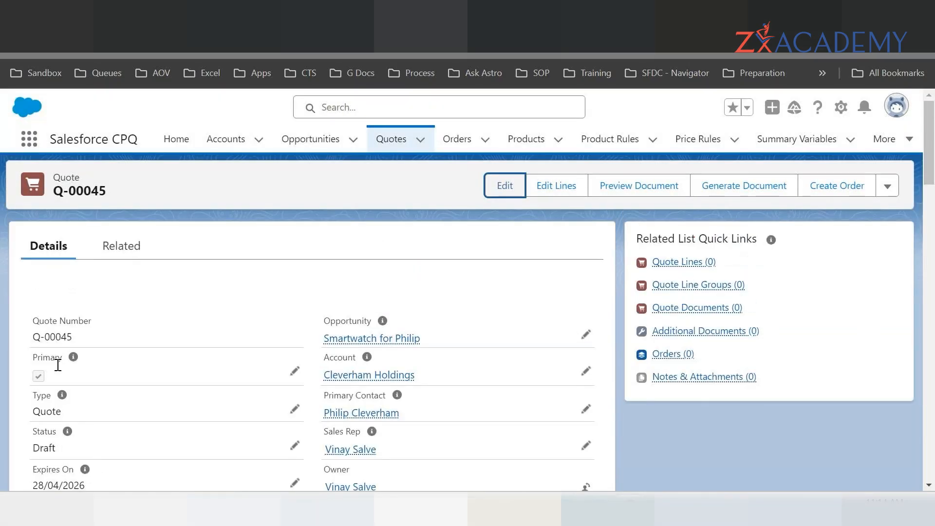
- Open the quote's account, Cleverham Holdings, in a new browser tab and examine its Industry value
right_click(372, 376)
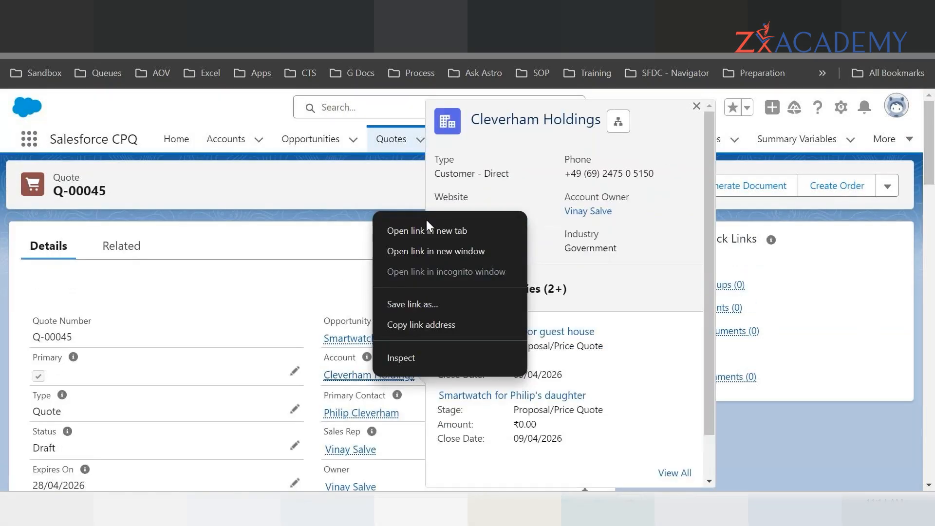
click(426, 230)
click(419, 15)
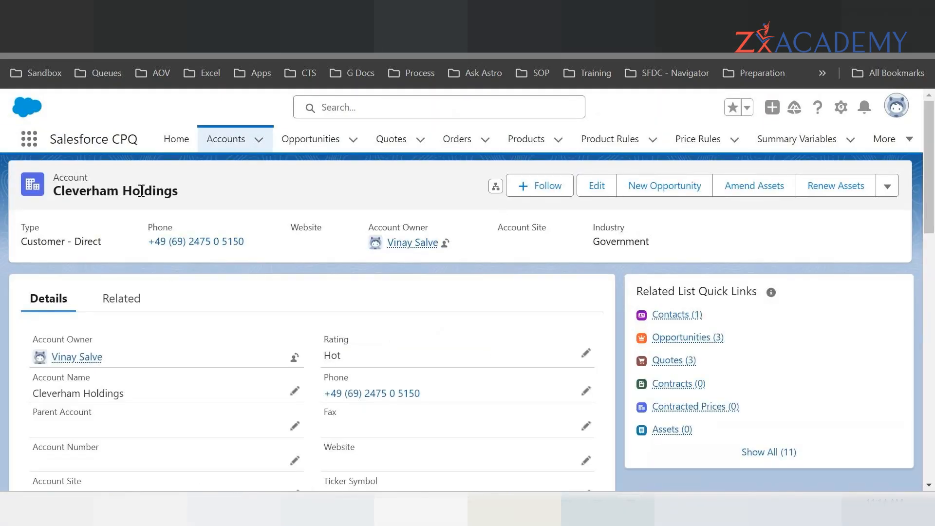
scroll(216, 215, down, 3)
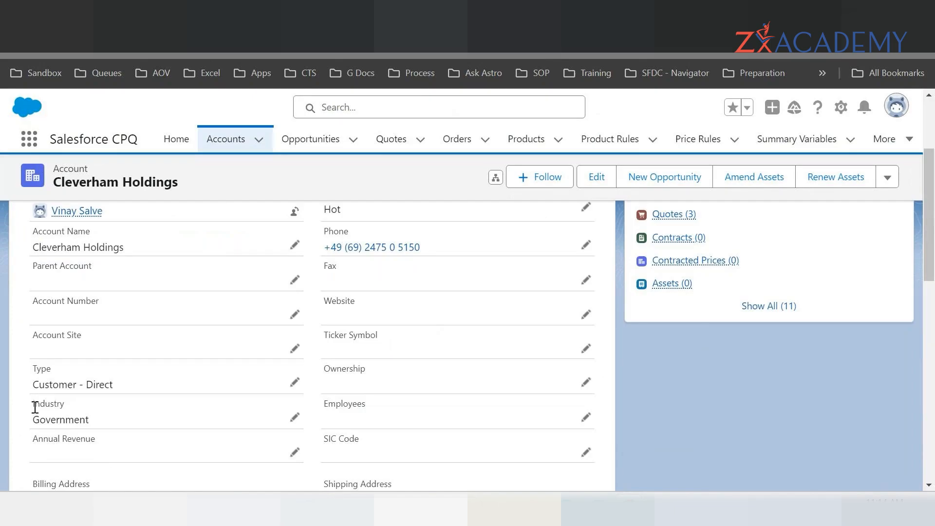
drag(35, 421, 98, 431)
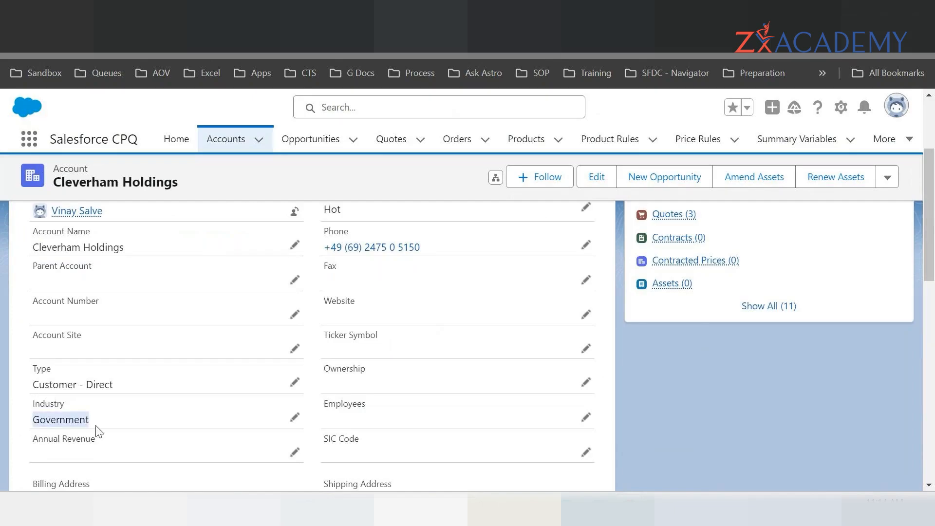
- Set the Cleverham Holdings account's industry to Entertainment, save the account and return to the quote
click(293, 418)
scroll(156, 387, down, 3)
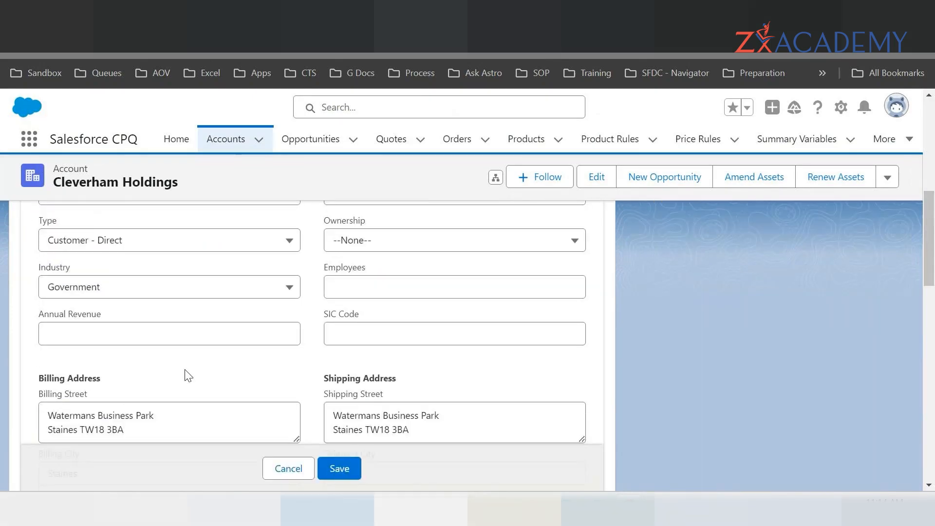
click(133, 292)
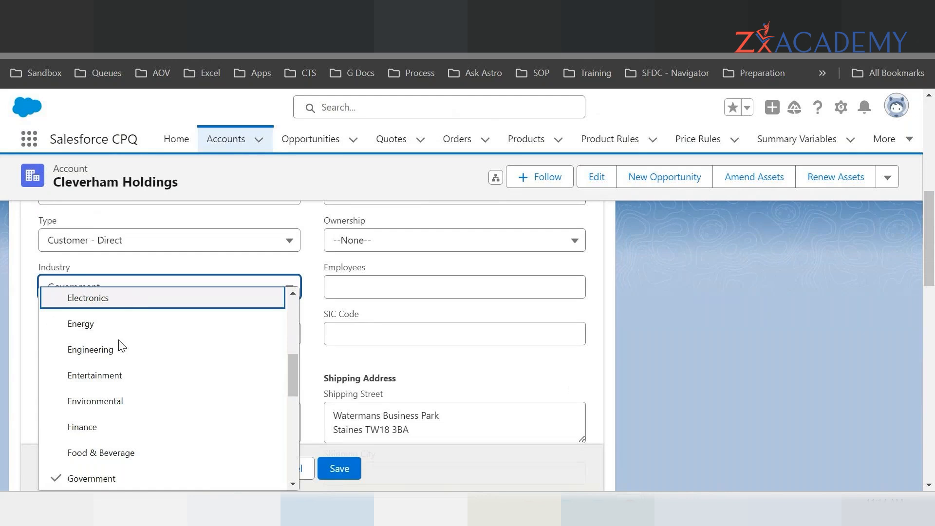
click(109, 380)
click(340, 470)
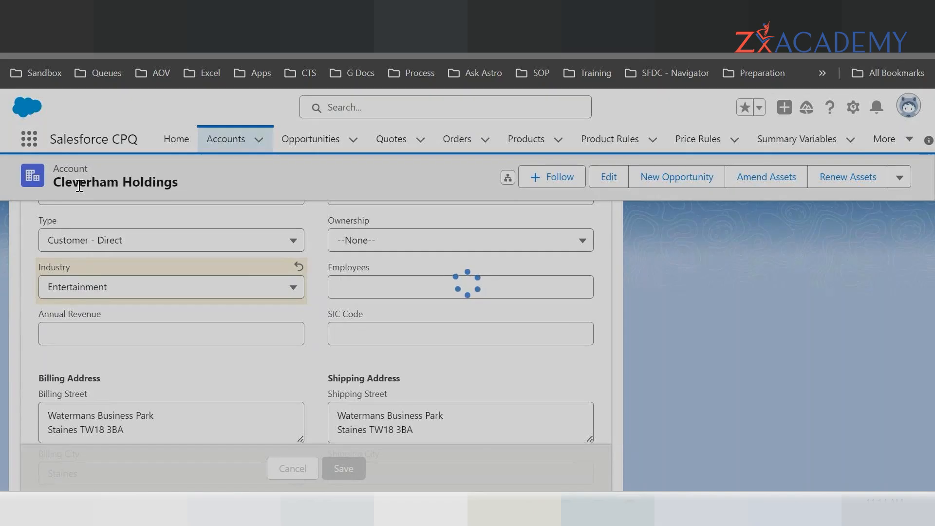
scroll(117, 283, up, 1)
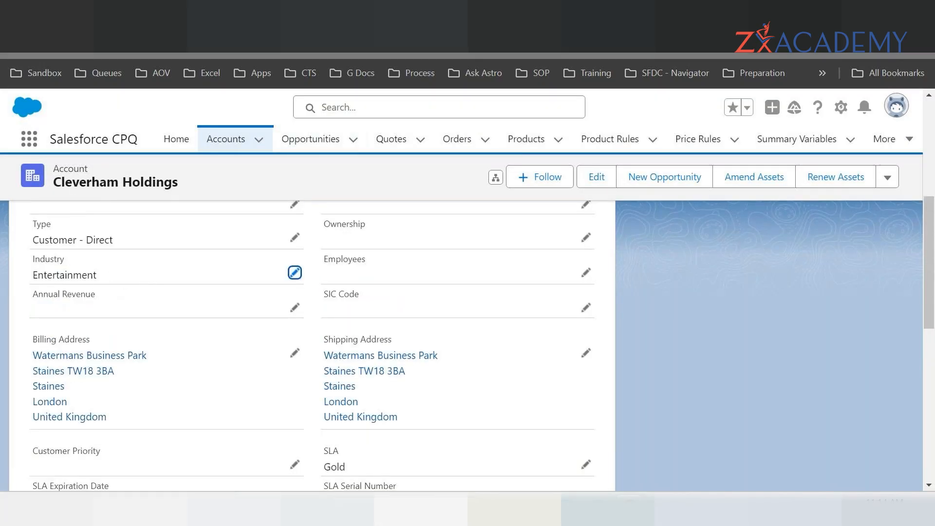
key(alt+Left)
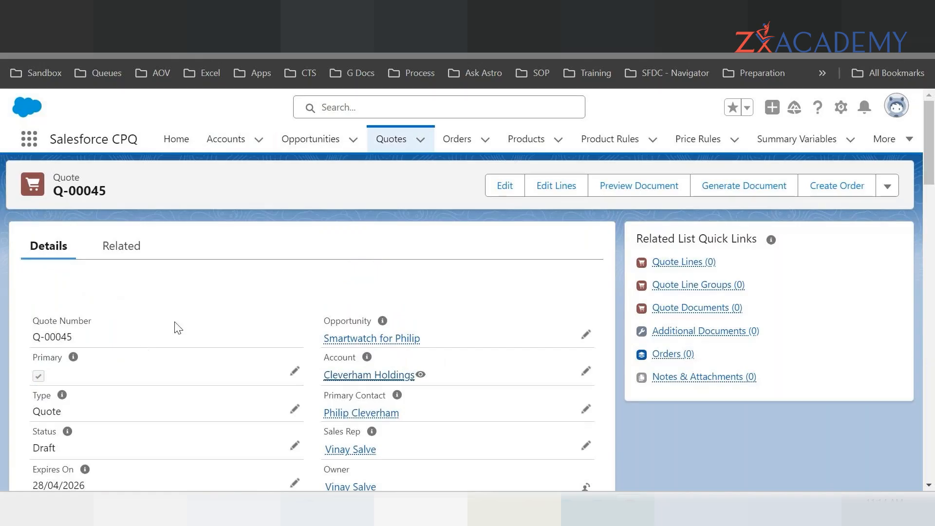
- Reload quote Q-00045 and examine its Account Industry and Opportunity Type fields
scroll(178, 327, down, 3)
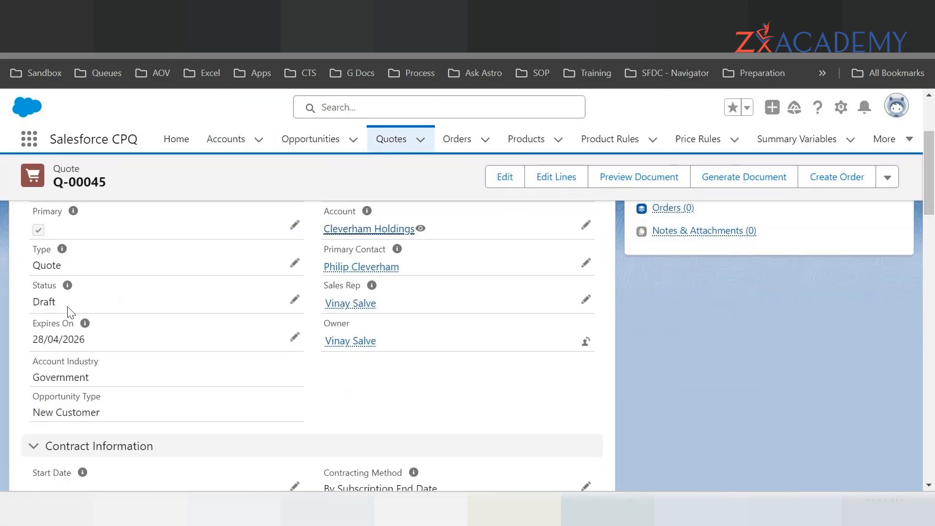
key(F5)
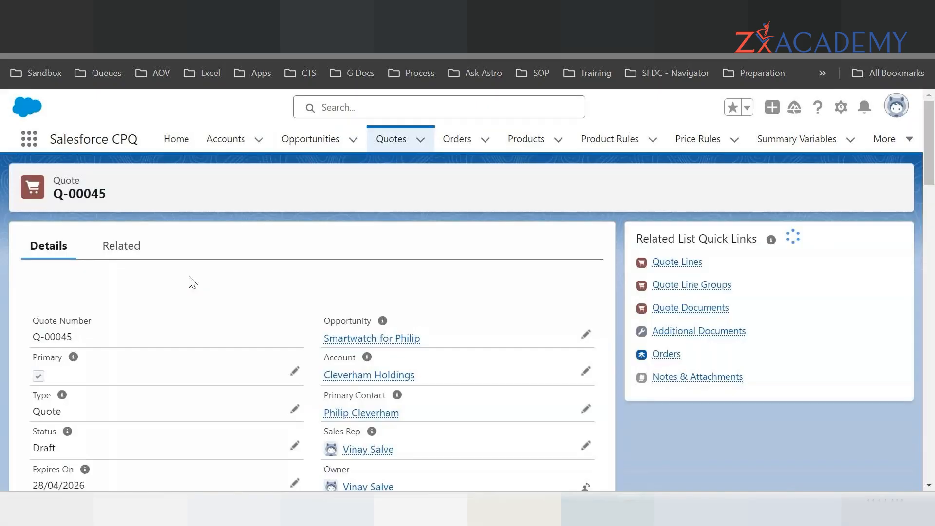
scroll(36, 367, down, 3)
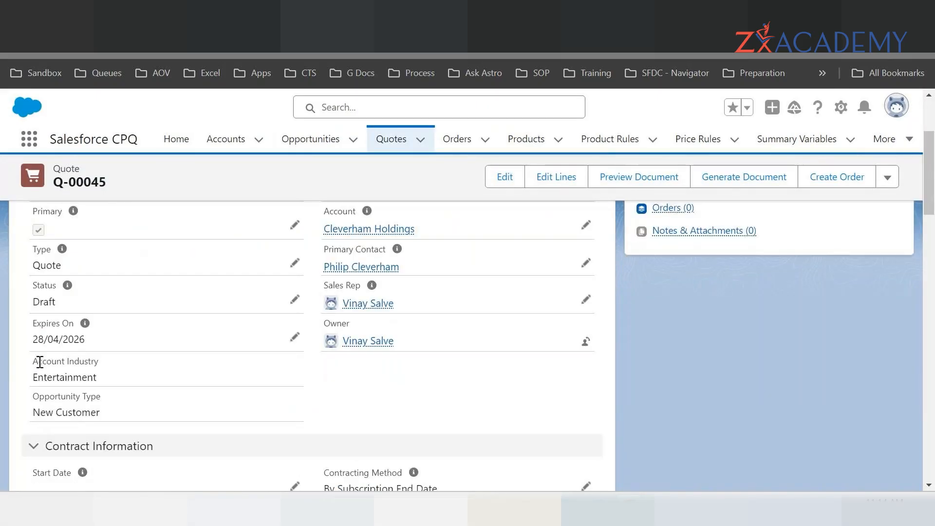
drag(34, 362, 99, 364)
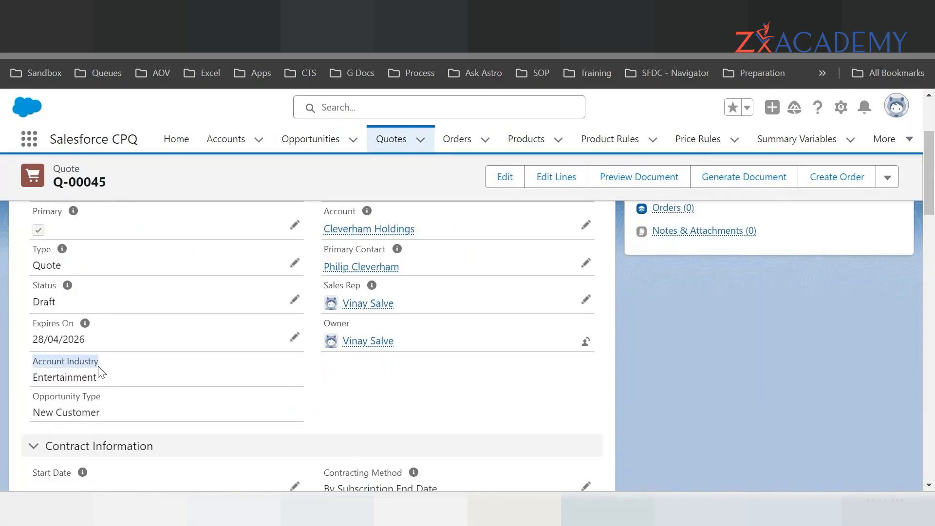
drag(37, 396, 104, 401)
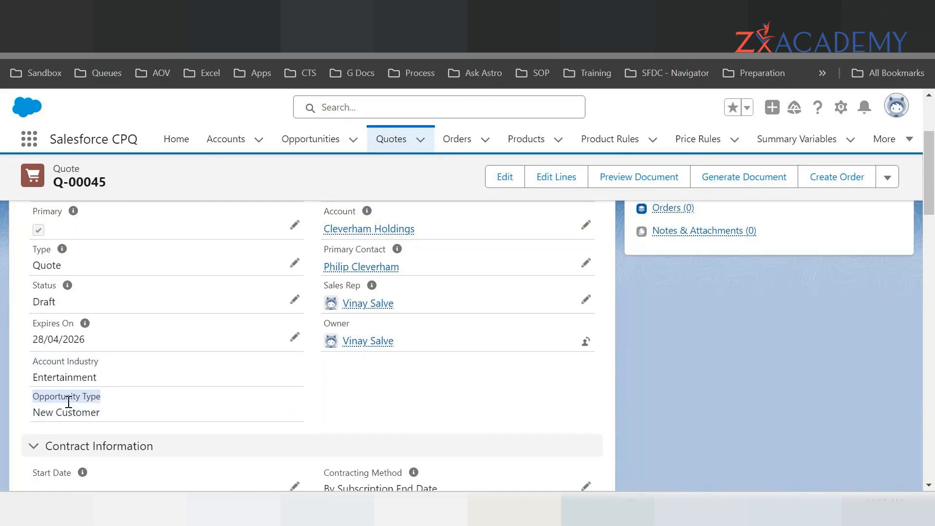
- Open the quote's opportunity in a new browser tab and examine its Type value
scroll(81, 409, up, 2)
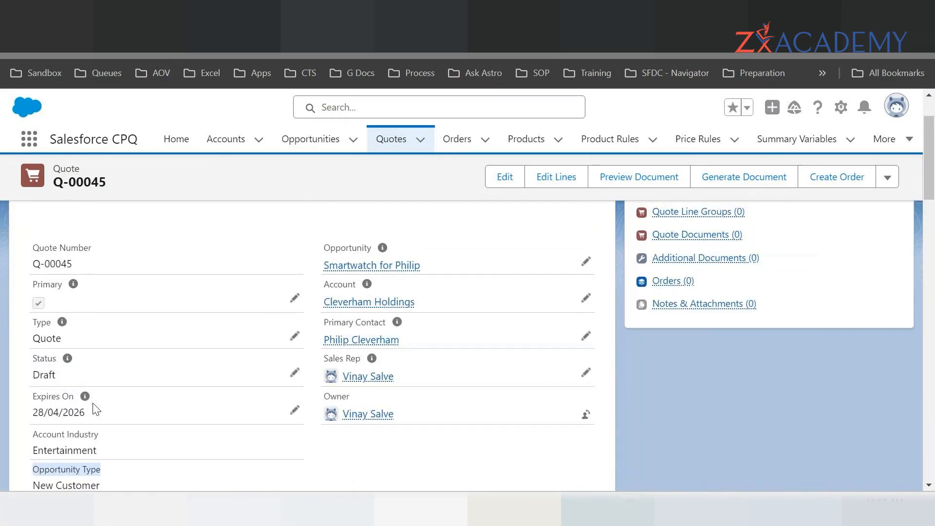
right_click(351, 269)
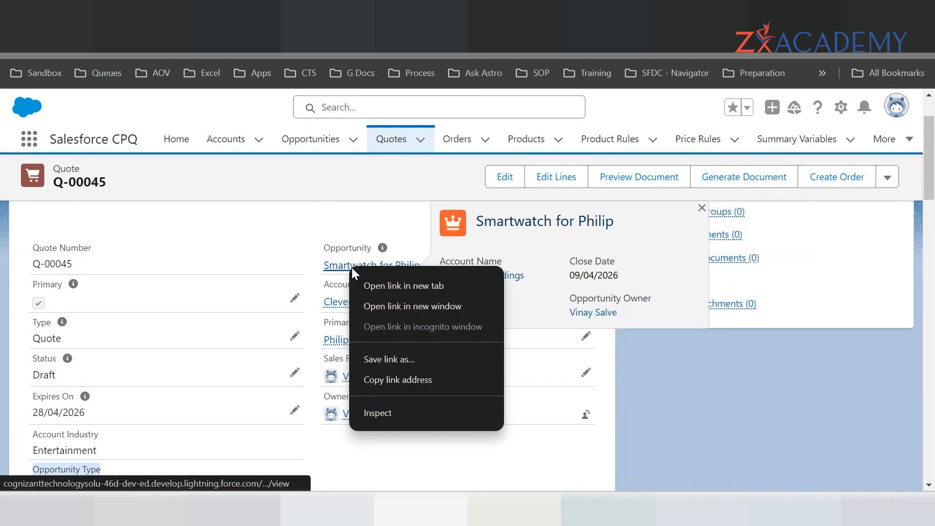
click(396, 285)
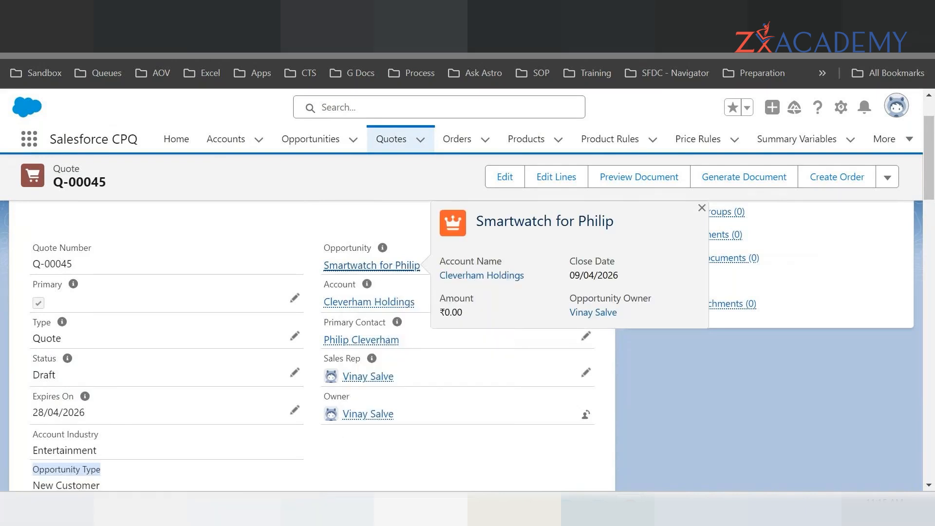
key(ctrl+Tab)
key(ctrl+Tab)
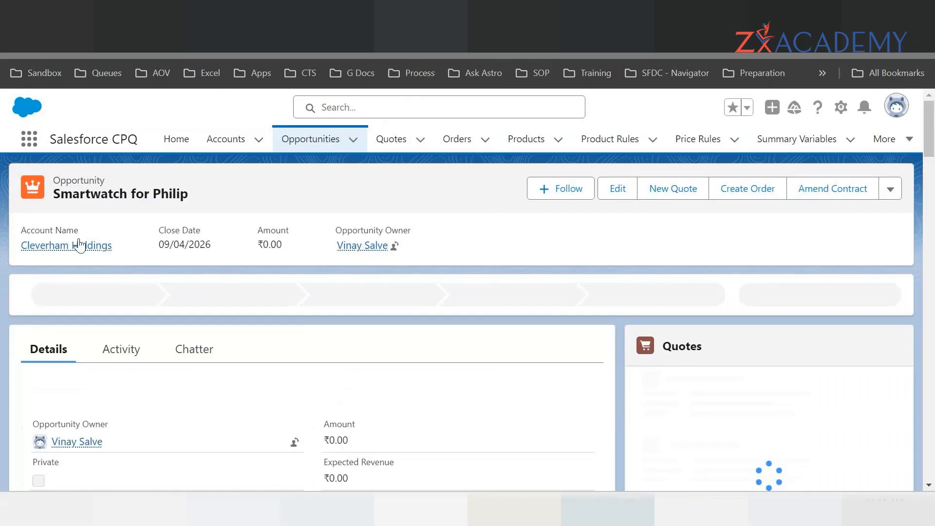
scroll(160, 359, down, 3)
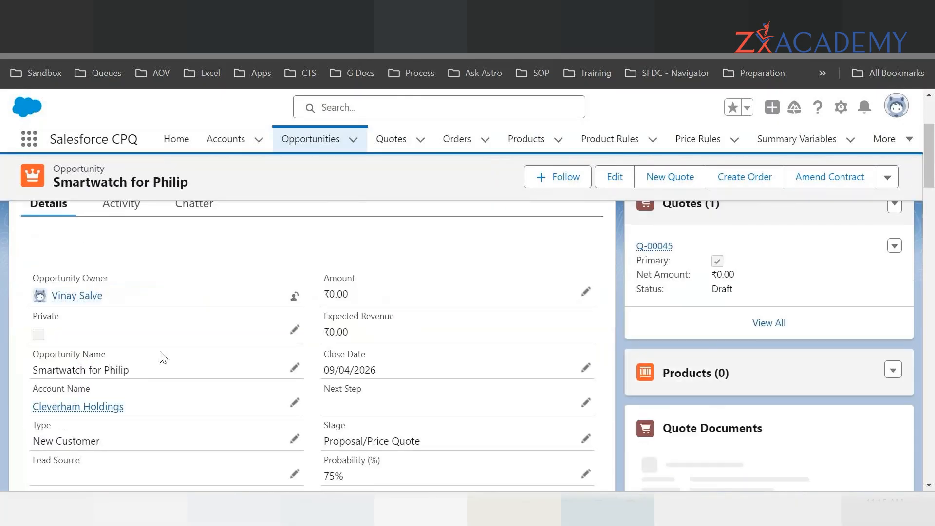
scroll(163, 358, down, 2)
drag(32, 369, 107, 378)
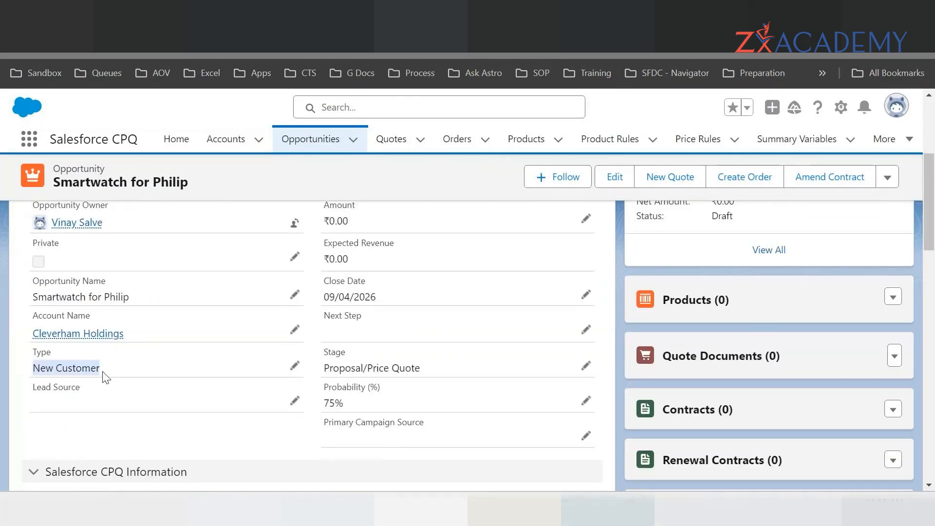
- Set the opportunity's type to Existing Customer - Downgrade and save the record
click(294, 365)
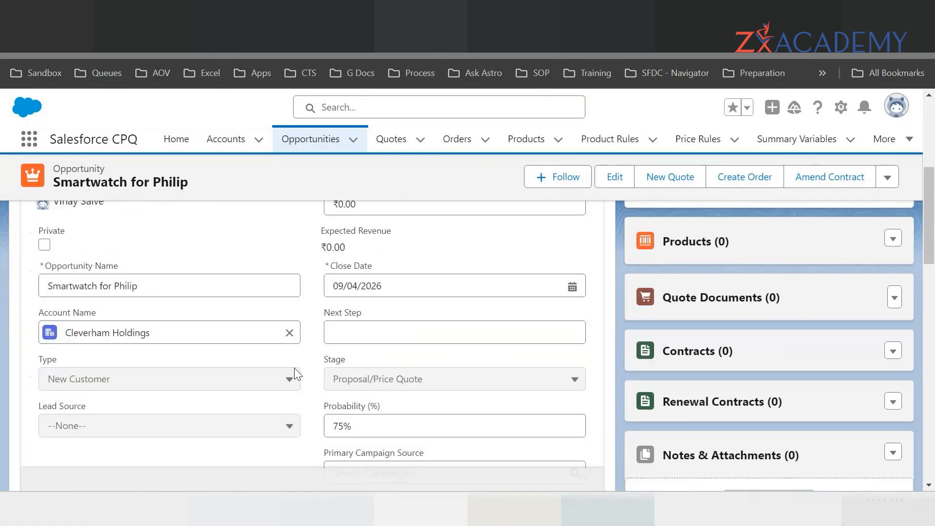
click(224, 384)
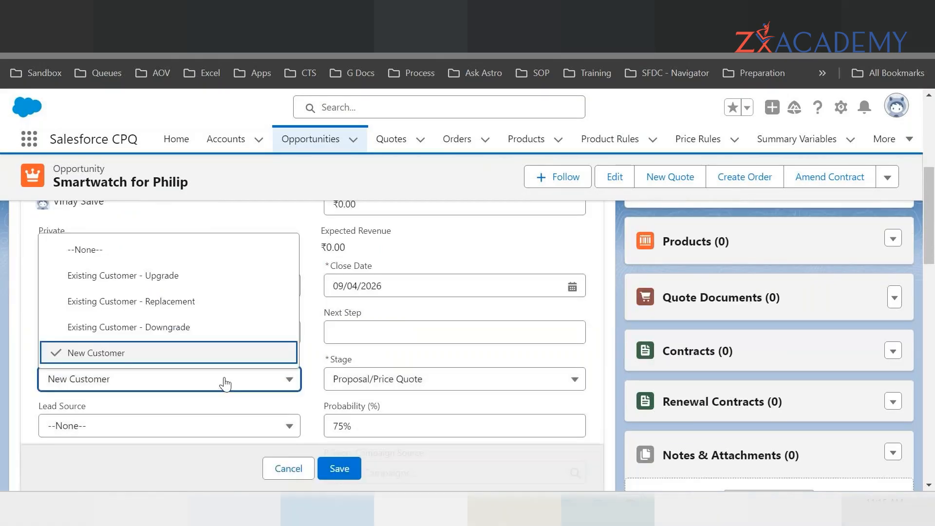
click(98, 327)
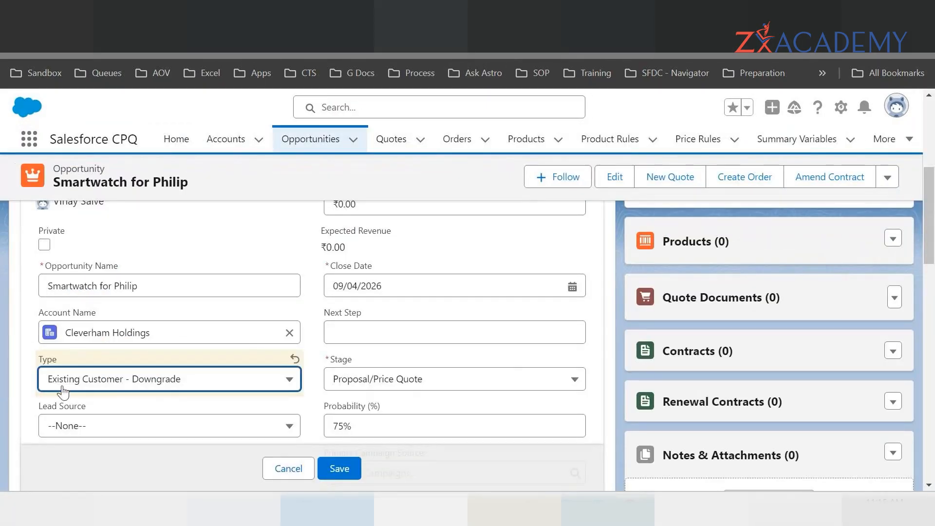
click(345, 471)
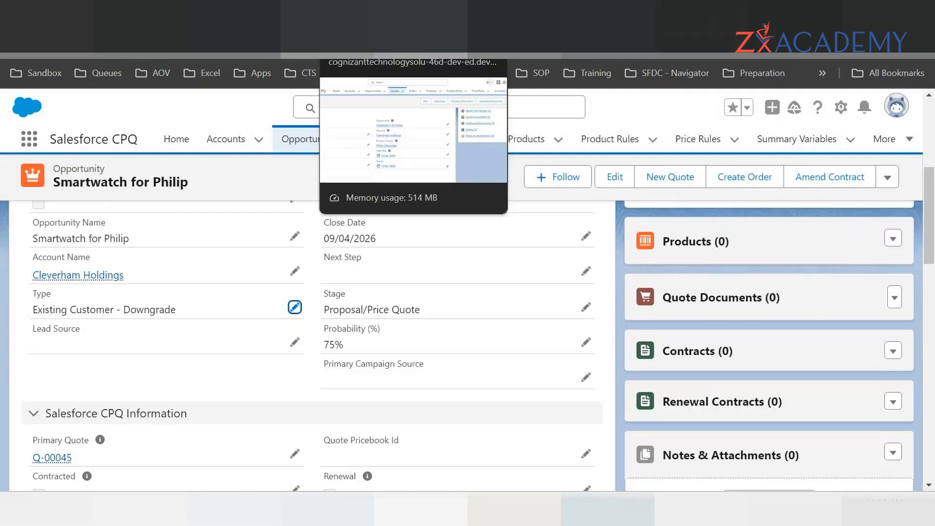
- Return to quote Q-00045, reload it and check its Opportunity Type value
click(365, 13)
scroll(93, 385, down, 3)
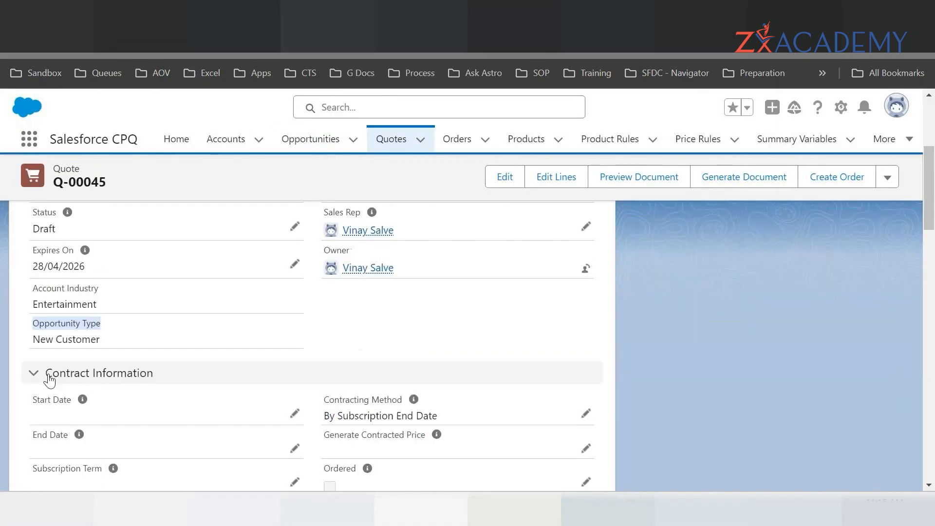
click(64, 41)
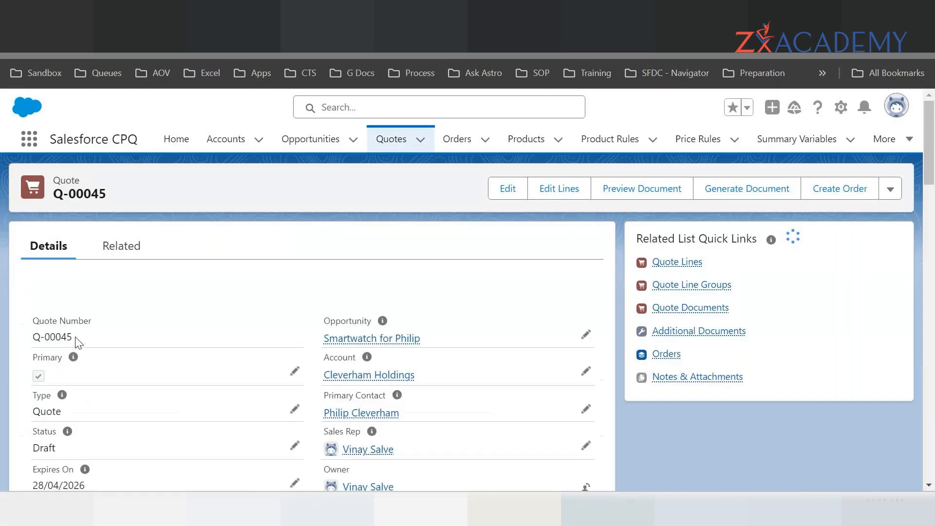
scroll(77, 346, down, 3)
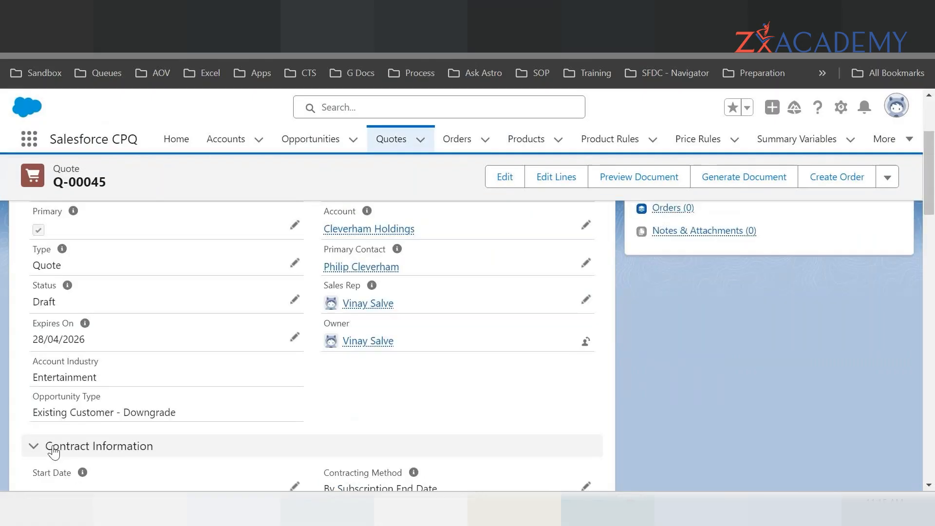
drag(32, 412, 173, 418)
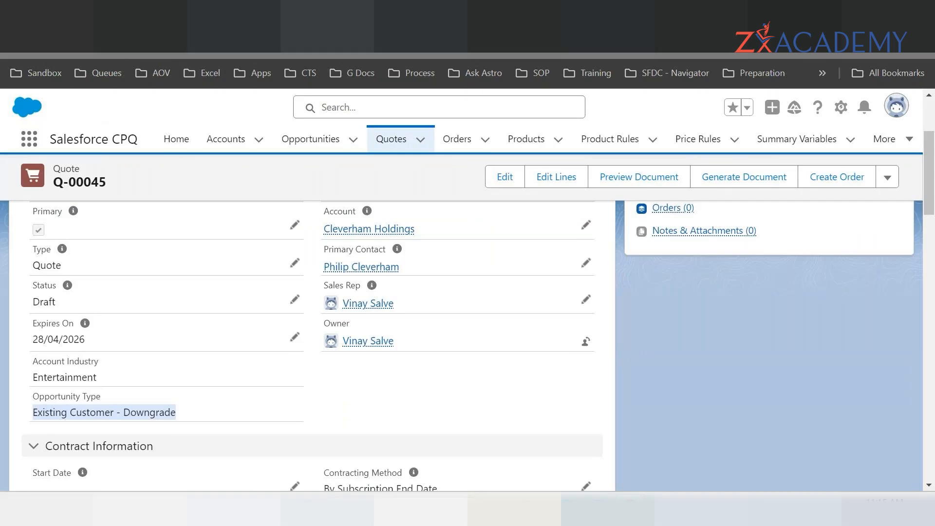
- Examine the tested object, tested field and lookup field of lookup query 0
key(ctrl+Tab)
scroll(195, 337, down, 2)
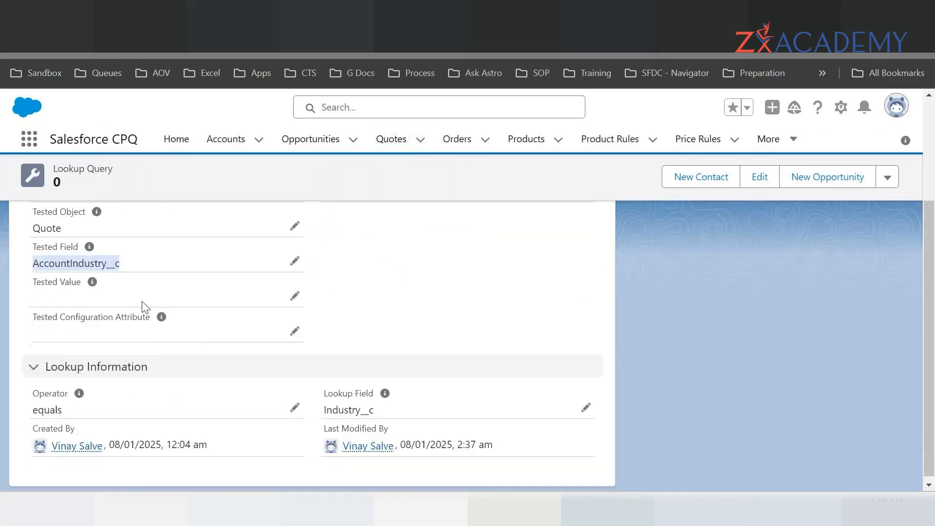
scroll(57, 274, up, 2)
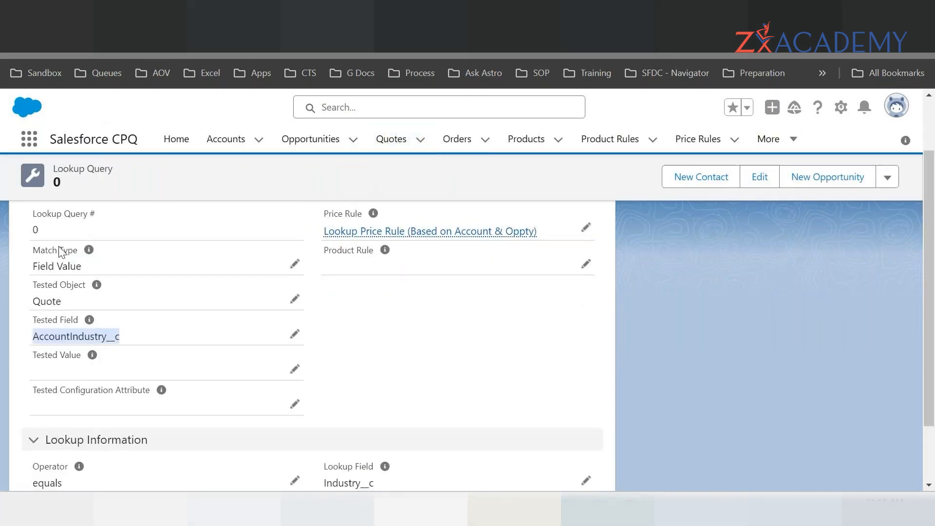
drag(33, 301, 63, 301)
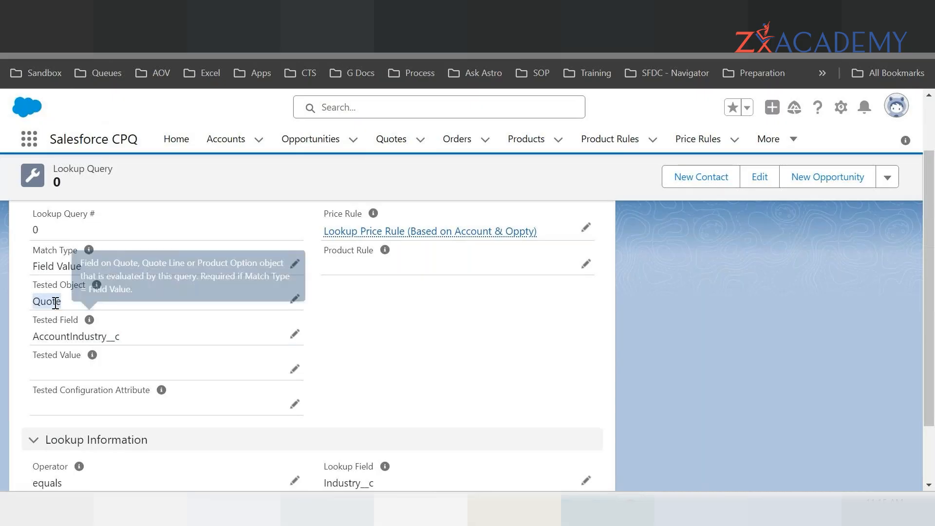
scroll(78, 328, down, 2)
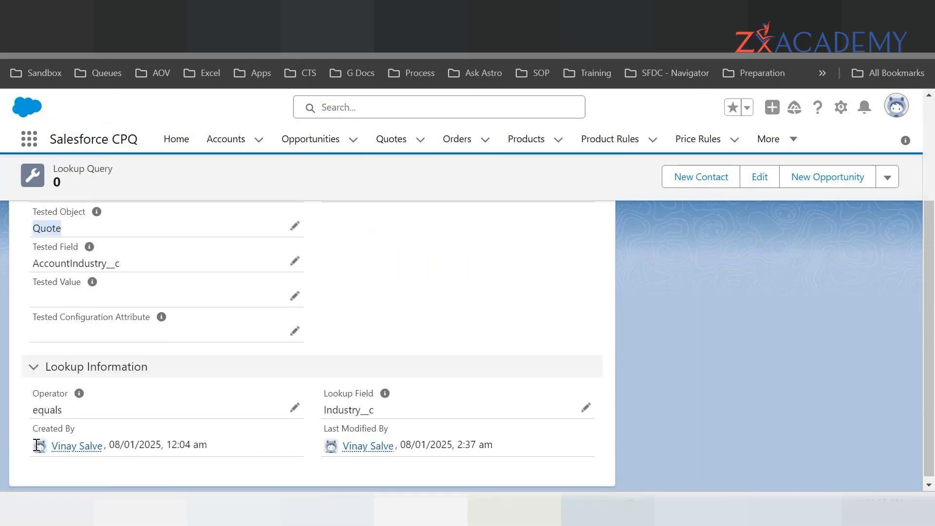
drag(326, 408, 375, 412)
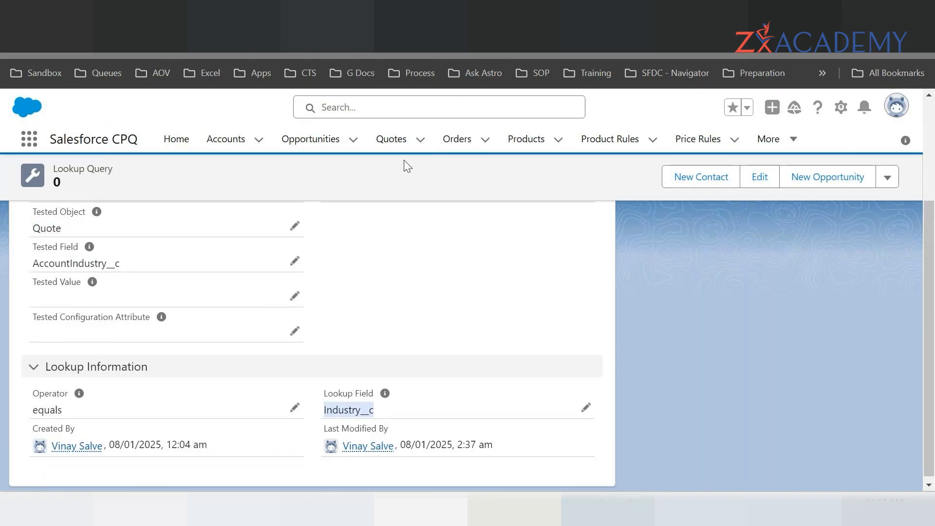
- Open the Industry field of the Iphone Price object in Setup and examine its picklist values
click(585, 14)
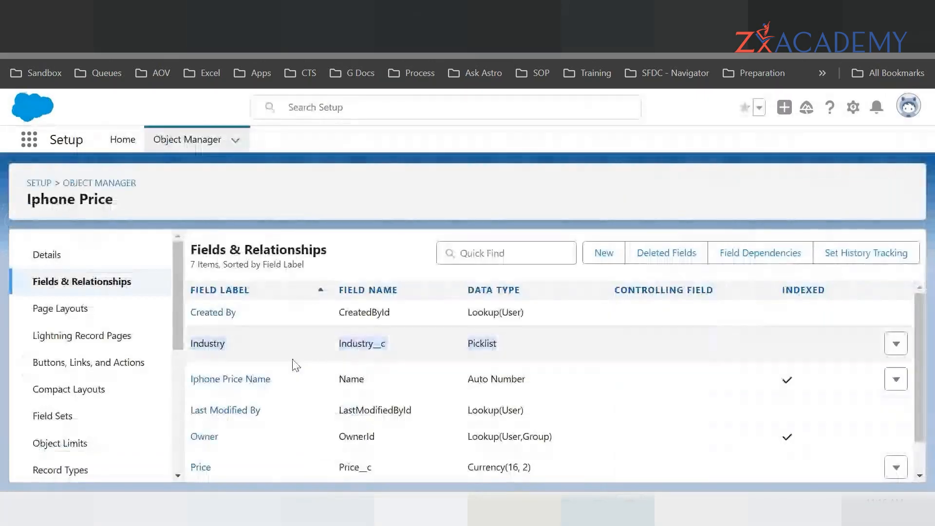
click(536, 347)
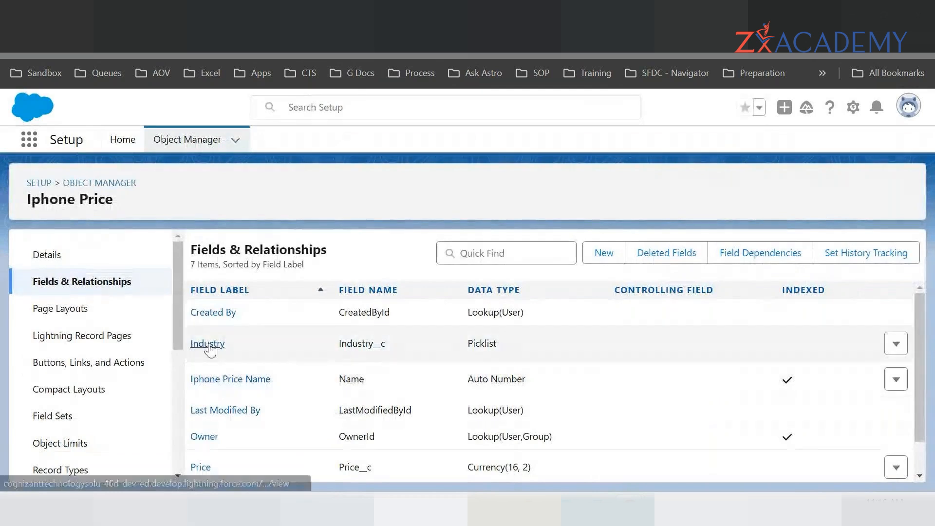
click(208, 343)
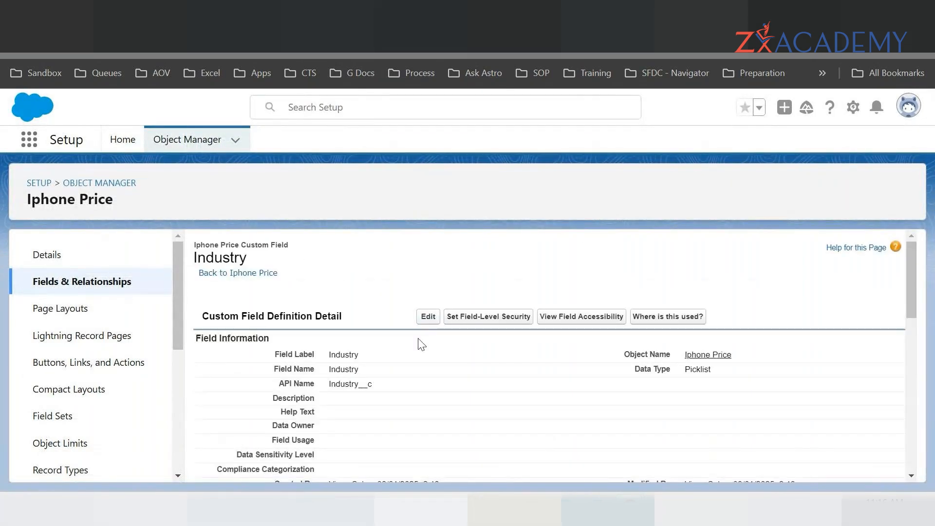
scroll(419, 375, down, 5)
scroll(419, 375, down, 4)
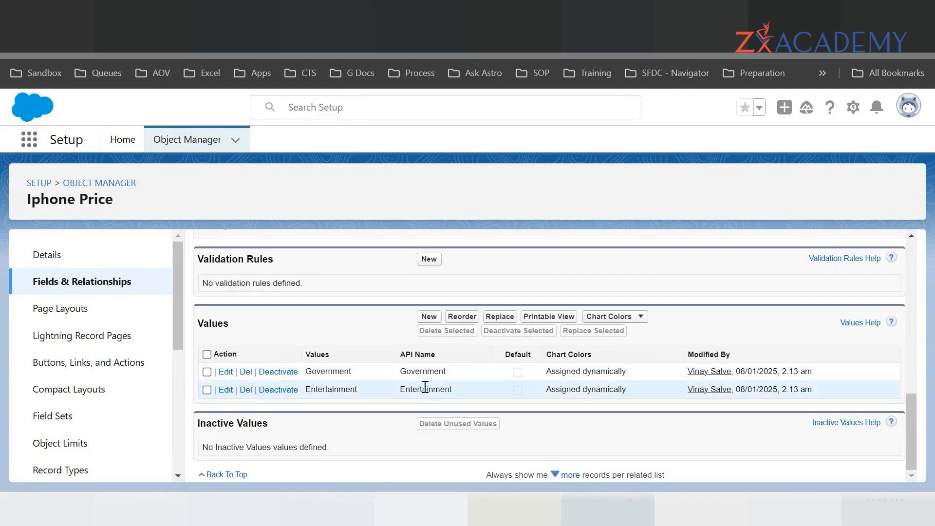
scroll(344, 362, up, 3)
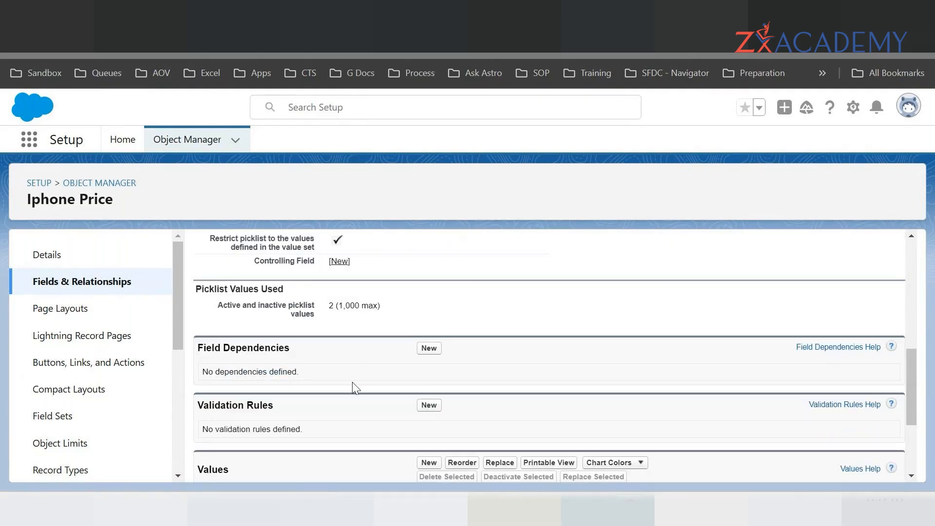
scroll(352, 381, down, 2)
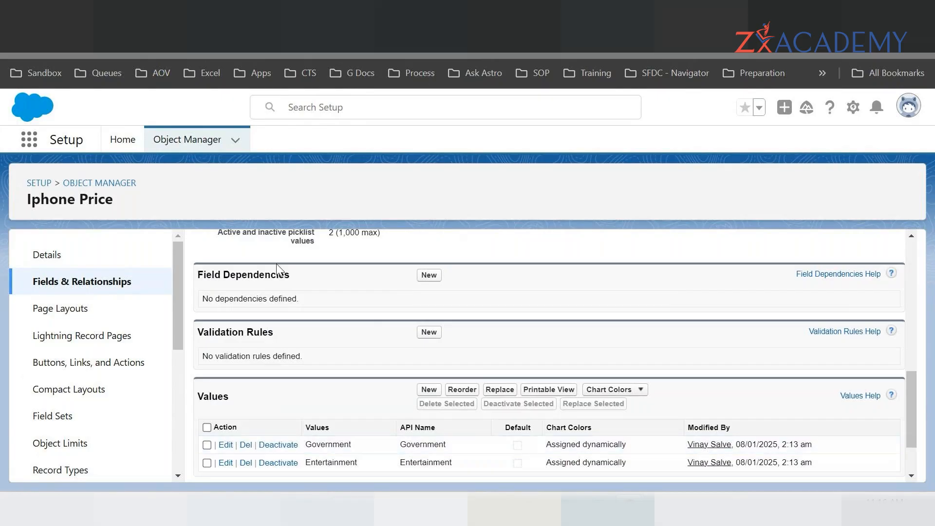
scroll(325, 396, up, 10)
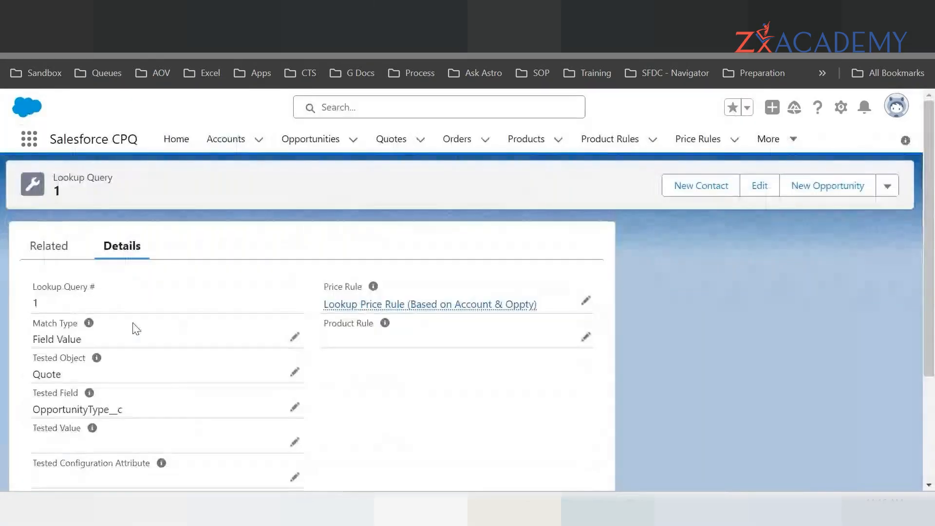
- Examine the lookup field of lookup query 1 and the matching Type picklist field on the Iphone Price object in Setup
scroll(133, 326, down, 3)
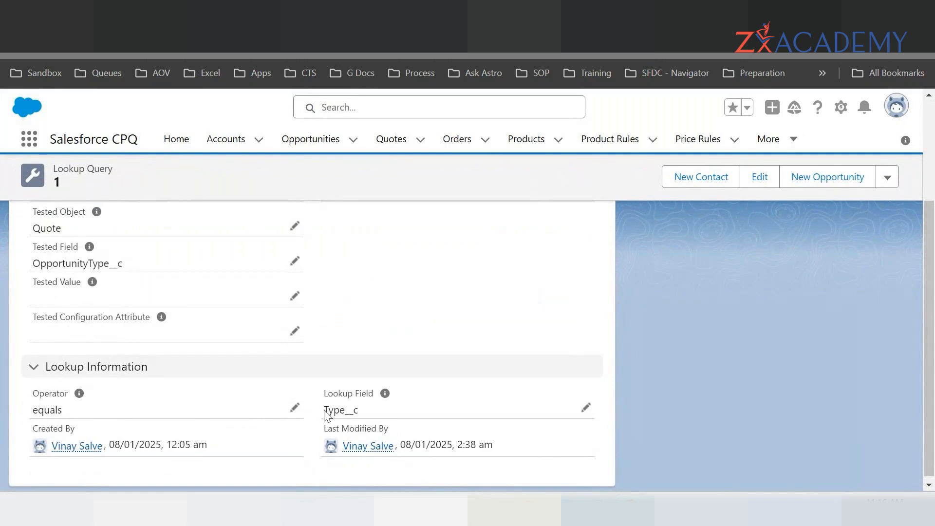
drag(324, 410, 363, 409)
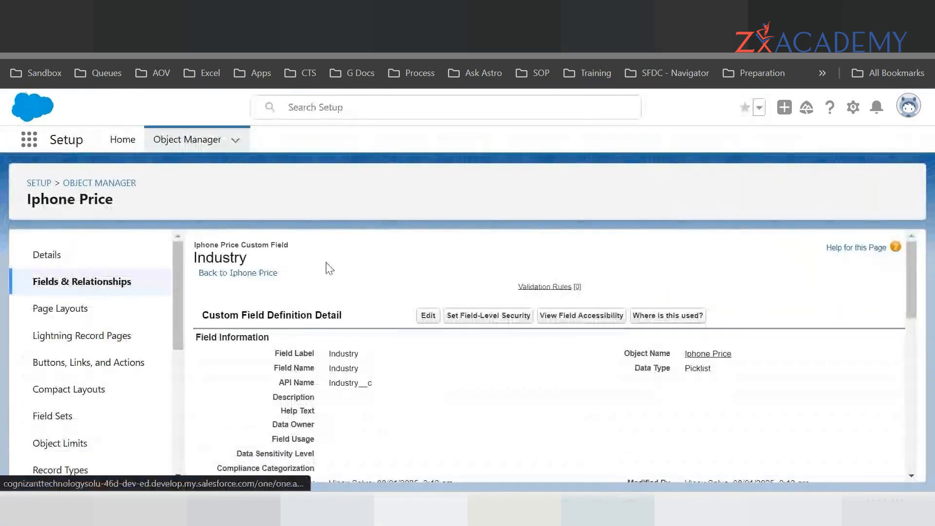
click(237, 273)
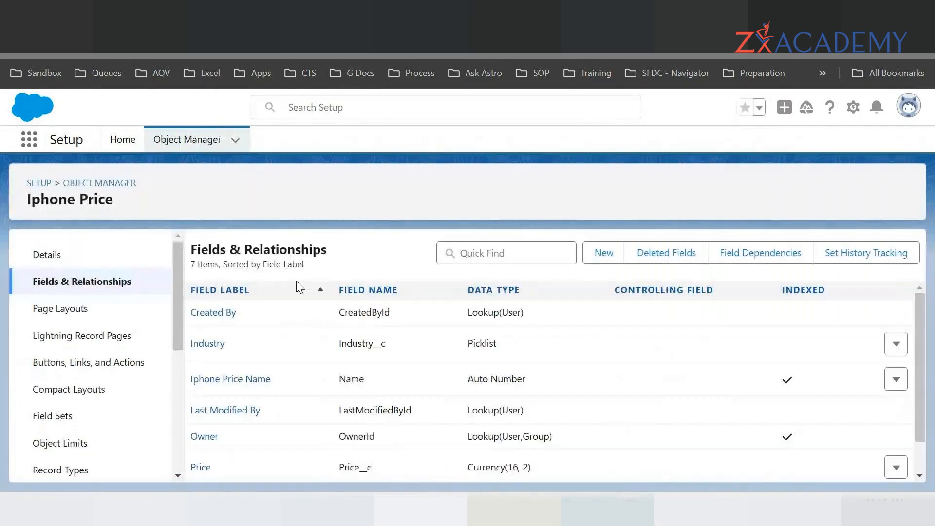
scroll(263, 404, down, 1)
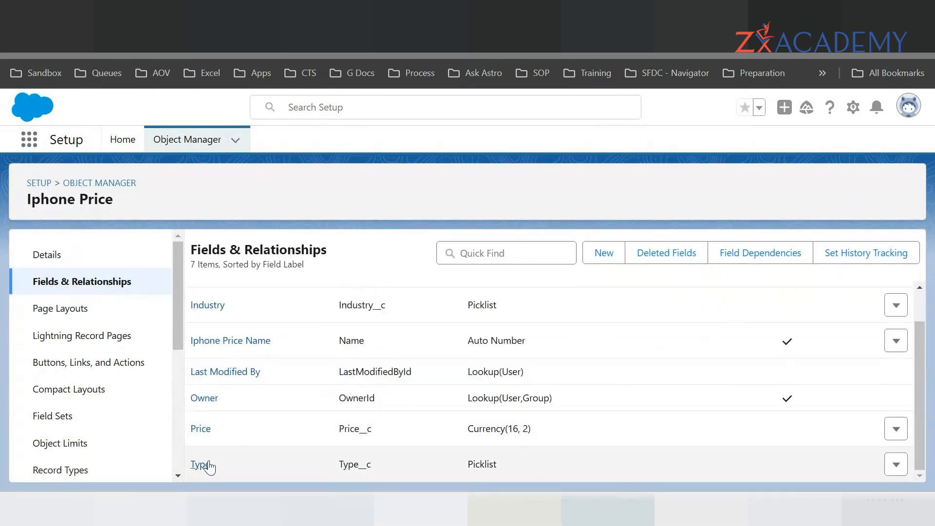
click(200, 465)
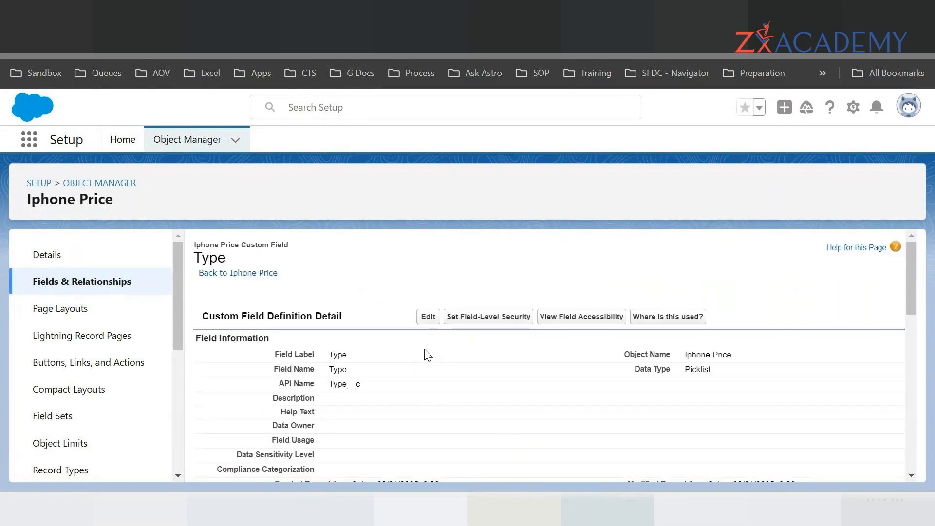
scroll(424, 375, down, 10)
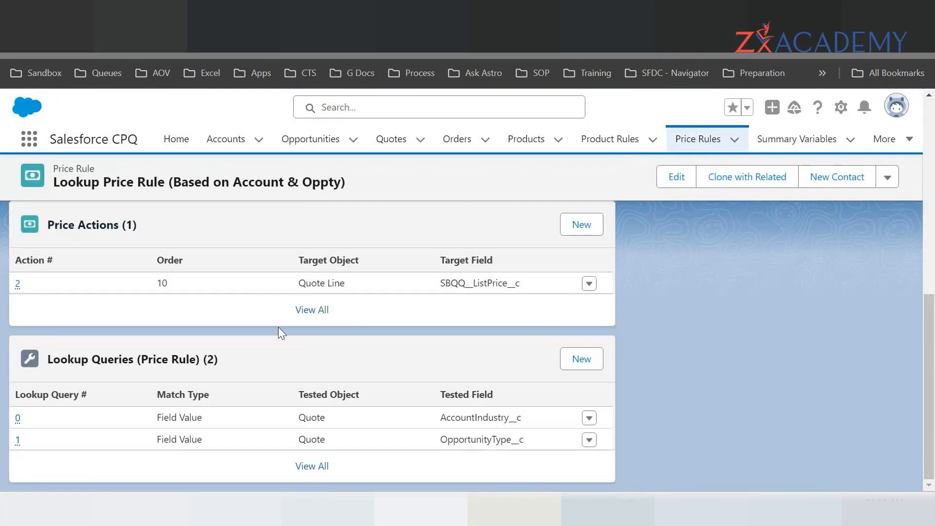
- Review the price conditions, price actions and lookup queries related to Lookup Price Rule (Based on Account & Oppty)
scroll(279, 325, up, 4)
scroll(277, 341, down, 3)
scroll(277, 350, down, 3)
scroll(242, 321, up, 3)
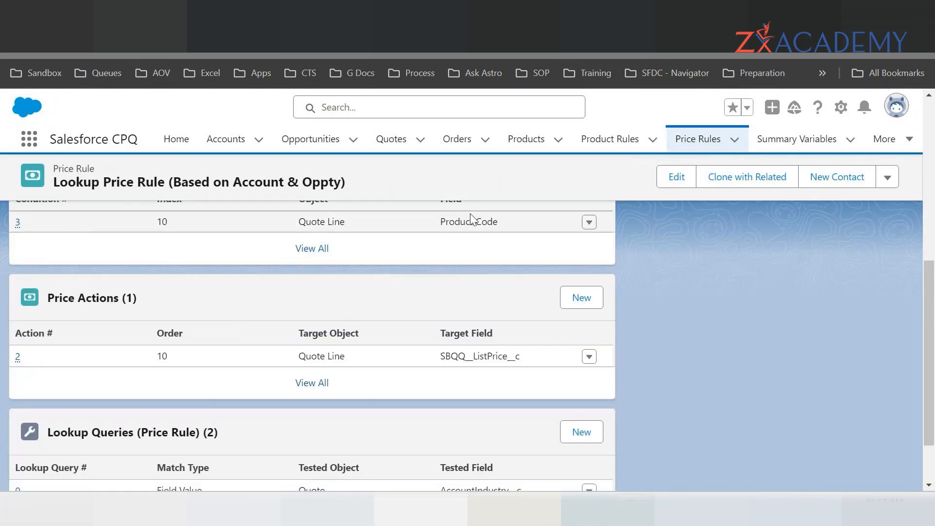
scroll(414, 317, down, 3)
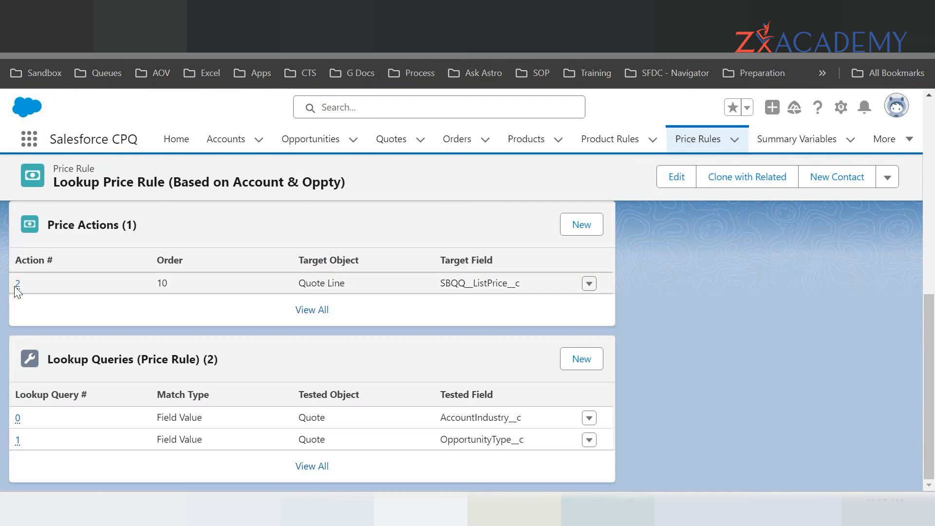
- Open price action 2 in a separate browser tab and examine its target object, target field and source lookup field
mouse_move(17, 287)
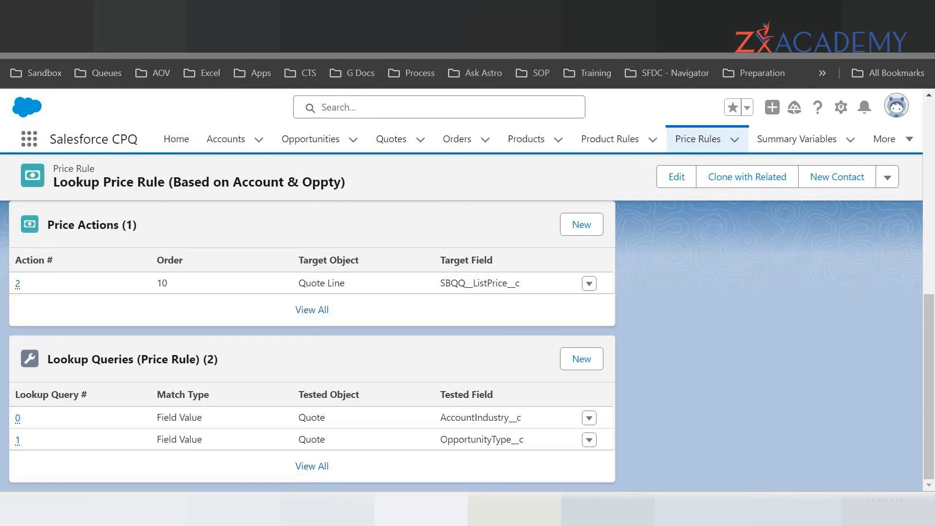
right_click(21, 295)
click(66, 307)
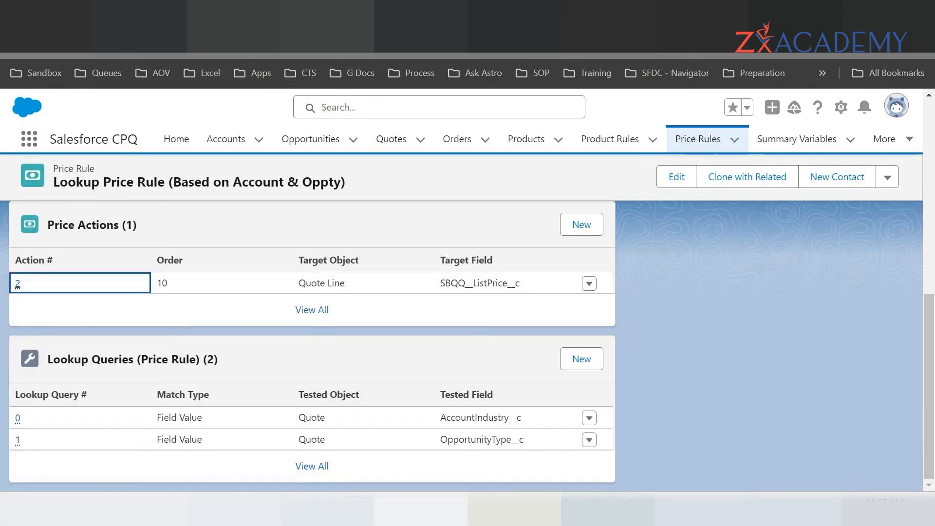
click(327, 26)
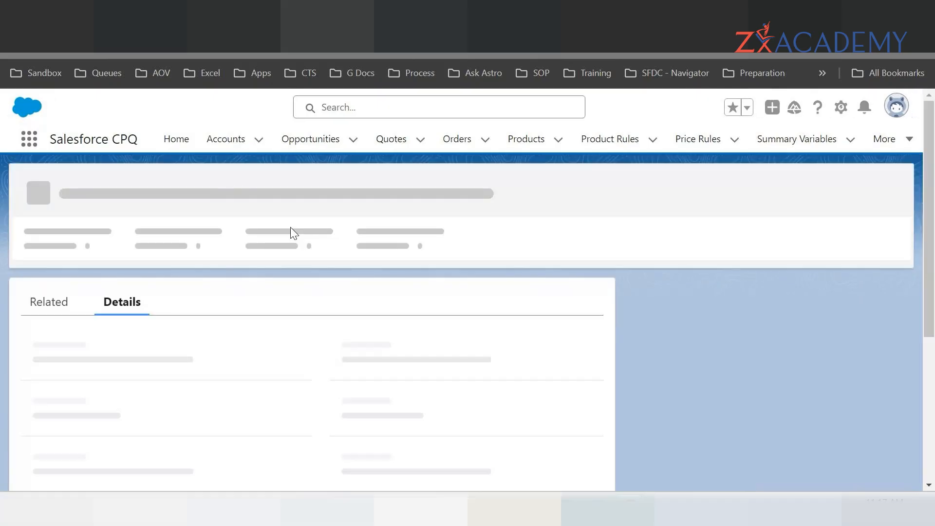
scroll(82, 265, down, 2)
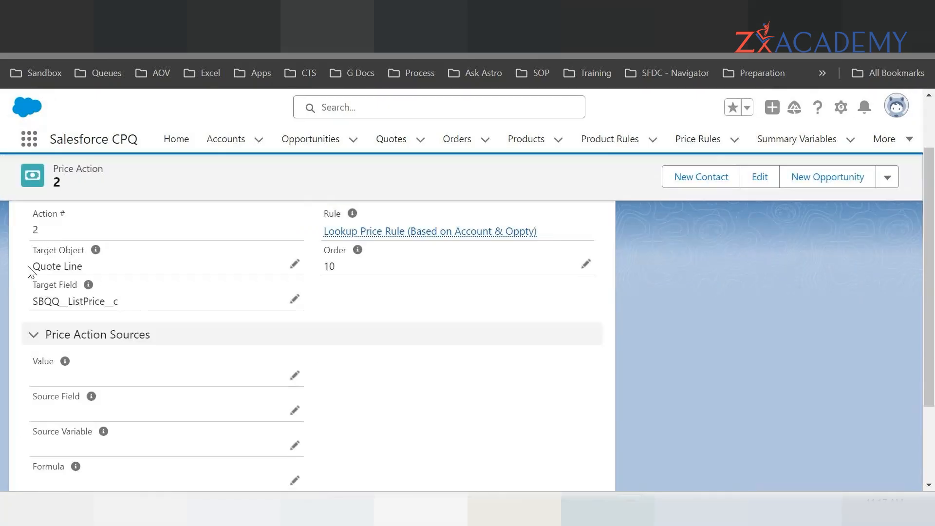
drag(31, 266, 104, 266)
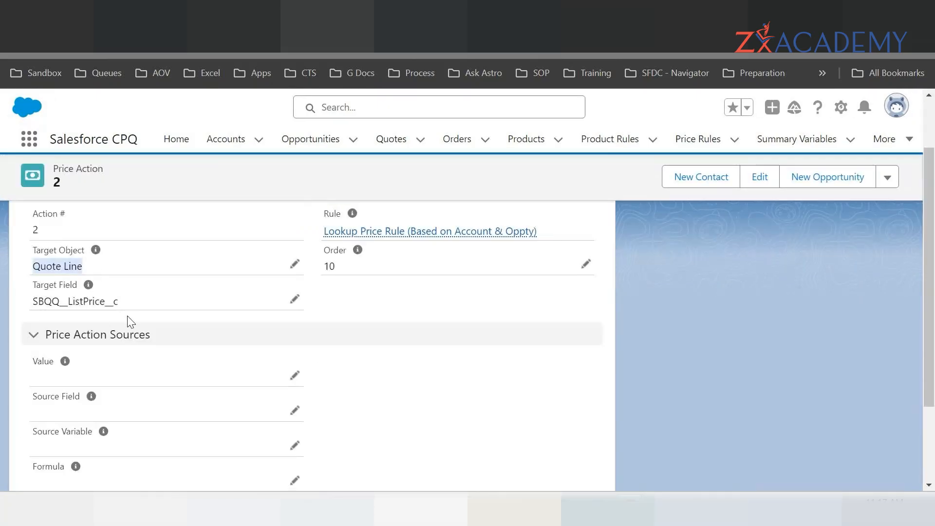
scroll(125, 336, down, 2)
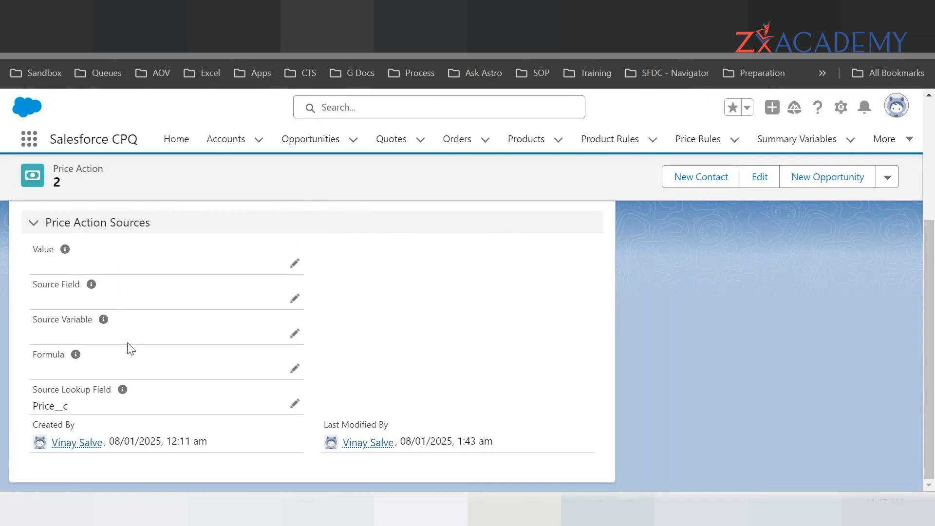
drag(34, 406, 70, 410)
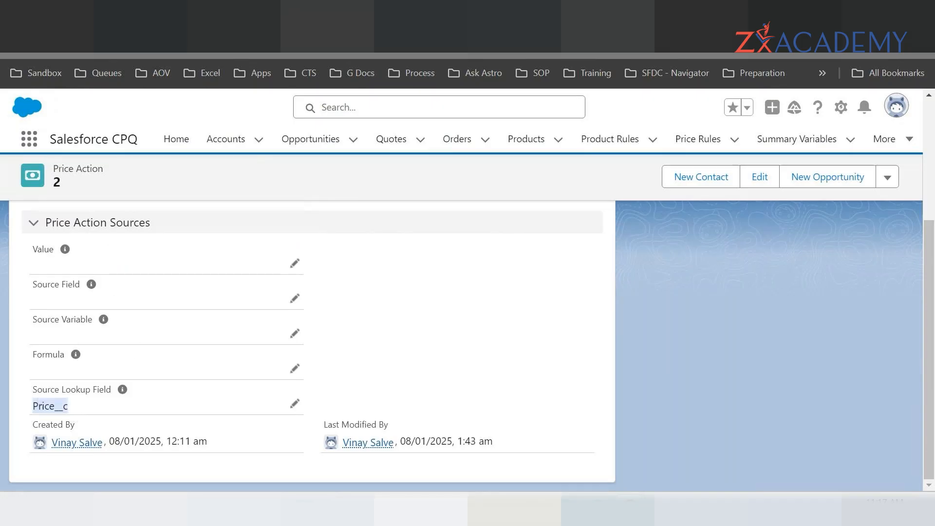
- Return to the Iphone Price object's field list in Setup and open its Price field
key(ctrl+Tab)
scroll(547, 399, up, 5)
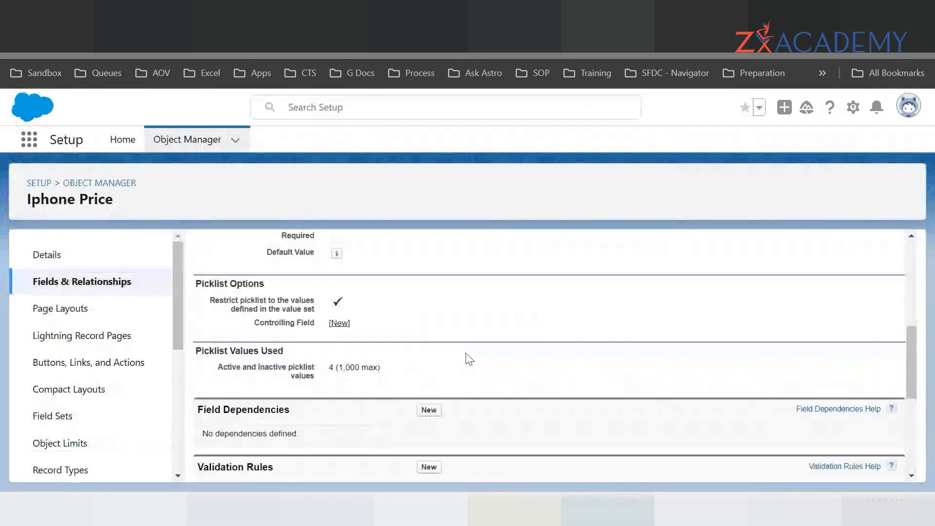
scroll(241, 271, up, 10)
click(246, 275)
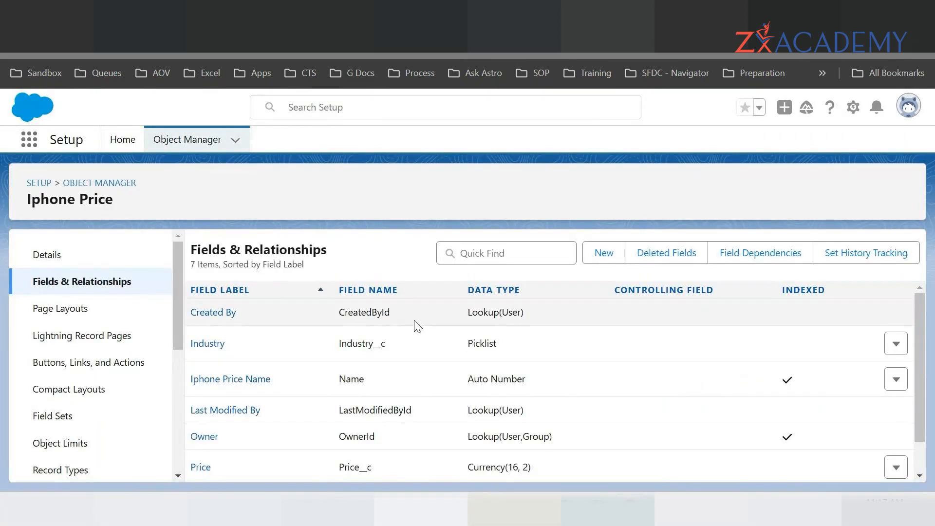
scroll(418, 327, down, 2)
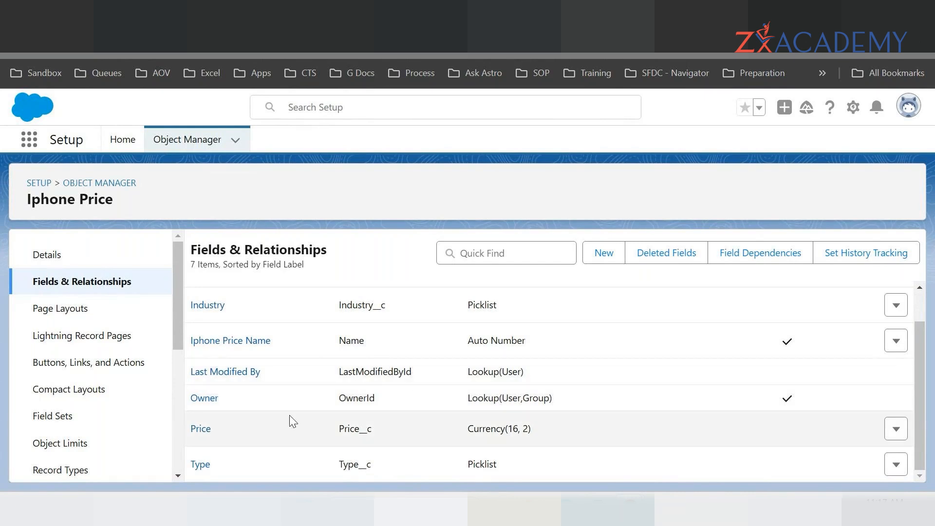
click(207, 435)
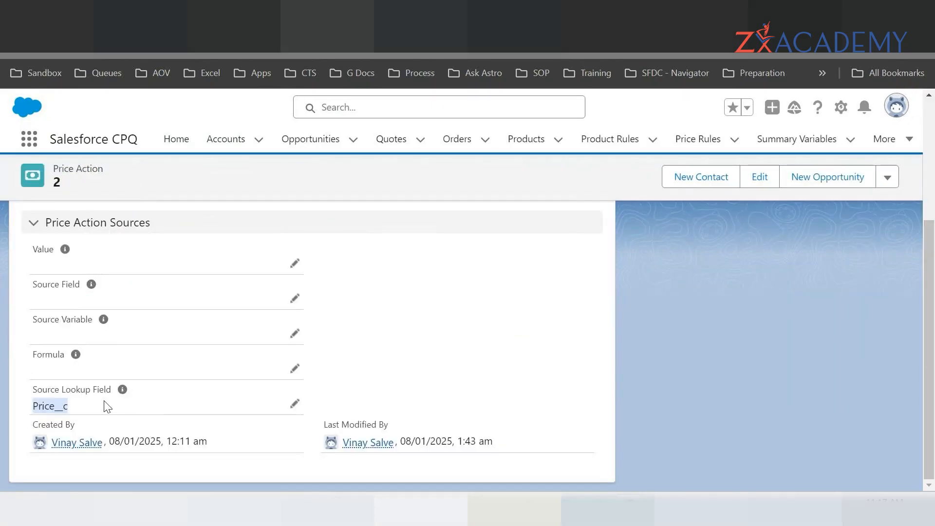
- Return to the lookup price rule and review its lookup object and price conditions
click(234, 26)
scroll(185, 302, up, 5)
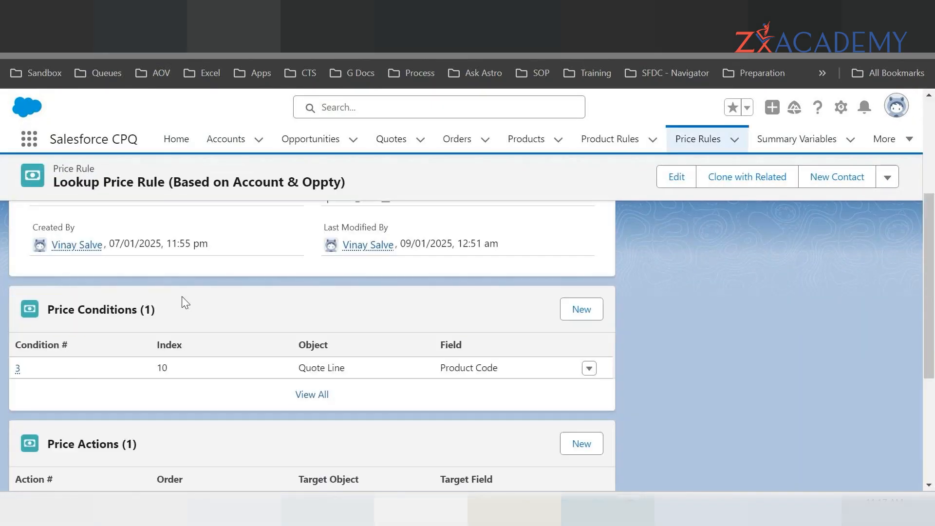
scroll(171, 299, up, 3)
scroll(239, 331, down, 2)
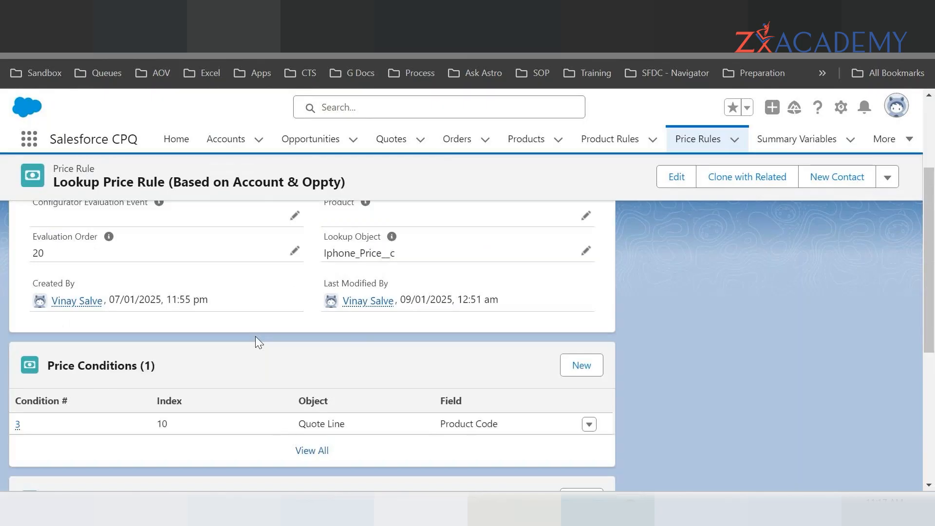
scroll(255, 336, up, 3)
- Open quote Q-00045 from the recently viewed quotes and start editing its lines
click(326, 27)
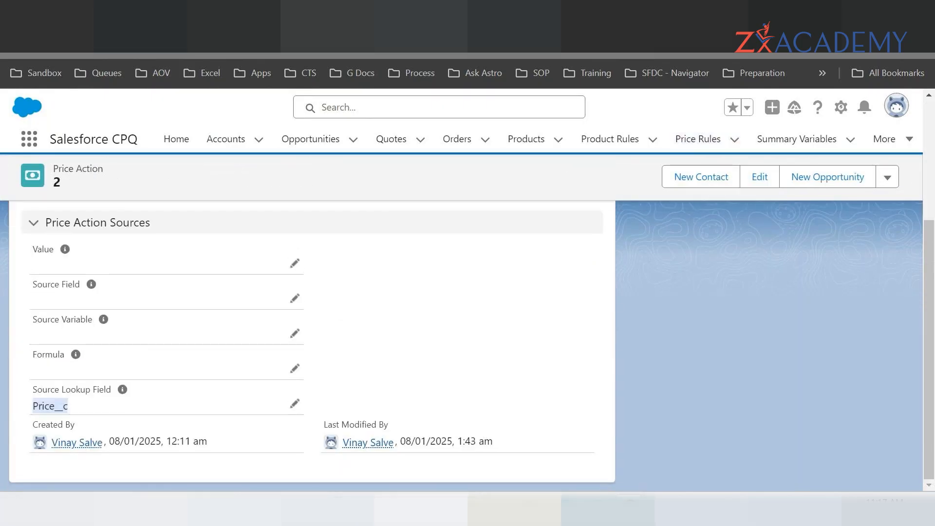
click(395, 140)
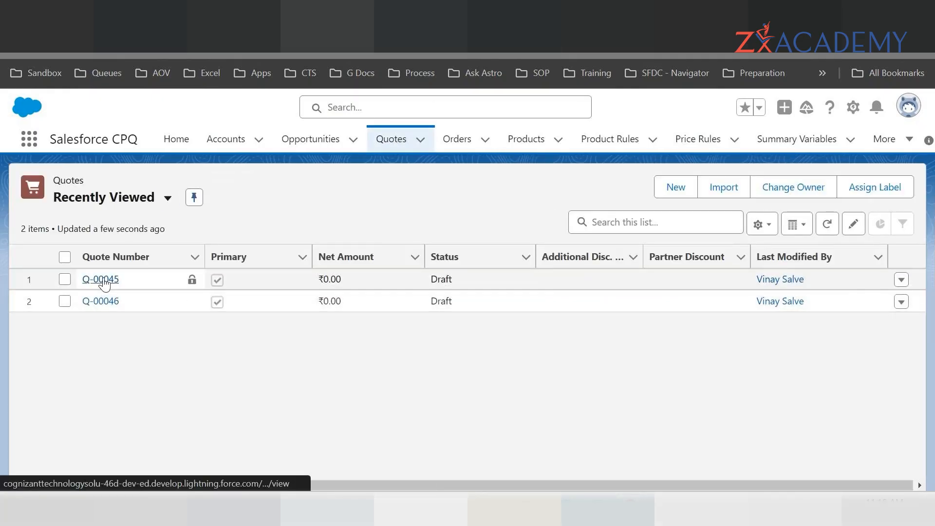
click(101, 281)
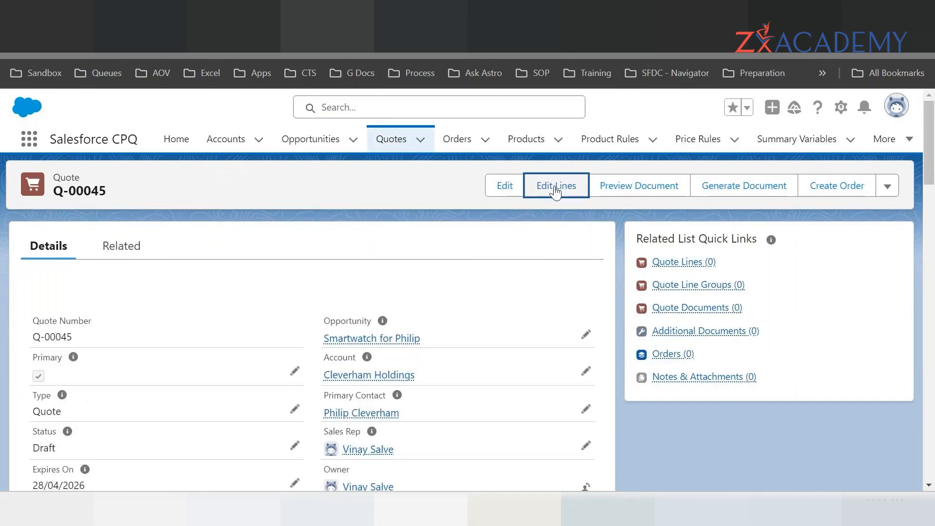
click(554, 189)
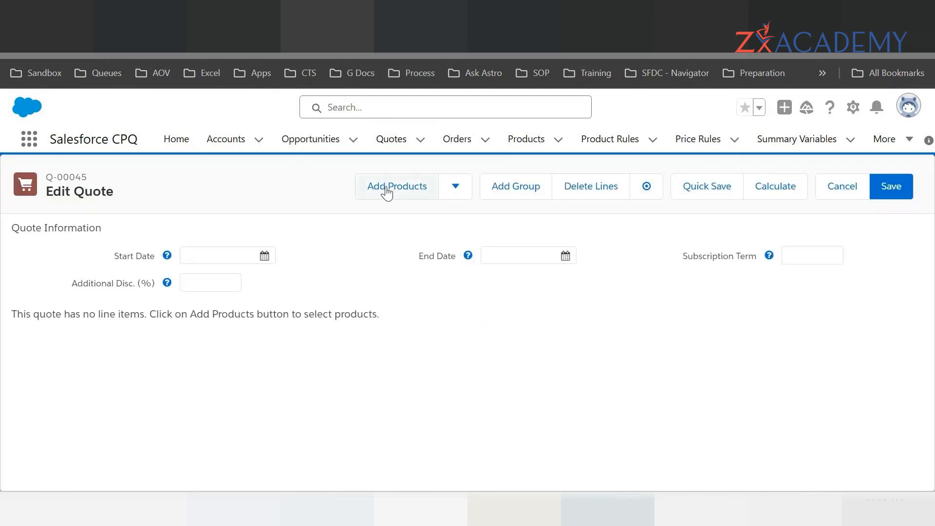
- Search the products for iphone and add Iphone 15 to quote Q-00045
click(387, 191)
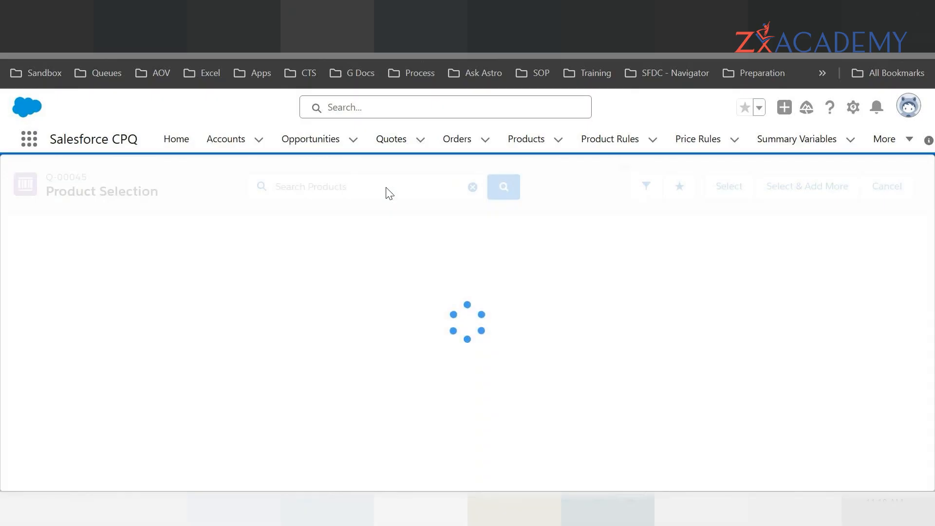
click(307, 187)
text(iphone)
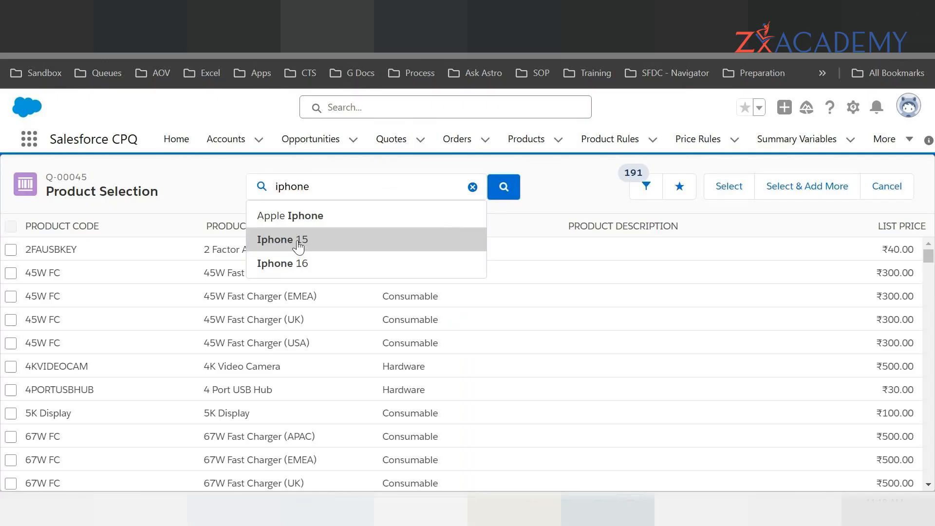
click(302, 244)
click(11, 251)
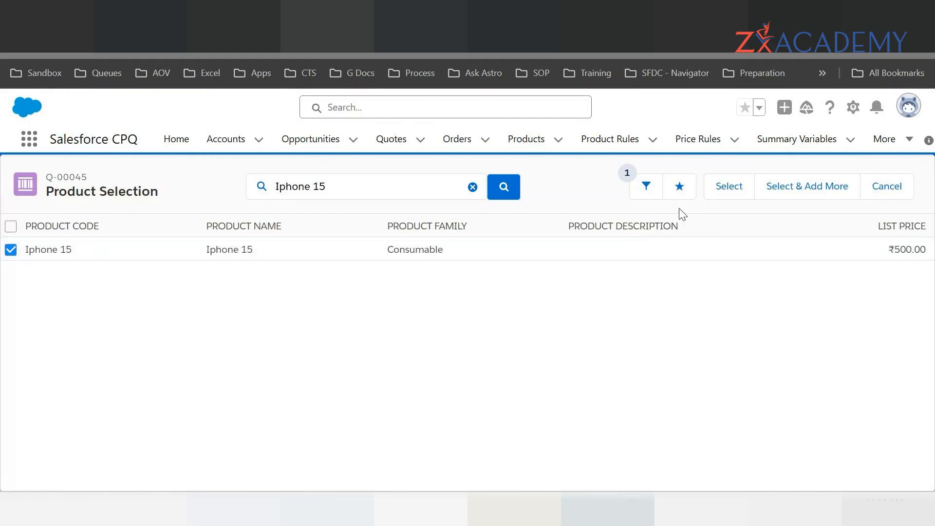
click(725, 190)
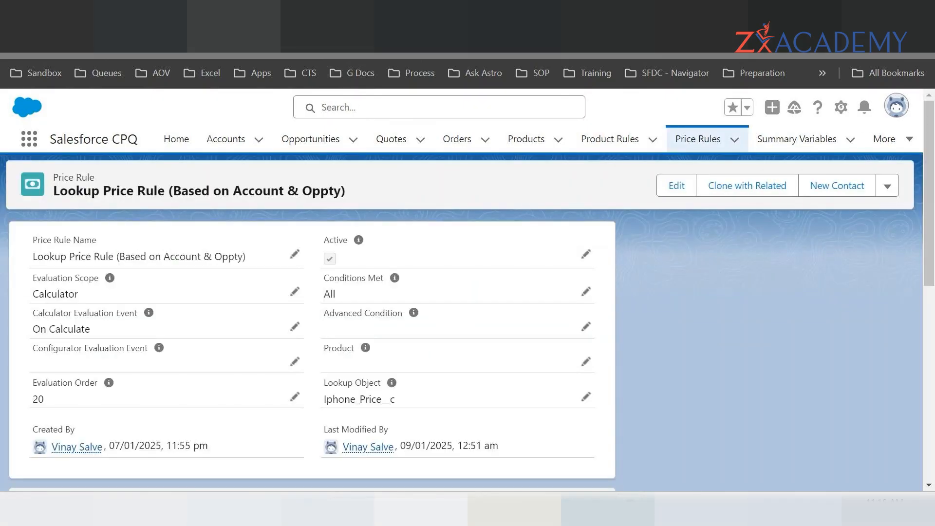
- Recheck the lookup price rule, and open quote Q-00045 in a separate browser tab to check its Account Industry and Opportunity Type
scroll(60, 372, down, 10)
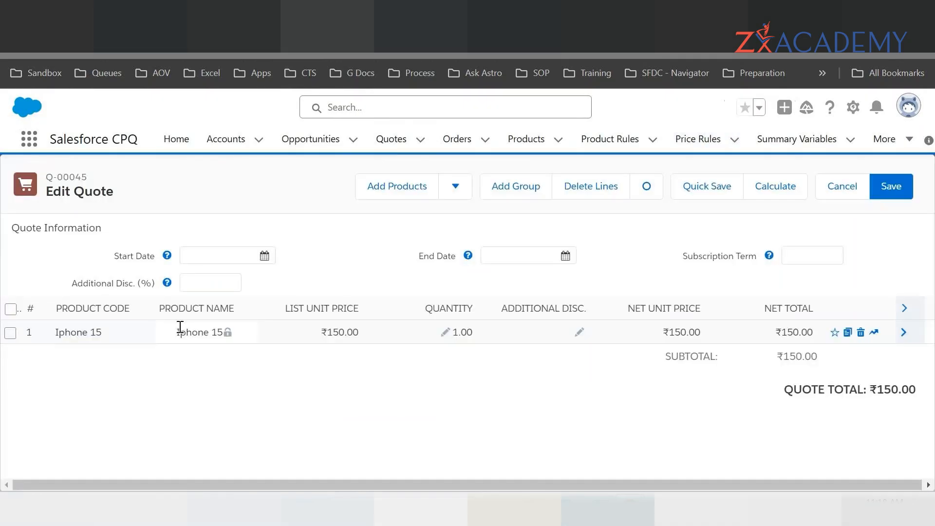
right_click(388, 140)
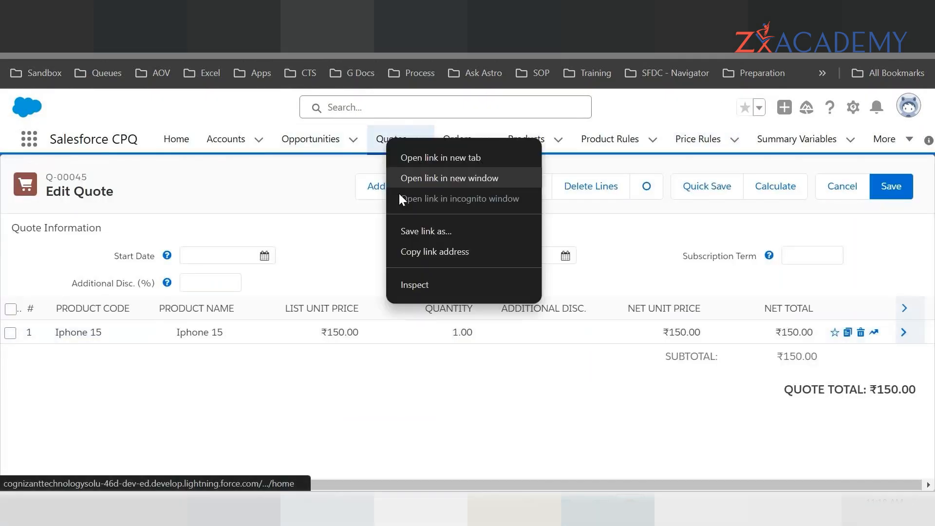
click(444, 159)
click(420, 13)
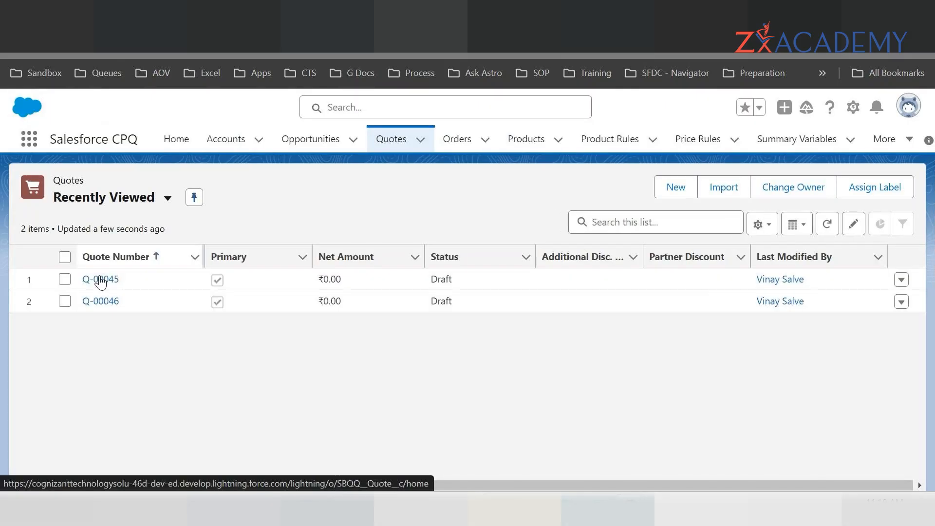
click(100, 277)
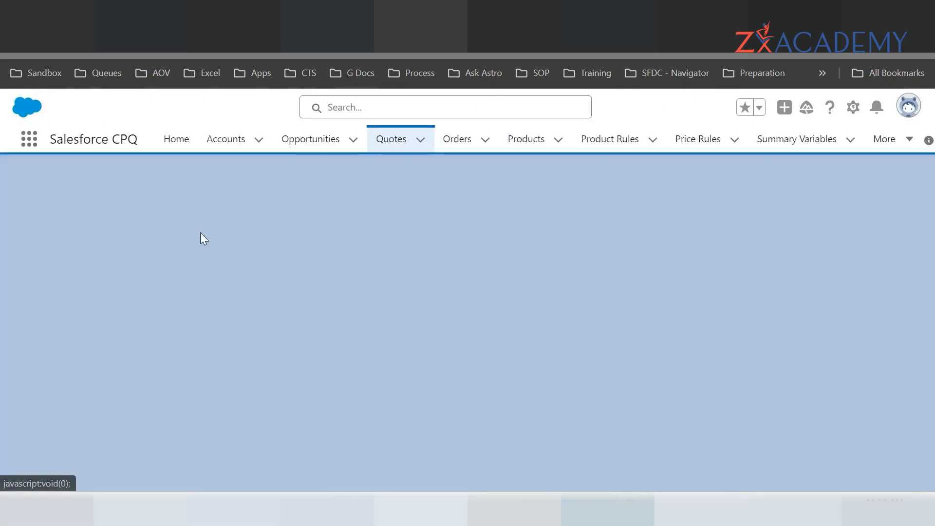
scroll(198, 274, down, 3)
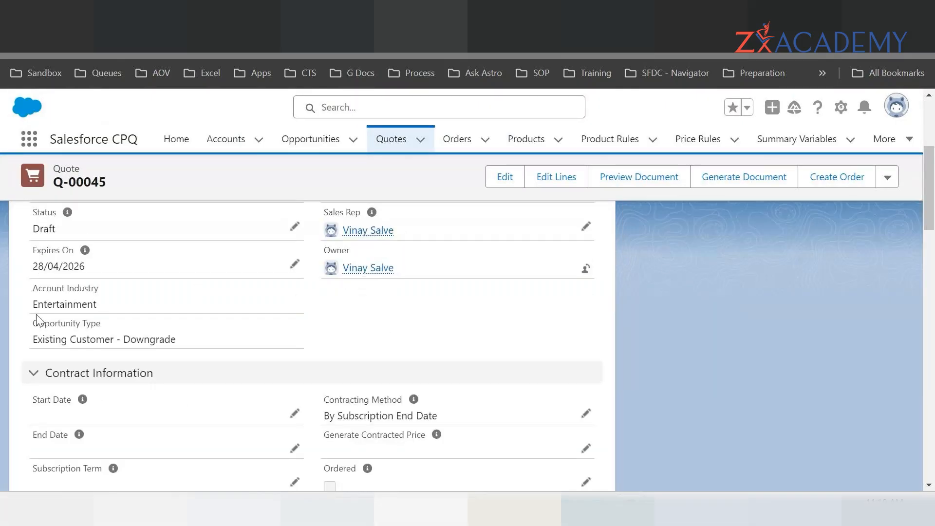
double_click(72, 301)
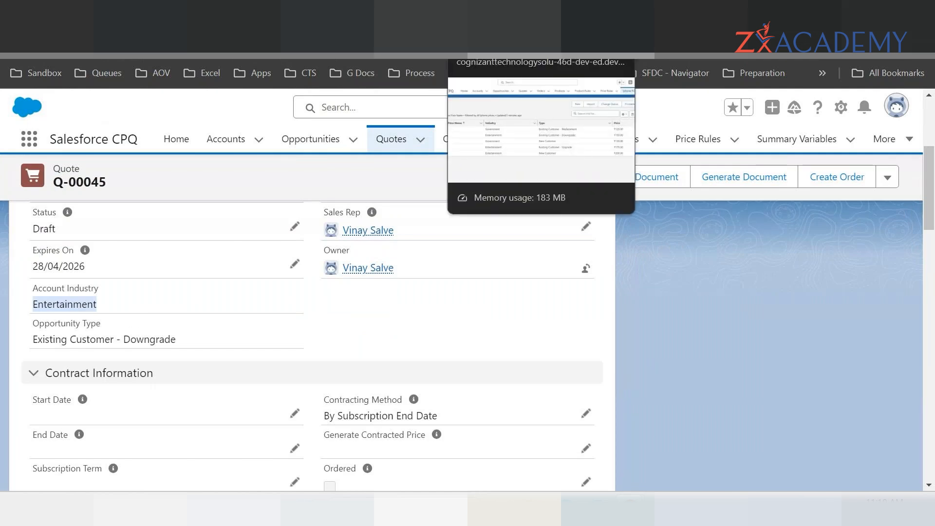
- Check the Iphone Prices record for Entertainment and Existing Customer - Downgrade against the line price on quote Q-00045
click(507, 15)
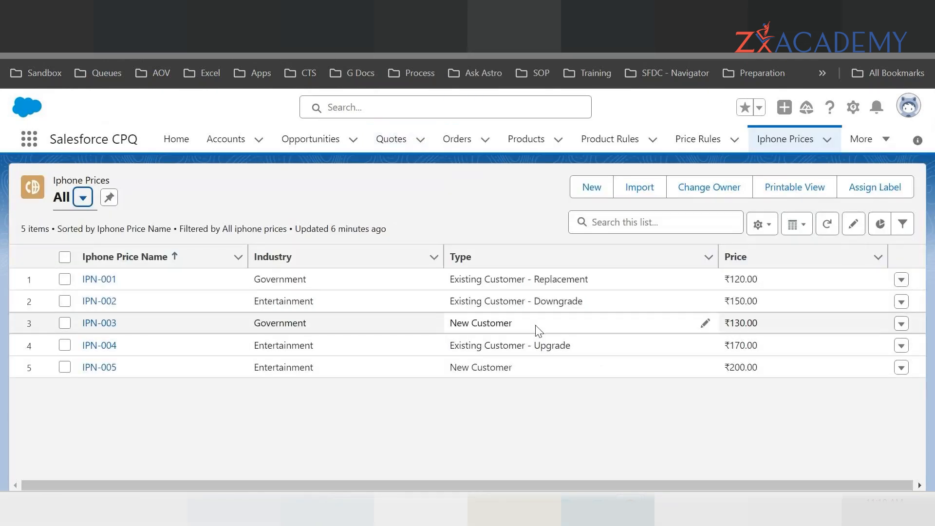
drag(584, 301, 250, 305)
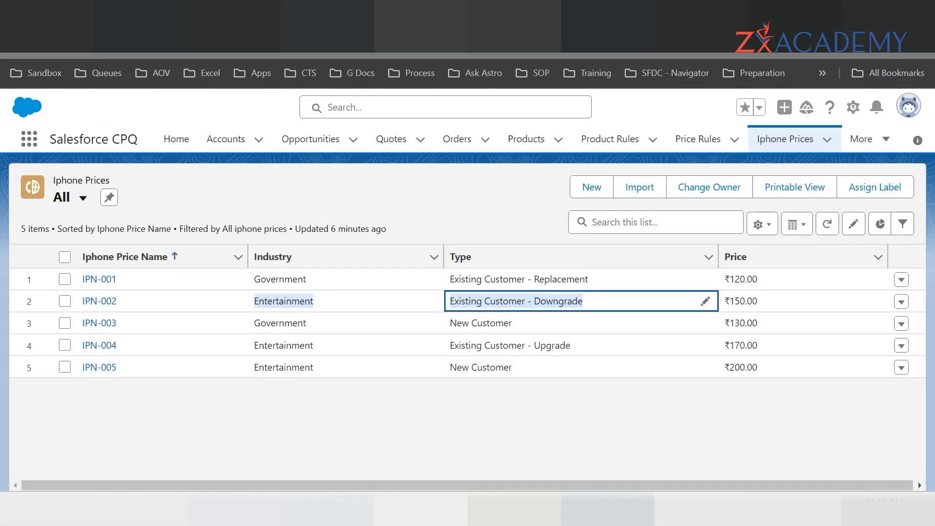
click(421, 14)
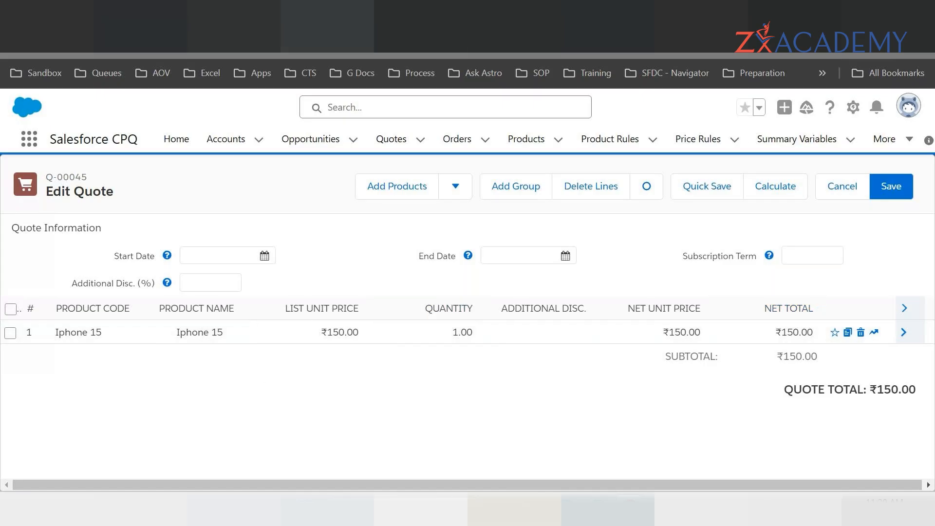
- Leave the quote, open the Discount Schedules list from the price rule page and show all schedules
key(ctrl+Tab)
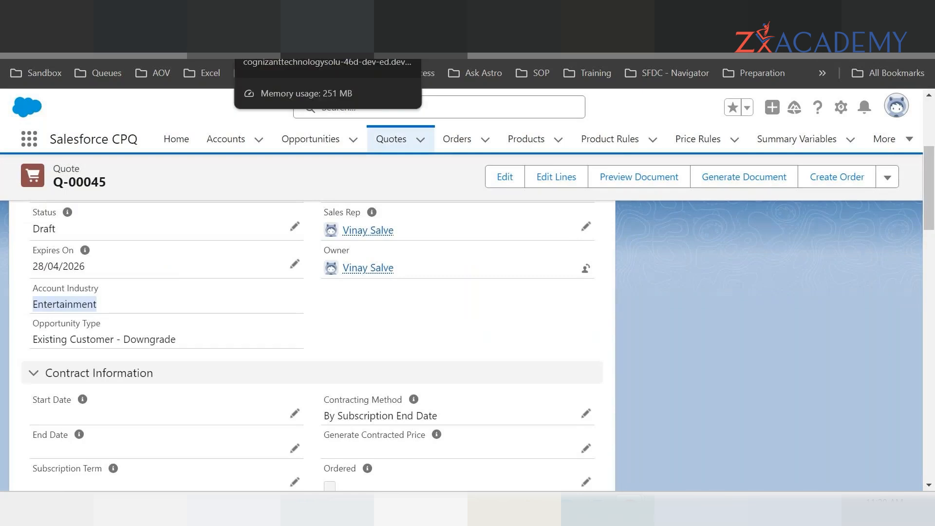
key(ctrl+Tab)
key(ctrl+Tab)
key(ctrl+Tab)
key(ctrl+Tab)
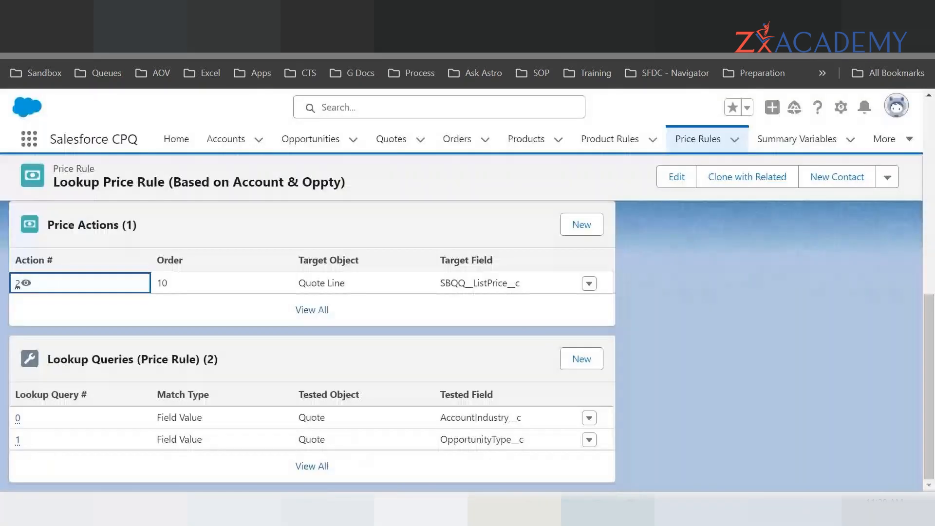
click(895, 145)
click(858, 171)
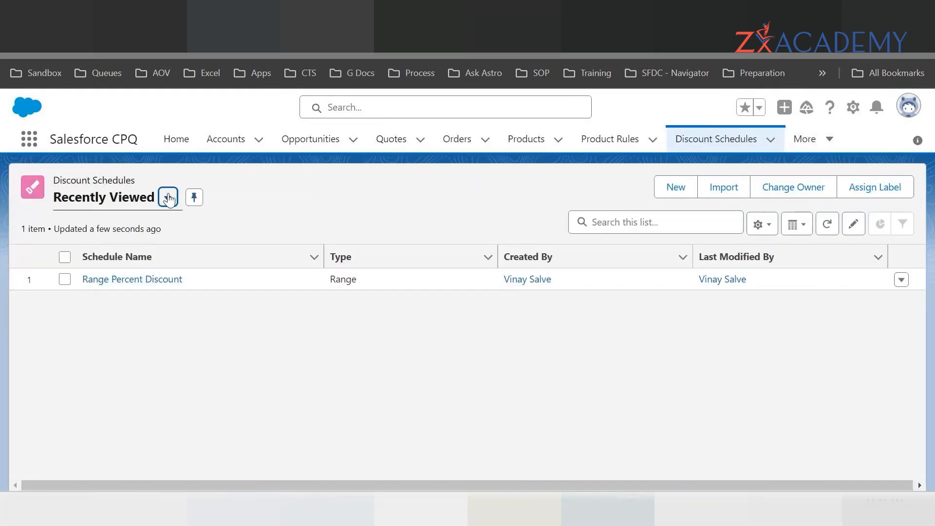
click(169, 198)
click(98, 247)
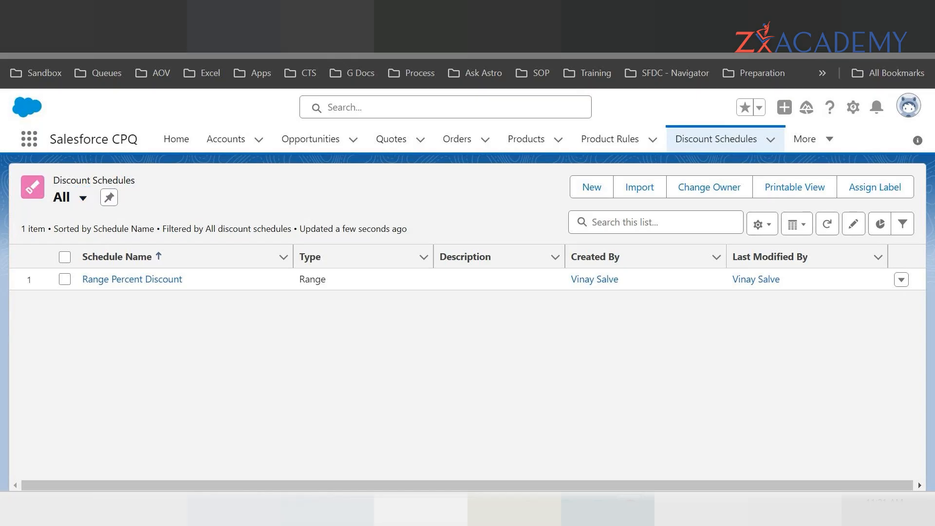
- Switch to a blank Notepad note and place its window over the middle of the discount schedule list
key(super)
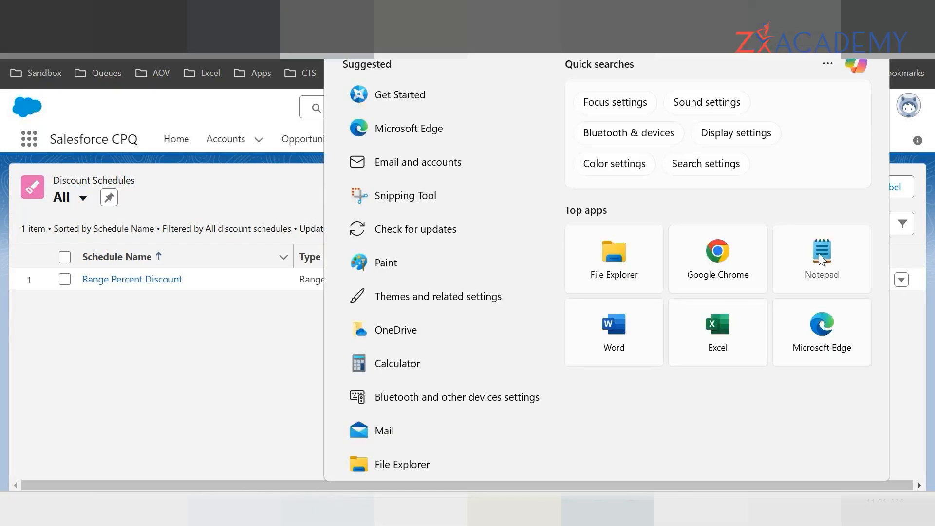
click(820, 254)
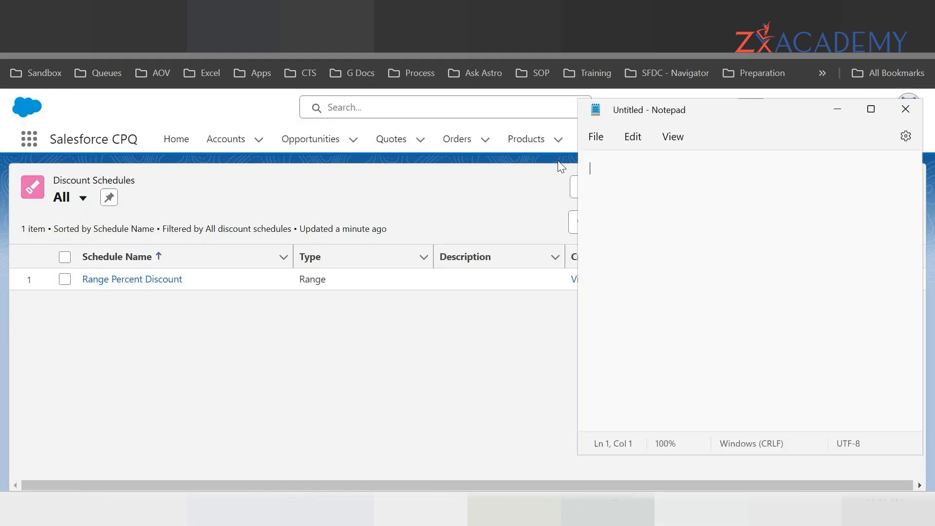
drag(731, 108, 378, 145)
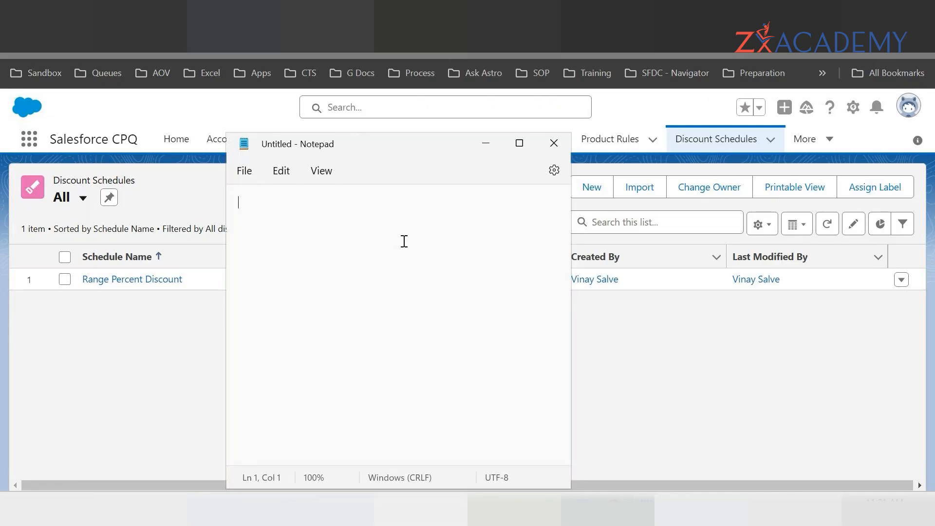
- Write the first three discount tiers in the note: 1 - 10 - 0%, 11 - 20 - 5% and 21 - 30 - 10%
text(1 - 10)
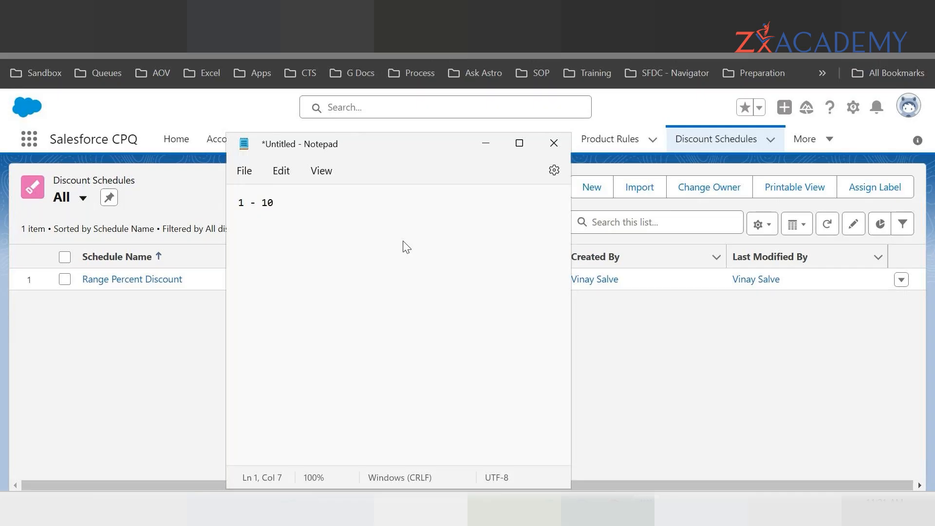
text( - ))
key(BackSpace)
text(0%)
key(Return)
text(11)
text( - 20)
text( - 5)
text(% )
text(21)
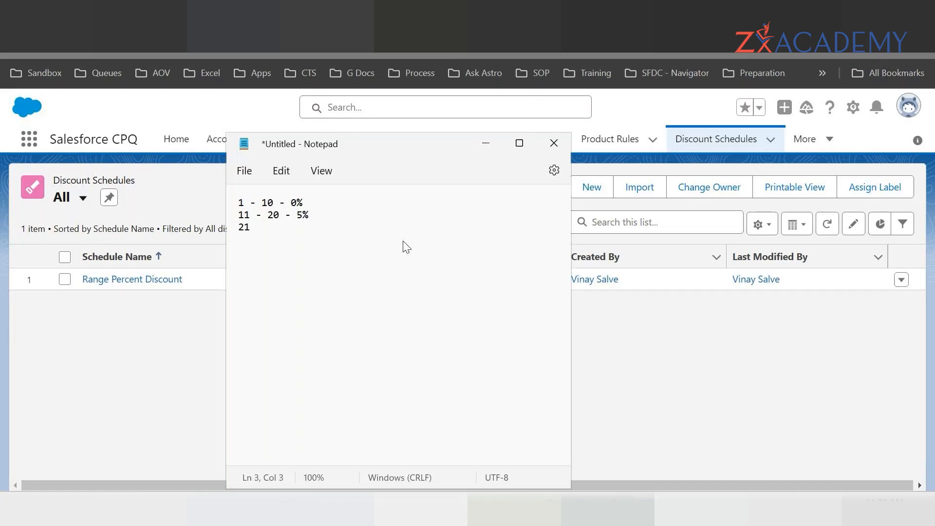
text( - 30 - 10%)
key(Return)
- Add the tiers 31 - 40 - 15% and 41 - 50 - 20% to the note
text(31-)
key(BackSpace)
text(0)
key(BackSpace)
key(BackSpace)
text(- 40 - 15%)
key(Return)
text(41 - )
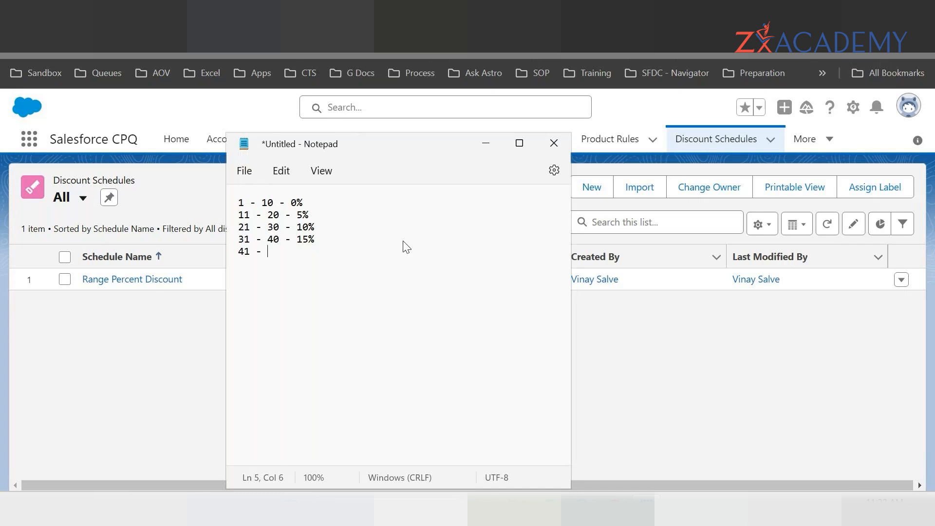
text(50 - 1)
key(BackSpace)
text(20% 51)
key(BackSpace)
key(BackSpace)
- Add a last open-ended tier, 51 - 25%, below the other tiers in the note
key(Up)
key(Up)
key(Down)
key(Down)
key(Down)
text(51 - 25%)
- Change the first tier's start to 01 and align the 51 tier's percentage with the column above
key(Up)
key(Up)
key(Left)
key(Left)
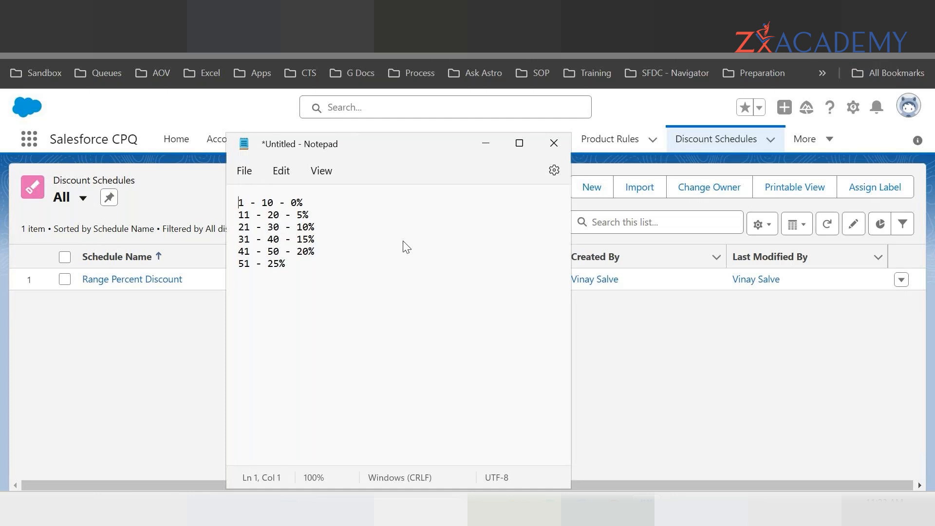
text(0)
key(Down)
key(Down)
key(Down)
key(Down)
key(alt+Tab)
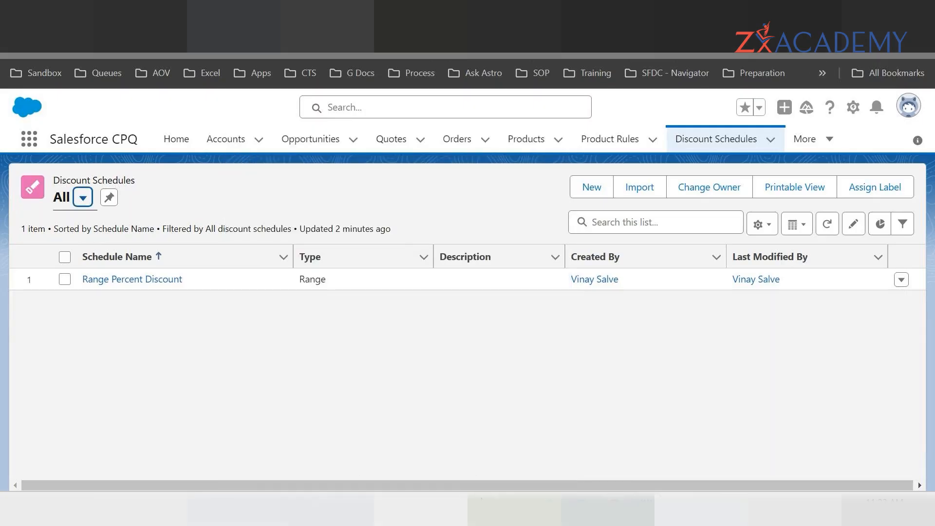
key(alt+Tab)
click(267, 264)
click(256, 267)
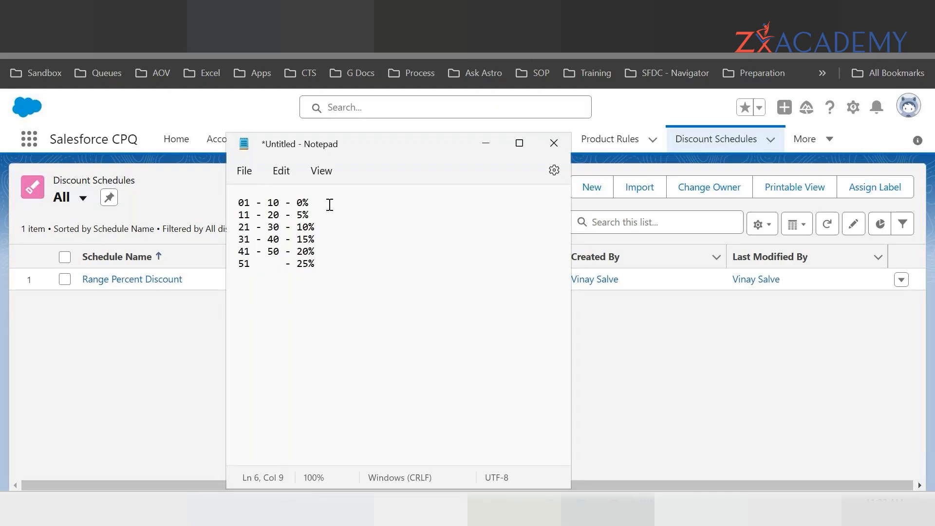
key(Home)
- Add a Slab heading with the sample quantity 25 below the tiers, and check it against the 21 - 30 tier
click(371, 265)
key(Return)
key(Return)
text(Slab)
key(Return)
text(25)
key(Up)
key(Up)
key(Up)
key(Up)
key(Up)
key(Up)
drag(321, 228, 234, 239)
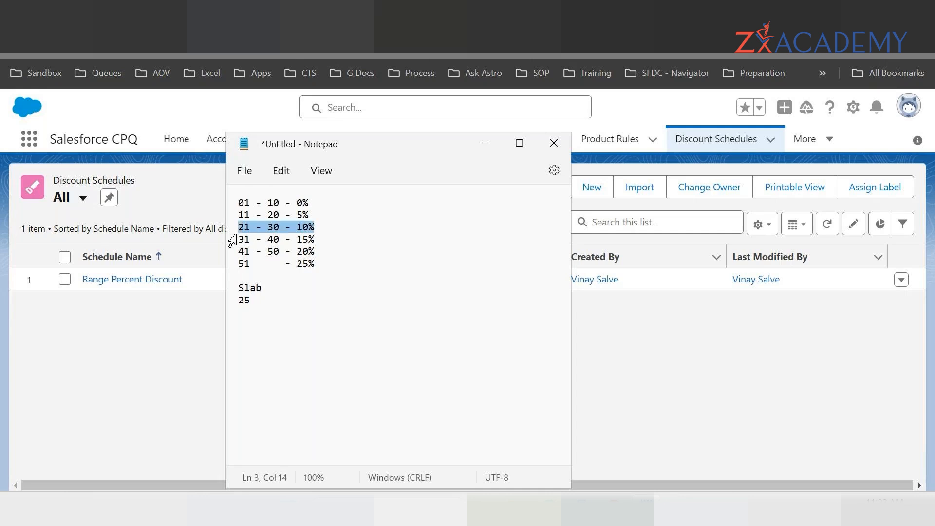
click(260, 321)
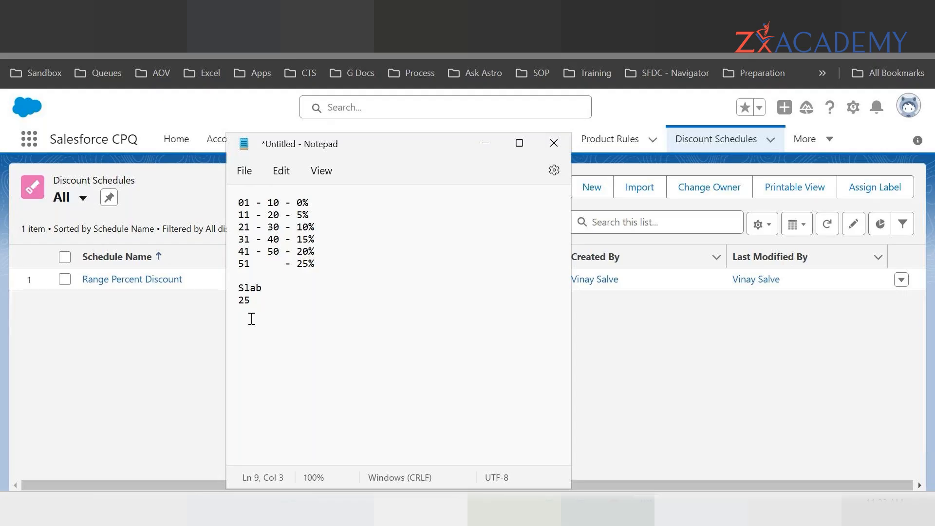
- Write the slab breakdown as 0 - 10 - No Discount, 11 - 20 - 5% and 21 - 25 - 5 units - 10%
key(Return)
text(0 - 10 - No Discount)
key(Return)
text(11)
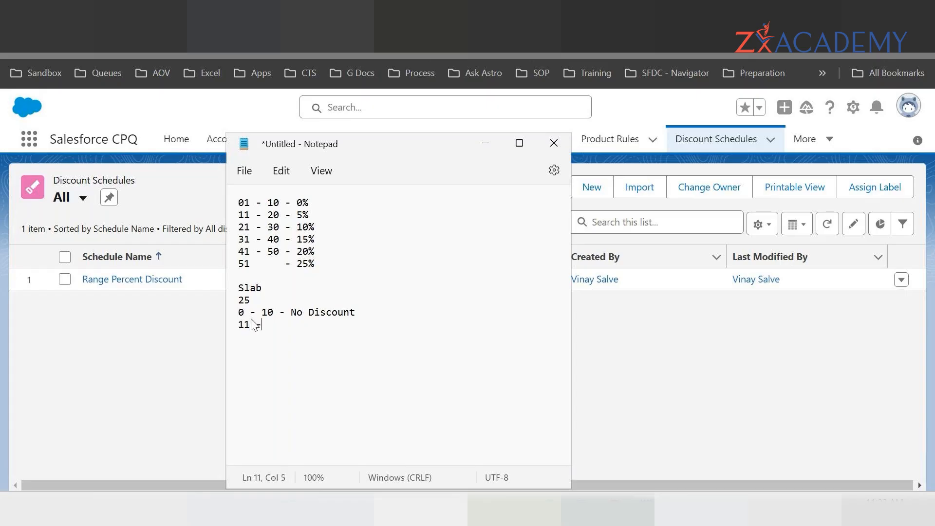
text( - 20  - 5%)
key(Return)
text(21 - 25 - 5 un)
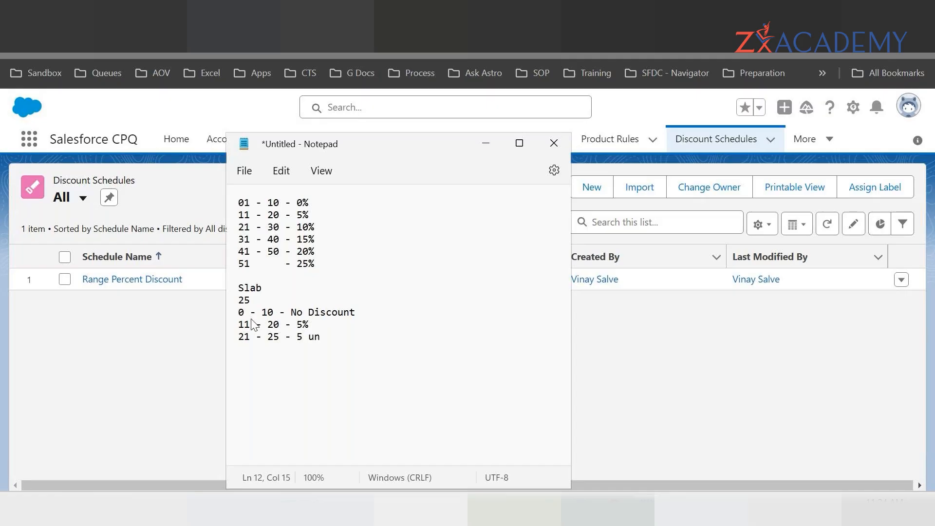
text(its - 10%)
- Add a Range heading to the note with the example line 25 - 10%
key(Return)
text(Range)
key(Return)
text(25)
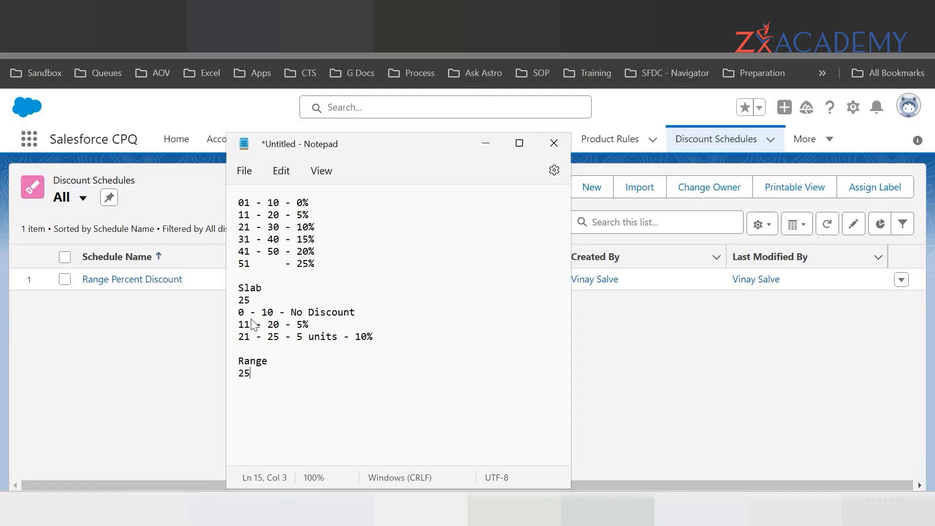
double_click(230, 382)
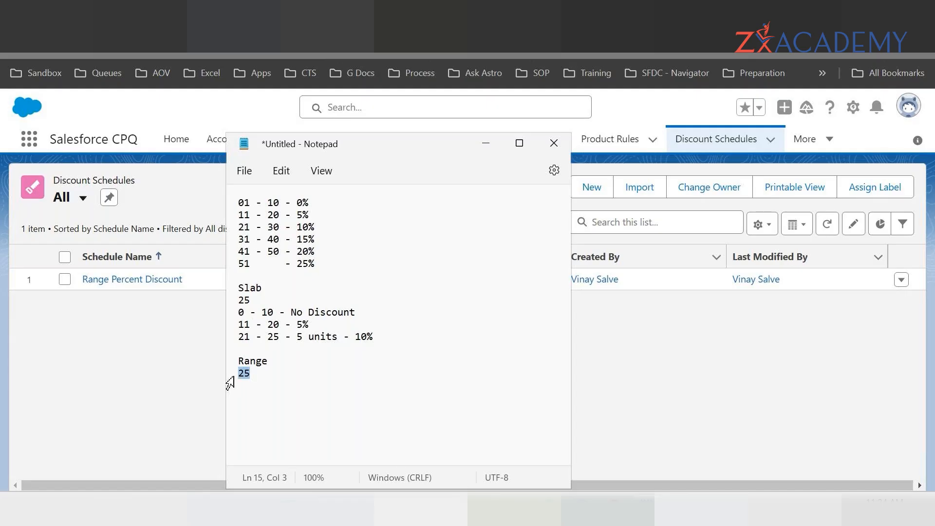
click(228, 233)
click(258, 373)
text(- 10%)
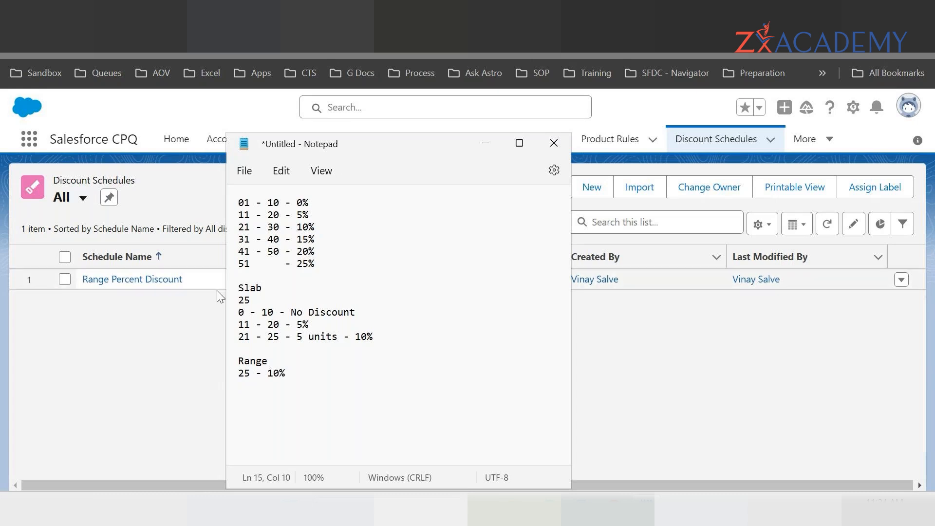
- Compare the slab breakdown with the range example in the note, and switch back to Salesforce
drag(361, 336, 244, 312)
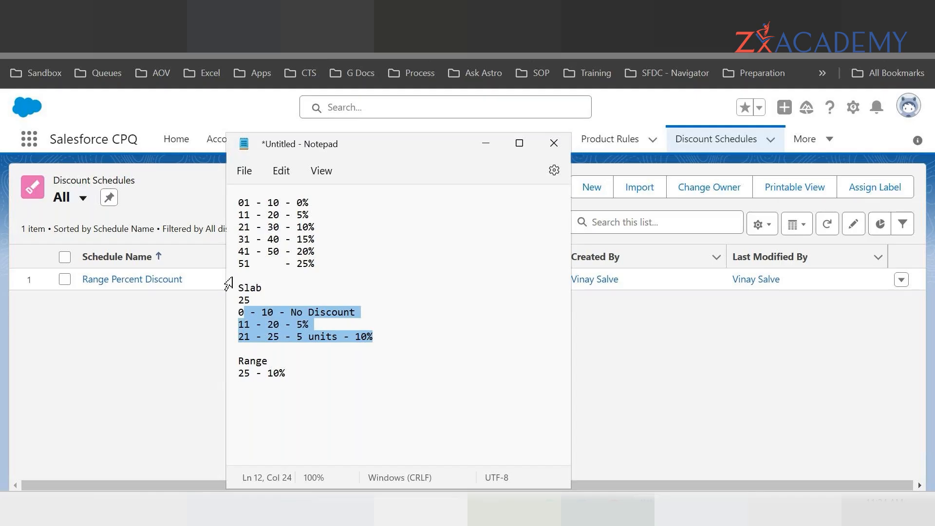
click(308, 372)
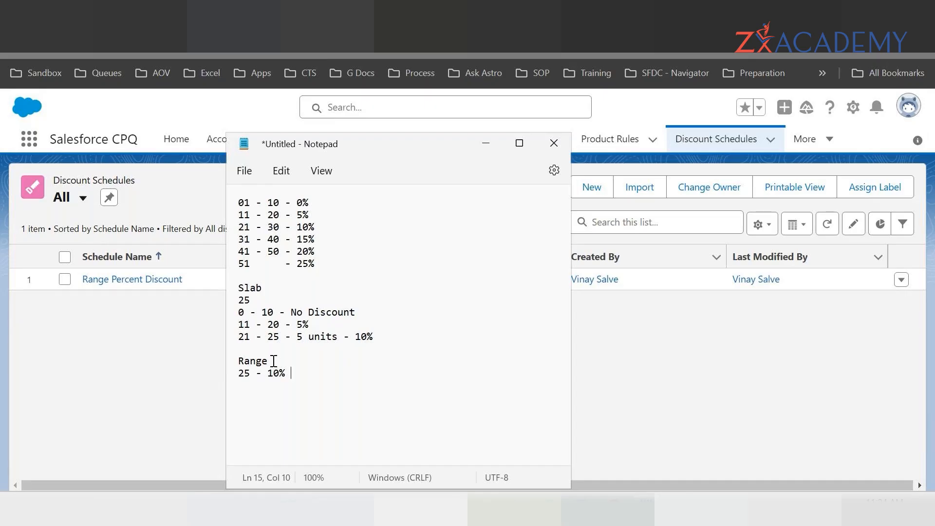
click(607, 340)
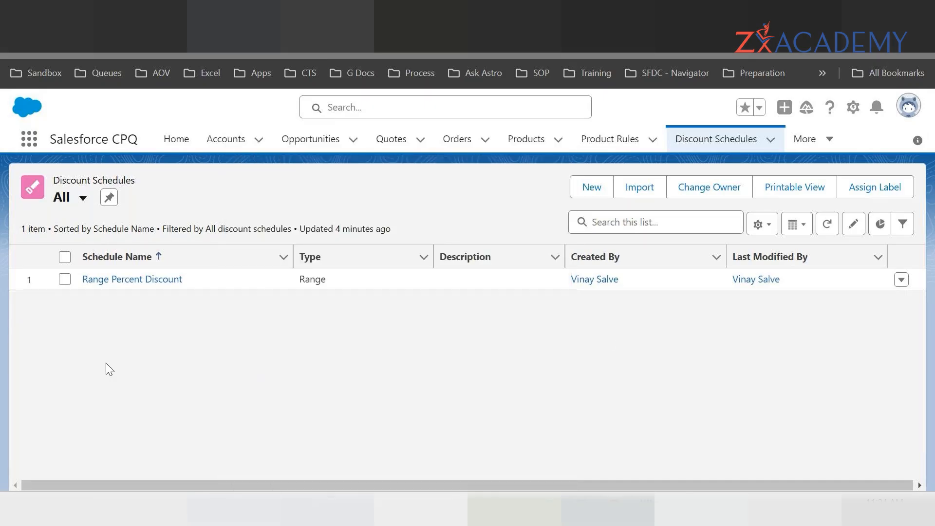
- Open the Range Percent Discount schedule and review its name, type and discount unit
click(138, 283)
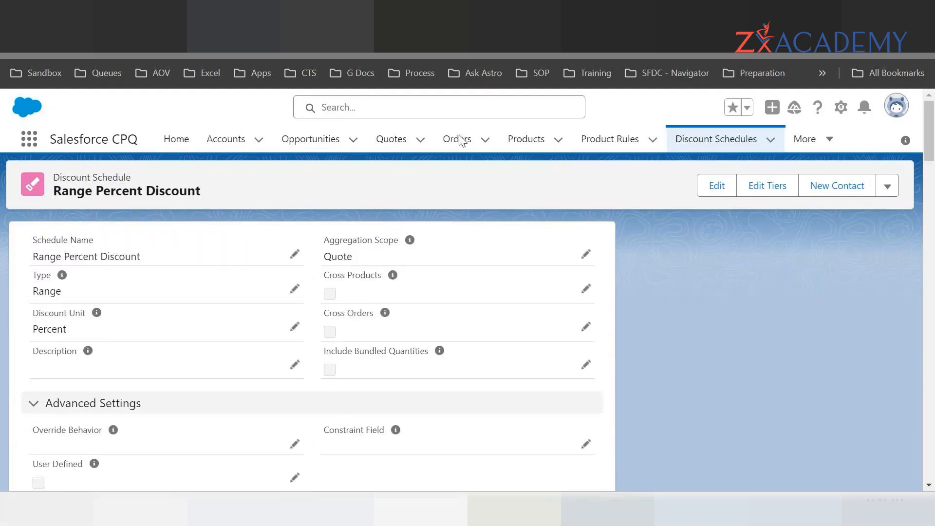
scroll(146, 297, down, 2)
scroll(34, 254, up, 2)
drag(34, 257, 126, 256)
click(125, 256)
drag(33, 257, 141, 256)
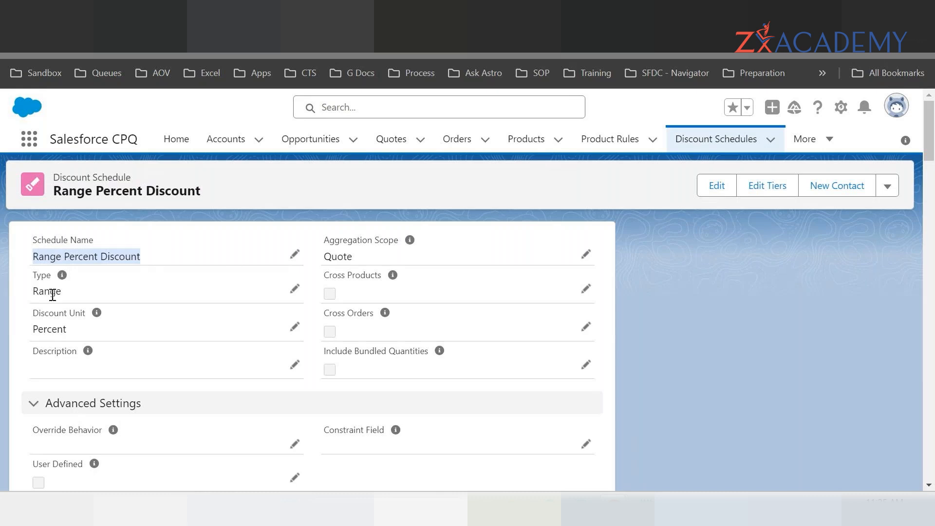
drag(35, 293, 71, 296)
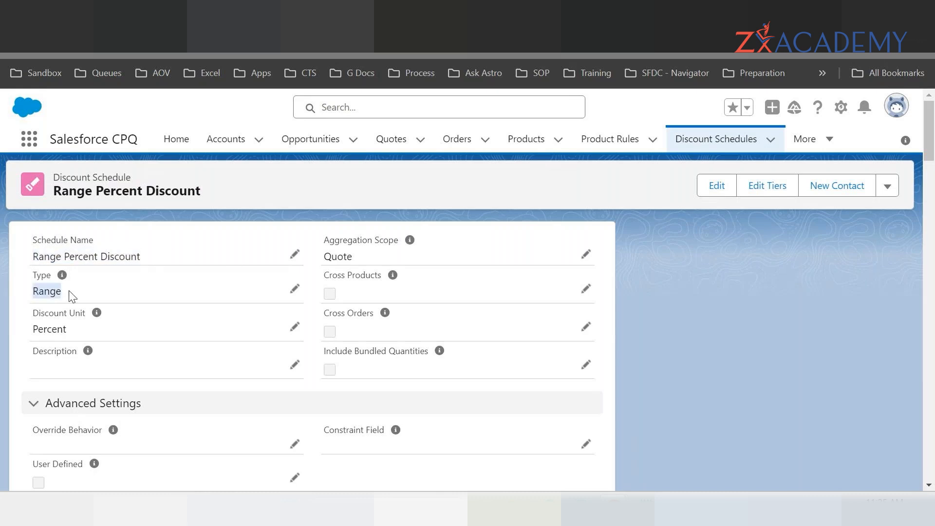
drag(35, 327, 81, 339)
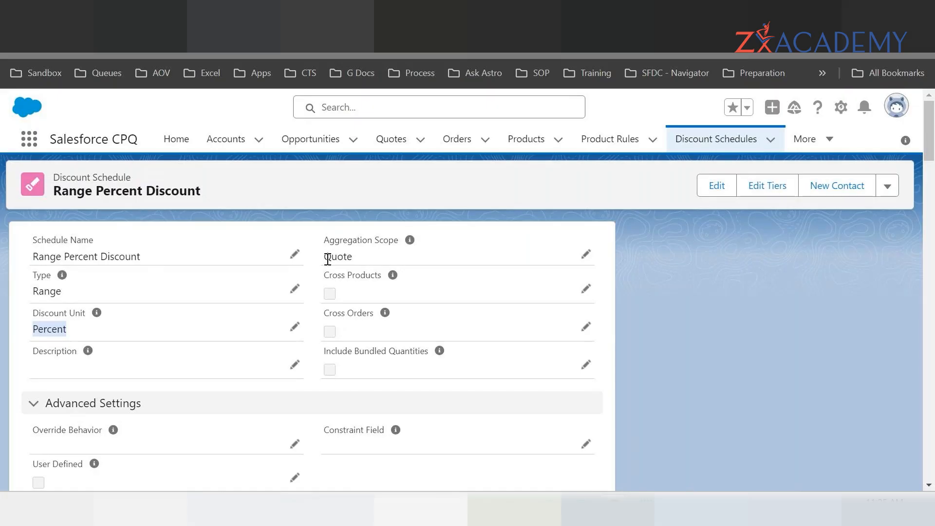
- Start a new discount schedule and name it Slab Discount - Percent
click(694, 142)
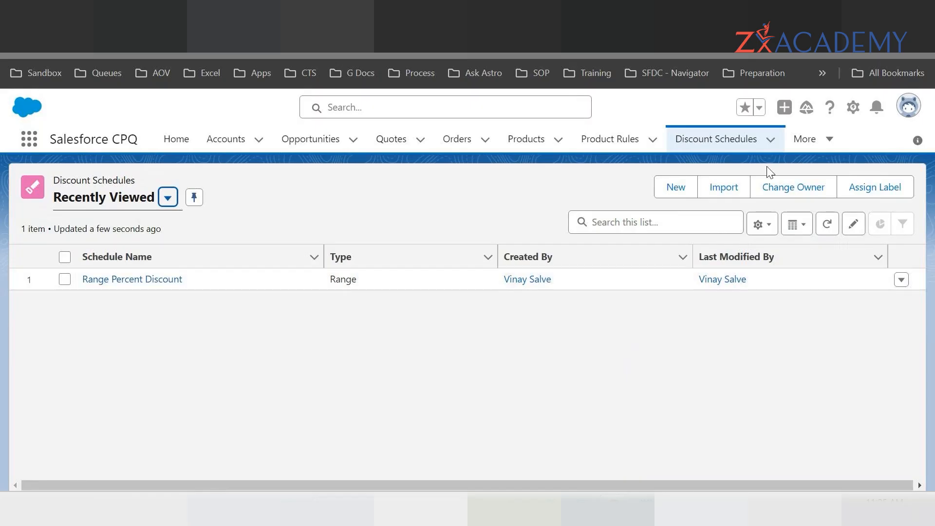
click(675, 193)
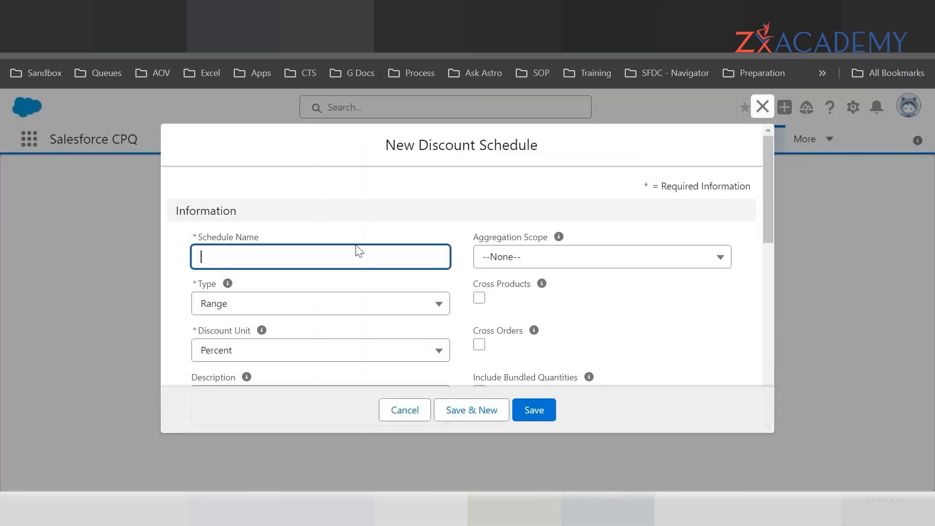
text(Slavb)
key(BackSpace)
key(BackSpace)
text(b Base)
key(BackSpace)
key(BackSpace)
key(BackSpace)
key(BackSpace)
key(BackSpace)
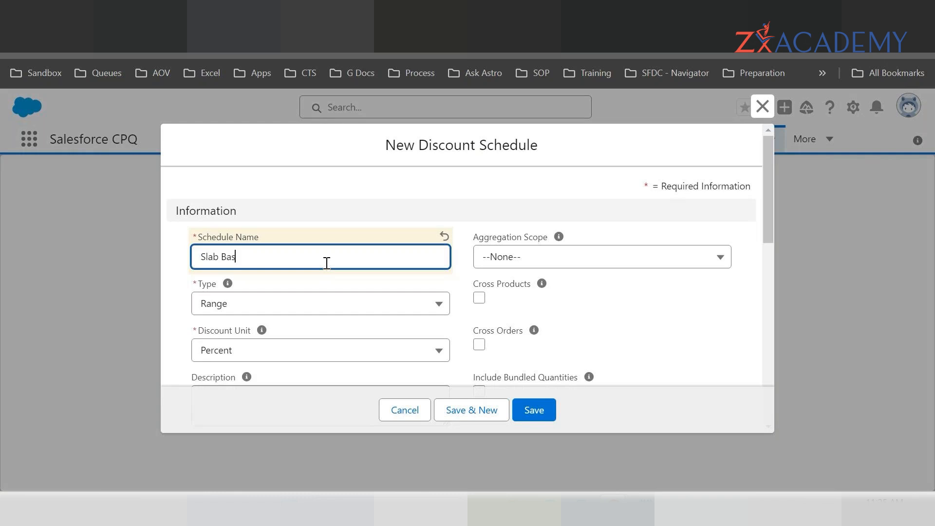
text(Discount - Percent)
- Set the new discount schedule's type to Slab
scroll(322, 292, down, 2)
click(244, 238)
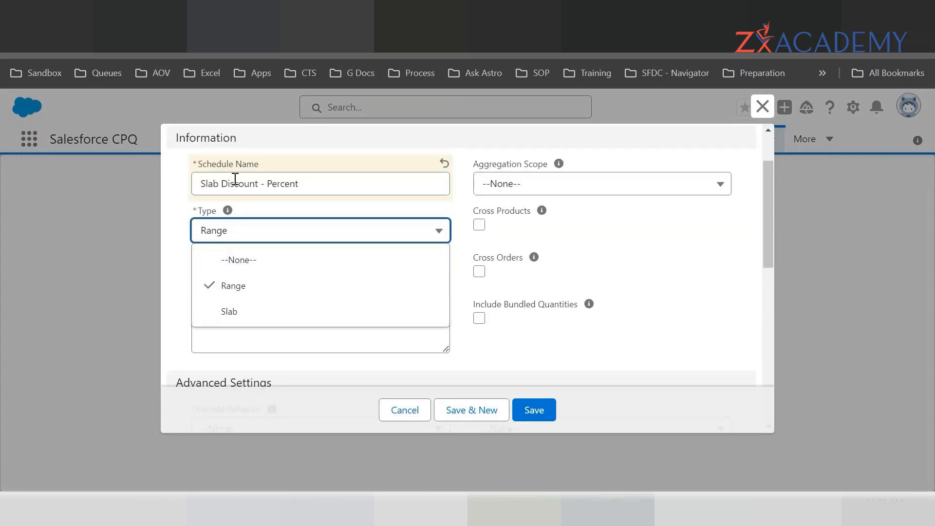
click(228, 311)
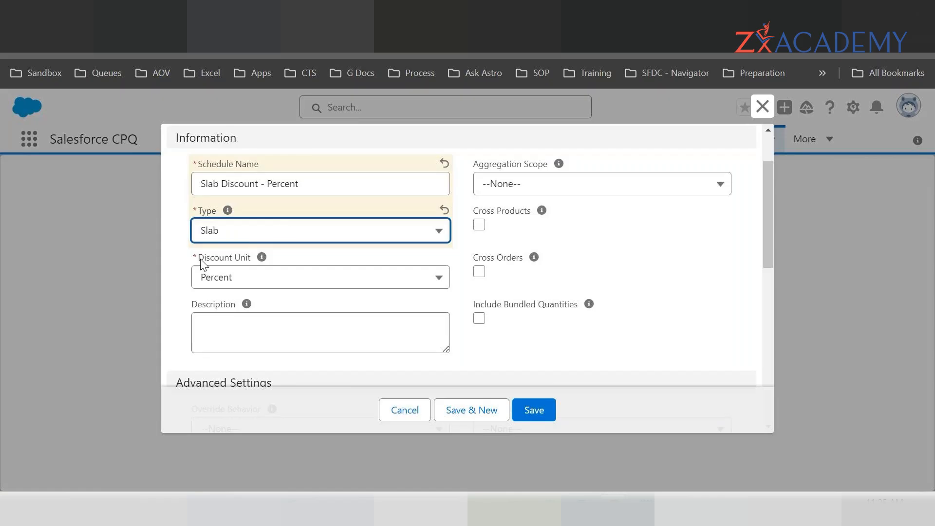
- Set the new slab schedule's discount unit to Amount
mouse_move(261, 257)
click(254, 277)
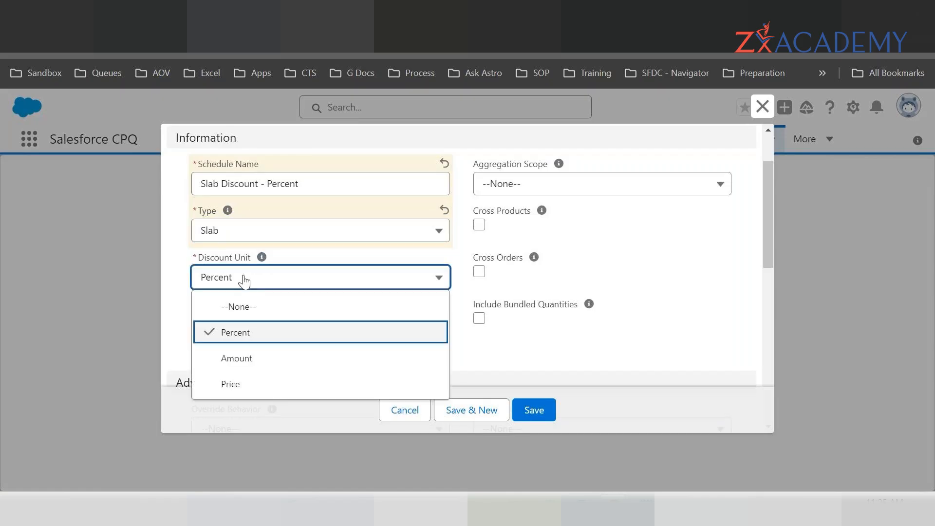
click(236, 359)
click(235, 279)
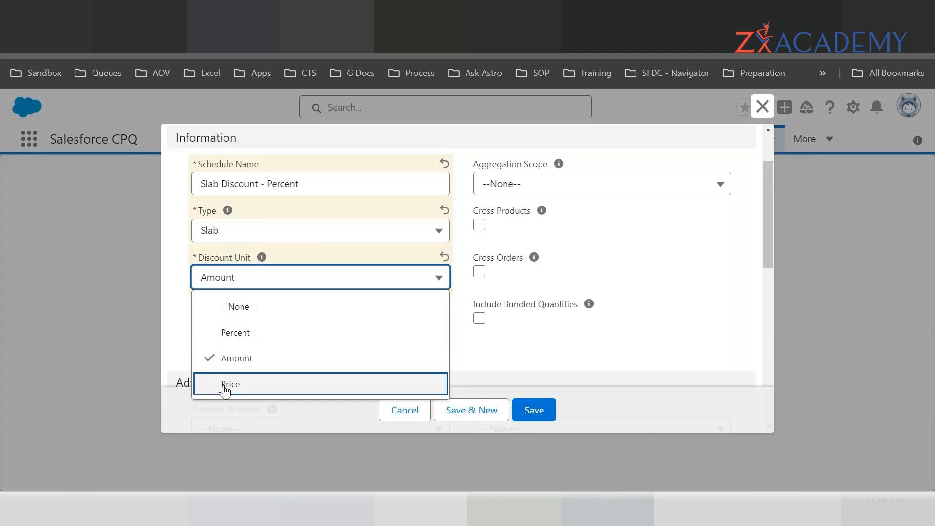
click(235, 336)
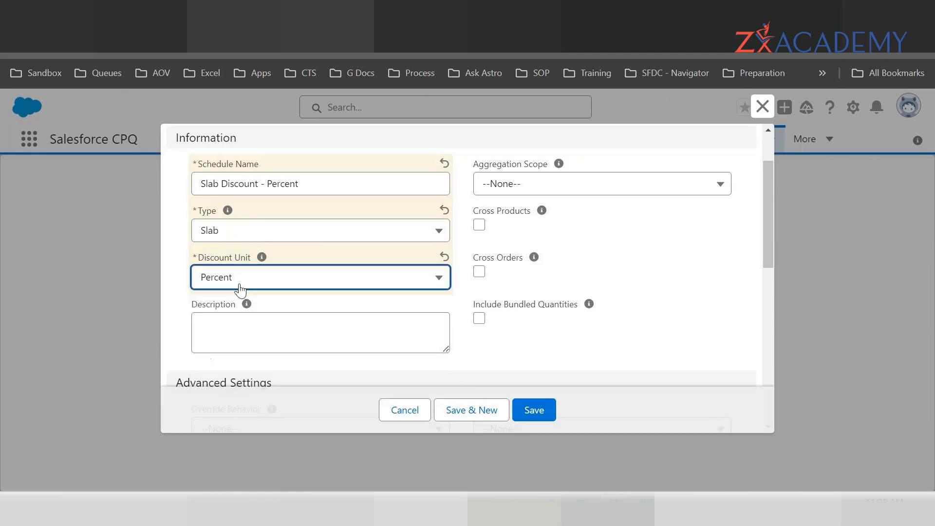
click(238, 281)
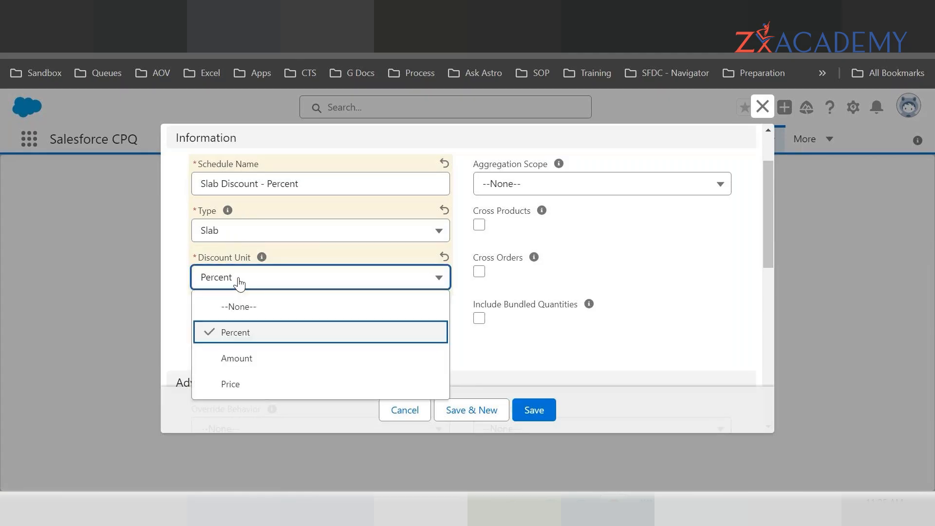
click(237, 358)
click(229, 339)
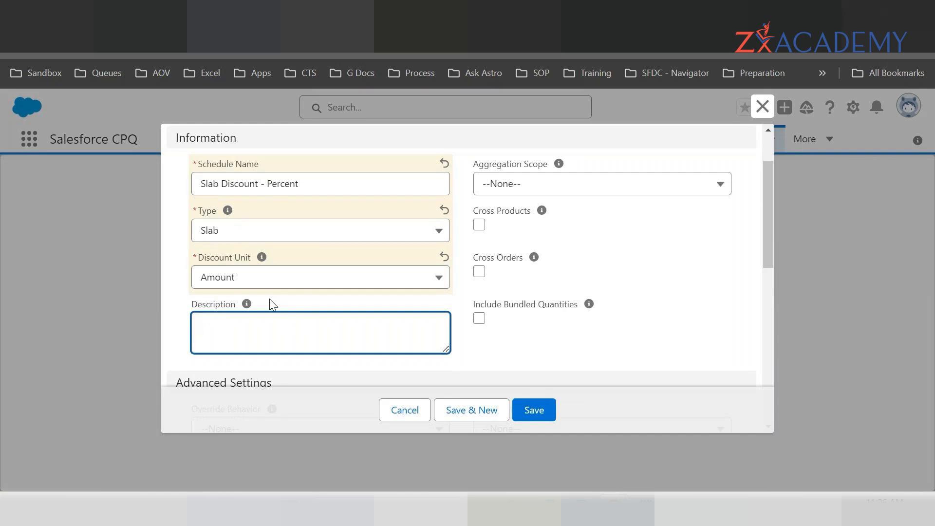
- Set the schedule's aggregation scope to Quote
scroll(589, 281, up, 2)
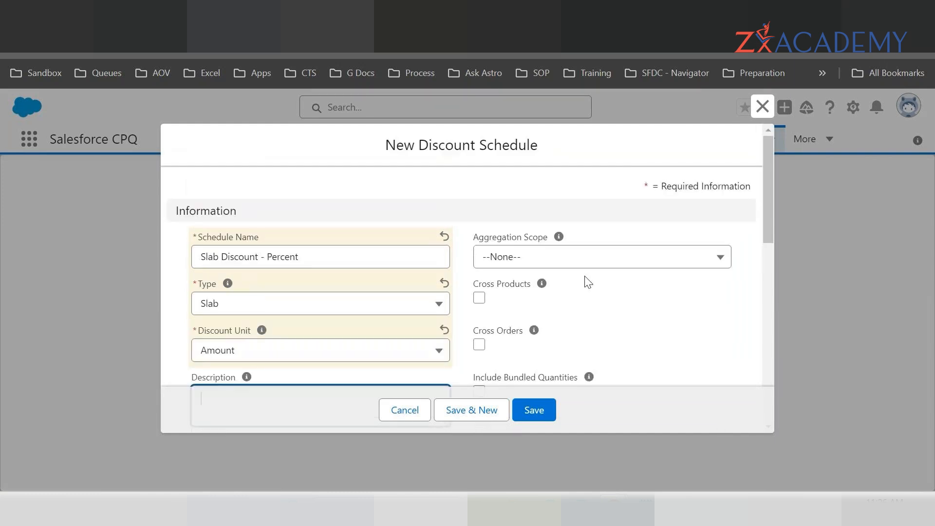
click(505, 259)
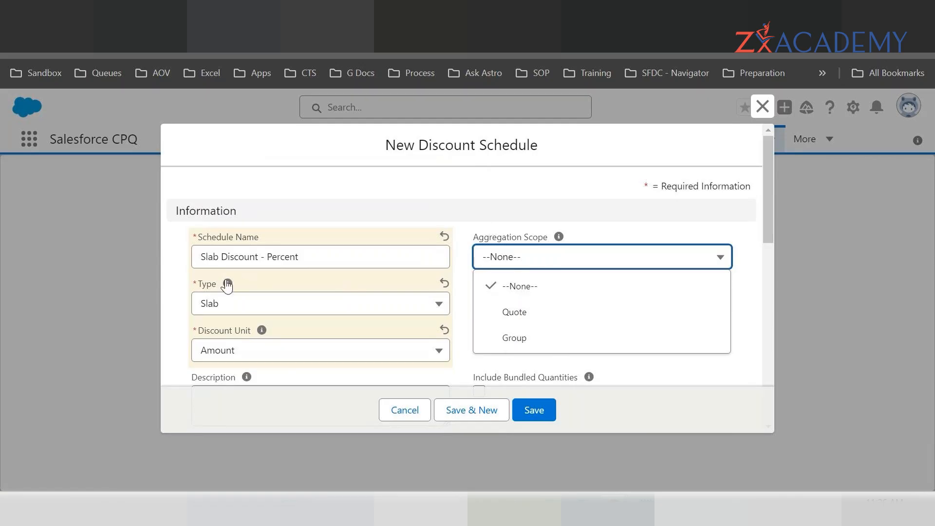
click(509, 312)
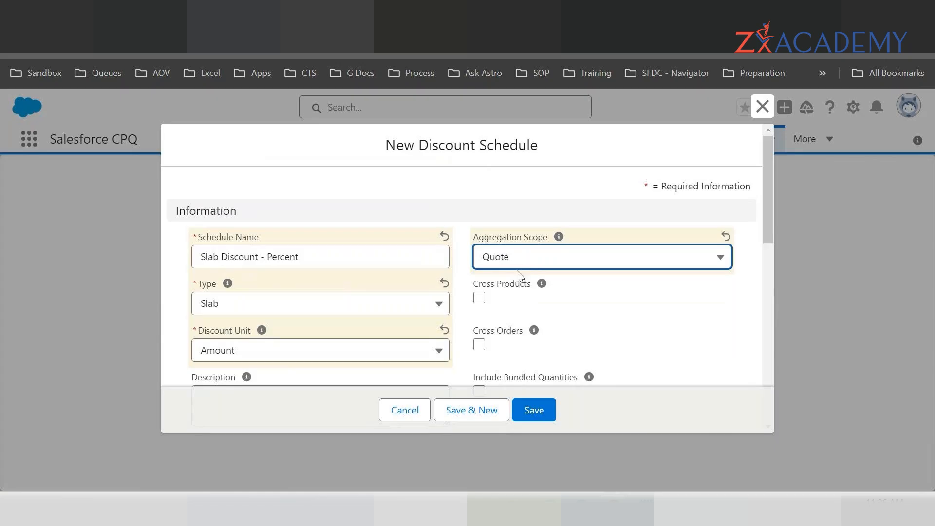
- Try the Cross Products option on the new schedule, read its explanation, and clear it again
scroll(502, 270, down, 2)
scroll(478, 233, down, 3)
scroll(465, 241, up, 5)
scroll(351, 288, down, 2)
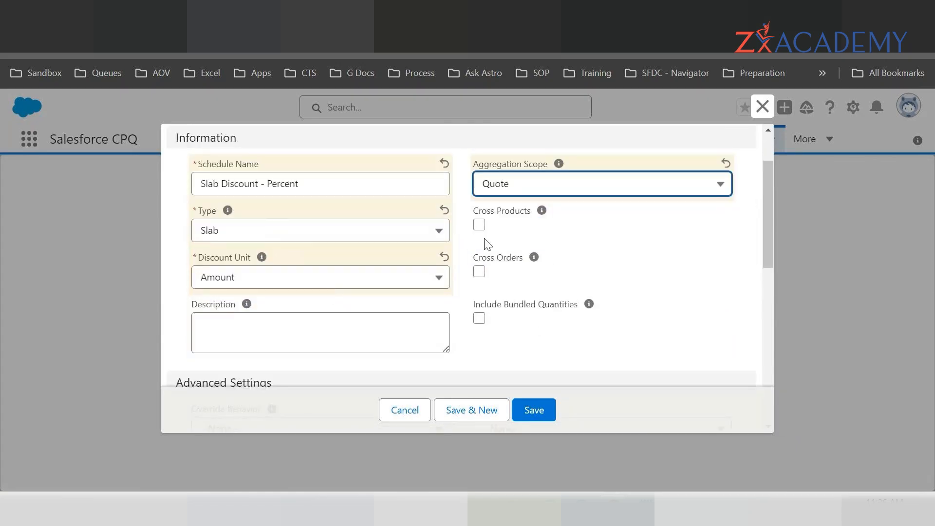
drag(474, 212, 524, 215)
click(530, 217)
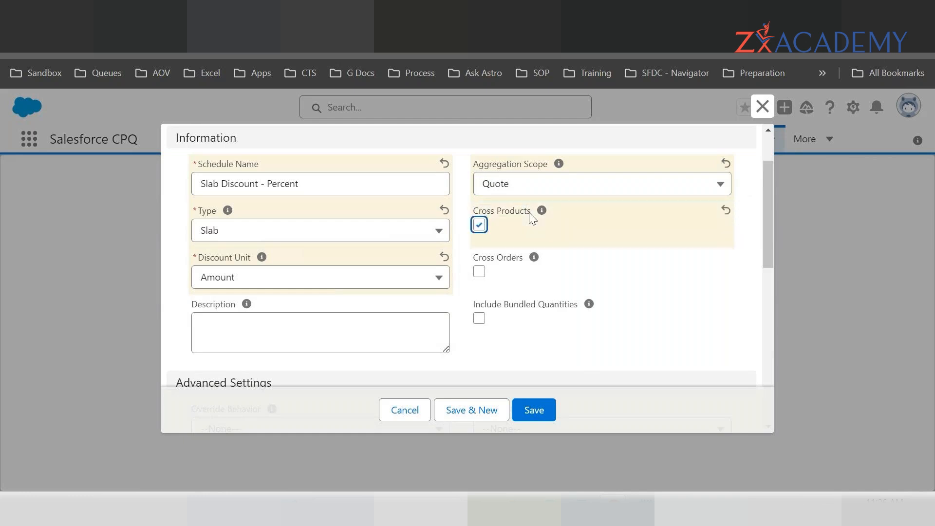
click(480, 217)
click(481, 215)
mouse_move(540, 219)
mouse_move(228, 211)
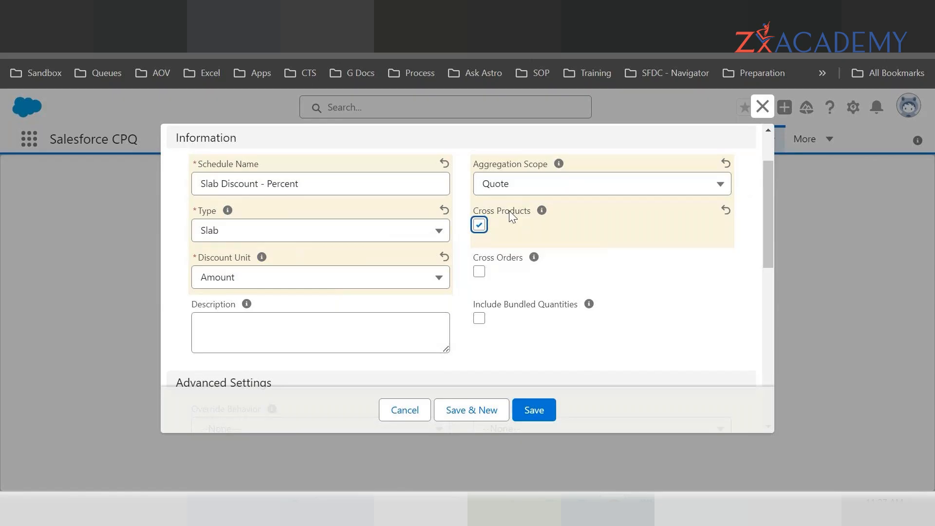
click(479, 226)
- Add two blank lines below the range example in the Notepad note and return to Salesforce
click(643, 507)
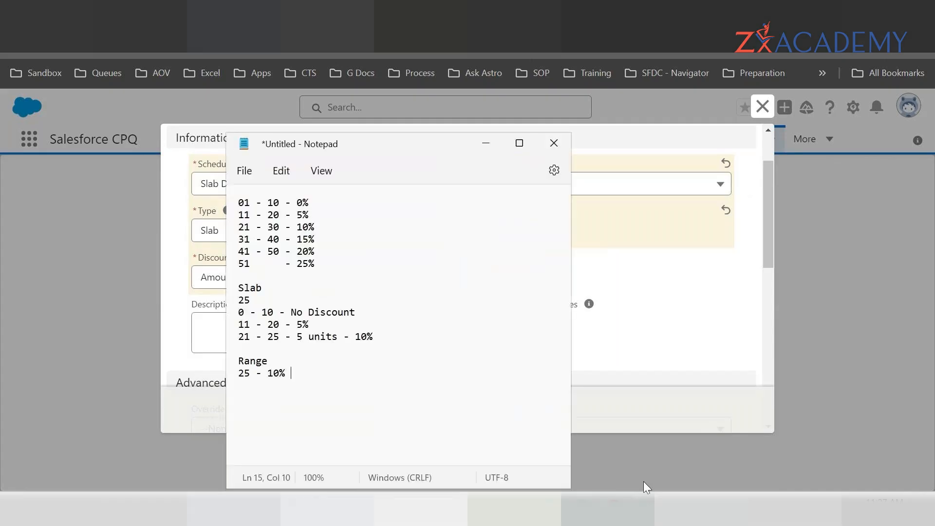
key(Return)
key(Return)
click(644, 508)
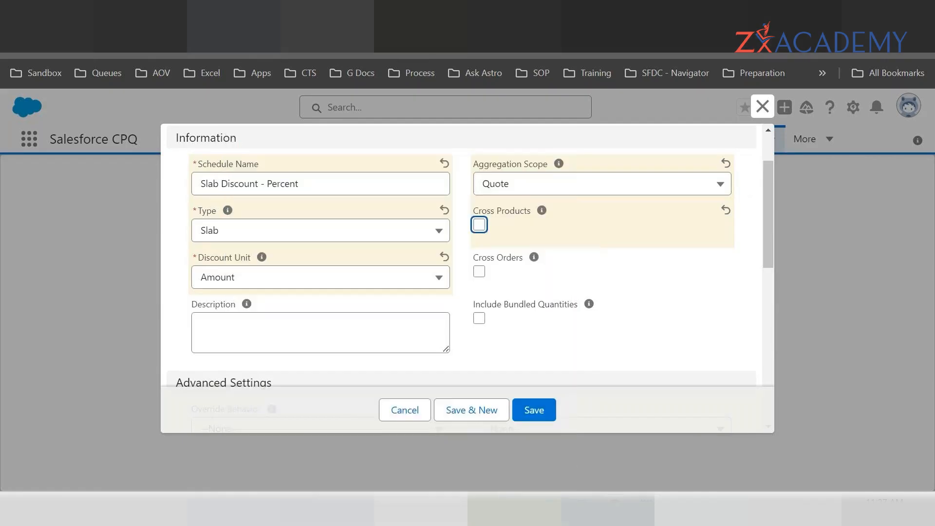
- Duplicate the Salesforce browser tab, dismissing its blank schedule form, and open the first recently viewed quote there
right_click(312, 14)
click(343, 149)
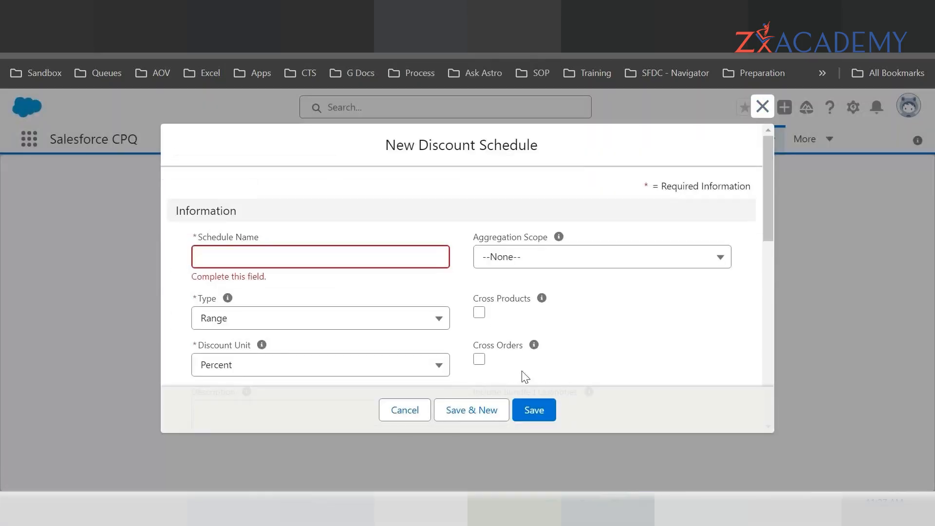
click(404, 410)
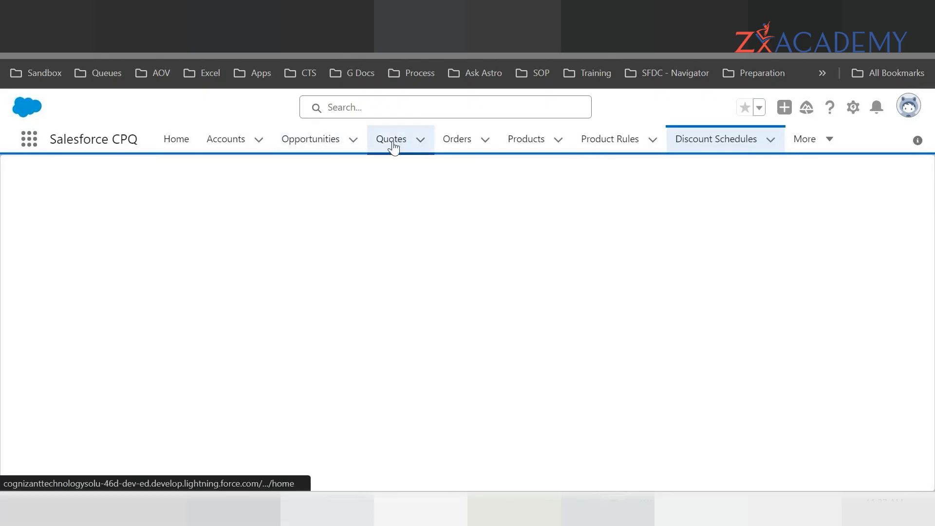
click(393, 141)
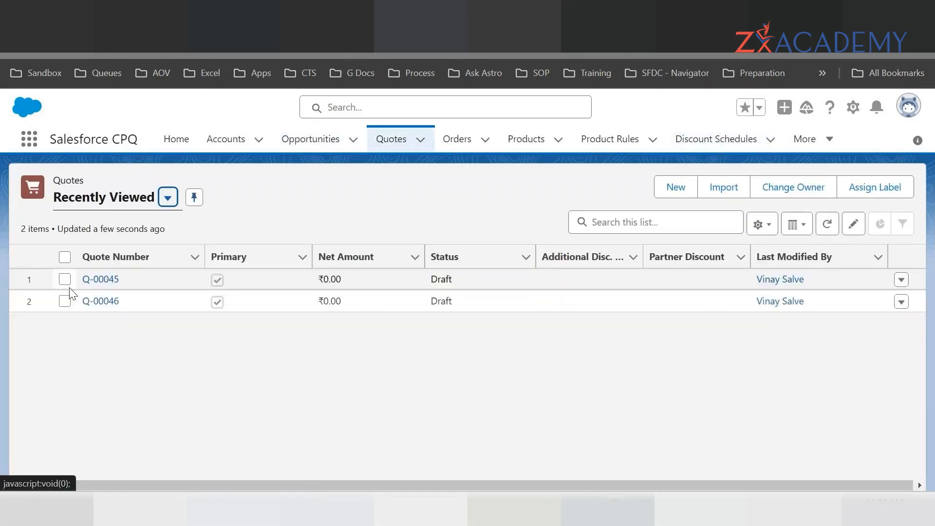
click(97, 280)
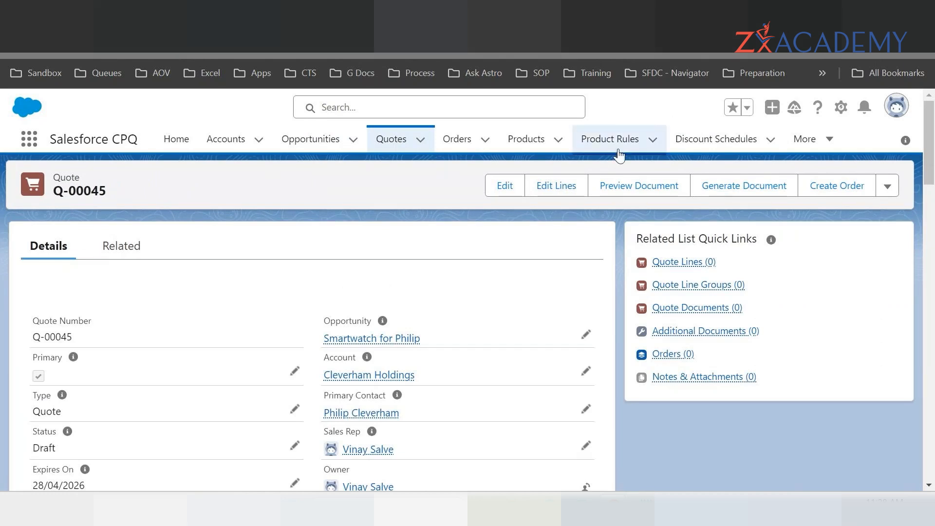
- Open the Range Percent Discount schedule and review its discount tiers and quantity discounted products
click(723, 141)
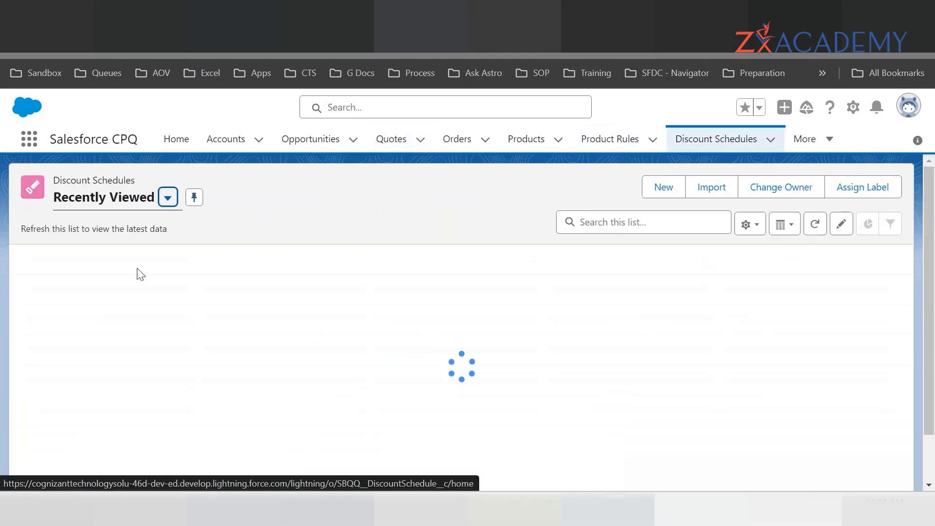
click(120, 281)
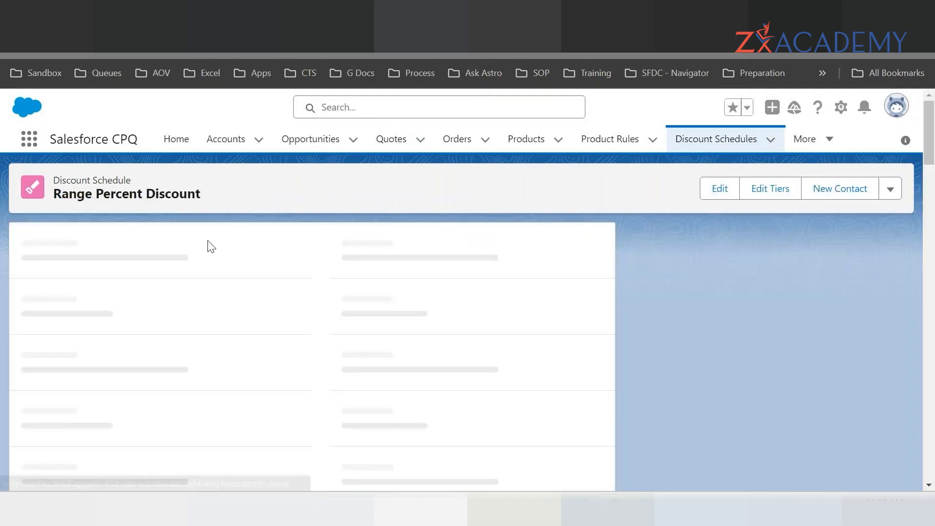
scroll(209, 336, down, 10)
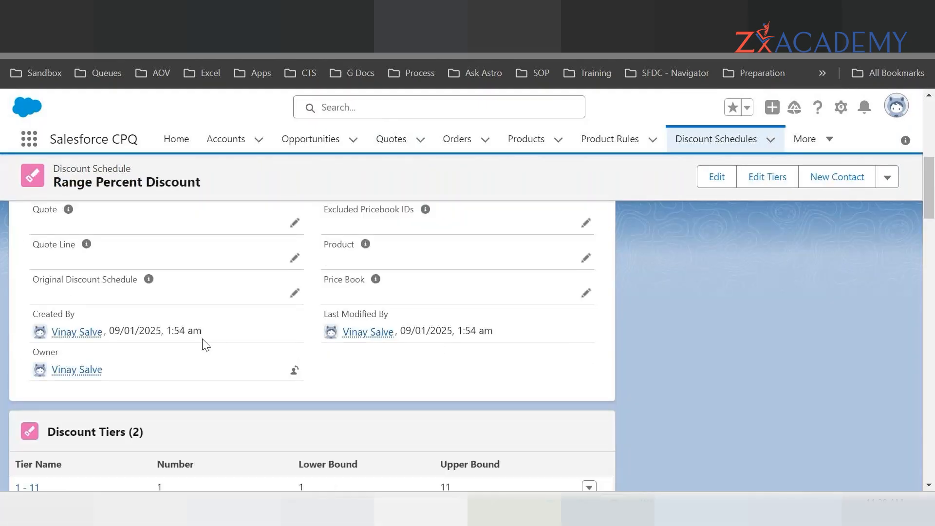
scroll(203, 342, down, 5)
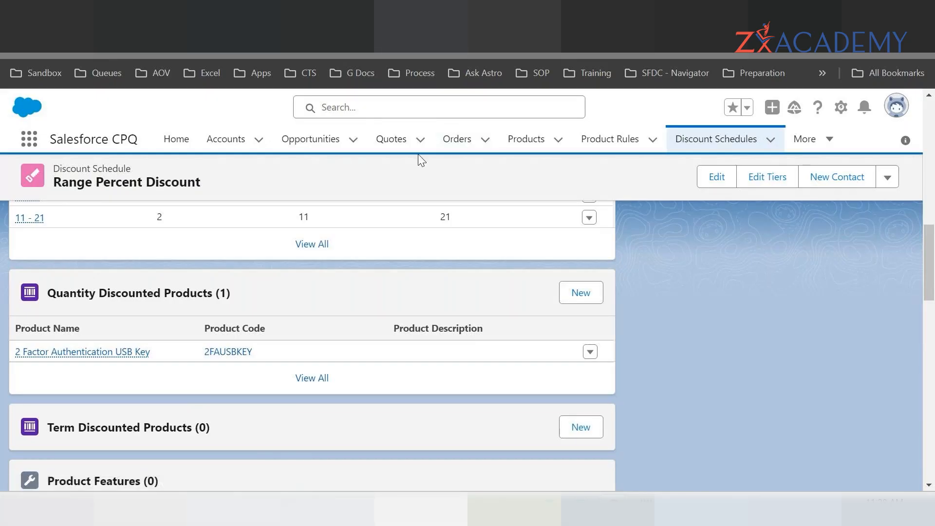
- Open the Products list in a separate tab, and view and cancel the form for a new quantity discounted product
right_click(536, 144)
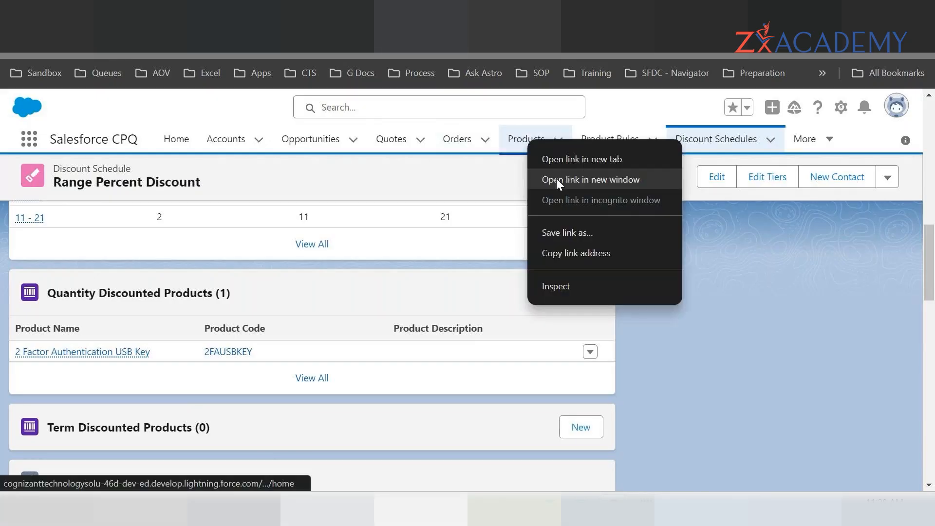
click(573, 159)
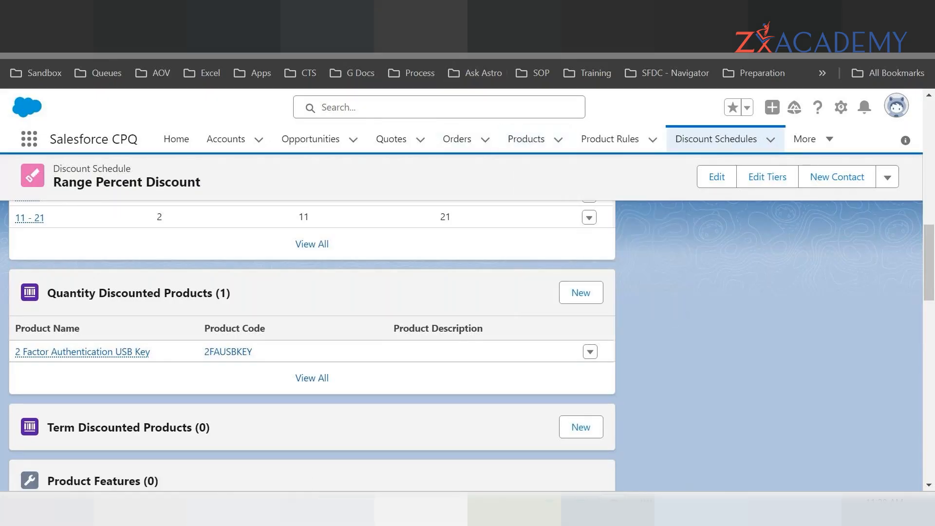
click(581, 292)
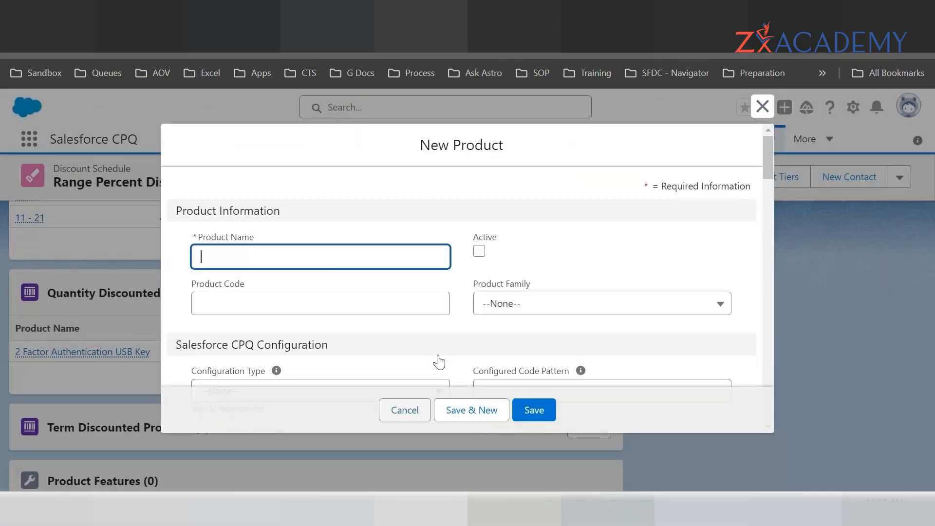
click(405, 410)
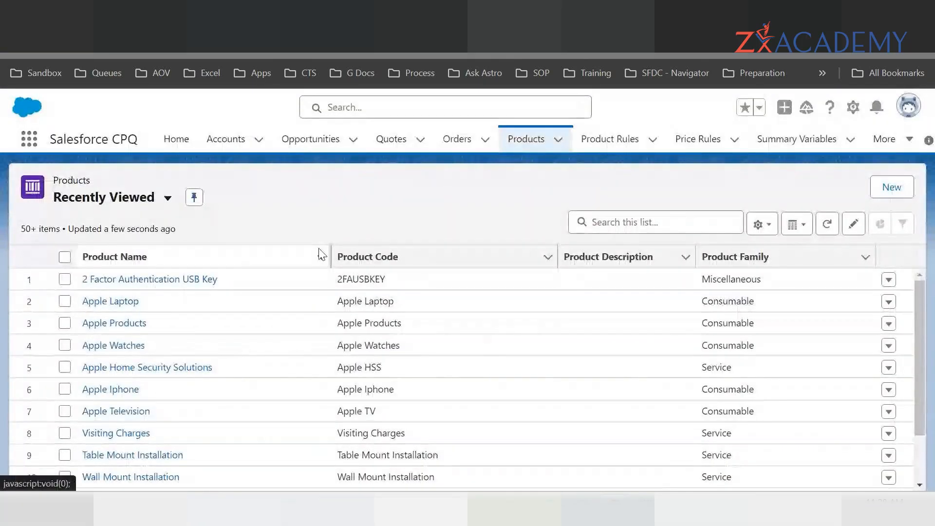
- Search all products for "tablet" and open the Tablet Case product
click(168, 198)
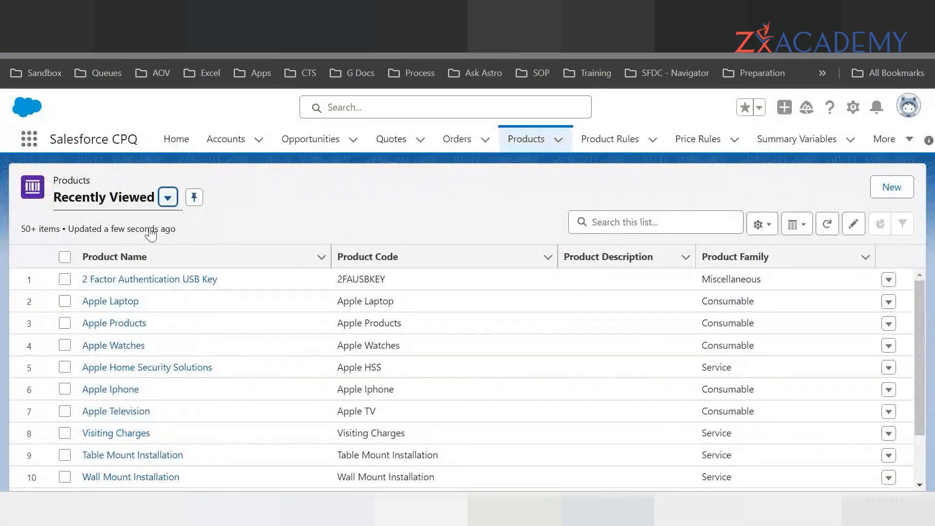
click(95, 251)
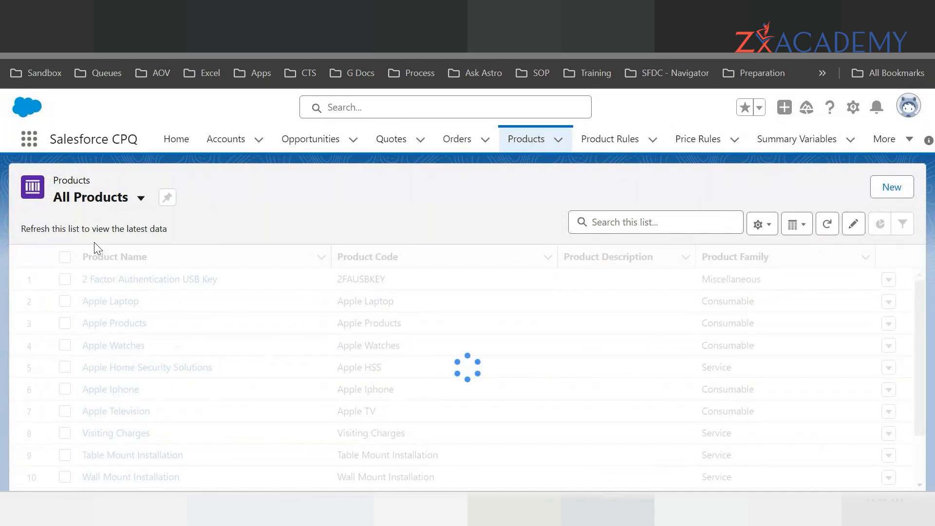
click(610, 220)
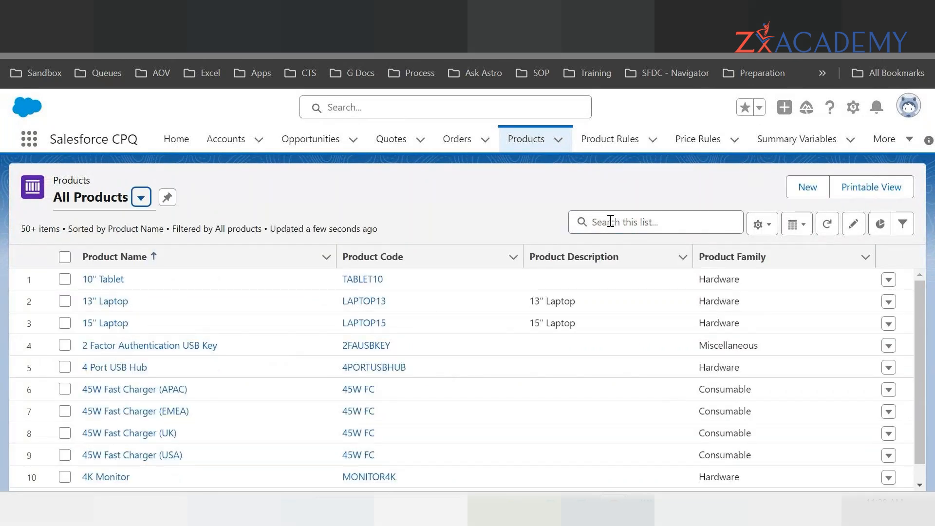
key(Return)
click(628, 222)
text(tabler)
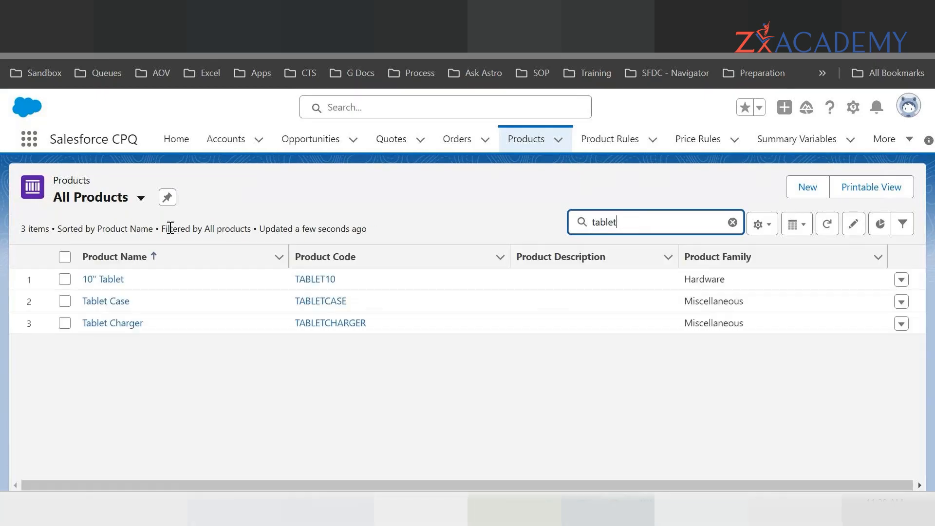
click(108, 300)
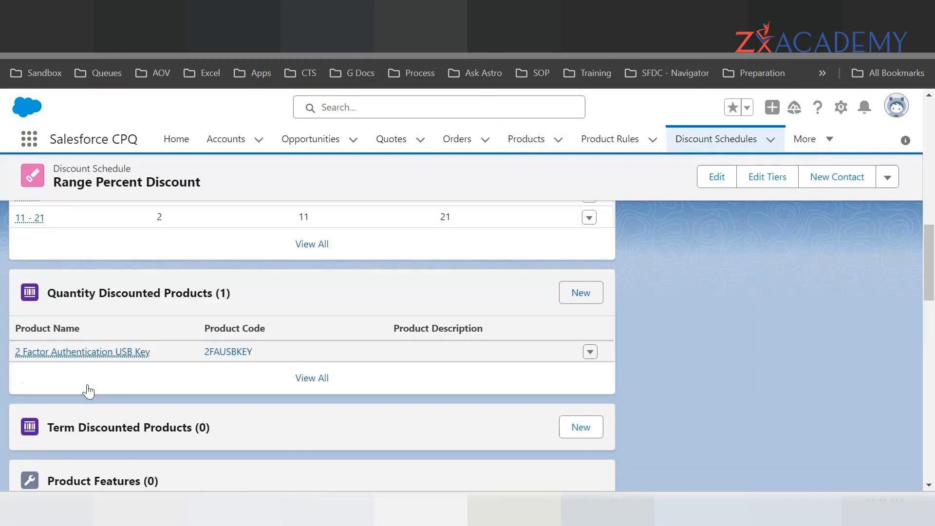
- Open the Tablet Case product for editing and set its Discount Schedule to Range Percent Discount
scroll(84, 387, up, 7)
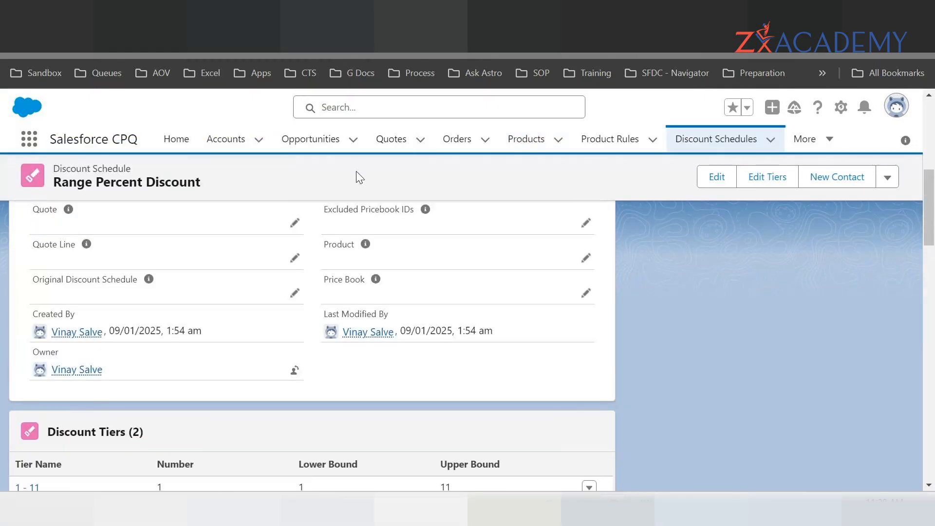
drag(56, 186, 199, 178)
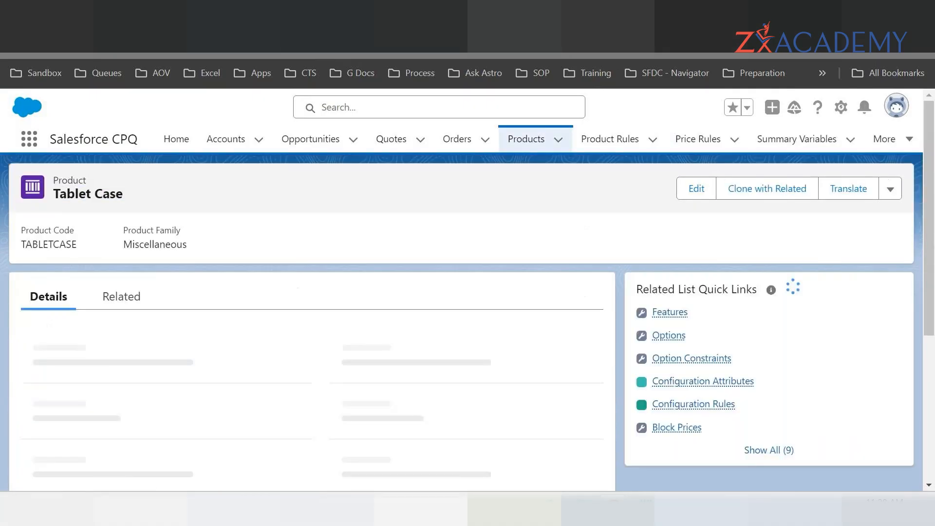
scroll(298, 261, down, 10)
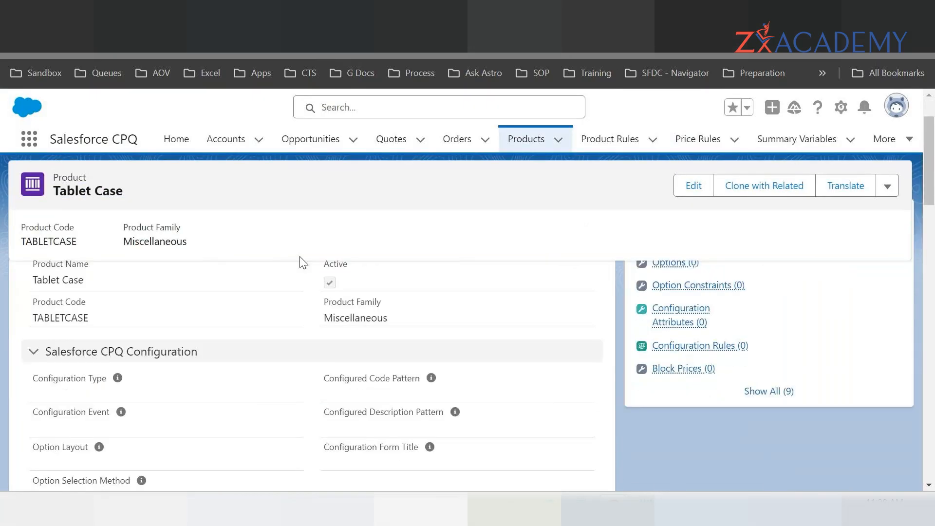
scroll(250, 257, down, 6)
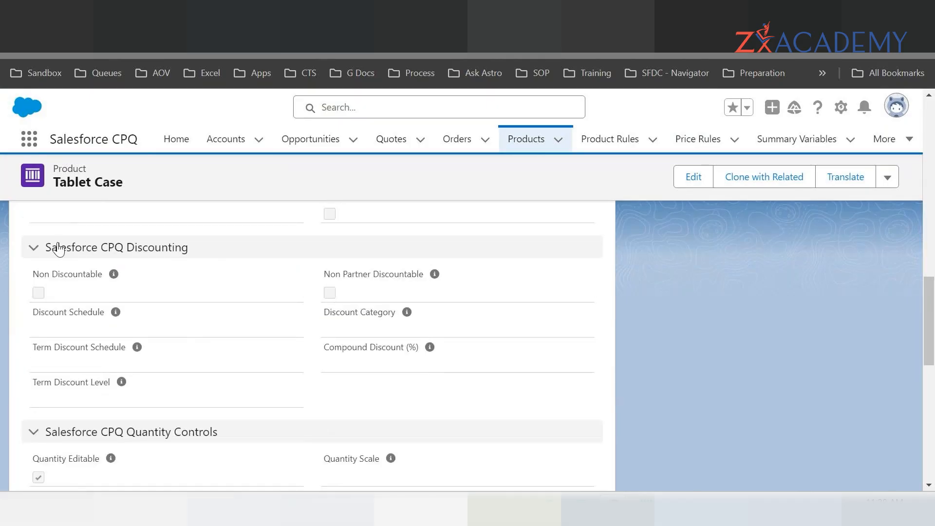
click(692, 177)
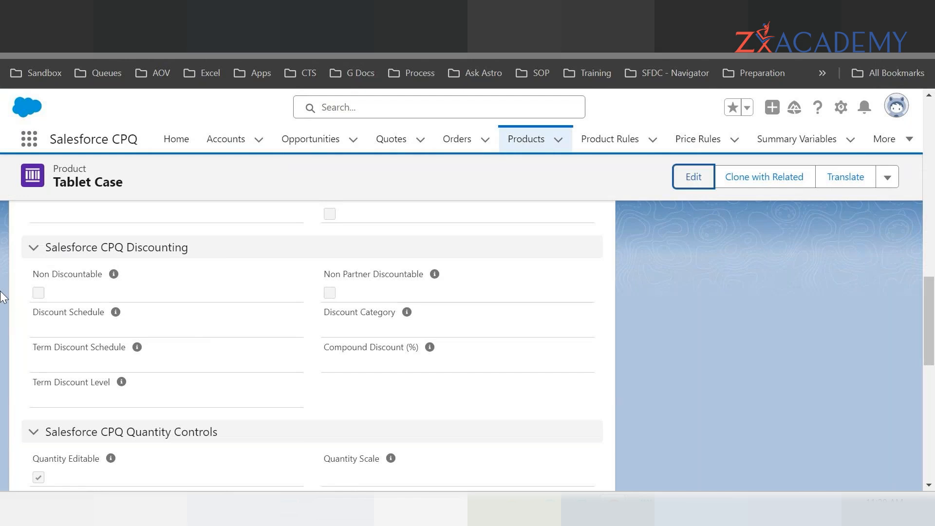
drag(768, 148, 758, 299)
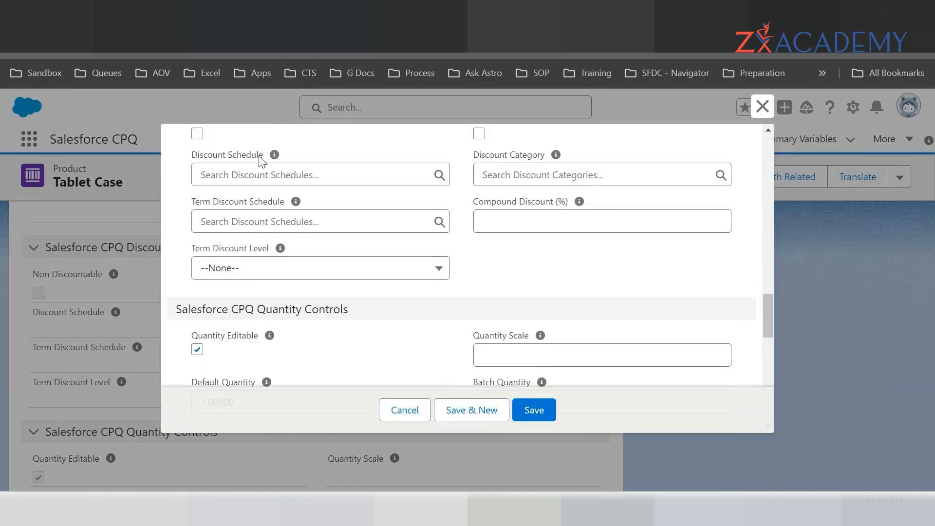
drag(198, 202, 288, 204)
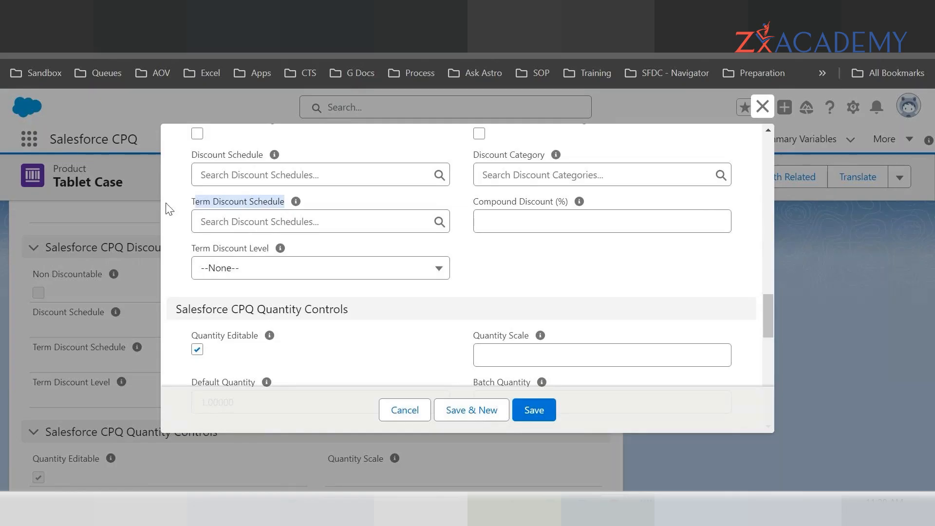
click(219, 176)
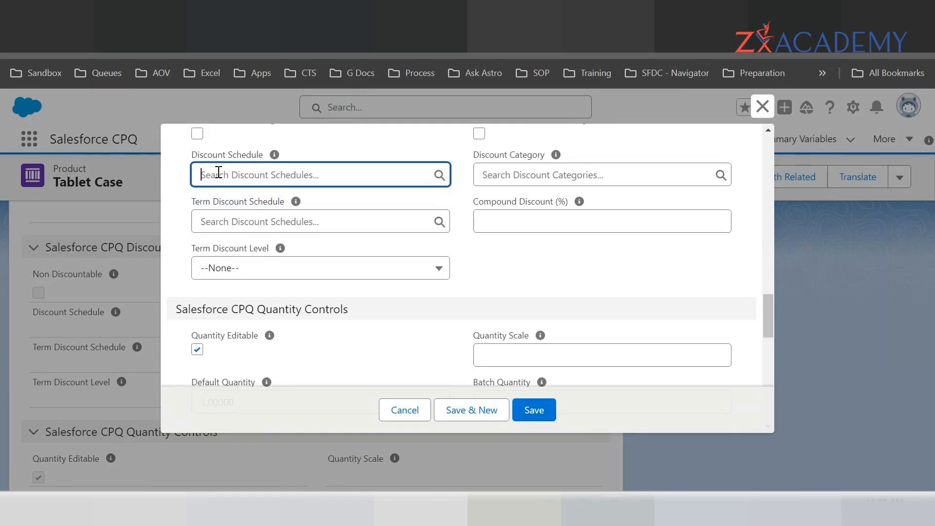
click(250, 243)
click(226, 220)
click(237, 284)
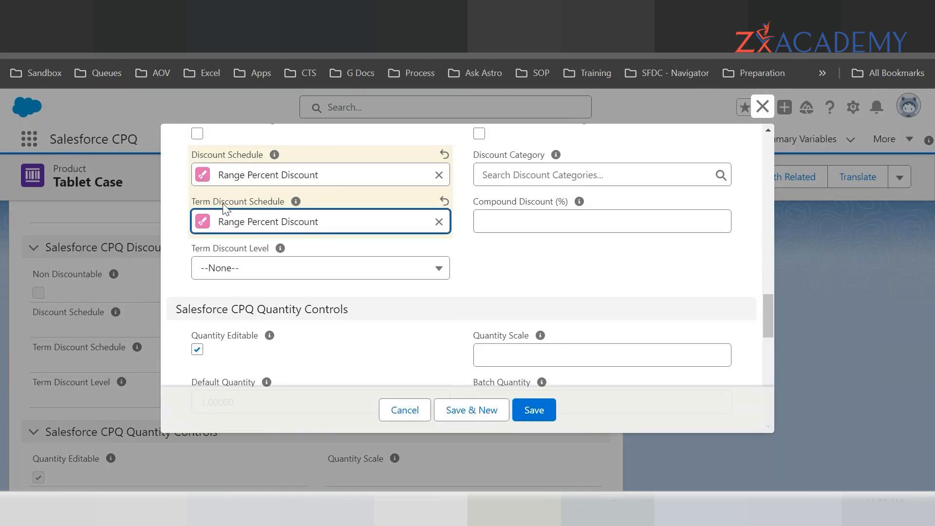
click(439, 222)
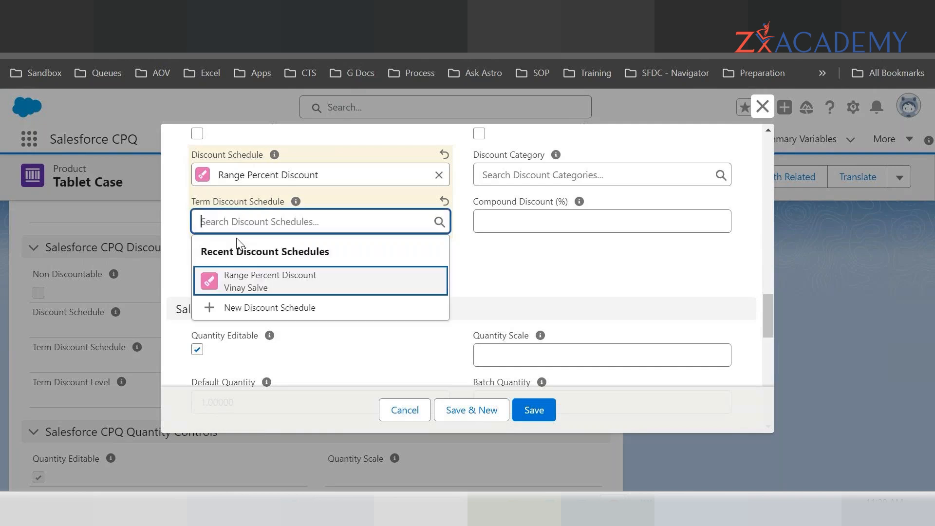
click(509, 252)
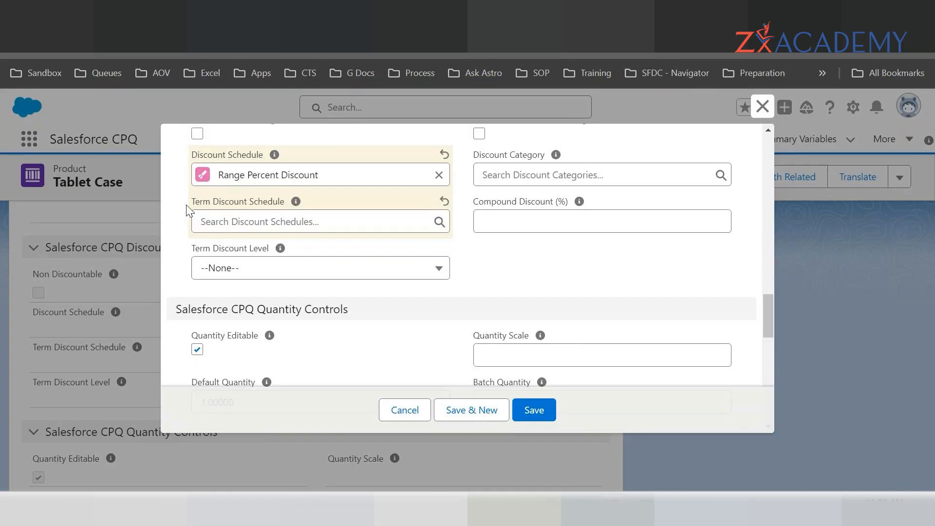
click(219, 222)
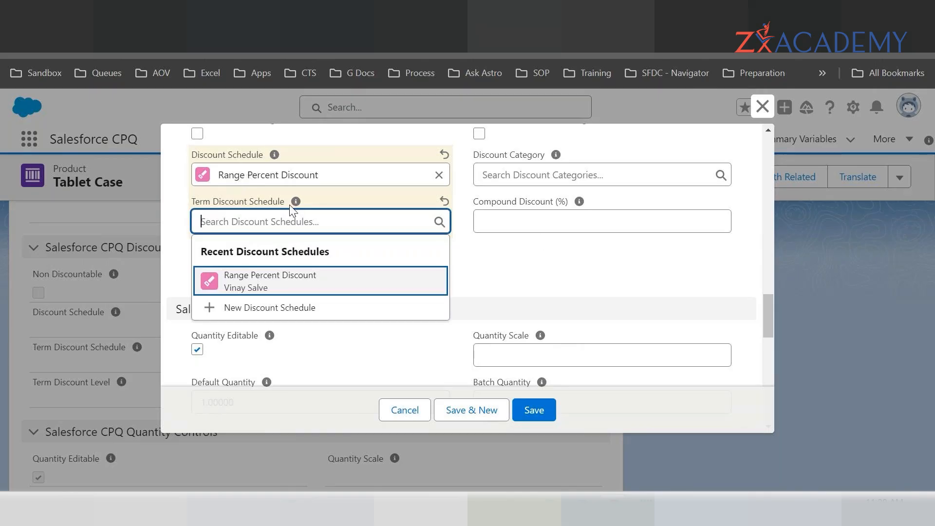
click(492, 267)
- Save the edited Tablet Case product
click(538, 414)
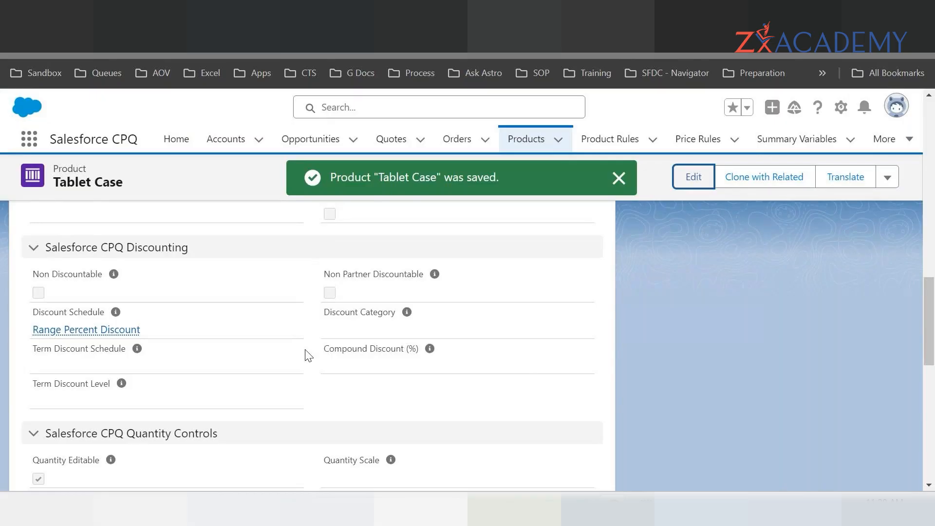
scroll(307, 355, up, 5)
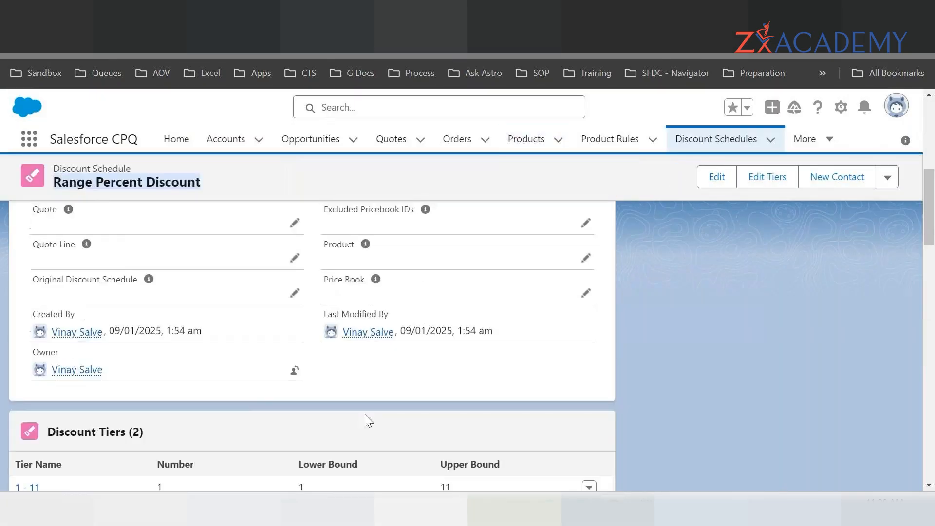
- Open the full Discount Tiers list of the Range Percent Discount schedule in a new browser tab
scroll(366, 417, down, 3)
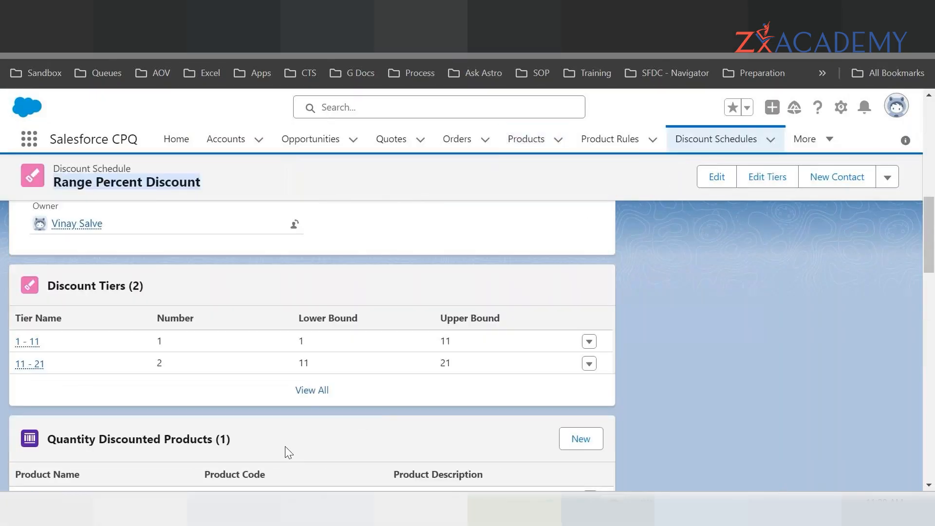
right_click(302, 395)
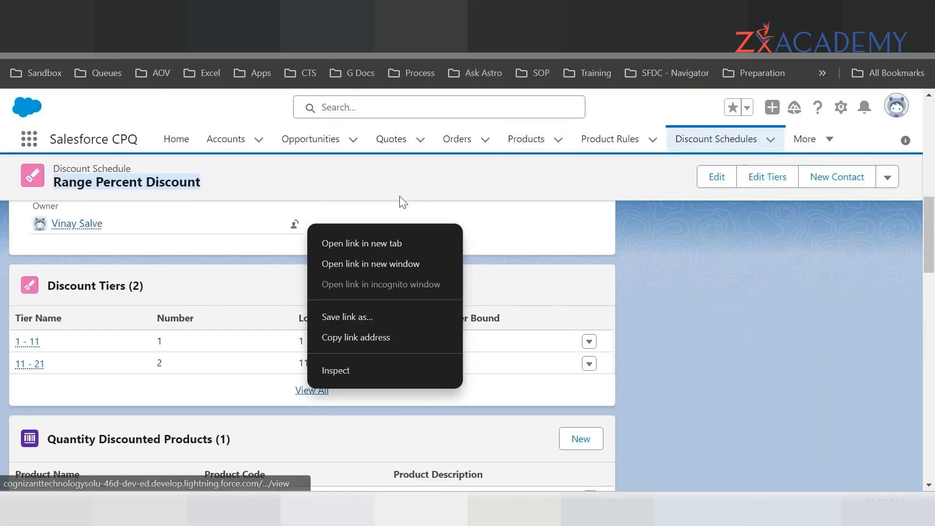
click(378, 240)
- Open the first recently viewed quote and bring up its line editor
click(604, 18)
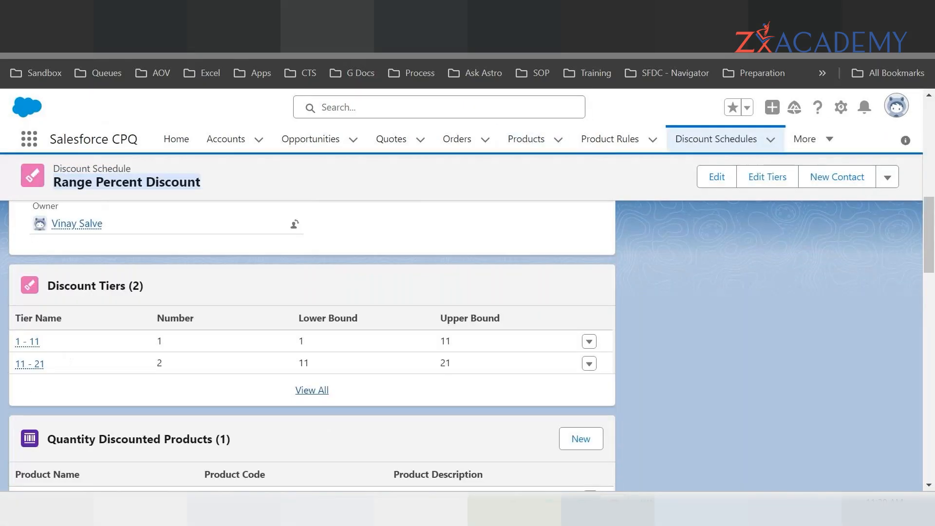
click(398, 146)
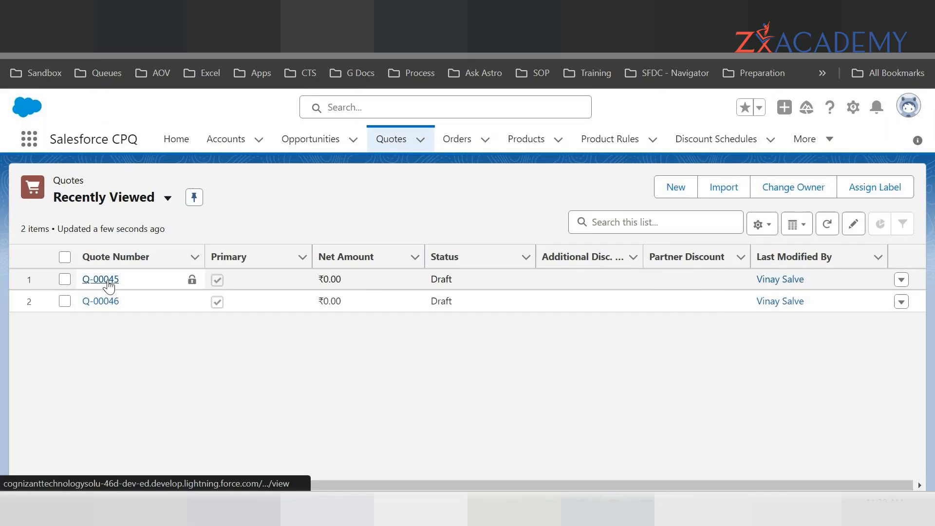
click(107, 281)
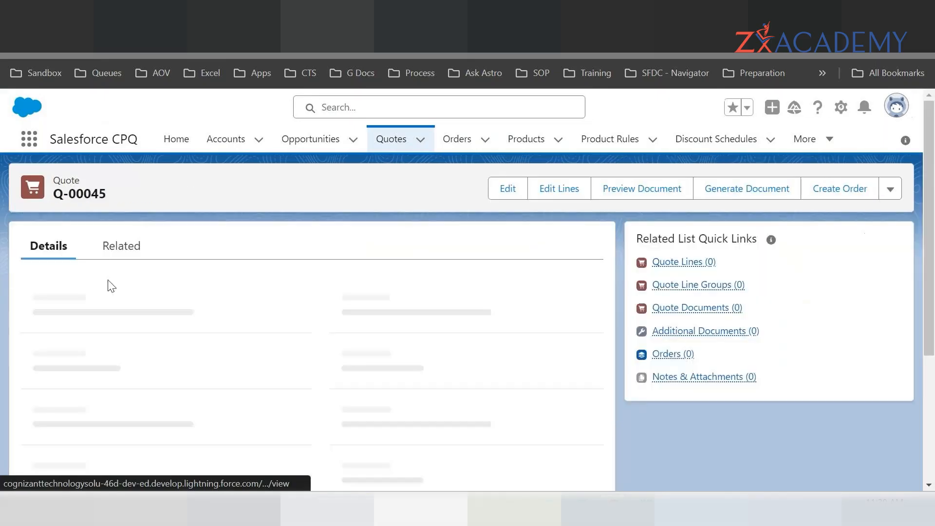
click(559, 189)
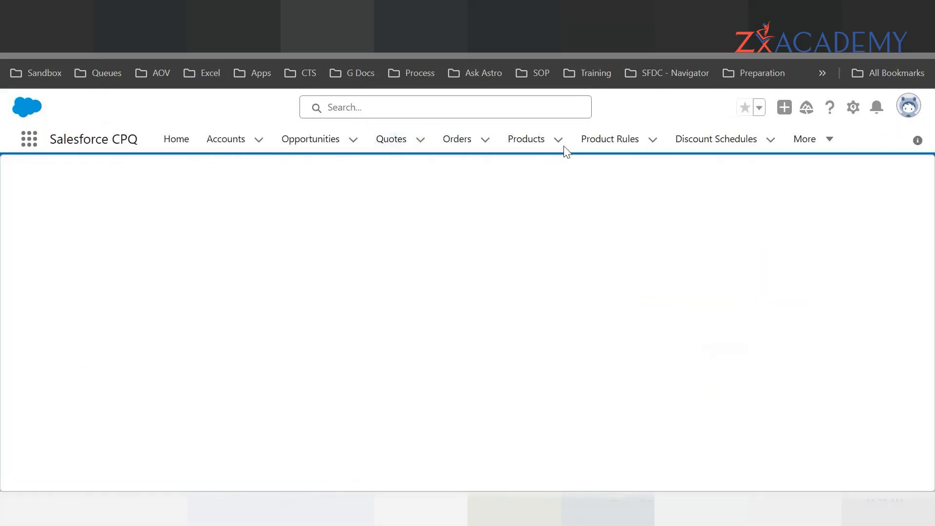
- Return to the Range Percent Discount schedule from its tiers list, enable Cross Products, and save the schedule
click(692, 141)
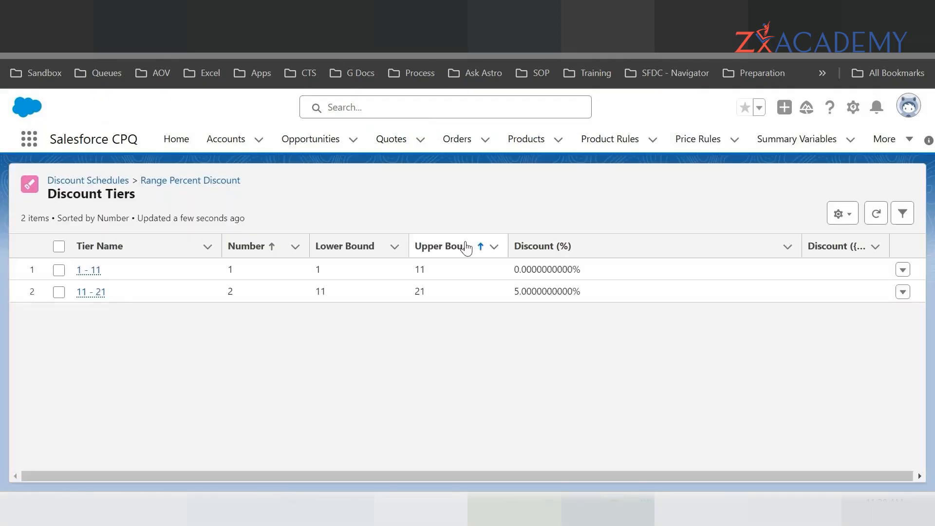
click(164, 184)
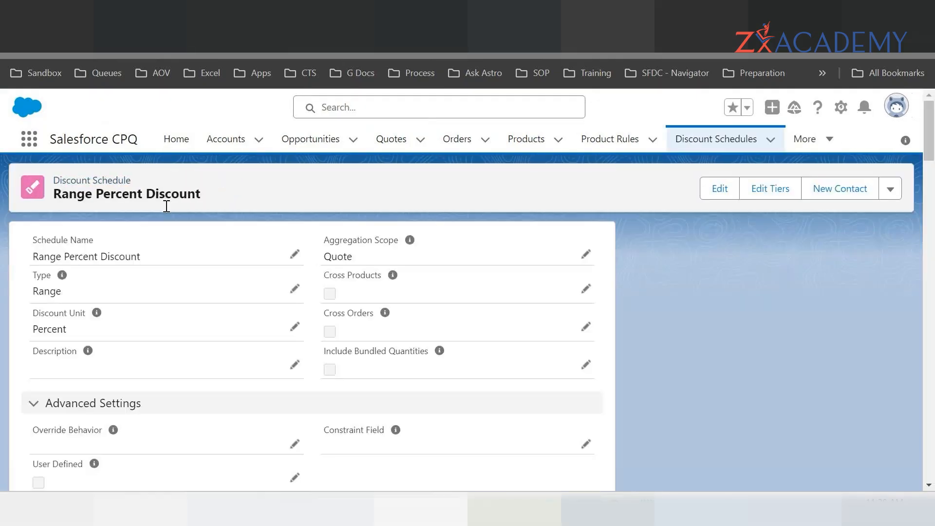
click(585, 288)
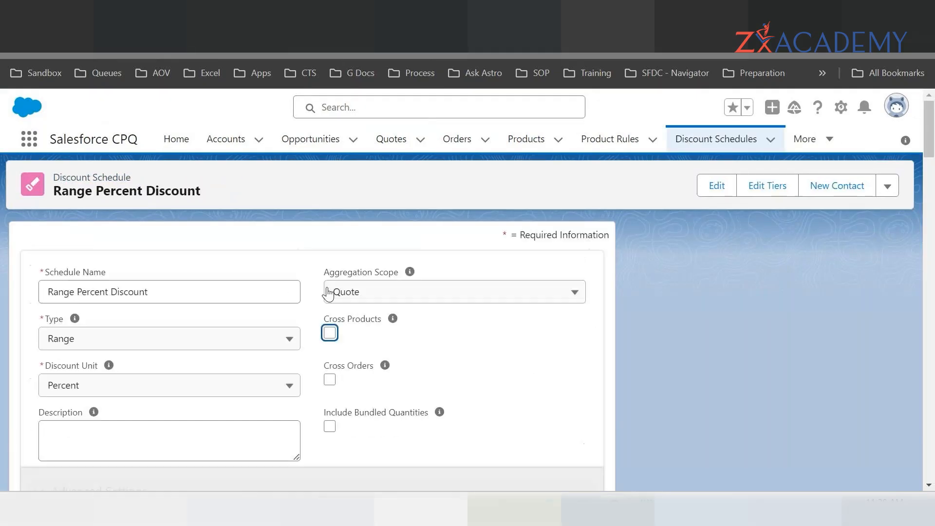
click(330, 333)
click(345, 471)
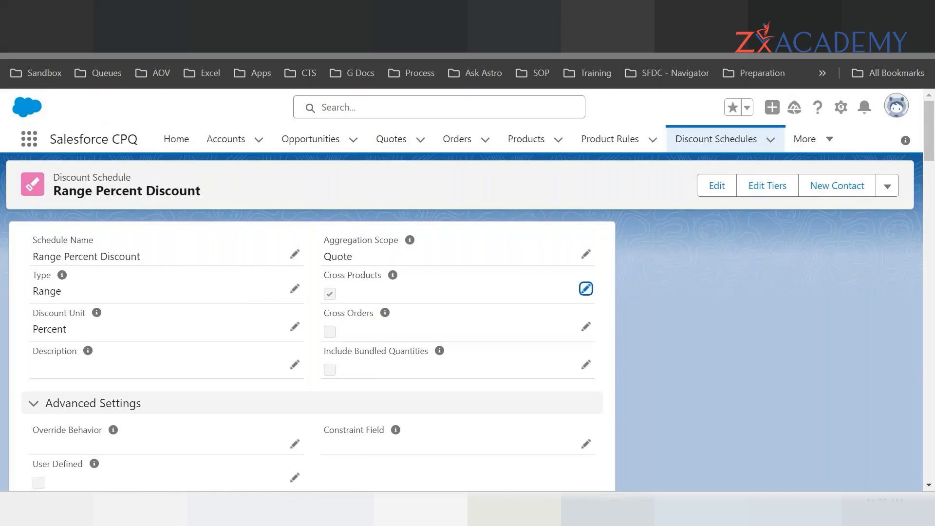
- Save the empty quote, reload its page, and reopen the quote's line editor
click(63, 44)
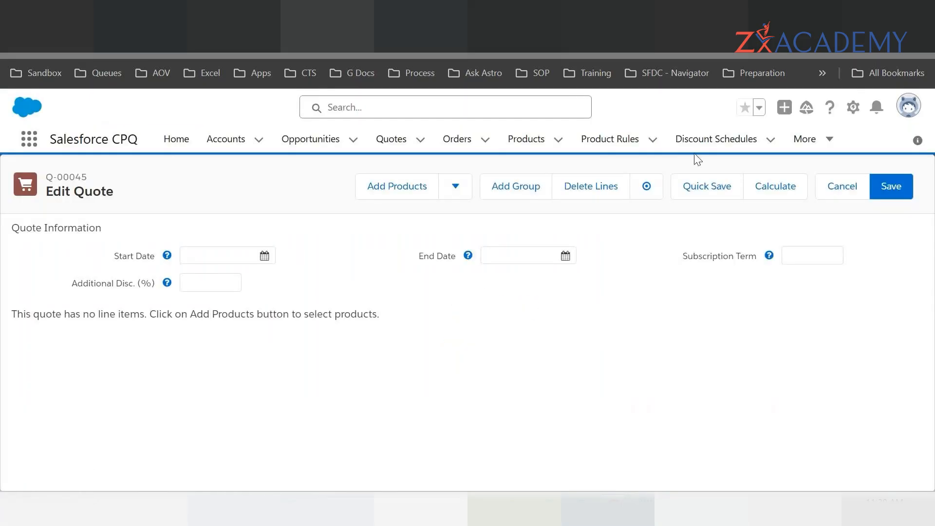
click(889, 187)
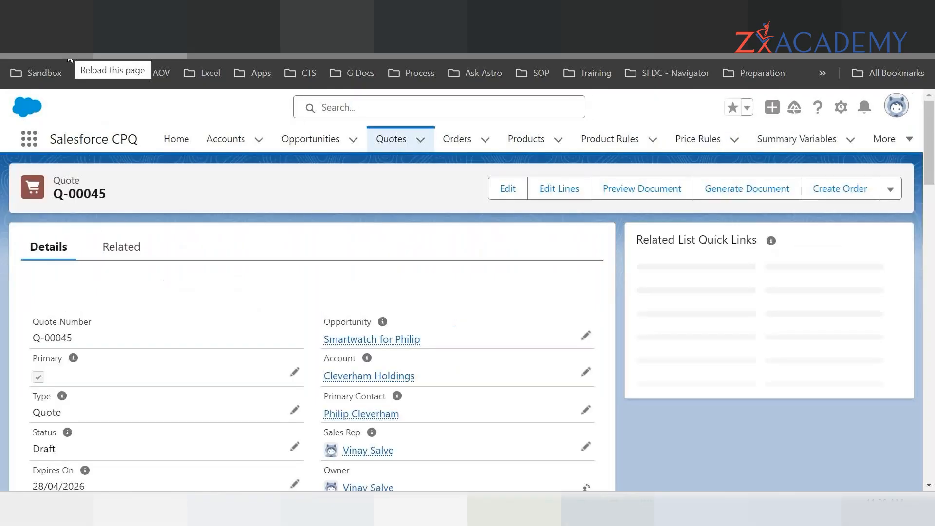
click(67, 51)
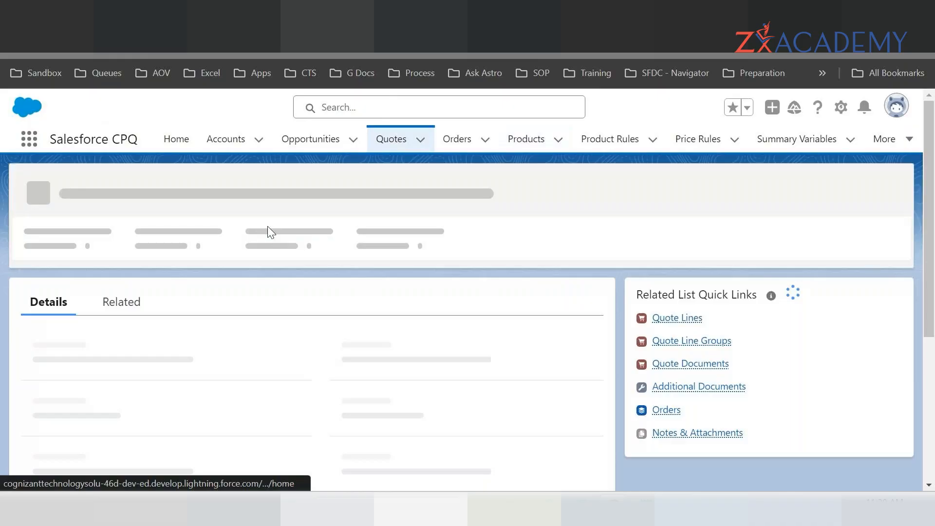
click(555, 194)
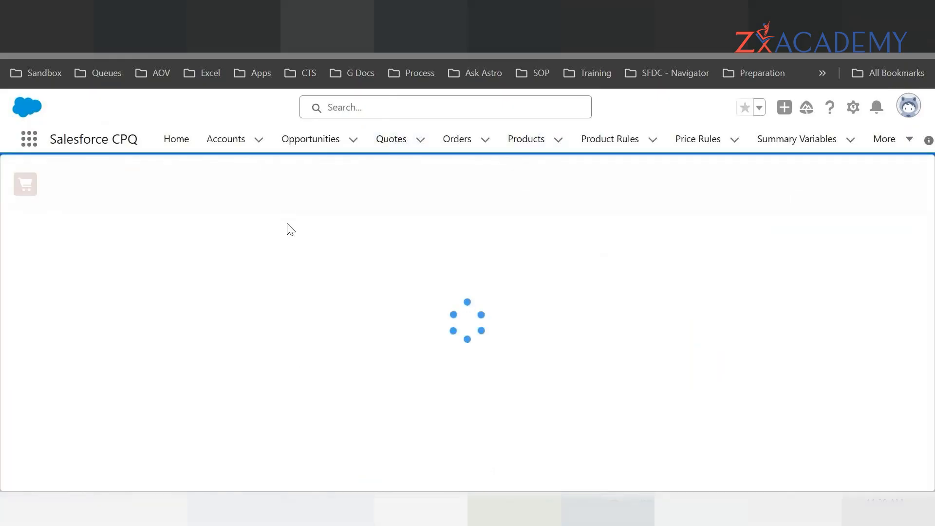
- Add the 2 Factor Authentication USB Key and Tablet Case products to the quote, finding the latter by searching for "tablet"
click(397, 190)
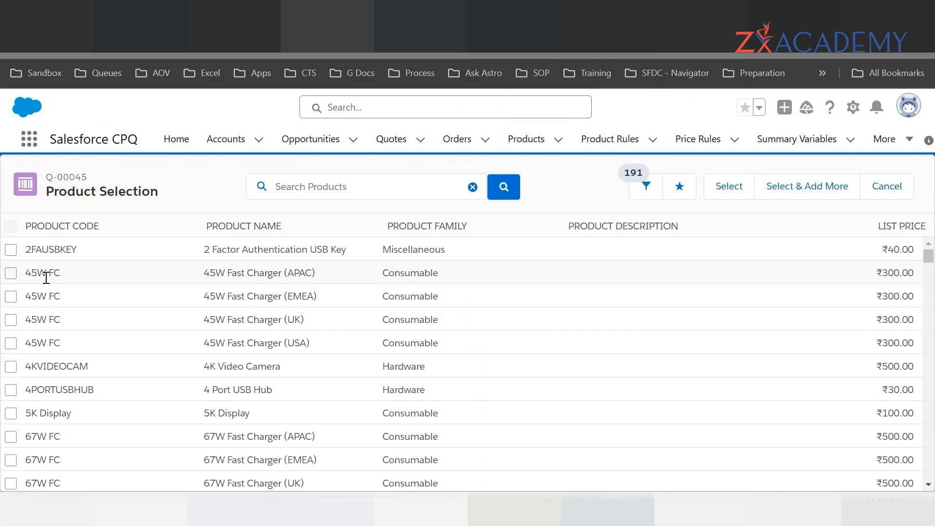
click(11, 250)
click(329, 189)
text(ta)
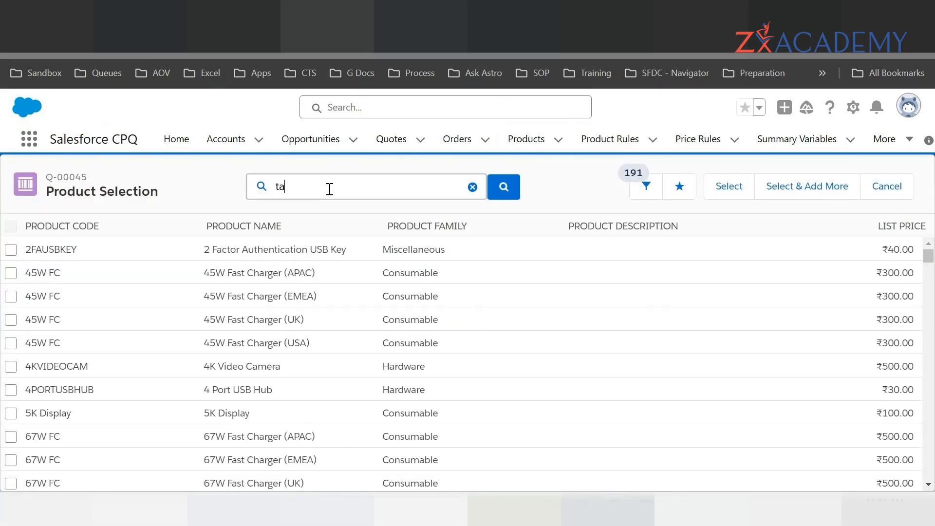
text(blet)
click(293, 241)
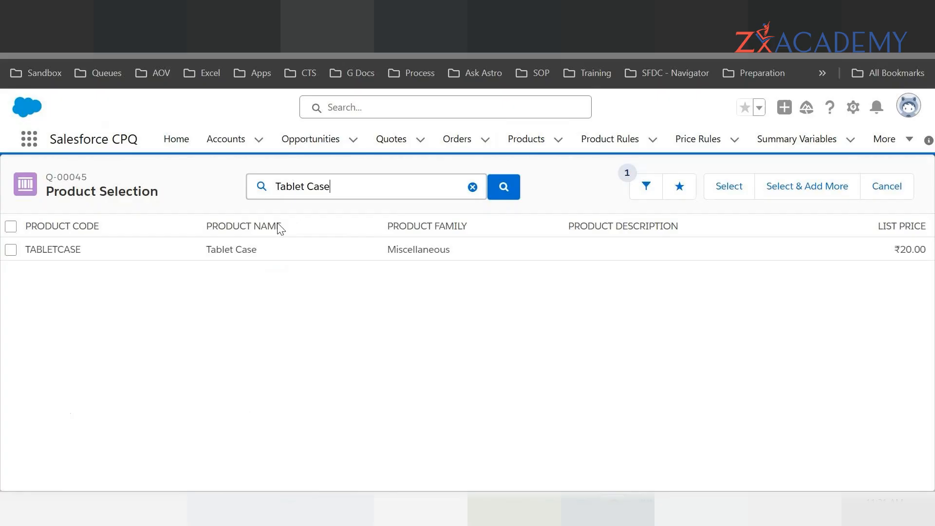
click(11, 250)
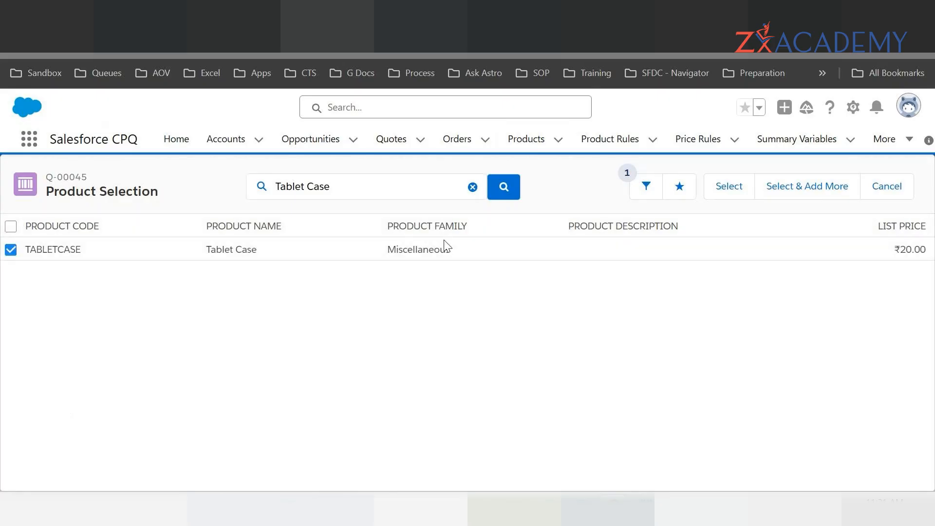
click(726, 192)
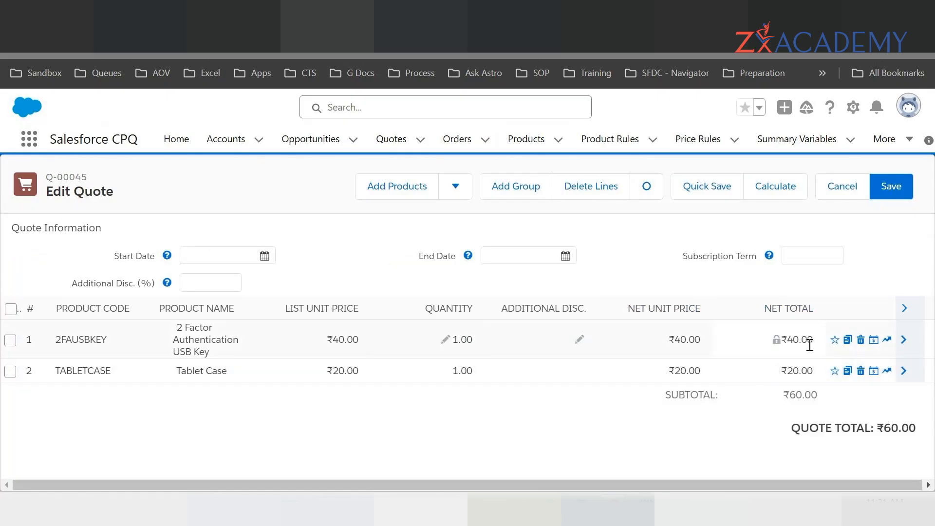
- Set the quantities to 5 for the 2 Factor Authentication USB Key and 6 for the Tablet Case, and recalculate the quote
click(446, 340)
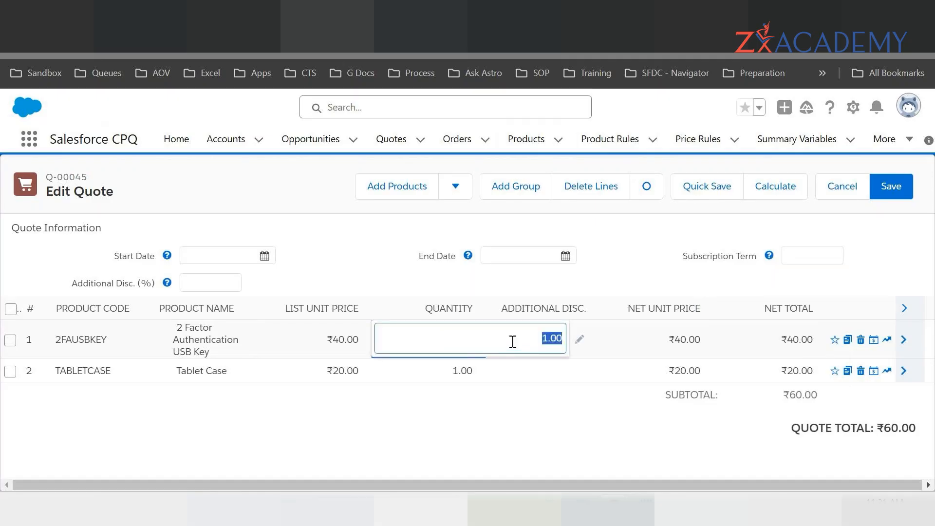
text(5)
click(444, 458)
click(446, 374)
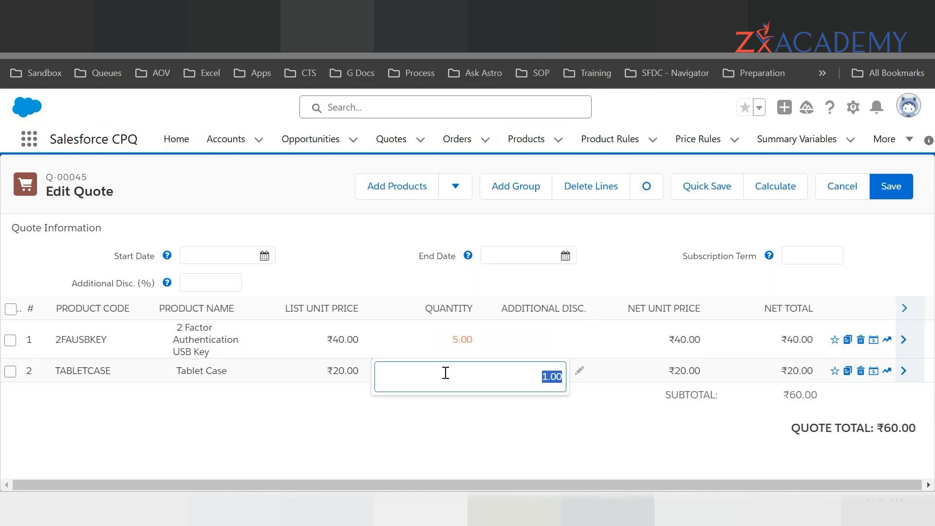
text(6)
click(467, 437)
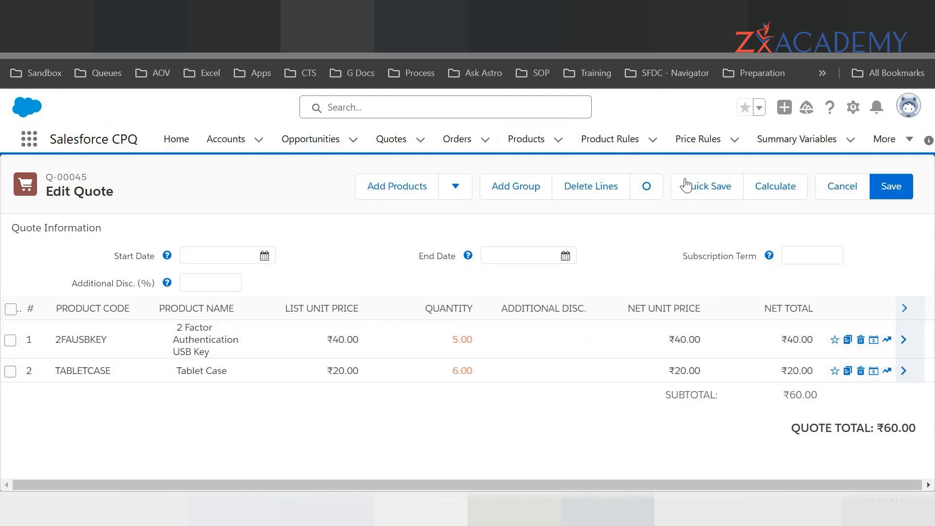
click(764, 186)
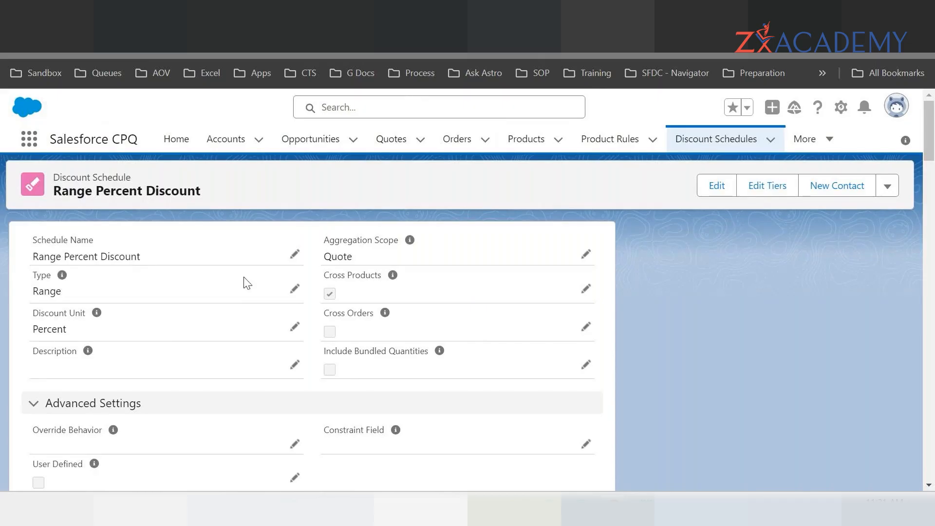
- Examine the full discount tiers list of the Range Percent Discount schedule and compare it with the quote lines' list and net unit prices
scroll(254, 390, down, 6)
scroll(274, 321, up, 5)
scroll(264, 380, down, 7)
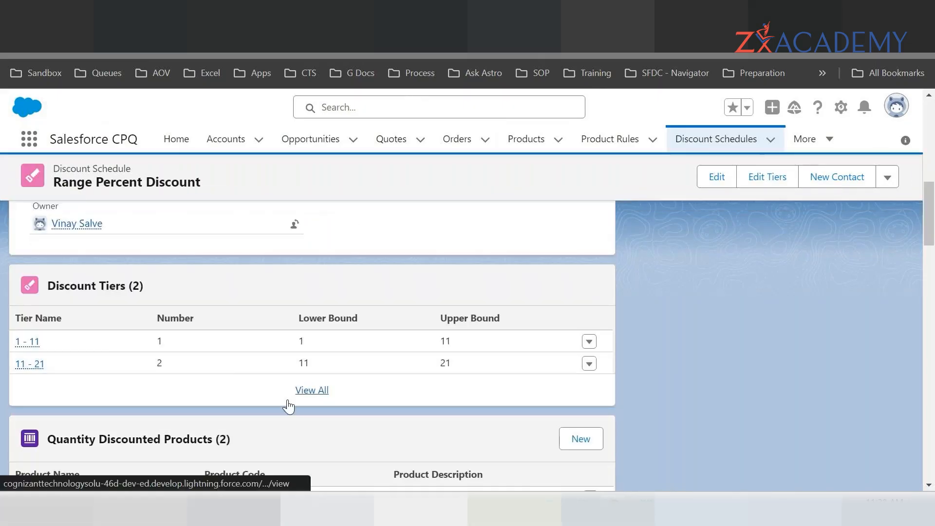
click(320, 389)
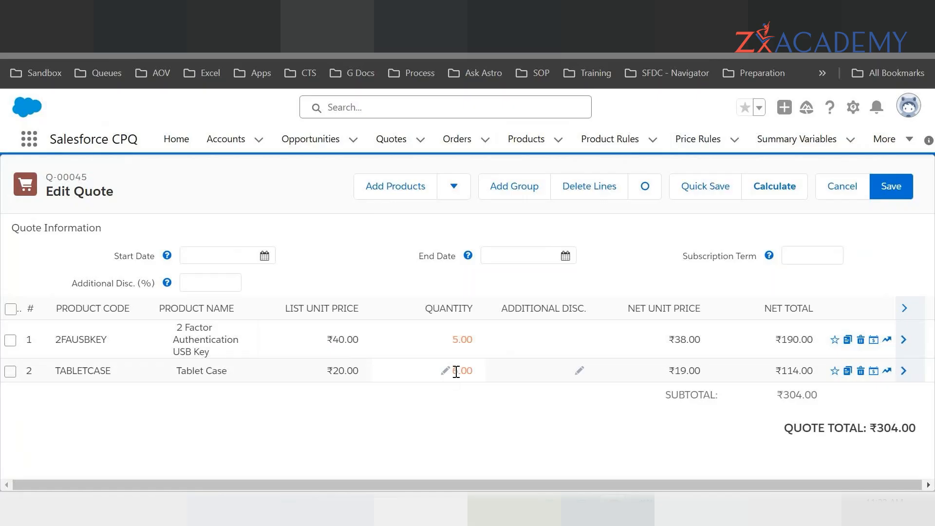
drag(333, 340, 353, 339)
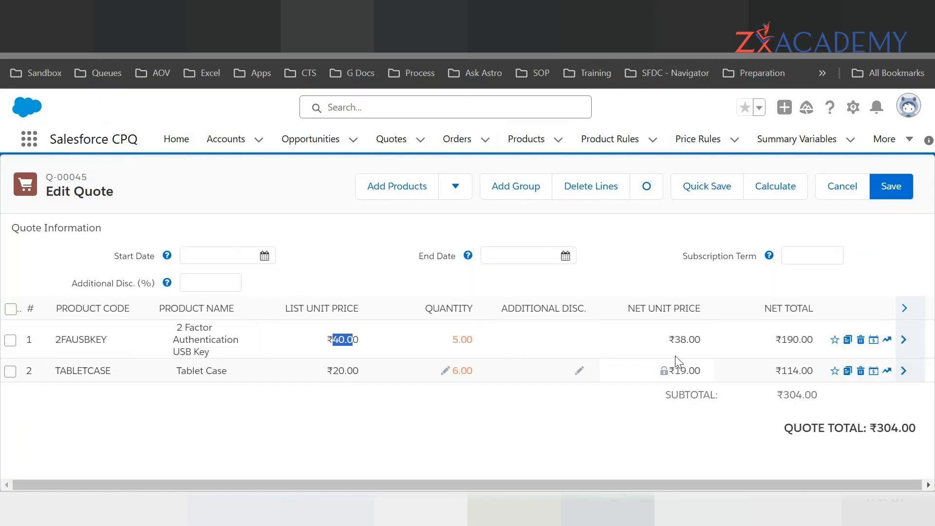
click(244, 15)
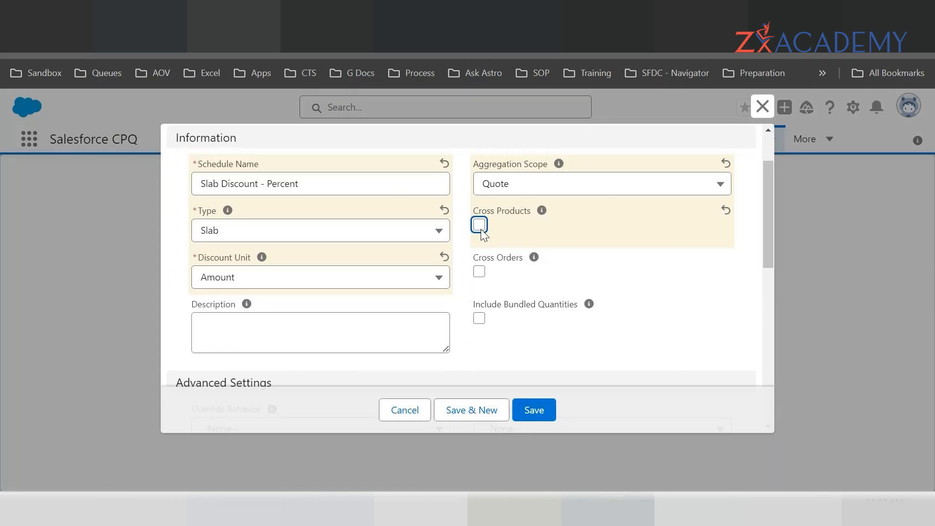
- Check which discount schedule is assigned to the Tablet Case product in its Salesforce CPQ Discounting section
drag(771, 181, 767, 157)
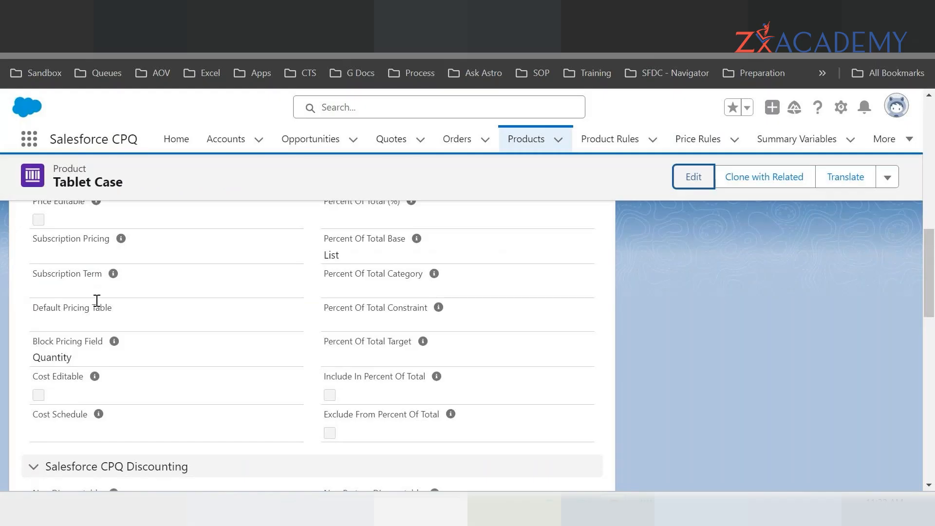
drag(55, 182, 128, 183)
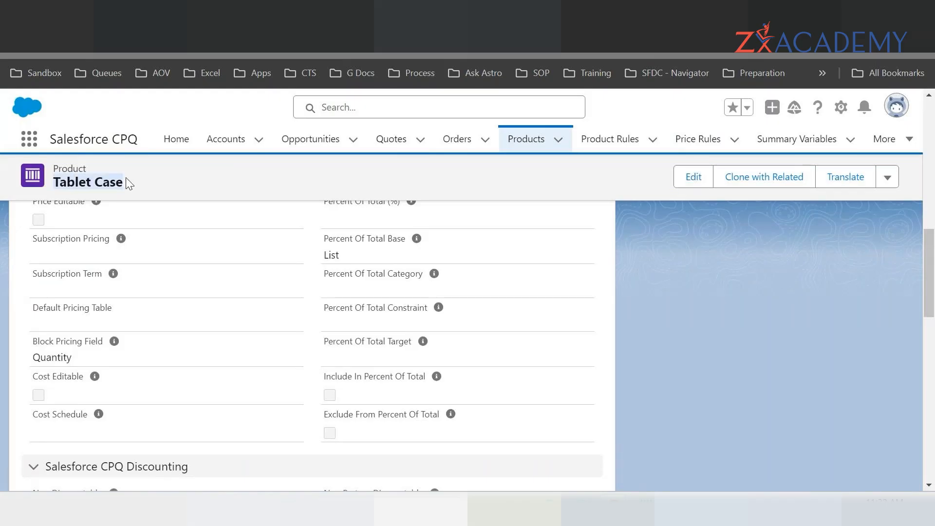
scroll(143, 366, down, 4)
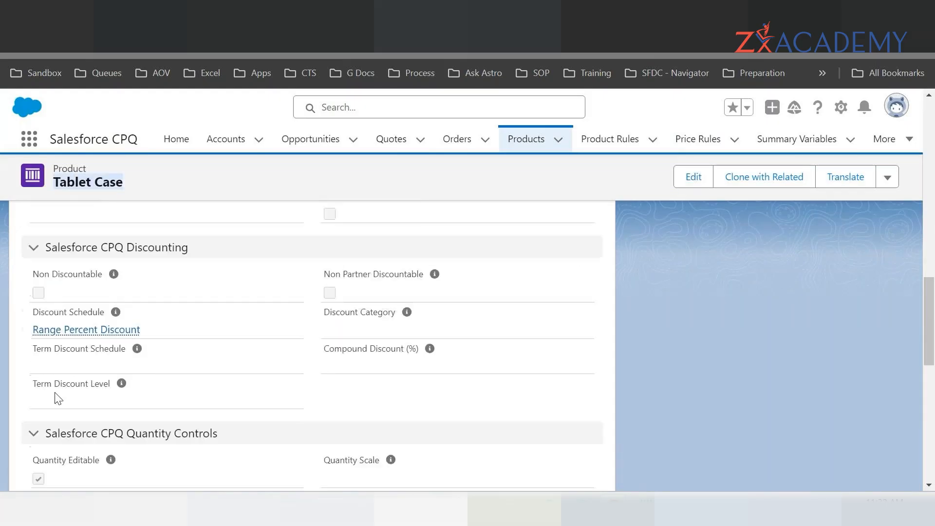
mouse_move(83, 334)
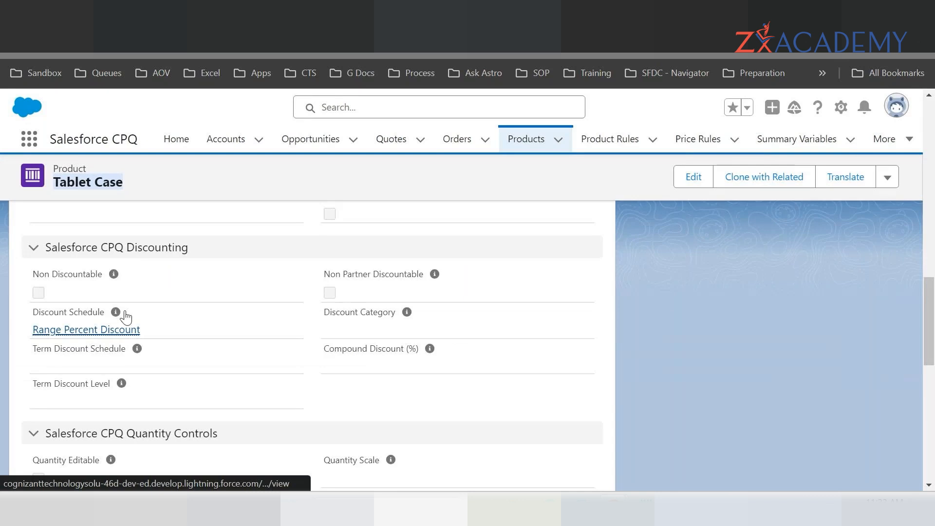
mouse_move(122, 327)
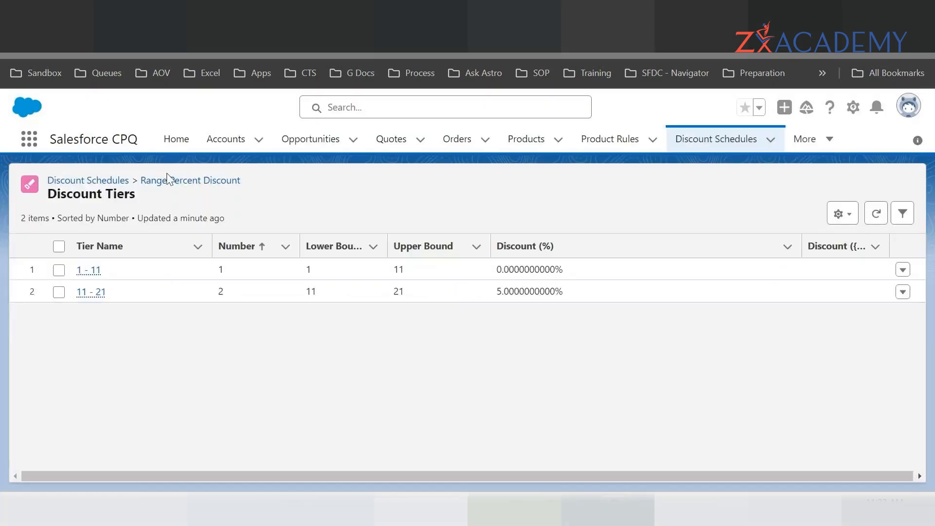
- Open the Range Percent Discount schedule, turn off Cross Products and save the record
click(167, 176)
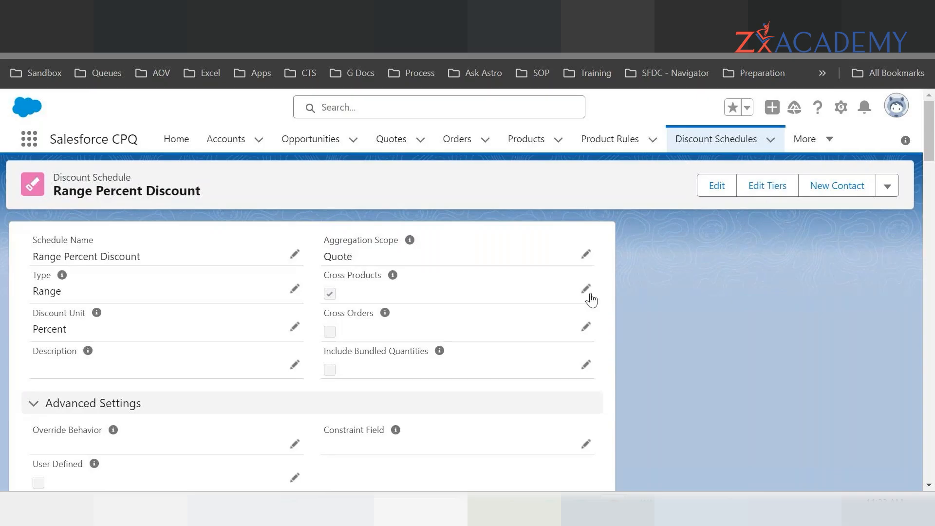
click(586, 291)
click(330, 333)
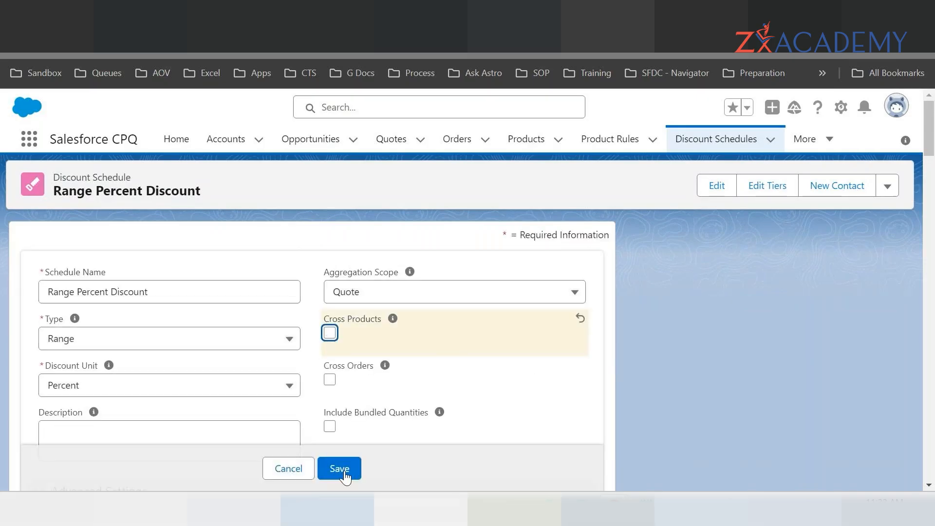
click(341, 468)
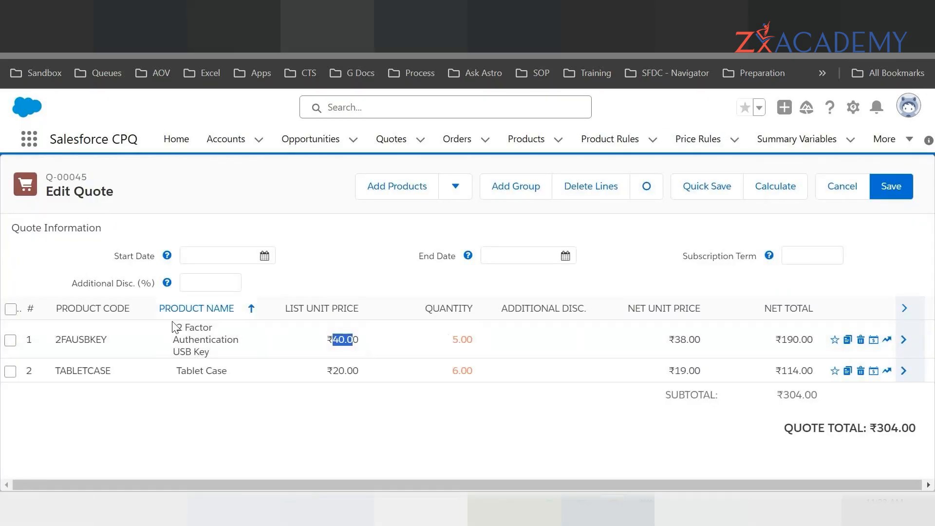
- Review the quote lines, then the Cross Orders and Include Bundled Quantities options of the new discount schedule
drag(162, 338, 181, 351)
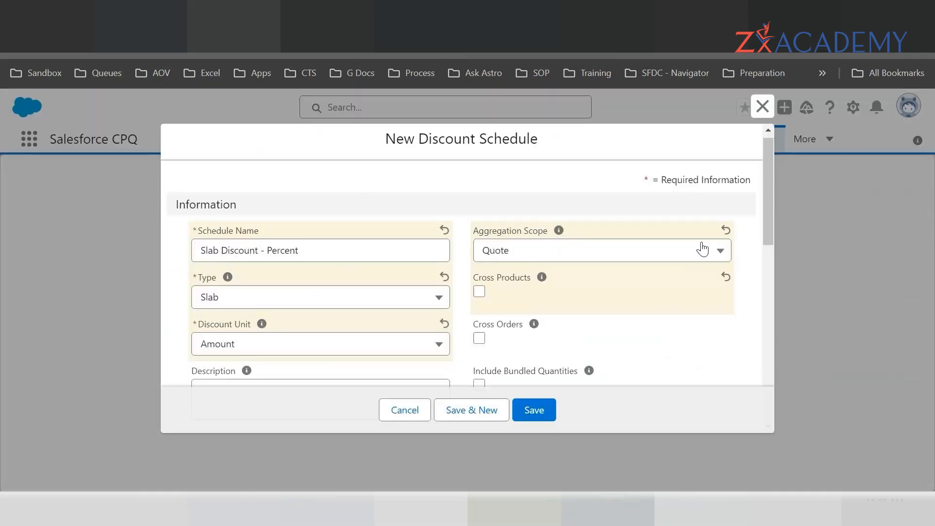
drag(768, 161, 764, 193)
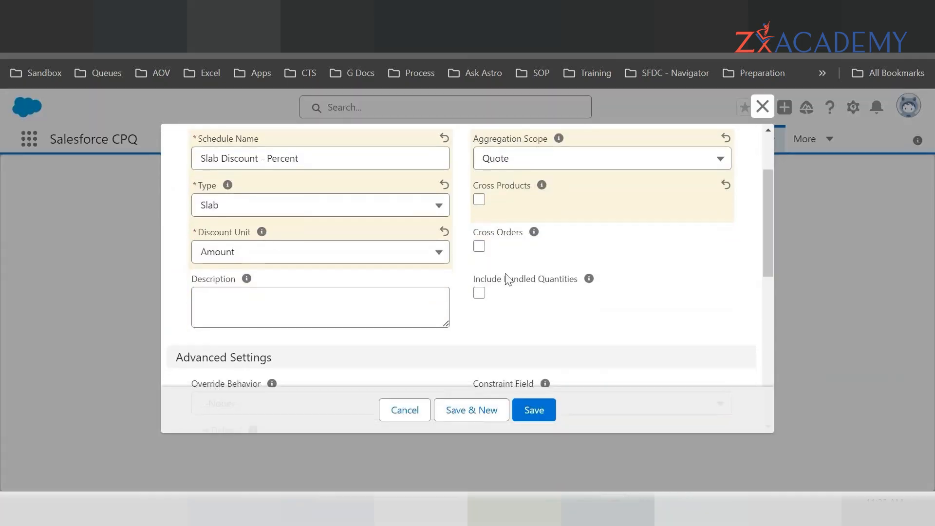
drag(476, 241, 525, 236)
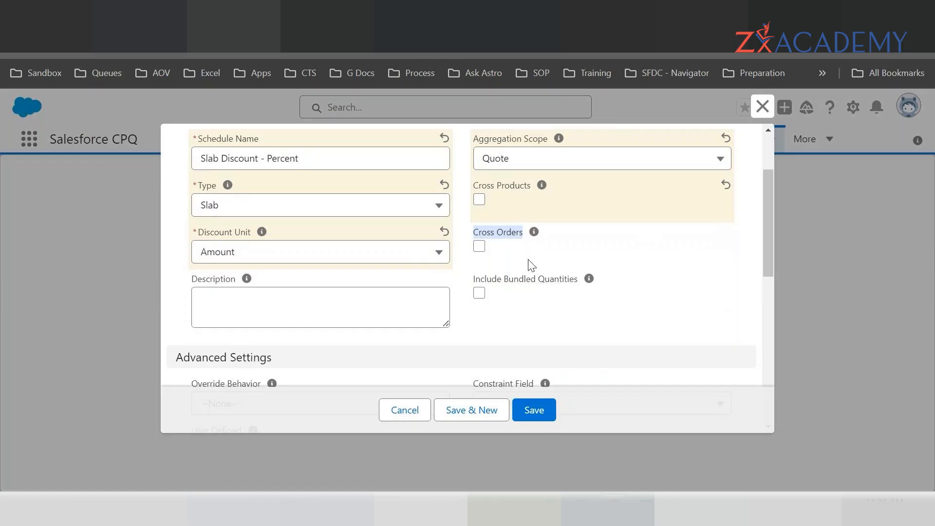
scroll(768, 176, up, 2)
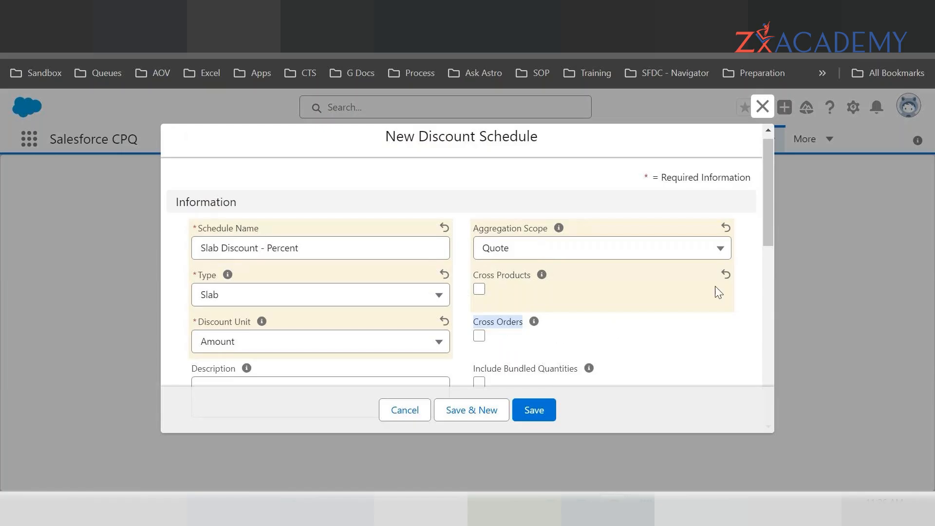
drag(767, 214, 770, 260)
drag(472, 263, 578, 271)
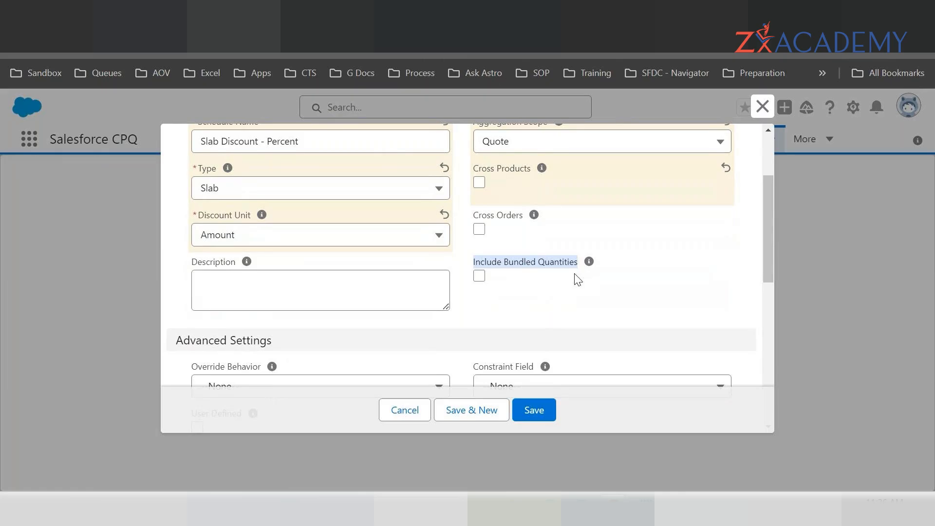
click(511, 281)
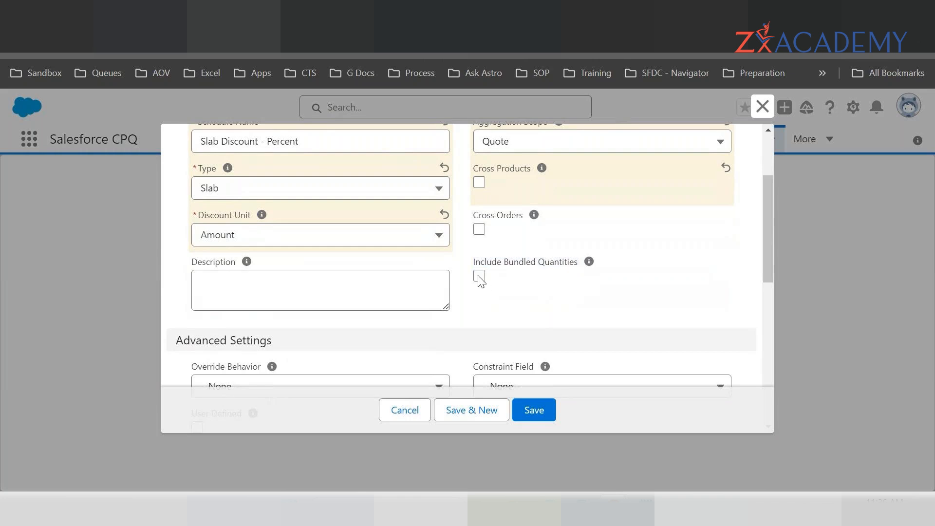
drag(769, 219, 770, 152)
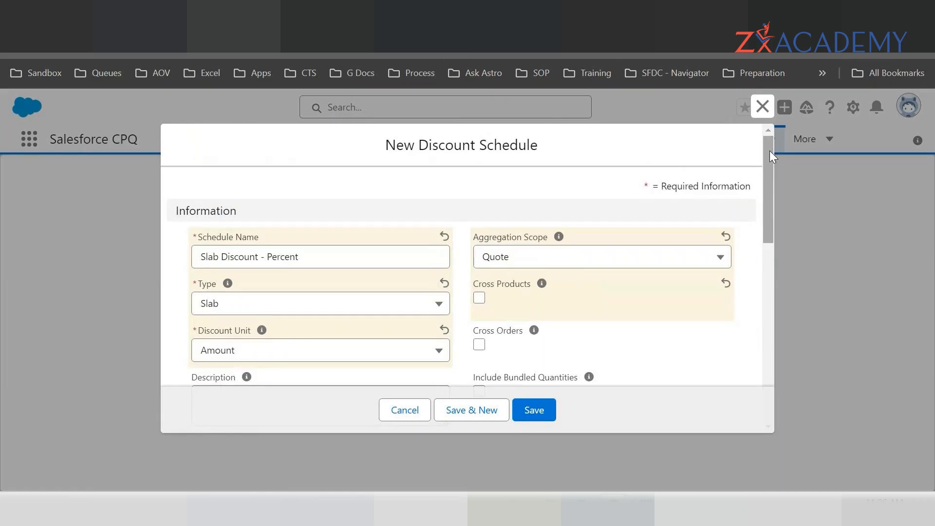
drag(769, 150, 773, 174)
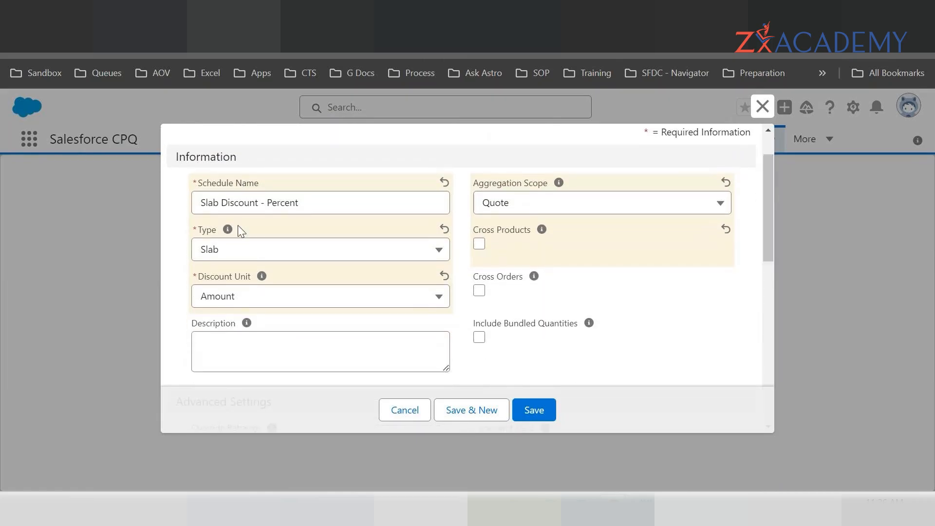
- Save the new slab discount schedule and rename it "Slab Discount - Amount"
click(541, 411)
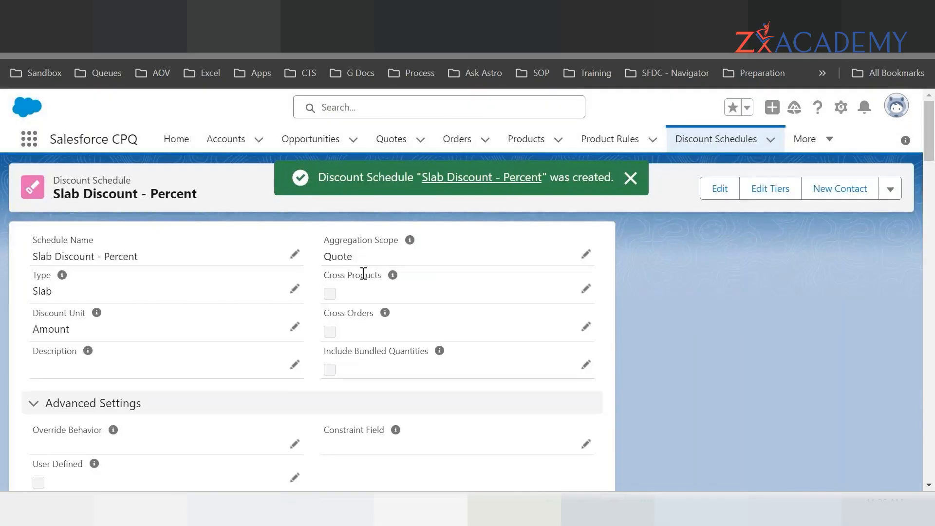
click(295, 254)
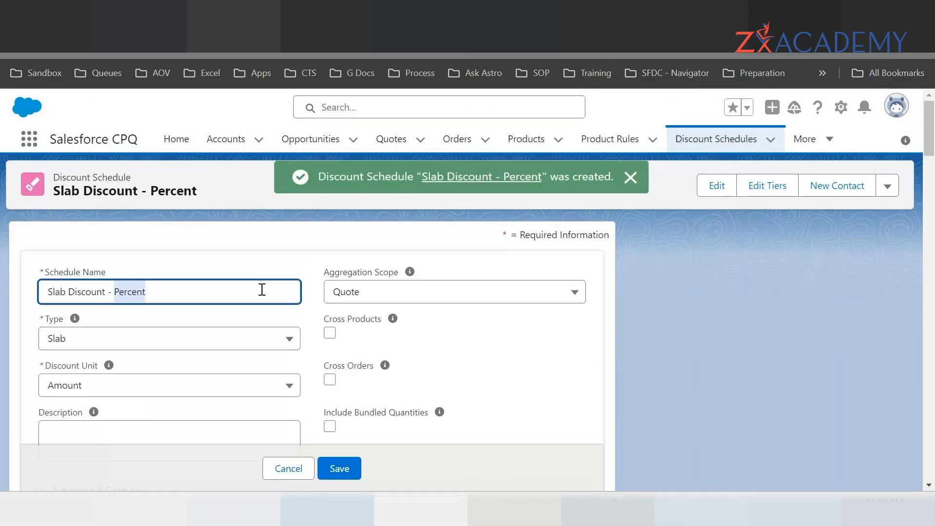
text(Amount)
click(340, 468)
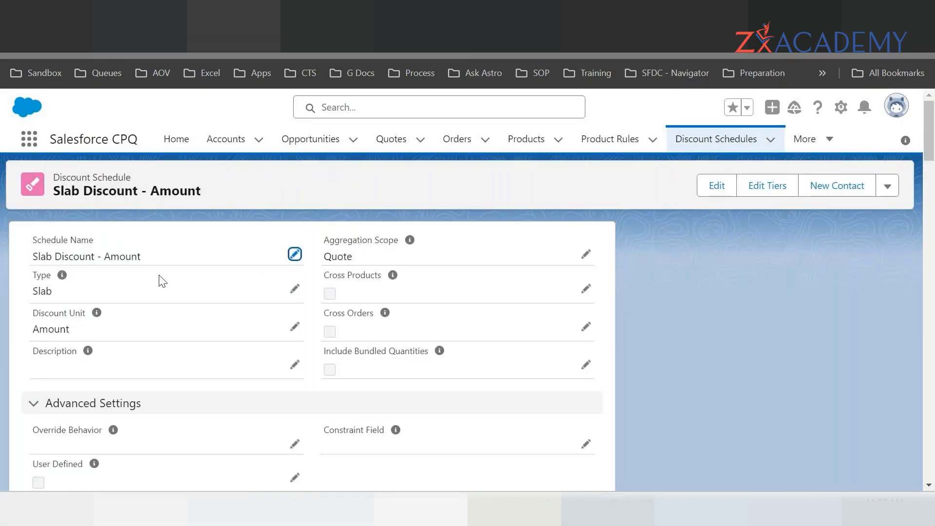
- Open the tiers of the Slab Discount - Amount schedule for editing
scroll(152, 336, down, 9)
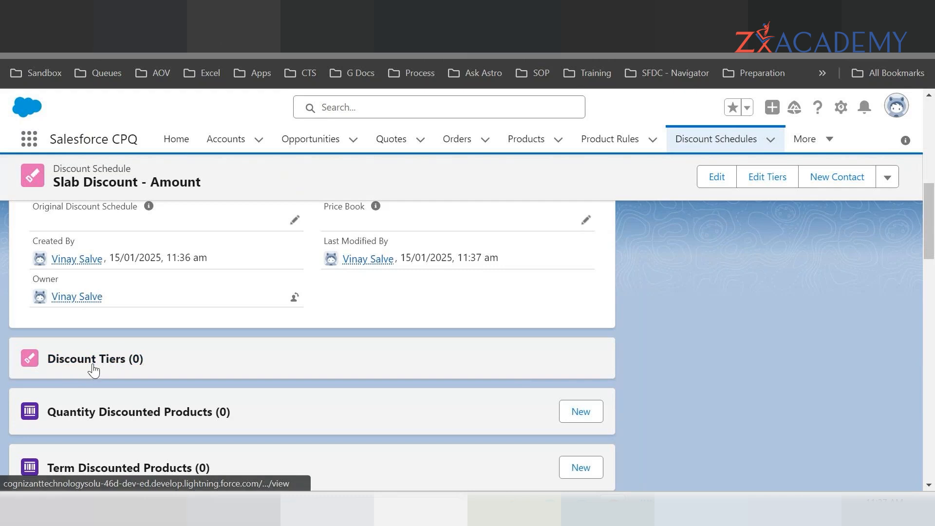
click(760, 183)
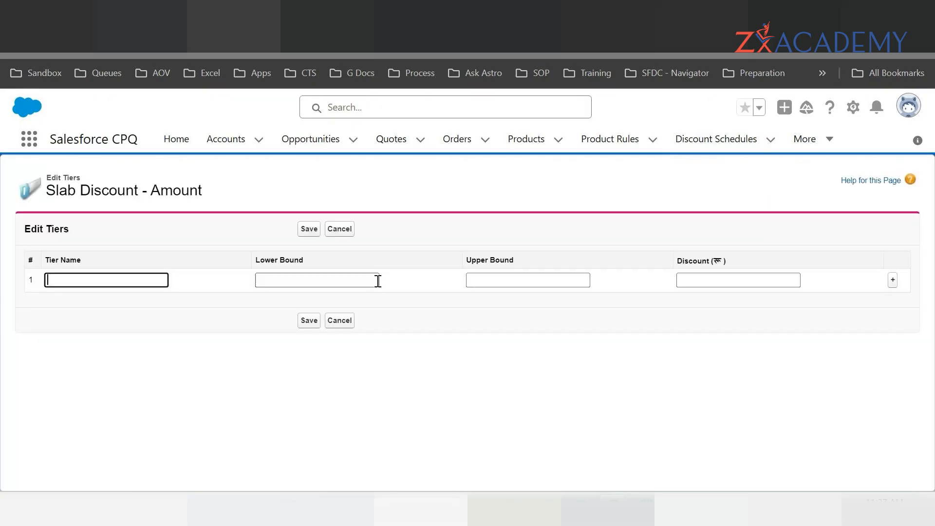
drag(678, 264, 732, 265)
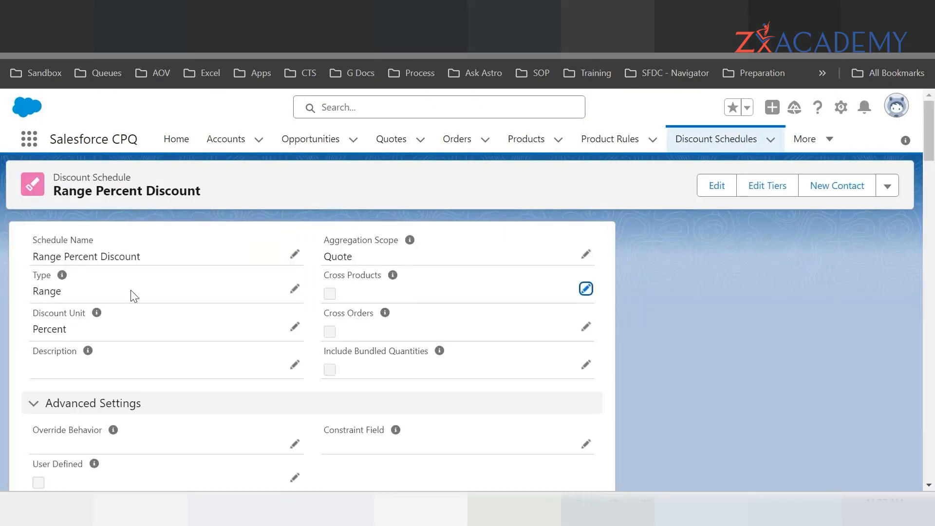
- View the full discount tier list of Range Percent Discount in a new tab and examine its percent and amount discount columns
scroll(380, 350, down, 4)
scroll(380, 350, down, 7)
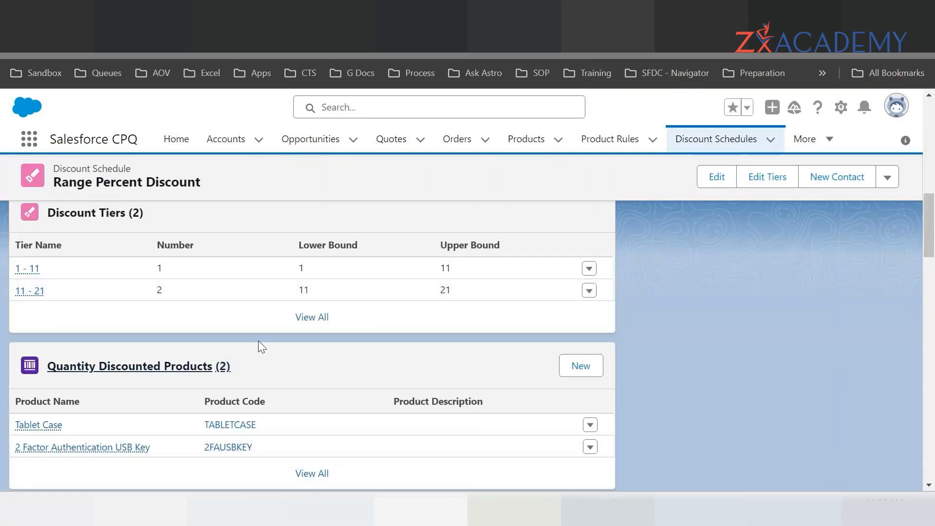
right_click(321, 319)
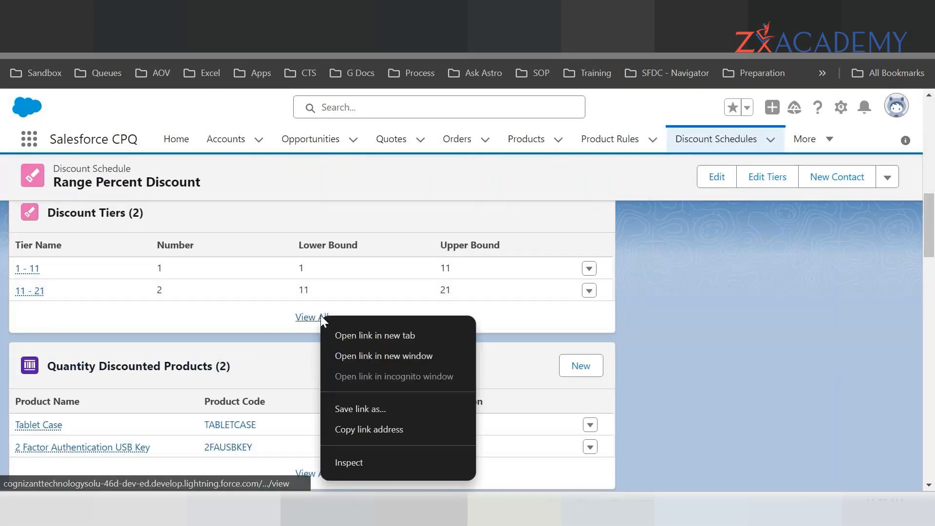
click(382, 335)
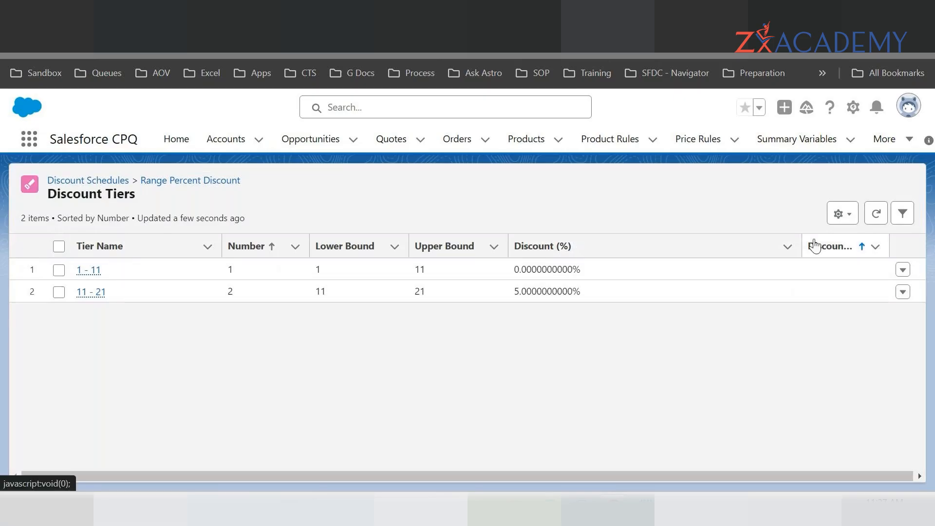
drag(800, 243, 684, 263)
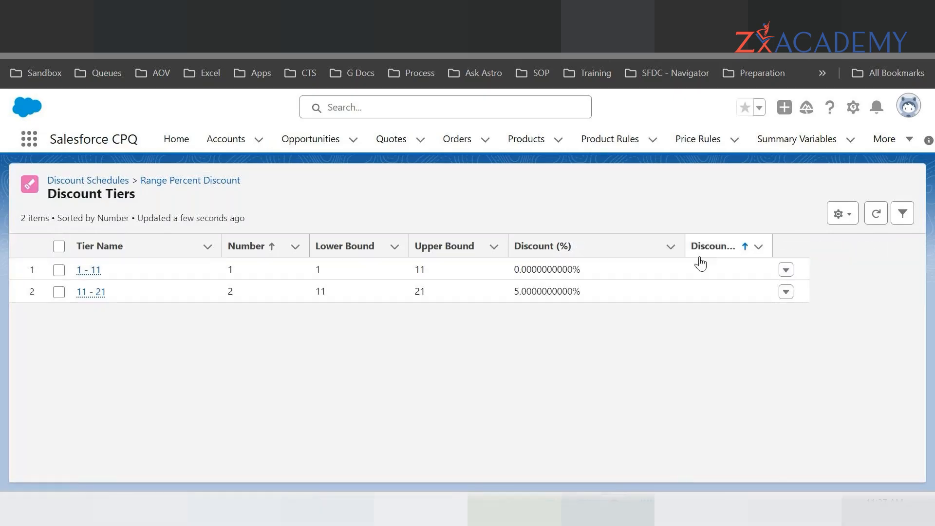
drag(772, 241, 833, 242)
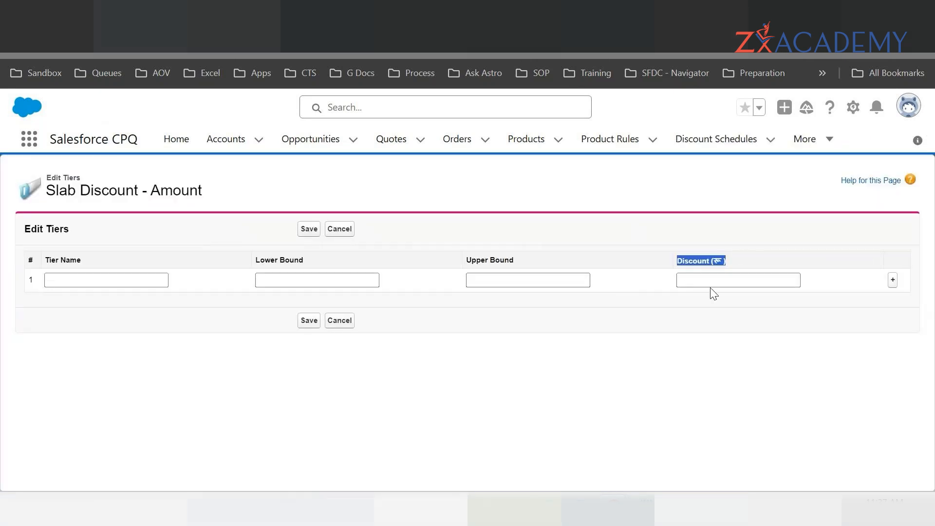
- Fill in the first tier as "1 - 10" with lower bound 1, upper bound 11 and discount 0
click(715, 280)
click(128, 278)
text(1)
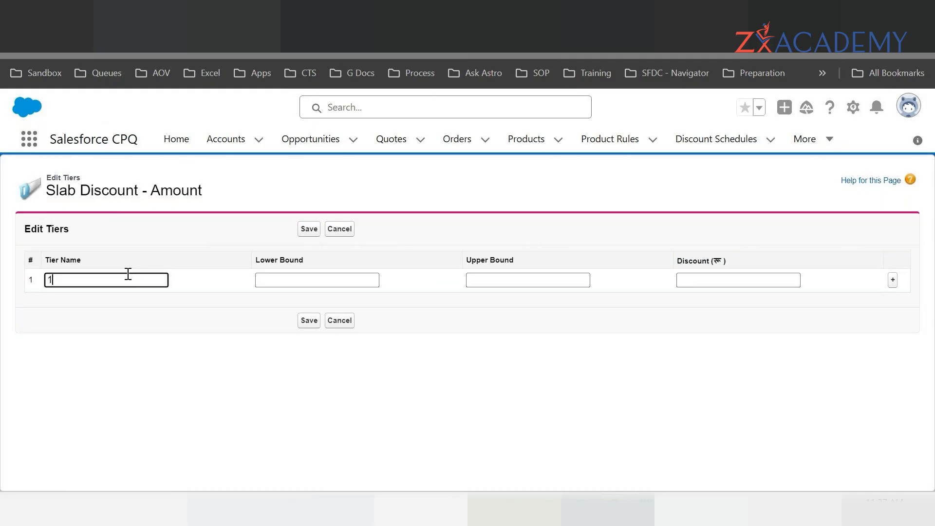
text( - 1)
text(0)
key(Tab)
text(1)
key(Tab)
text(11)
key(Tab)
text(0)
key(Tab)
- Add a second tier named "11 - 21" with lower bound 11, upper bound 21 and discount 5
key(Tab)
key(Return)
text(11)
key(Tab)
key(shift+Tab)
key(End)
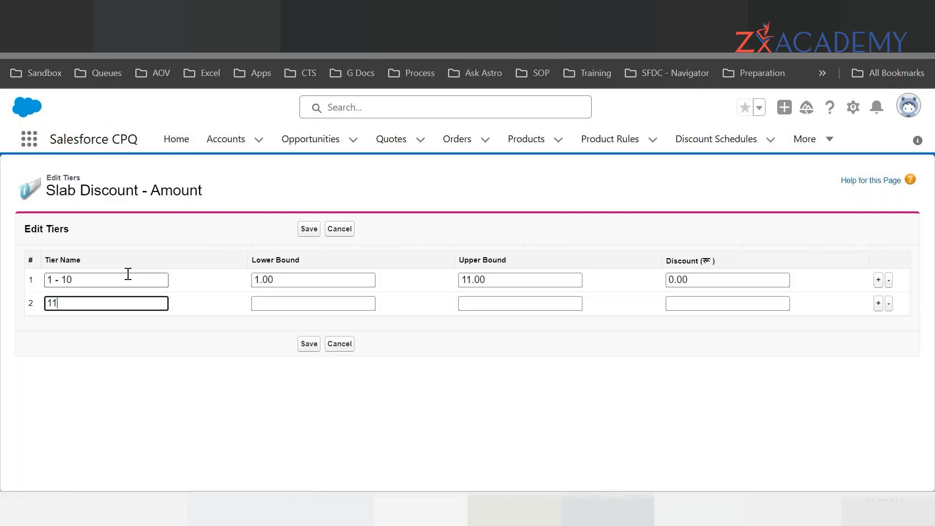
text(- 2)
text(1)
key(Tab)
text(11)
key(Tab)
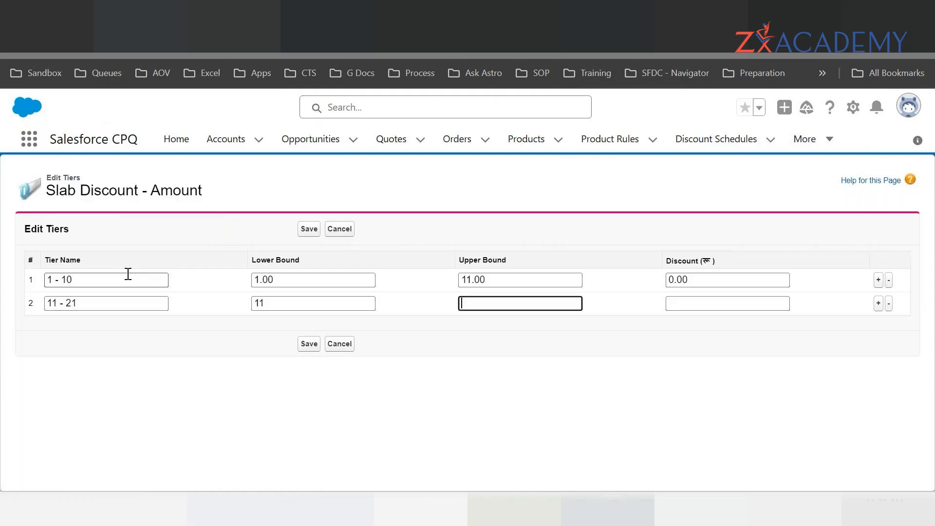
text(21)
key(Tab)
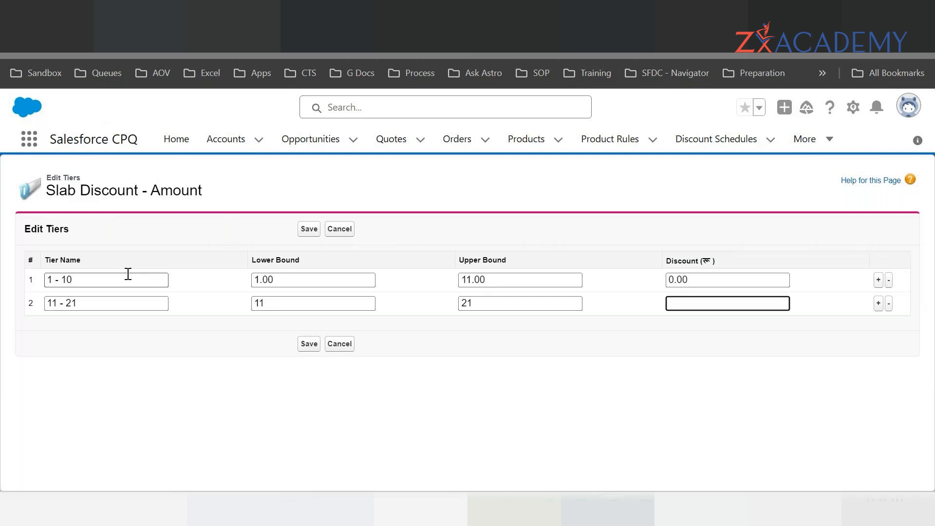
text(5)
key(Tab)
- Add a third tier named "21 - 31" with lower bound 21, upper bound 31 and discount 10
key(Return)
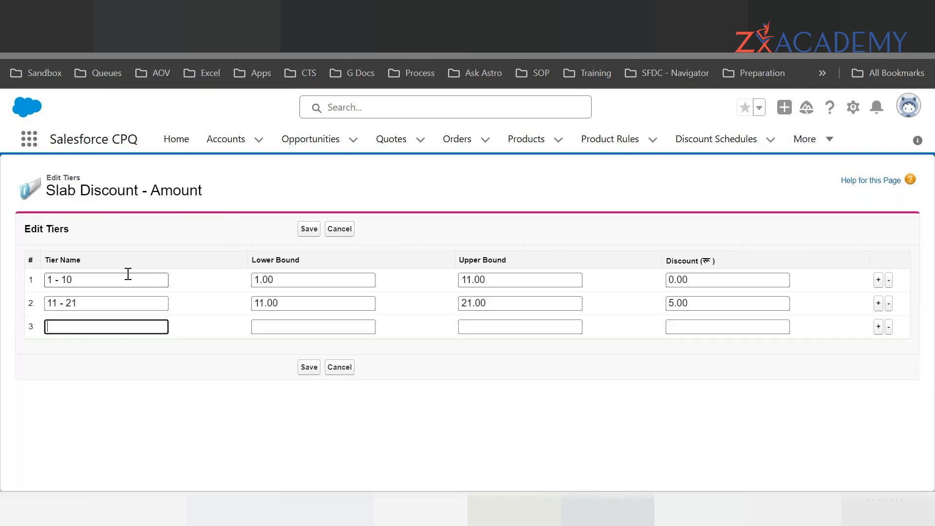
text(21 0)
key(BackSpace)
text(- 31)
key(Tab)
text(21)
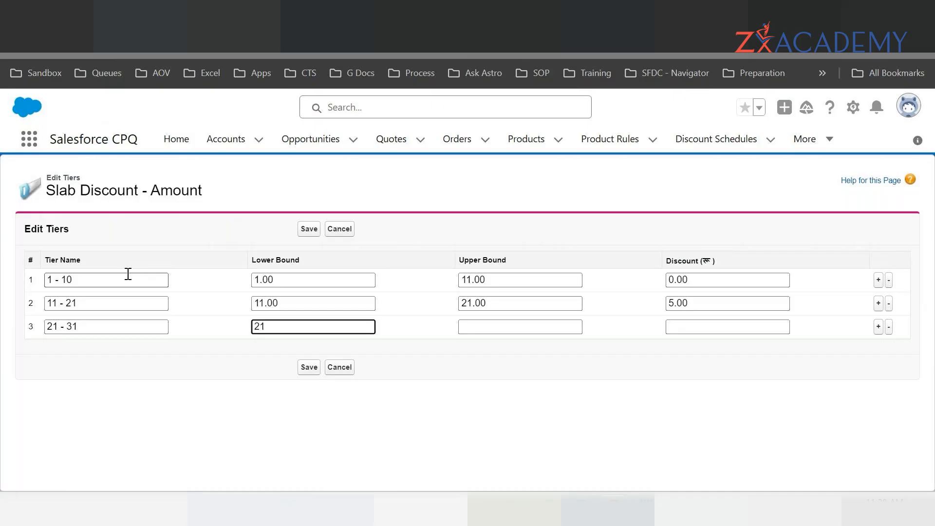
key(Tab)
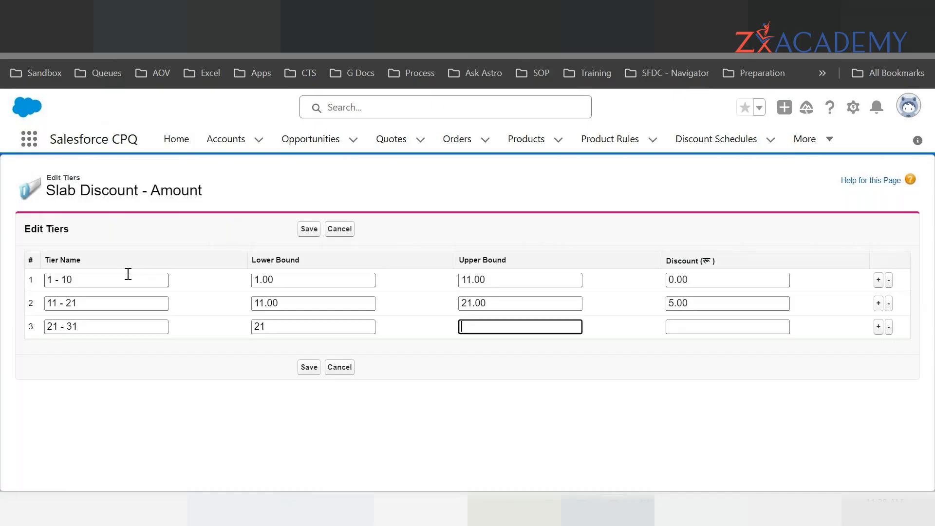
text(31)
key(Tab)
text(10)
key(Tab)
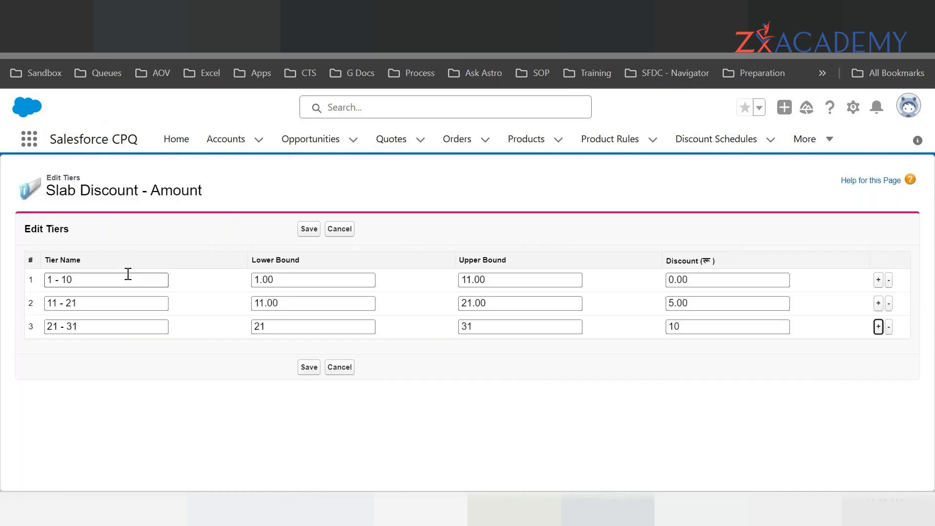
- Add a fourth tier named "31+" with lower bound 31, no upper bound and discount 15, and save the tiers
key(Return)
text(31)
key(Tab)
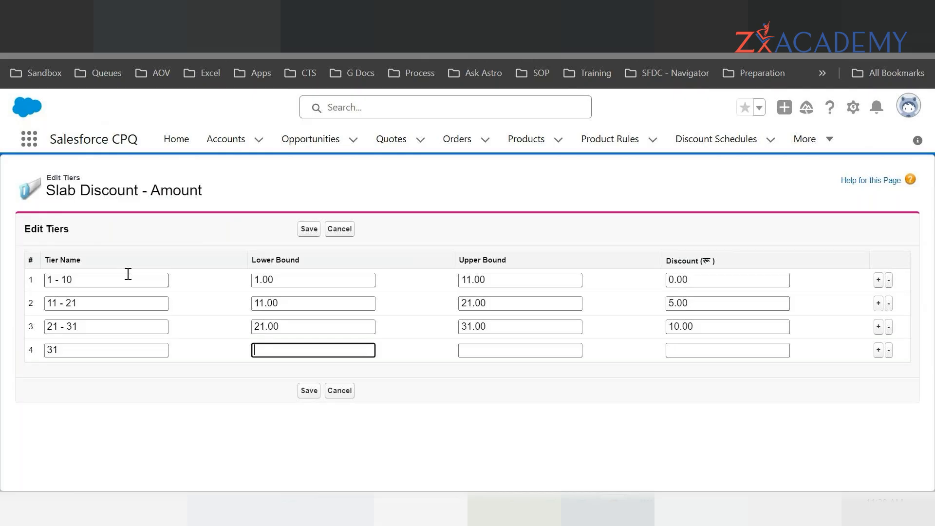
key(shift+Tab)
text(+)
key(Tab)
text(31)
key(Tab)
key(Tab)
text(15)
key(Tab)
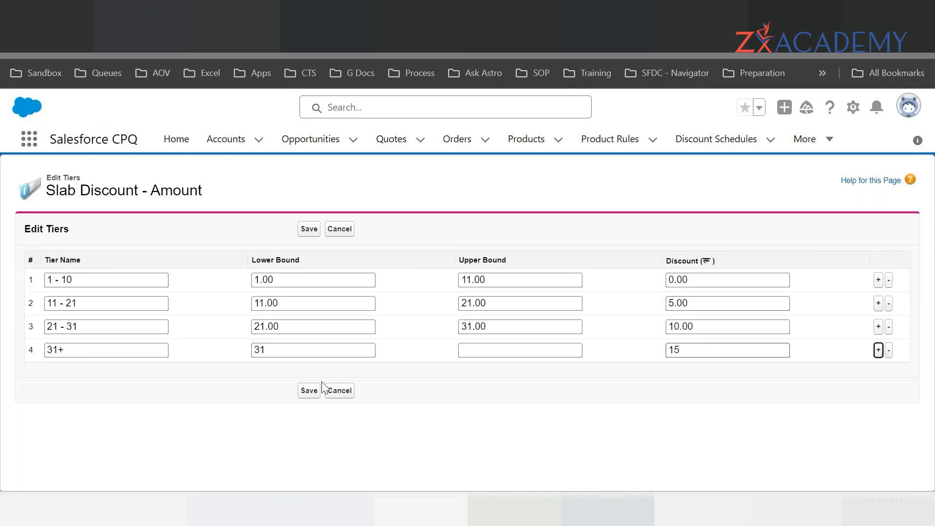
click(310, 391)
click(309, 390)
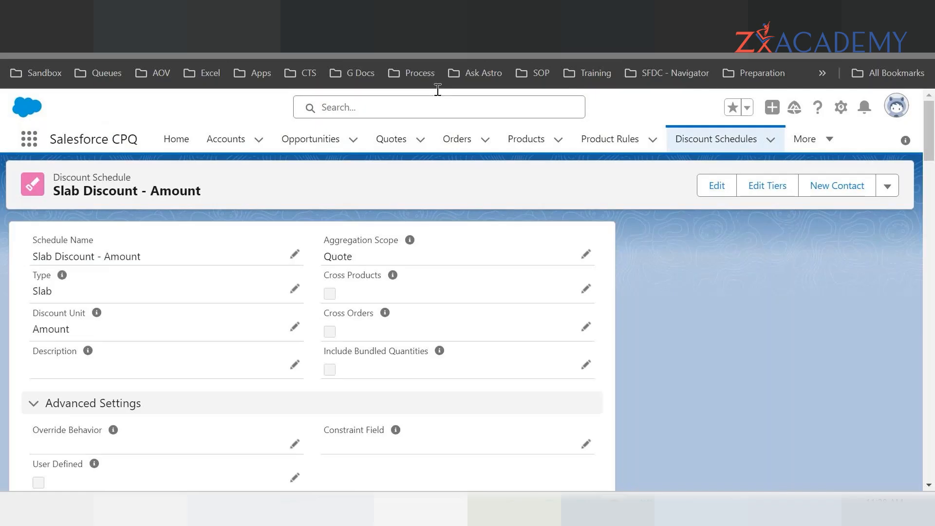
- Assign Slab Discount - Amount as the Tablet Case product's discount schedule and save the product
drag(55, 192, 209, 201)
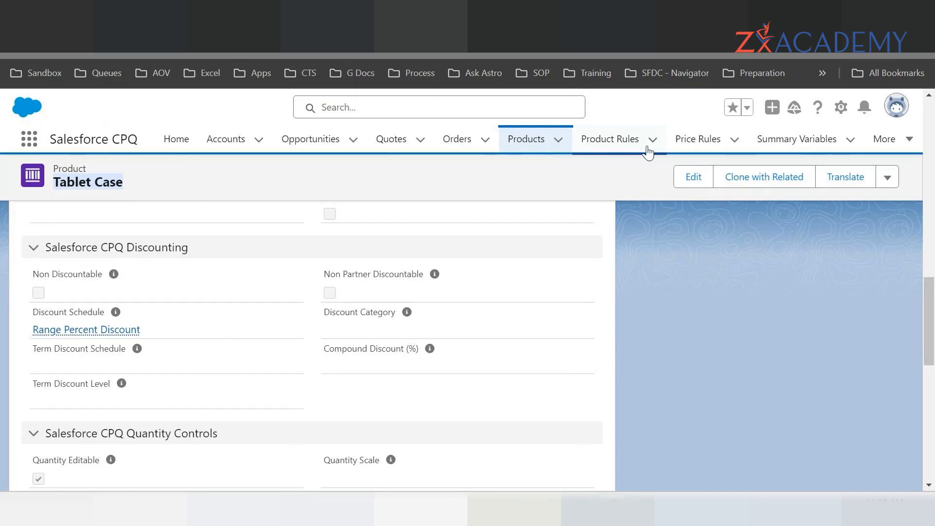
click(679, 181)
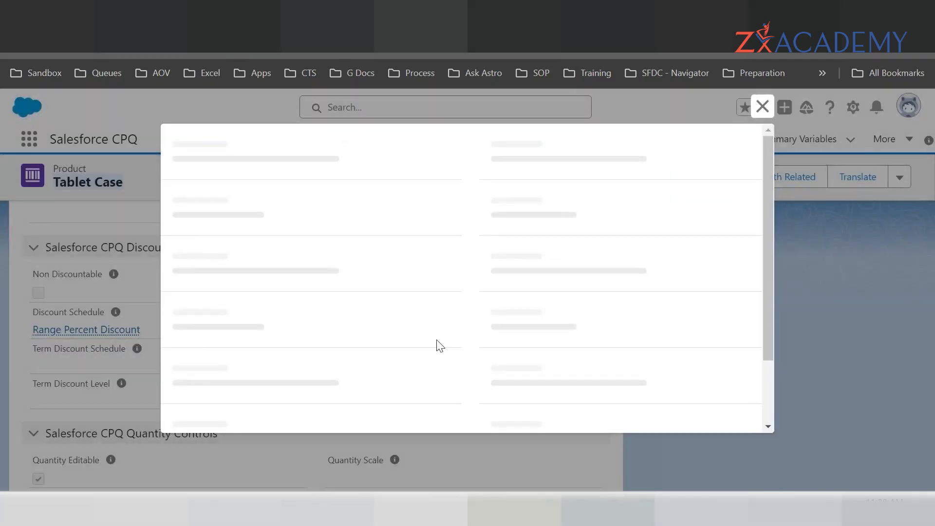
scroll(293, 334, down, 10)
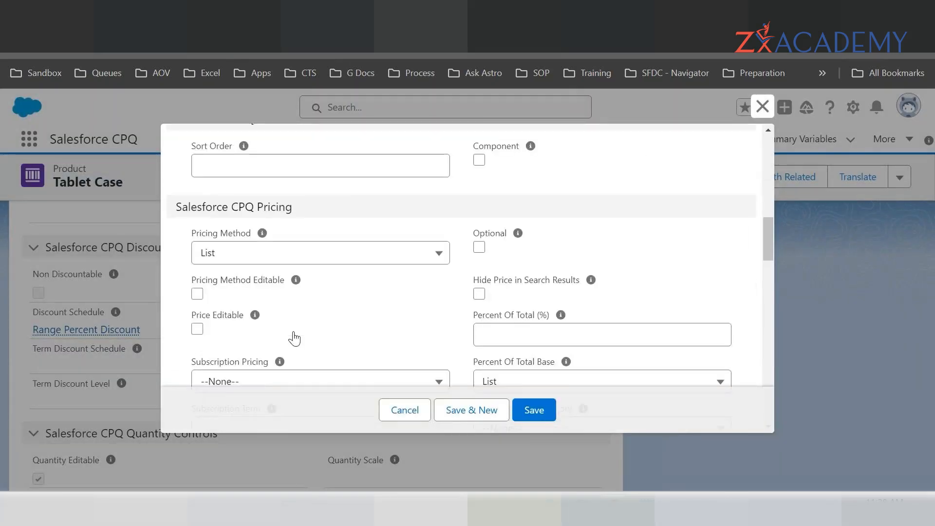
scroll(295, 337, down, 8)
scroll(221, 361, down, 4)
click(439, 214)
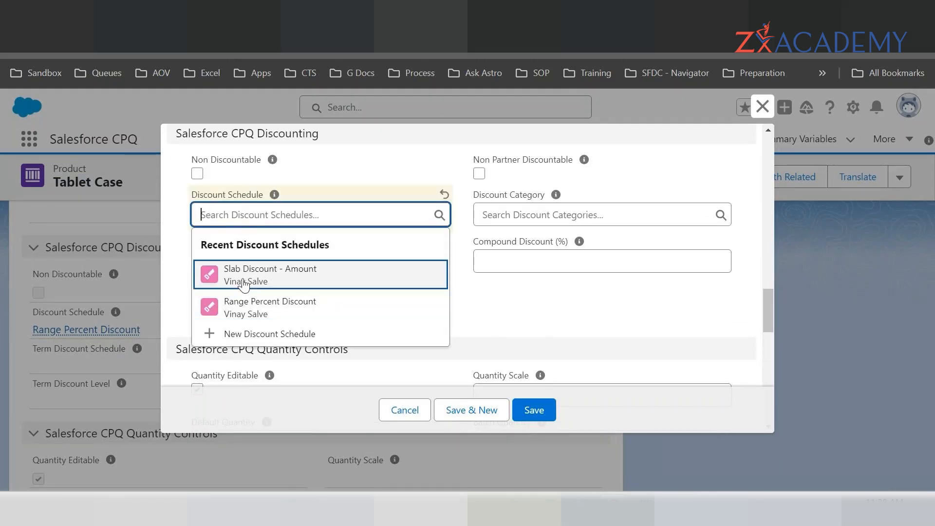
click(244, 283)
click(547, 400)
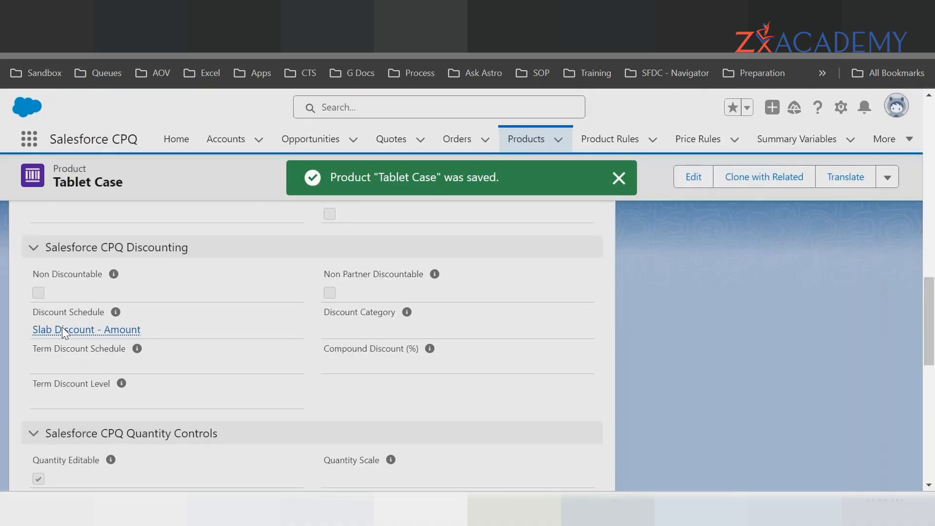
- Delete the existing Tablet Case and 2 Factor Authentication USB Key lines from the quote
mouse_move(62, 327)
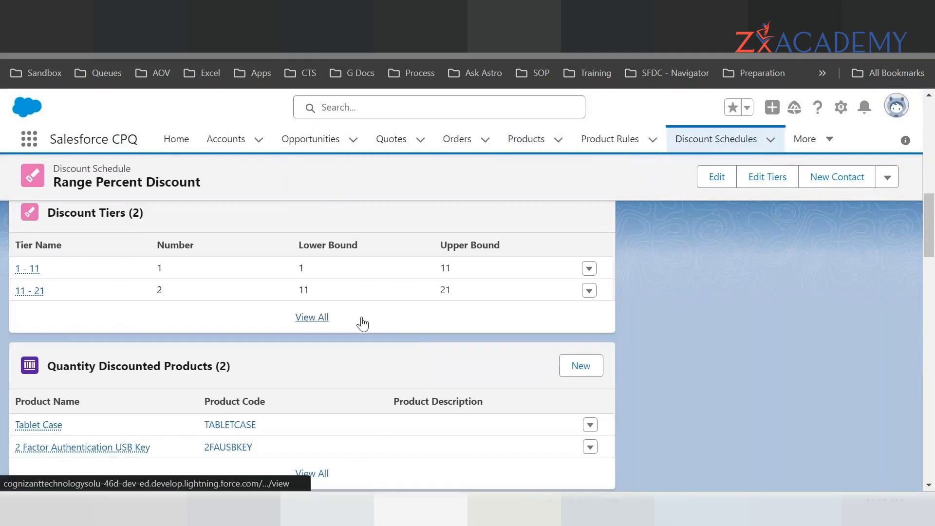
scroll(355, 273, up, 10)
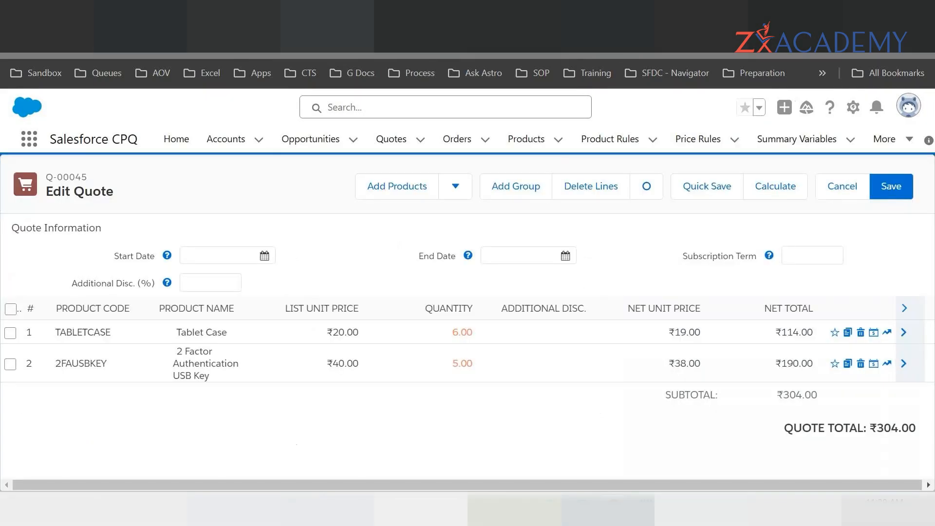
click(11, 309)
click(603, 188)
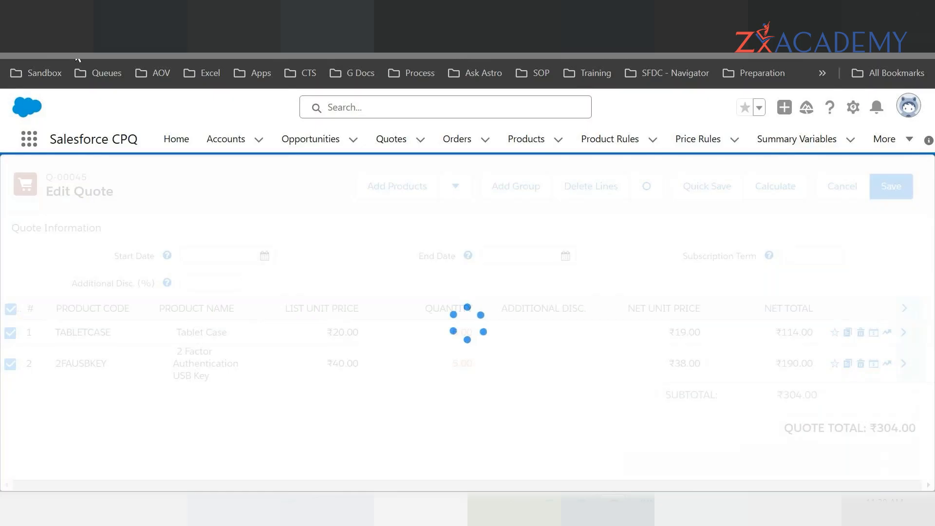
click(70, 48)
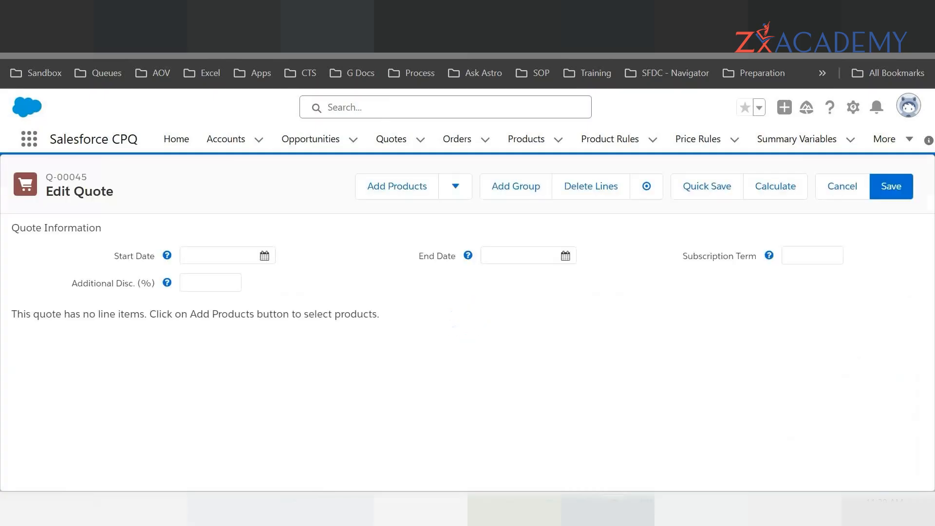
- Add the products 2 Factor Authentication USB Key and Tablet Case to the quote
click(394, 191)
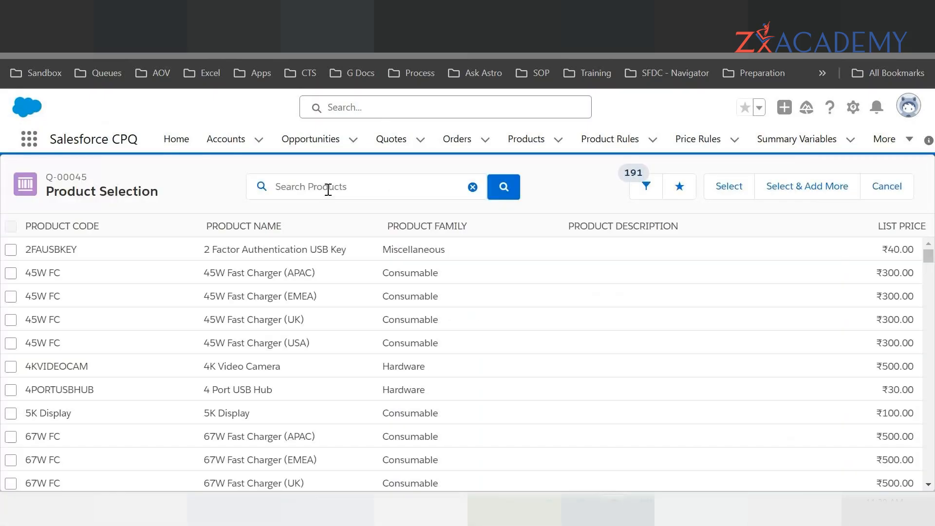
click(10, 249)
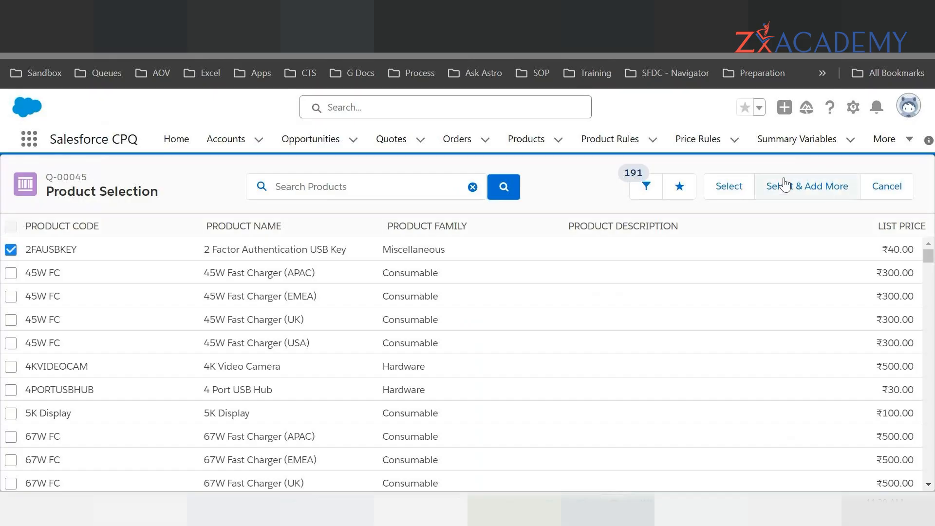
click(716, 187)
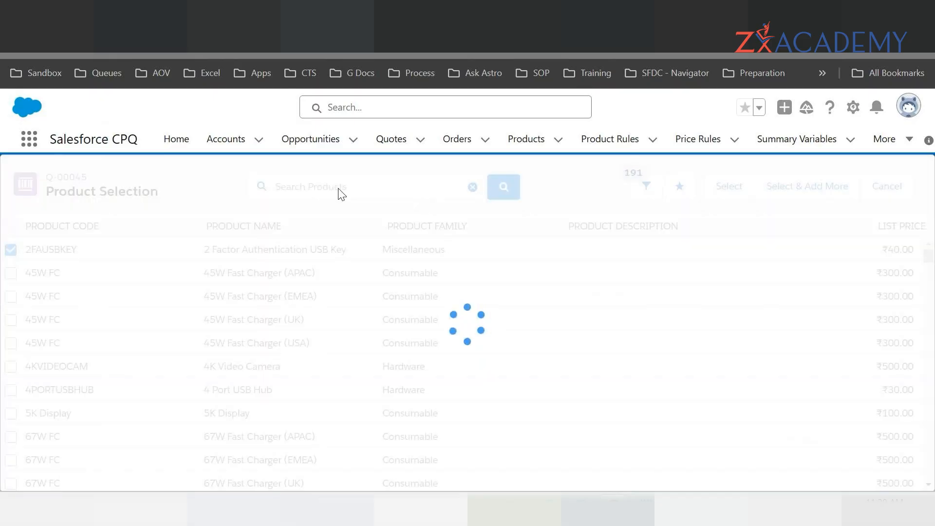
click(353, 188)
text(Tablet)
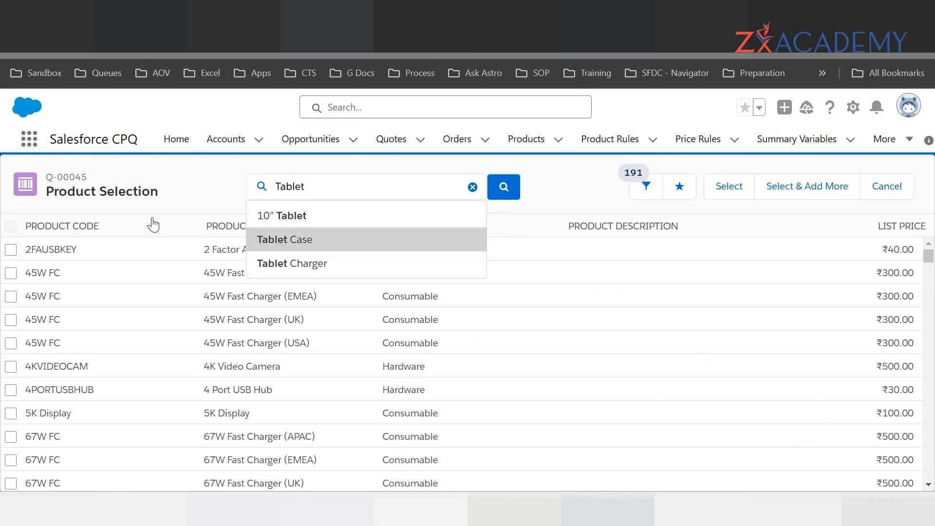
key(Return)
click(11, 250)
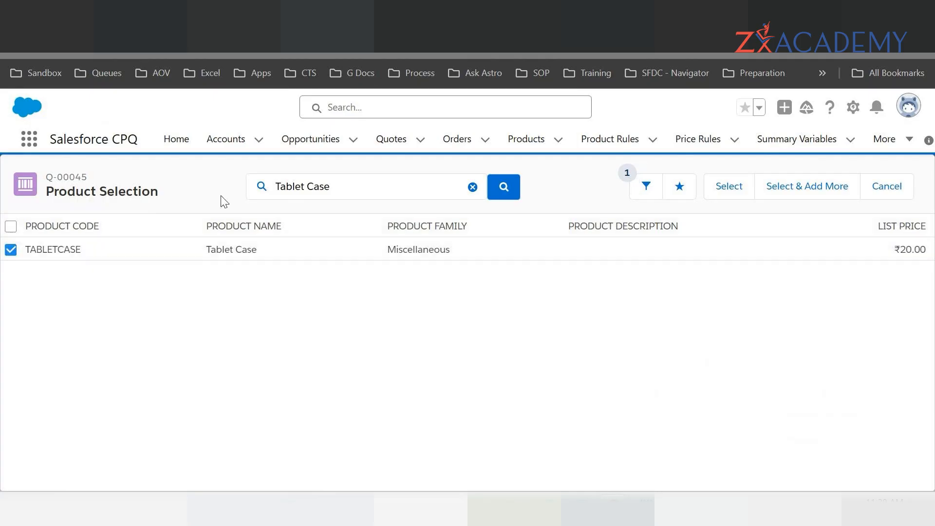
click(726, 196)
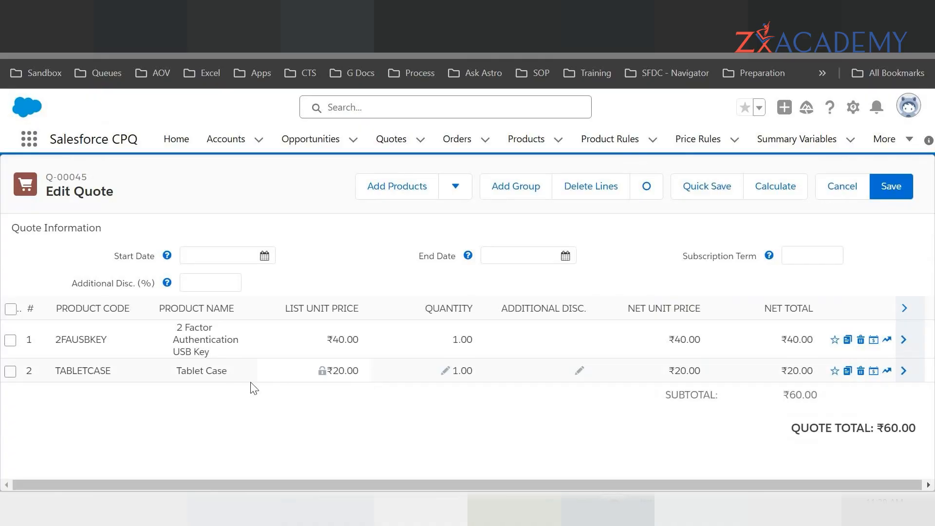
- Check the Range Percent Discount tiers and set the 2 Factor Authentication USB Key line's quantity to 20
click(448, 340)
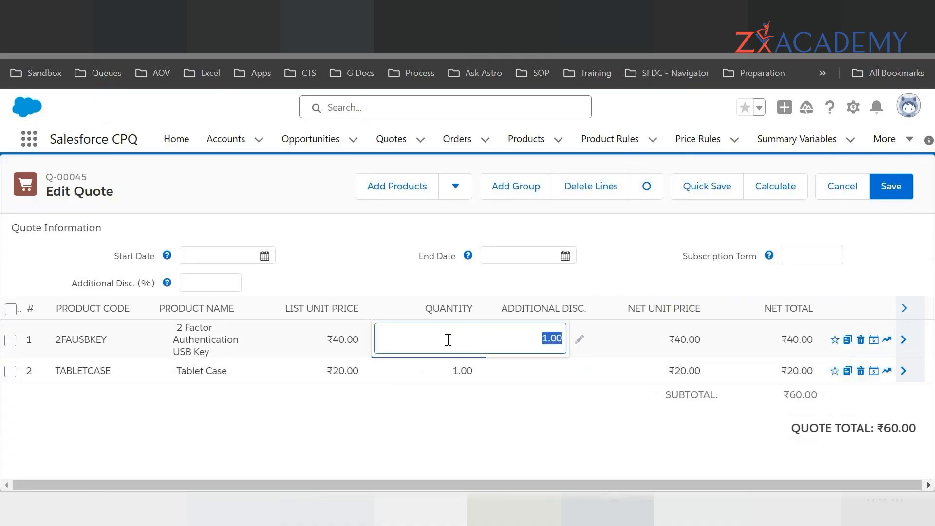
click(517, 15)
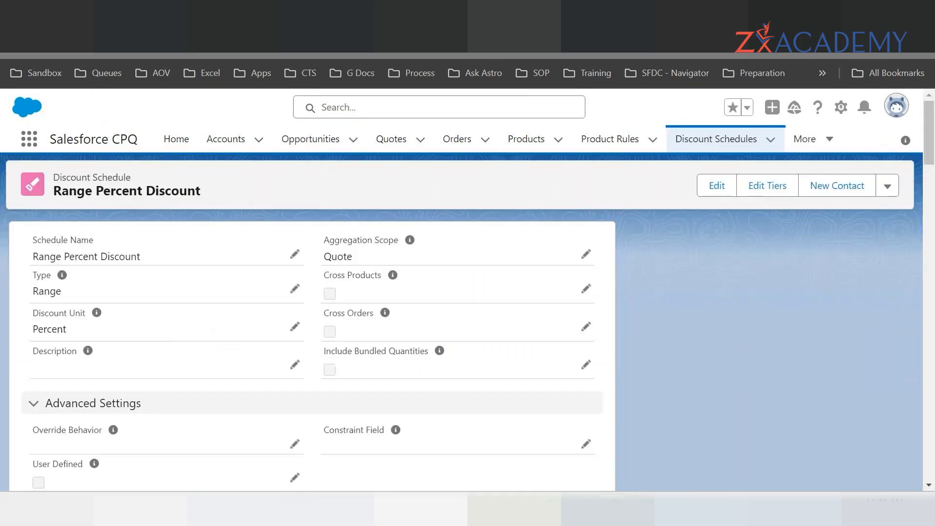
click(609, 16)
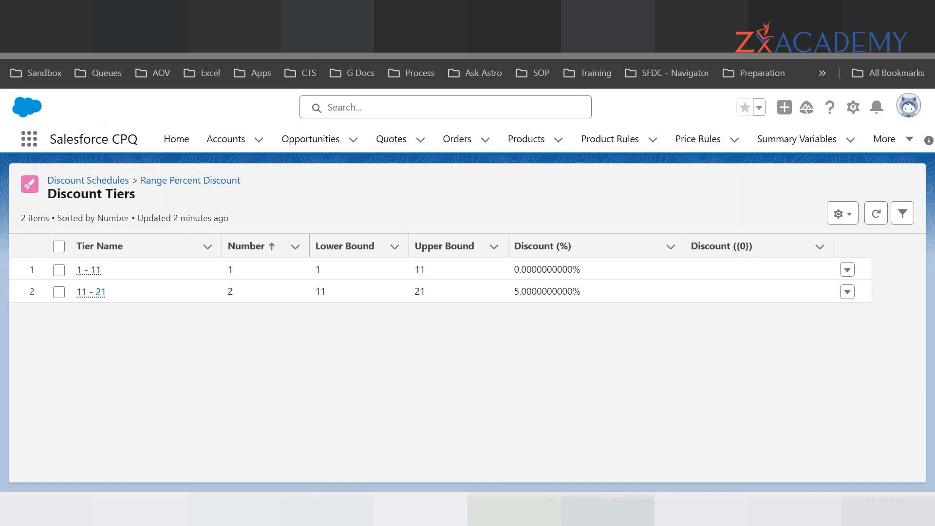
click(327, 16)
text(1)
key(BackSpace)
text(20)
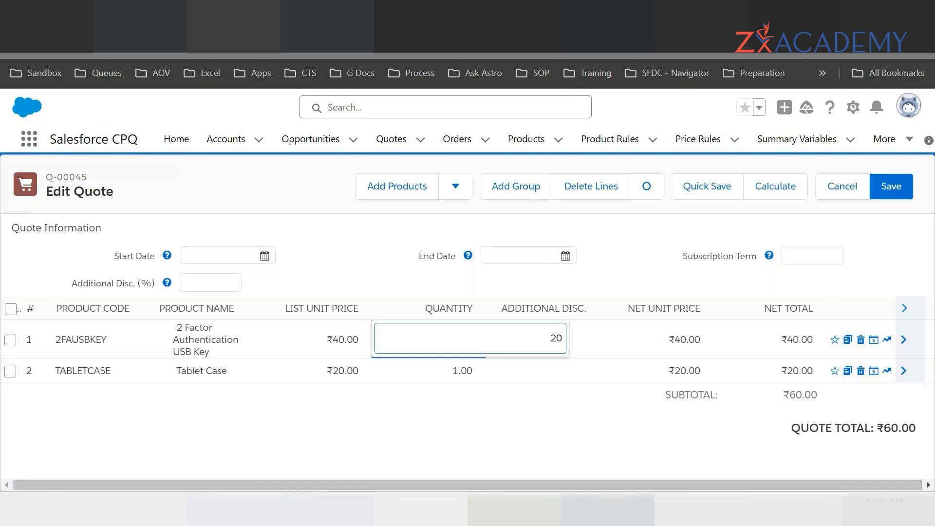
- Open the full discount tier list of Slab Discount - Amount in a new tab and review its tiers
click(234, 15)
scroll(268, 426, down, 8)
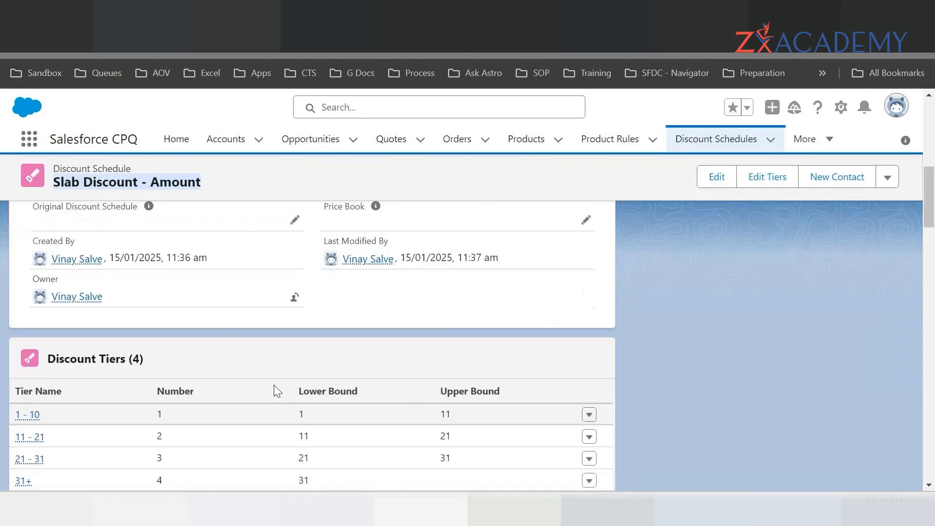
scroll(278, 390, down, 3)
right_click(313, 361)
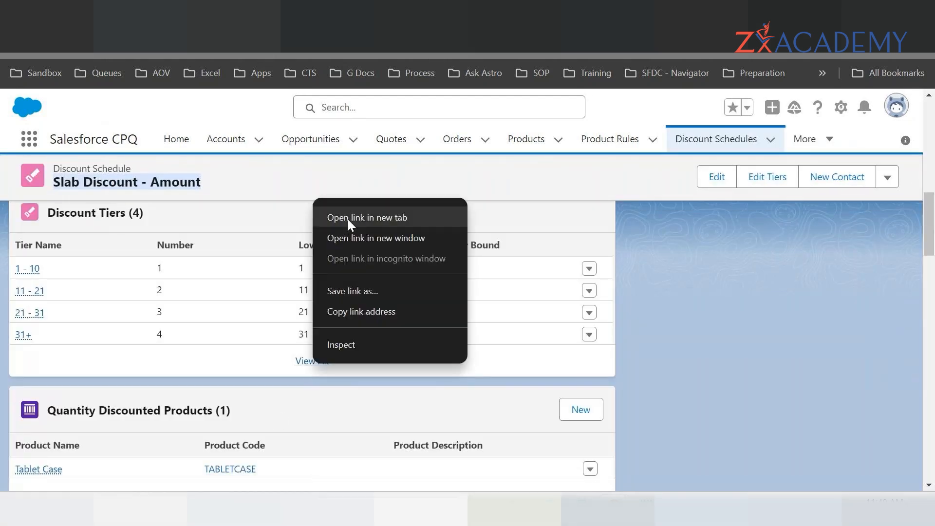
click(347, 218)
key(ctrl+Tab)
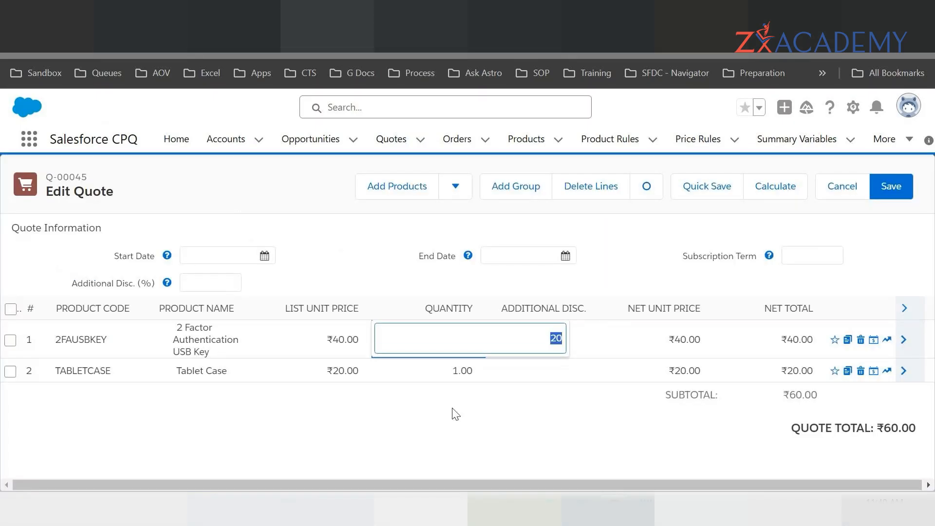
- Set the Tablet Case line's quantity to 20 and recalculate the quote
click(445, 378)
text(20)
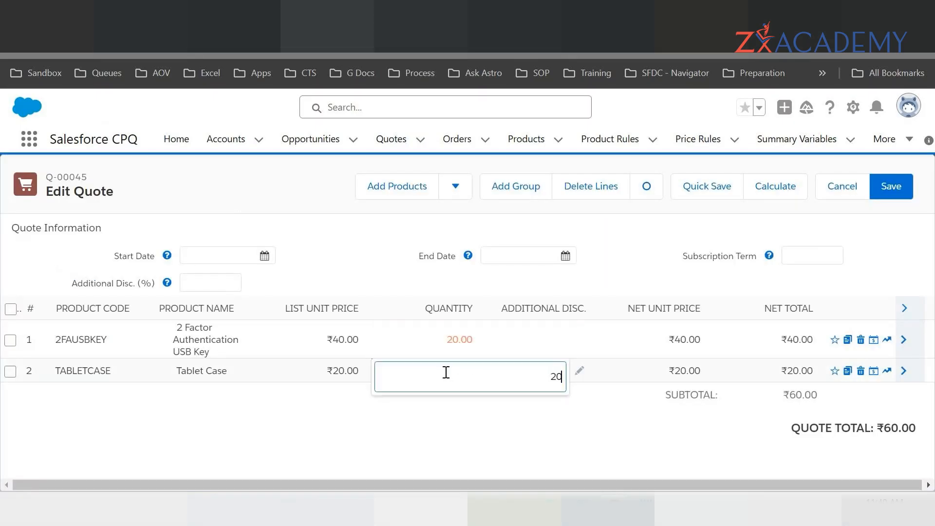
click(433, 436)
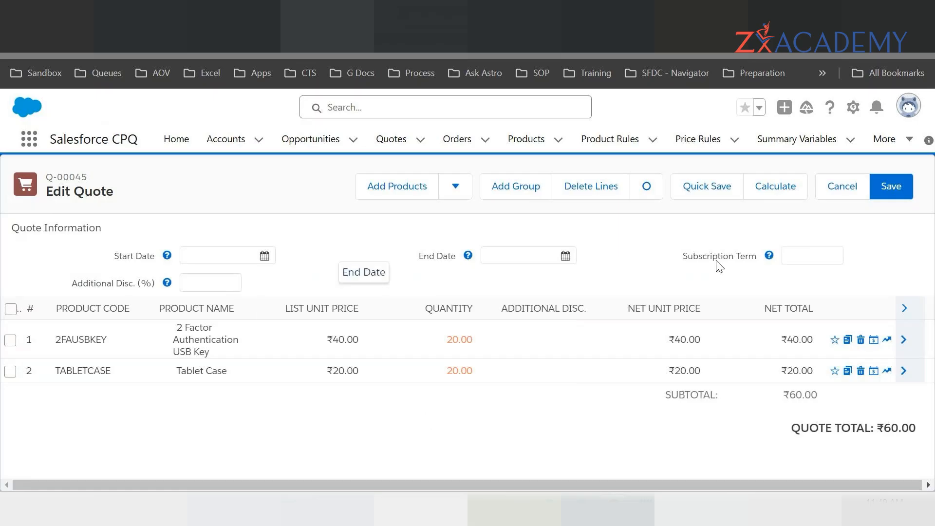
click(770, 182)
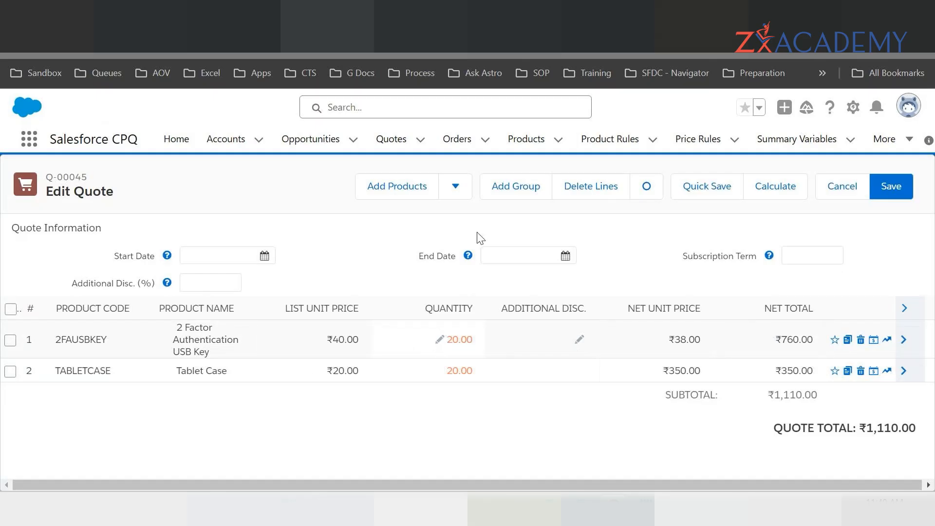
- Compare the 2 Factor Authentication USB Key line's net unit price with the Range Percent Discount tiers
click(511, 14)
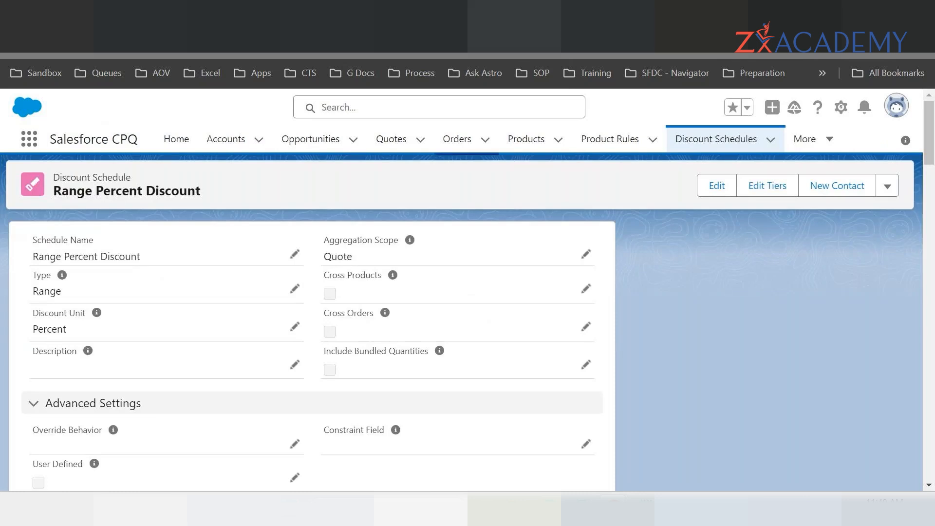
click(599, 14)
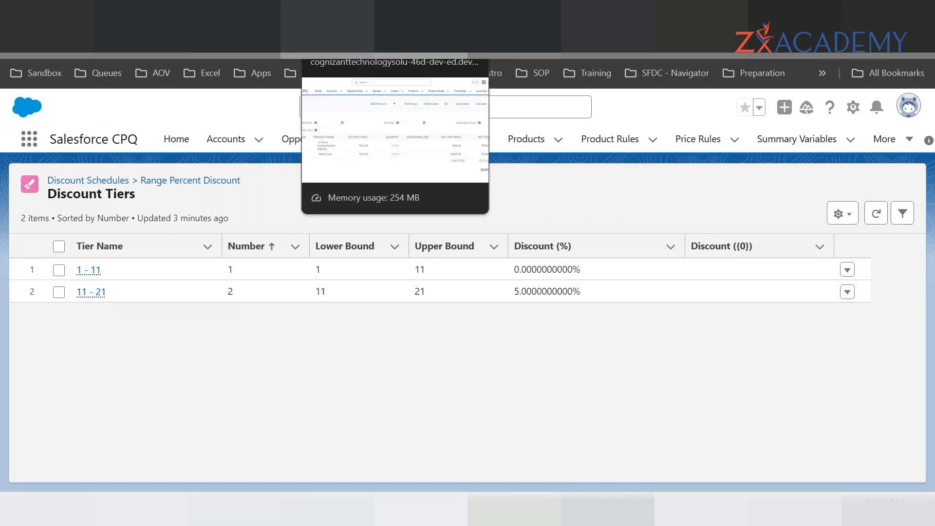
click(341, 12)
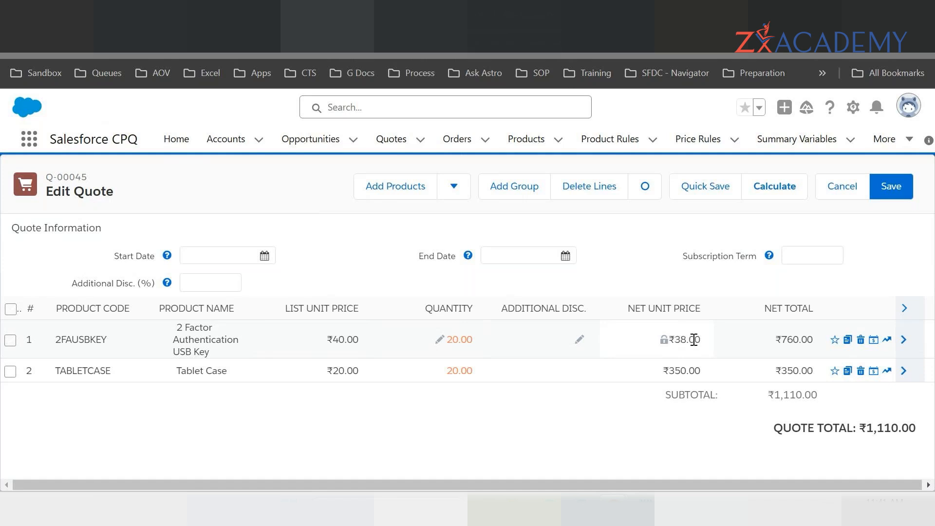
drag(701, 340, 674, 340)
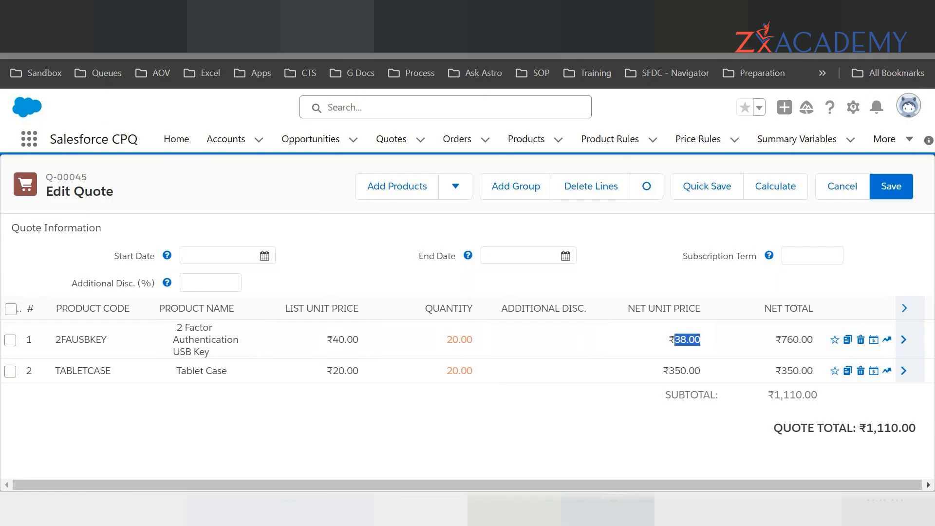
- Go back to the Slab Discount - Amount schedule and open the recently viewed discount schedules list
click(327, 15)
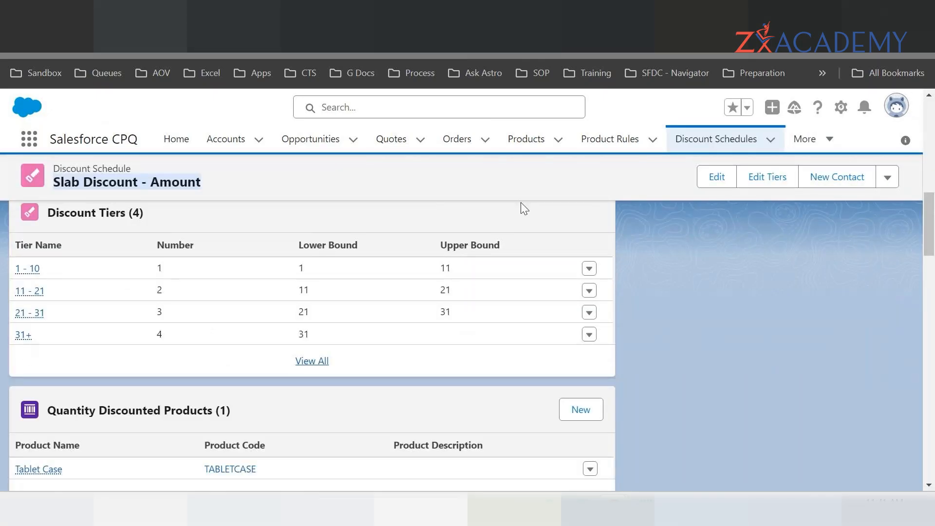
scroll(350, 309, up, 5)
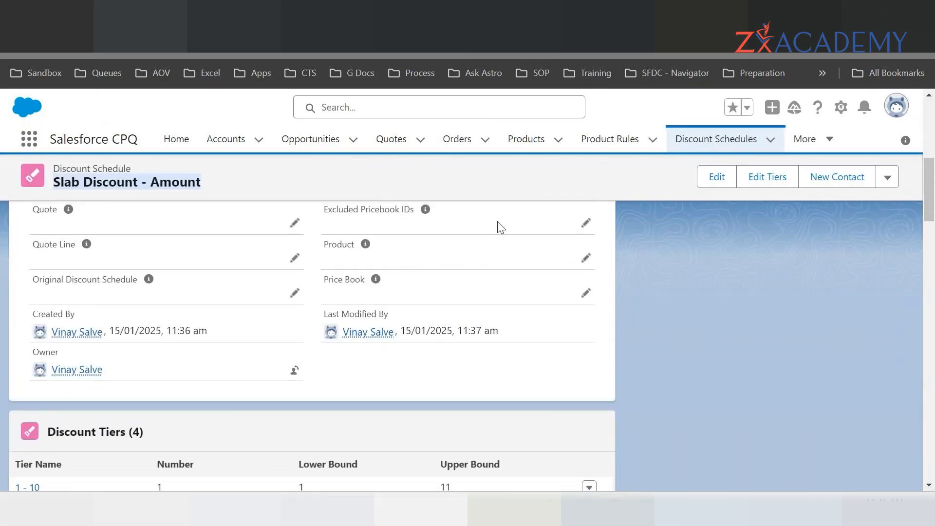
click(659, 153)
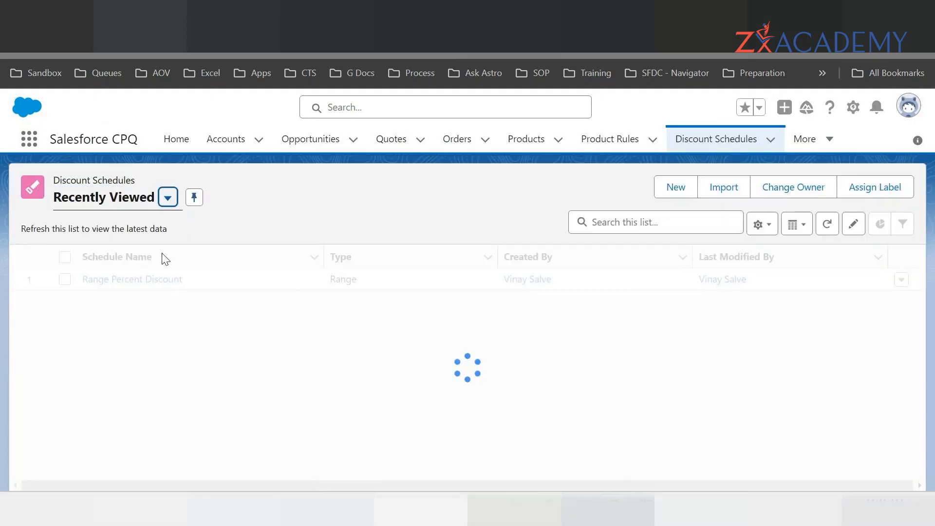
- Show all discount schedules in the list and open the Slab Discount - Amount schedule
click(168, 207)
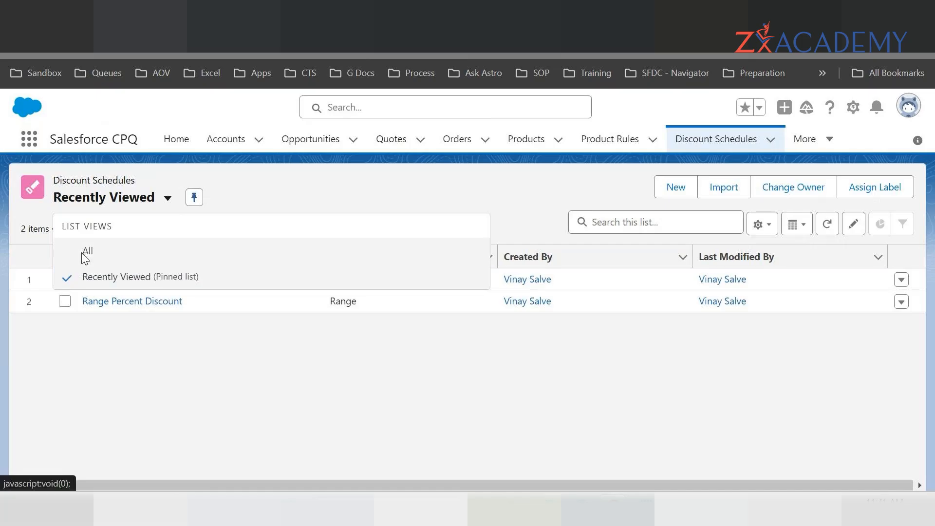
click(84, 251)
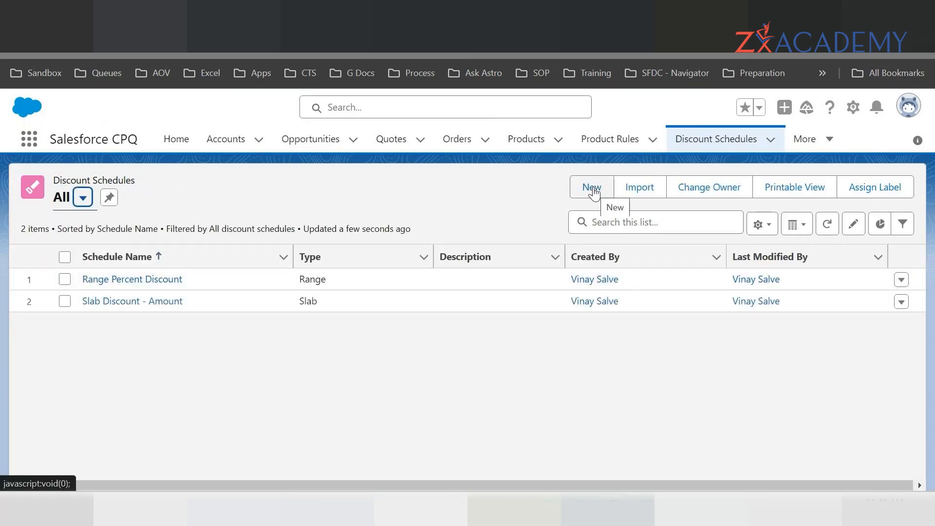
click(115, 302)
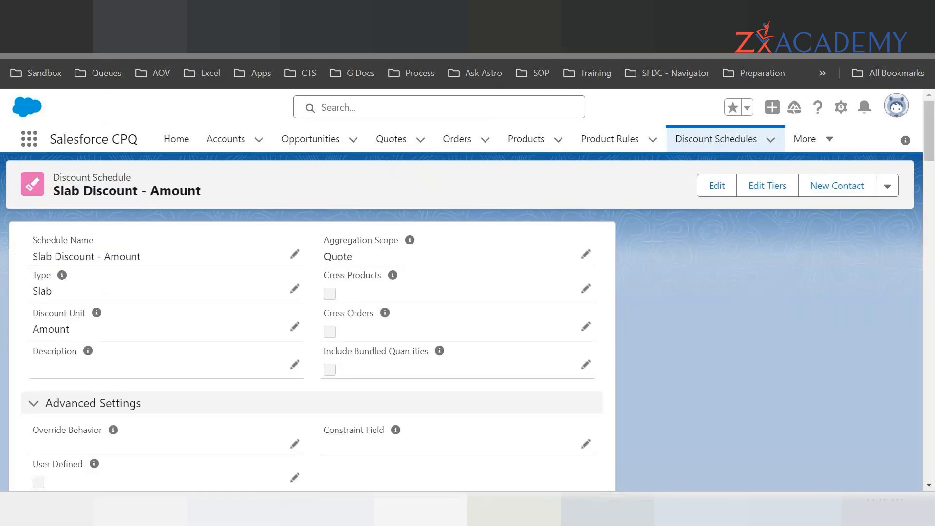
- Review the Slab Discount - Amount schedule's fields and tiers, and open the record for editing at its Advanced Settings
scroll(266, 321, down, 5)
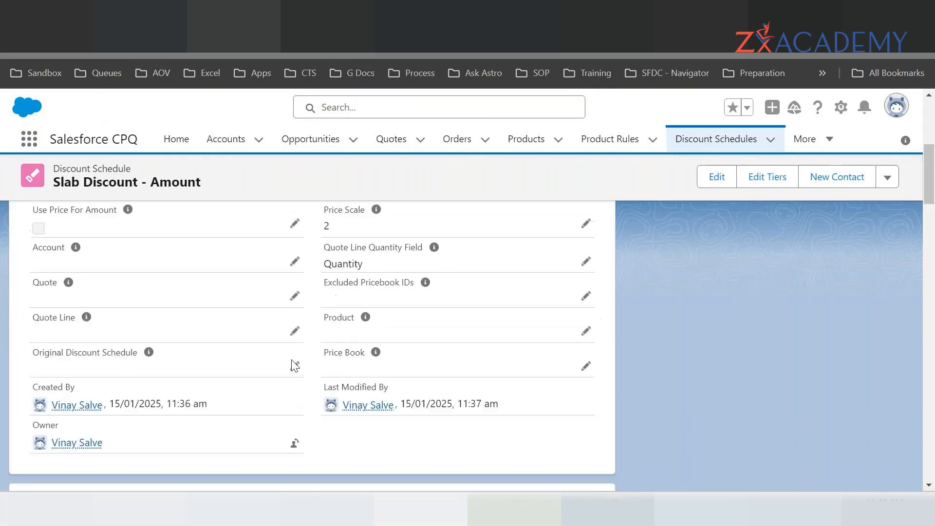
scroll(295, 365, down, 5)
scroll(209, 407, down, 2)
scroll(244, 378, up, 2)
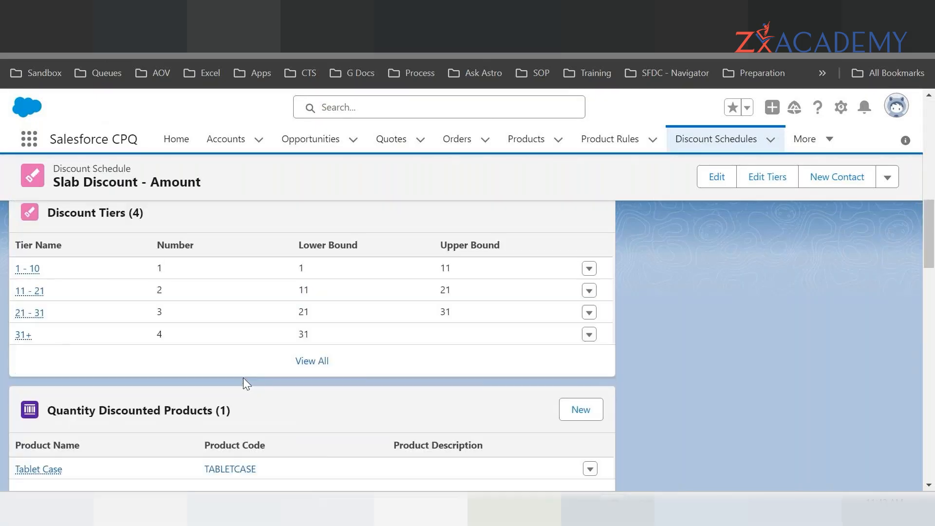
scroll(244, 378, up, 10)
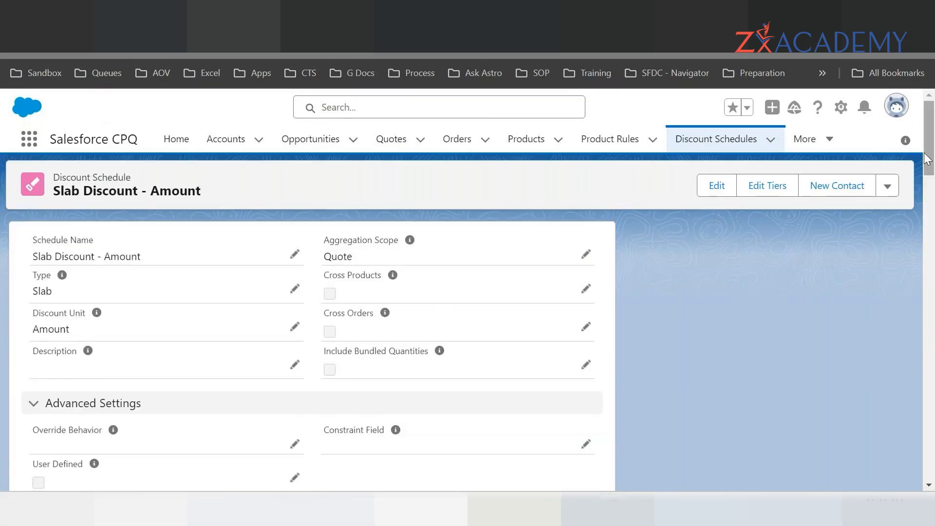
scroll(927, 158, down, 4)
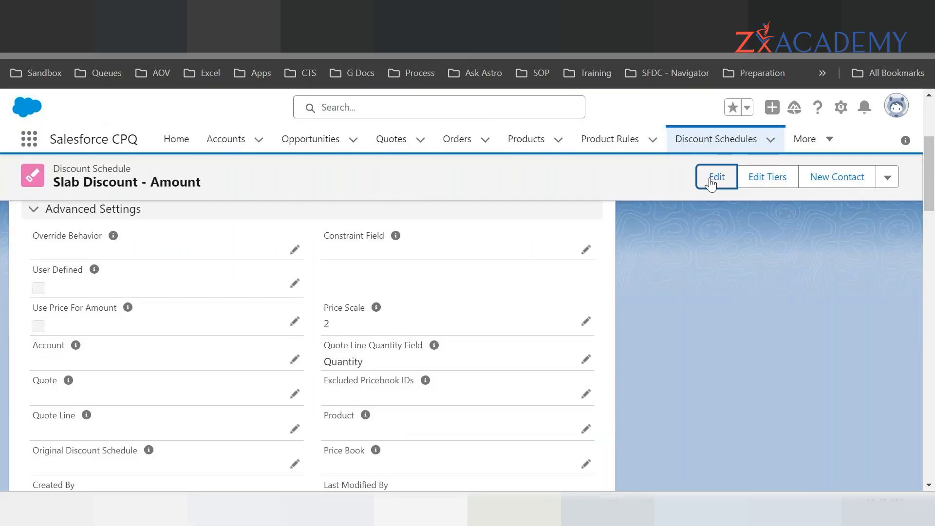
click(714, 177)
drag(771, 157, 766, 250)
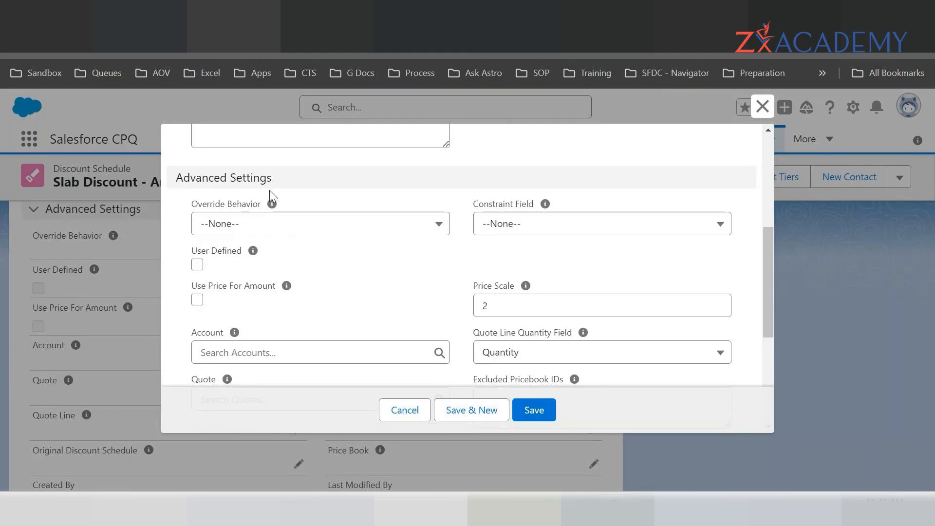
scroll(771, 246, down, 1)
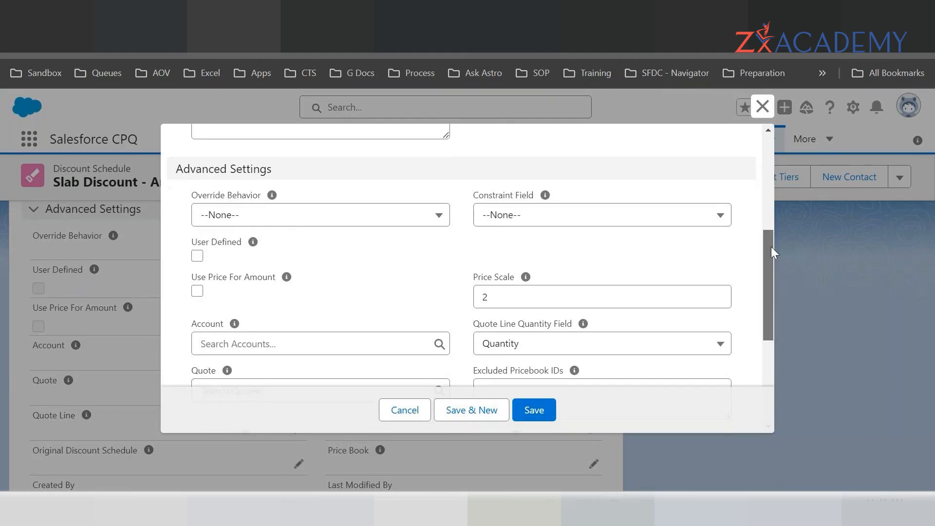
mouse_move(771, 247)
mouse_down()
mouse_move(773, 258)
mouse_move(770, 248)
mouse_up()
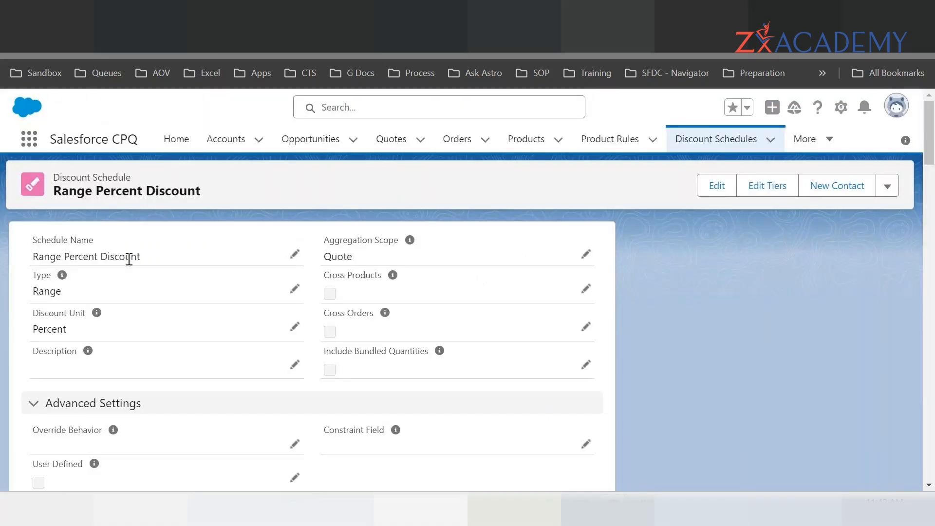
- Open the full discount tier list of the Range Percent Discount schedule in a new tab
scroll(129, 258, down, 3)
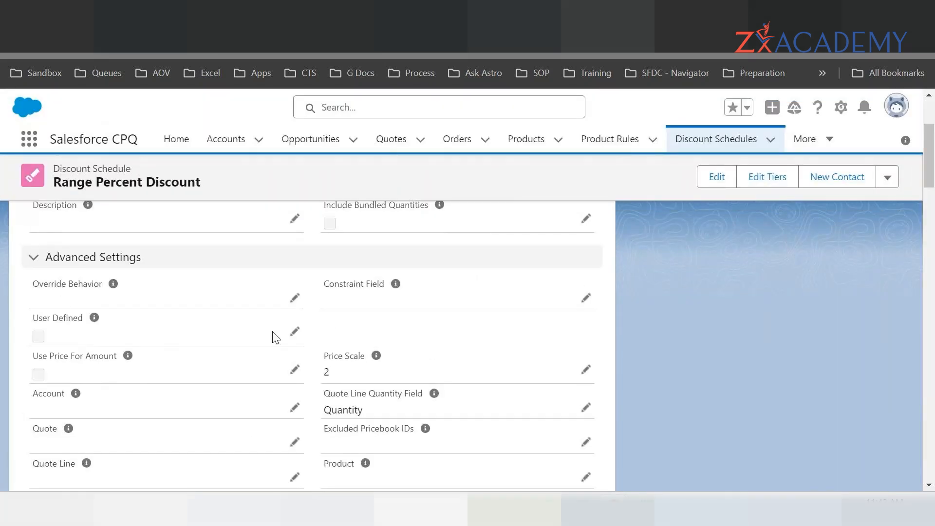
scroll(271, 335, down, 4)
scroll(310, 385, down, 3)
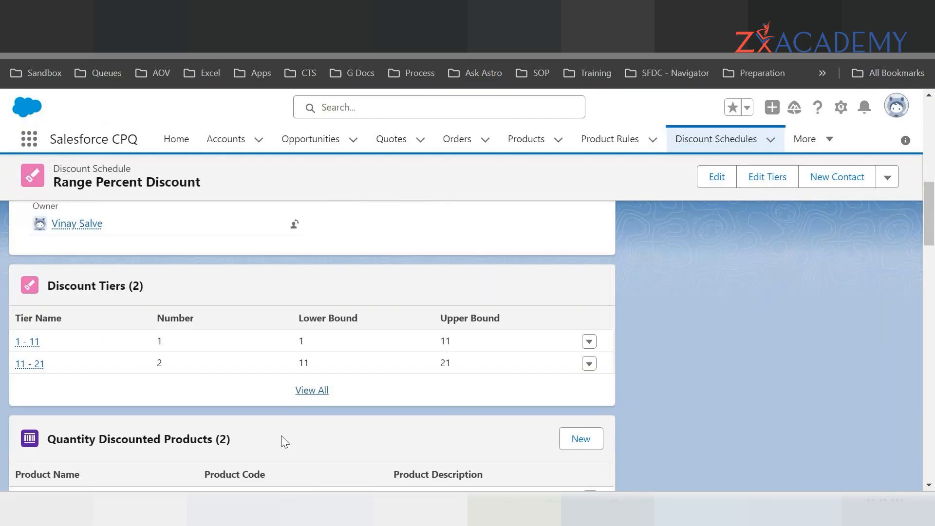
right_click(311, 389)
click(358, 243)
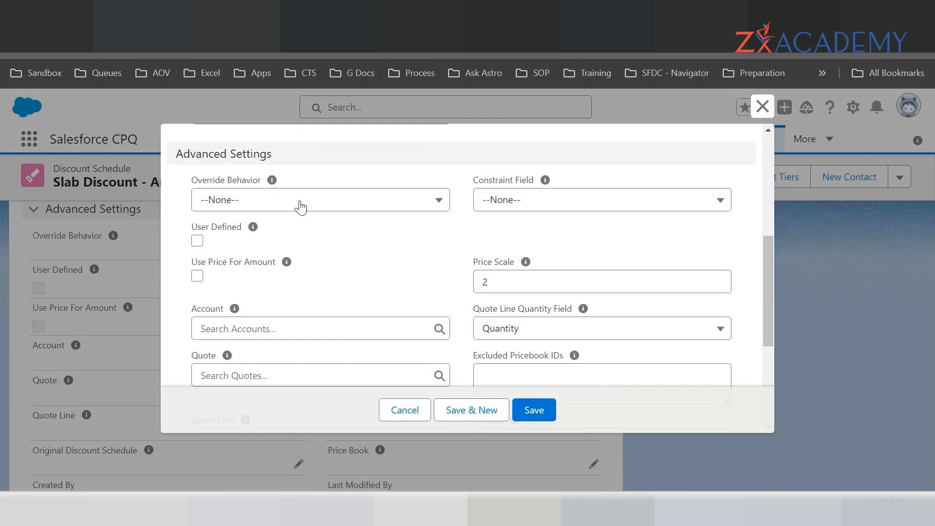
- Set Slab Discount - Amount's Override Behavior to All and relate it to the two Range Percent Discount tiers
click(299, 205)
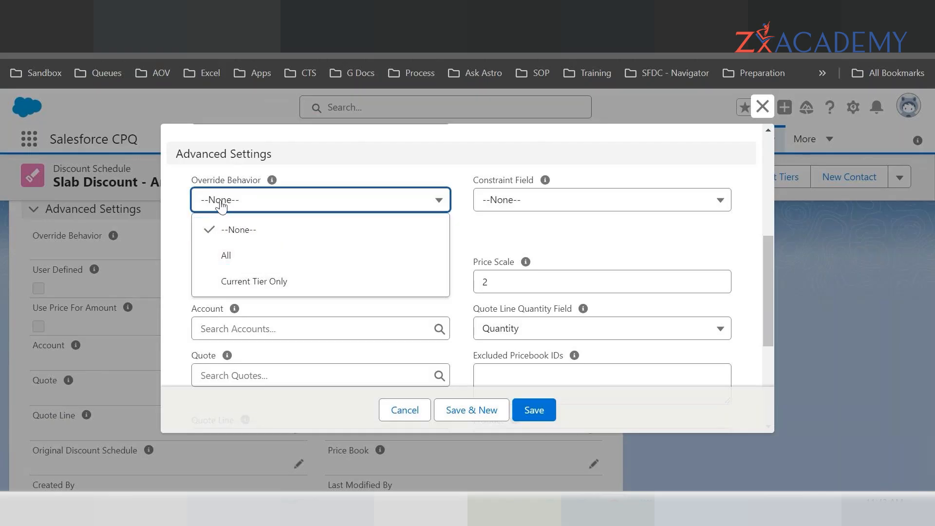
click(226, 258)
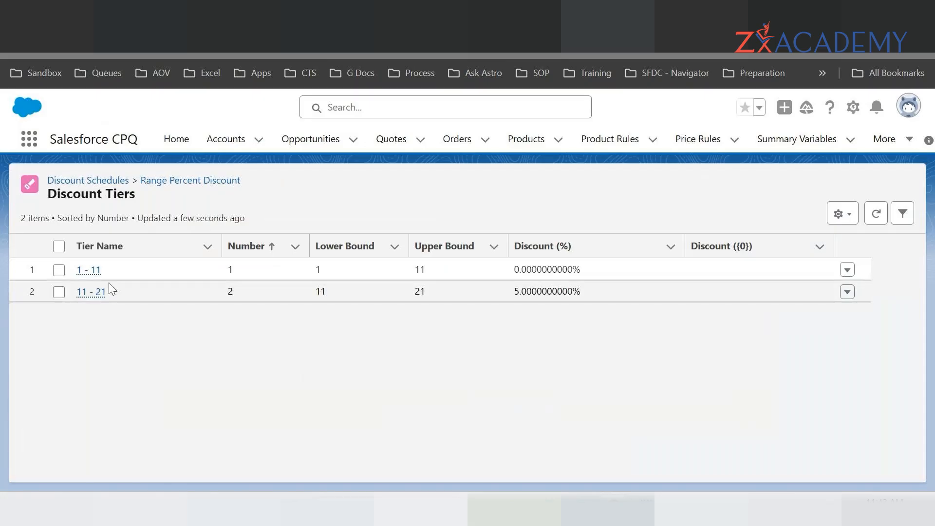
mouse_move(86, 301)
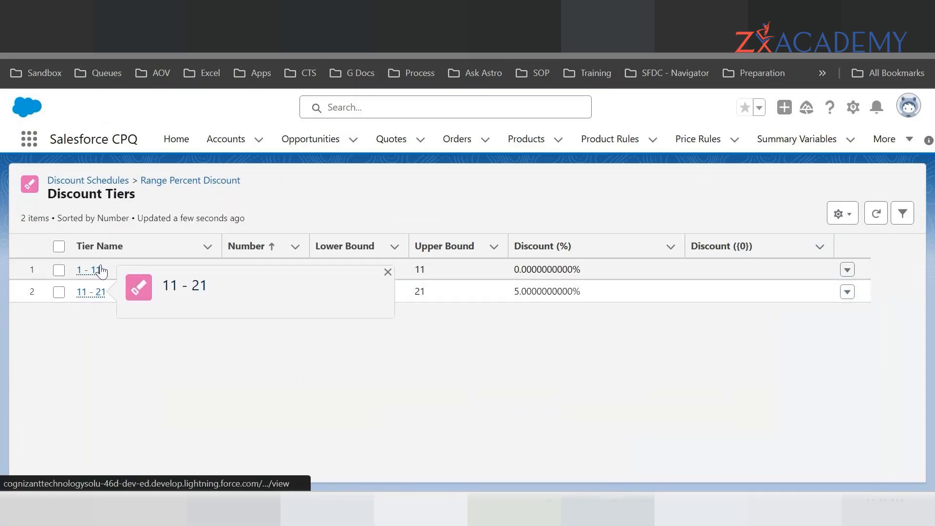
mouse_move(91, 282)
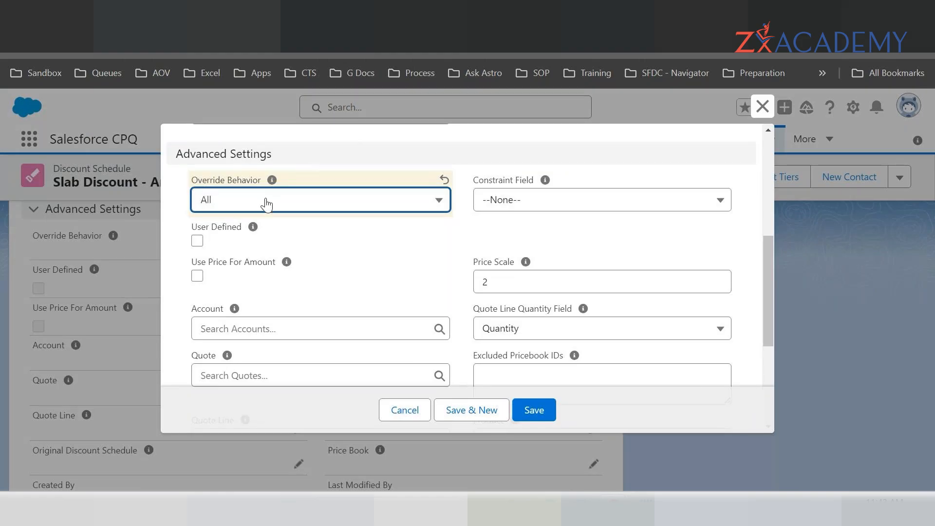
- Change the Override Behavior to Current Tier Only and check what it means for the discounts in the Range Percent Discount tiers
click(223, 208)
click(232, 208)
click(223, 279)
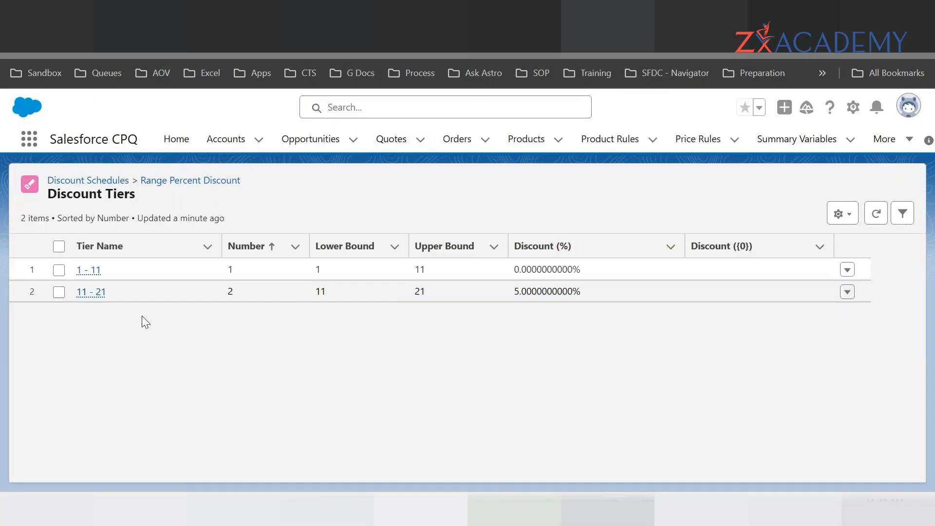
mouse_move(100, 272)
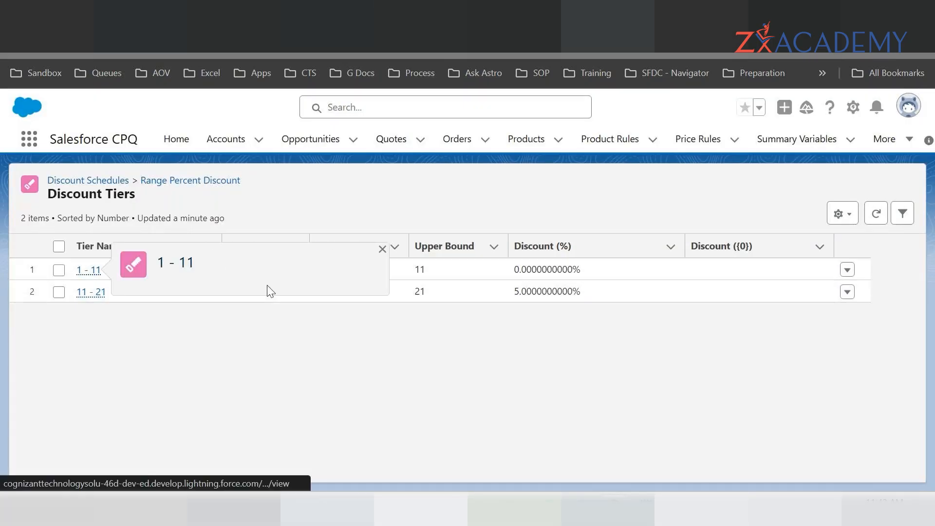
drag(586, 269, 100, 279)
click(90, 367)
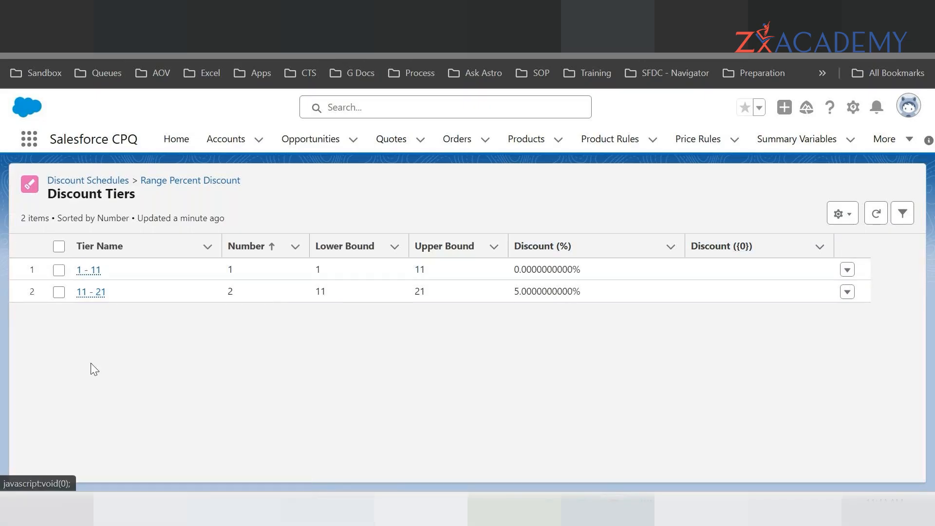
drag(591, 291, 504, 297)
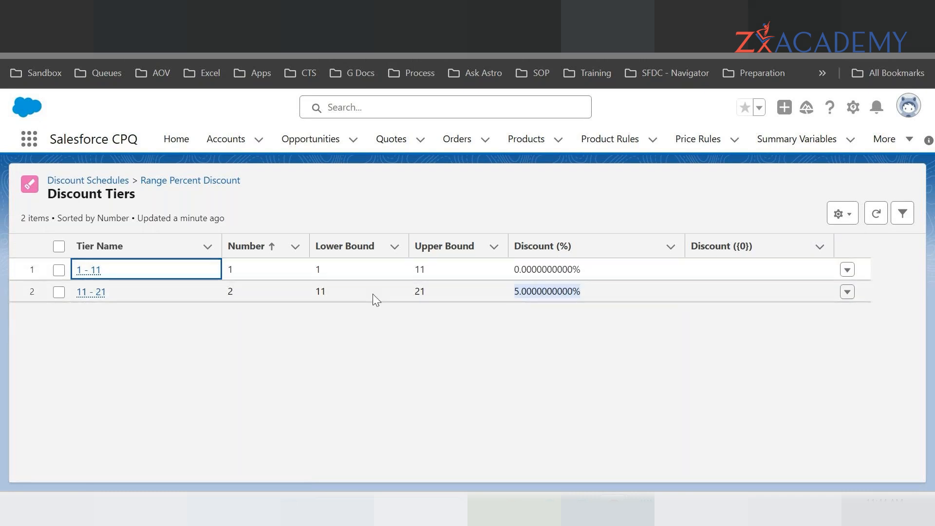
click(560, 291)
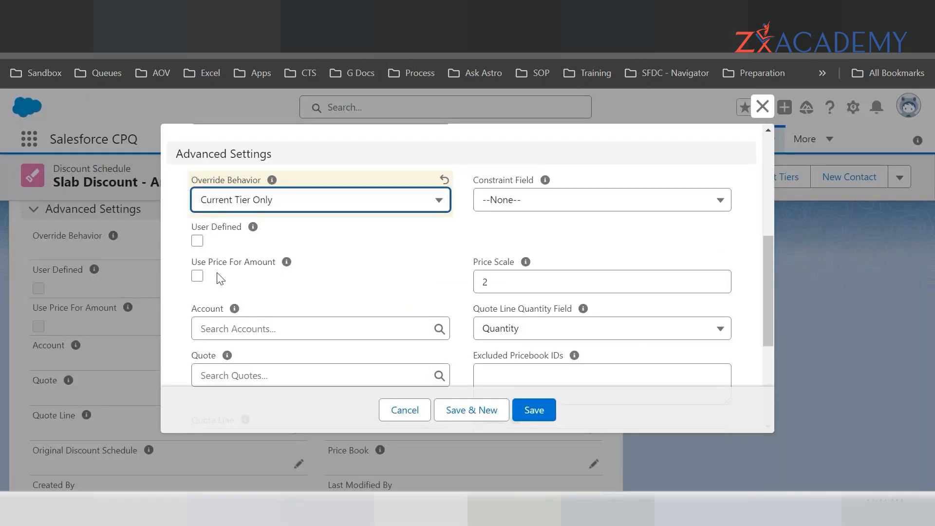
- Reset the Override Behavior of Slab Discount - Amount to --None--
click(438, 202)
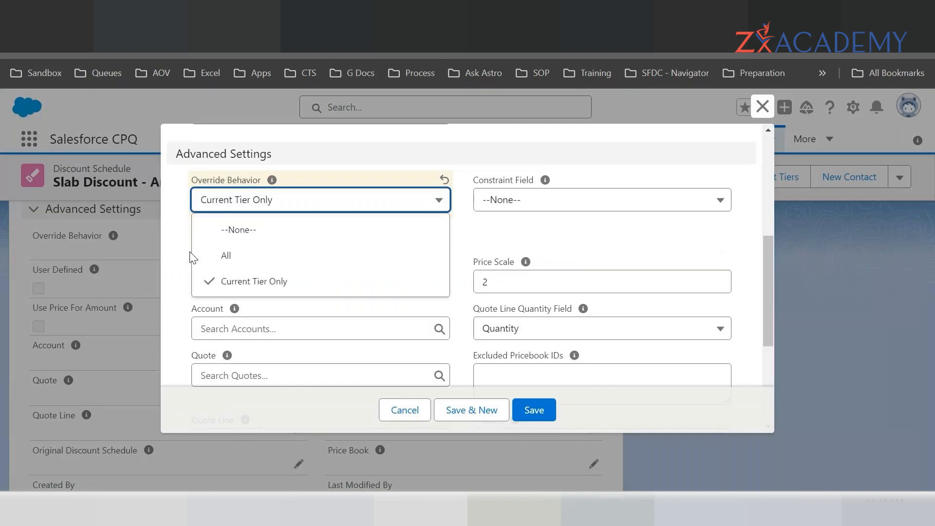
click(226, 229)
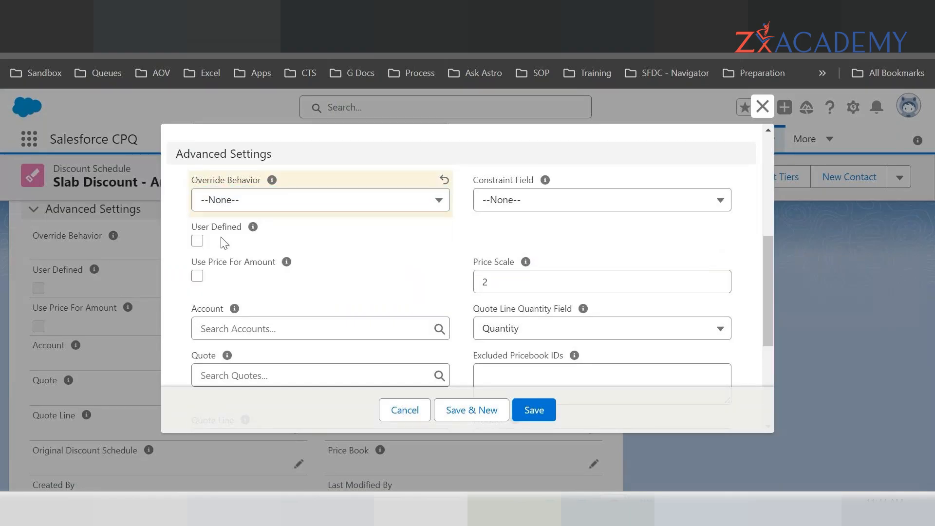
mouse_move(252, 229)
click(222, 204)
click(533, 226)
- Enable Use Price For Amount, read its help text, clear the option again and look over the Override Behavior choices
click(197, 276)
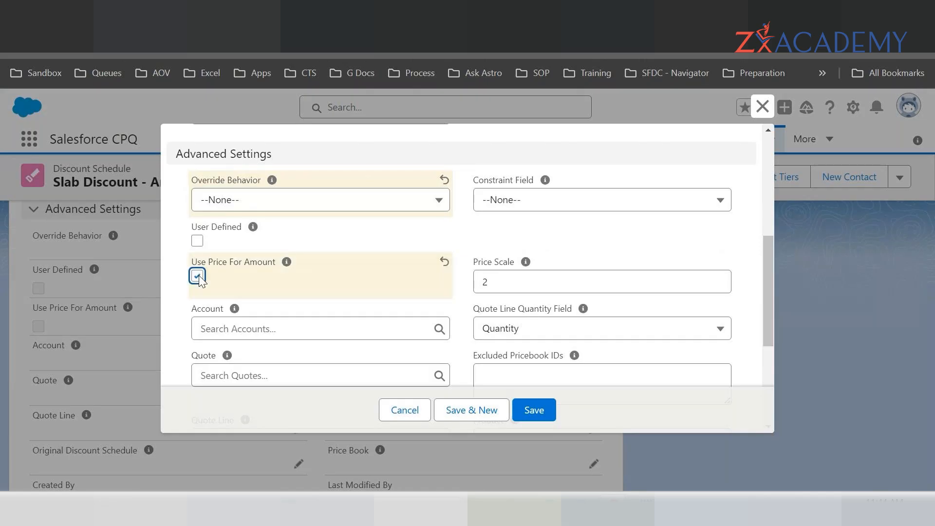
mouse_move(287, 266)
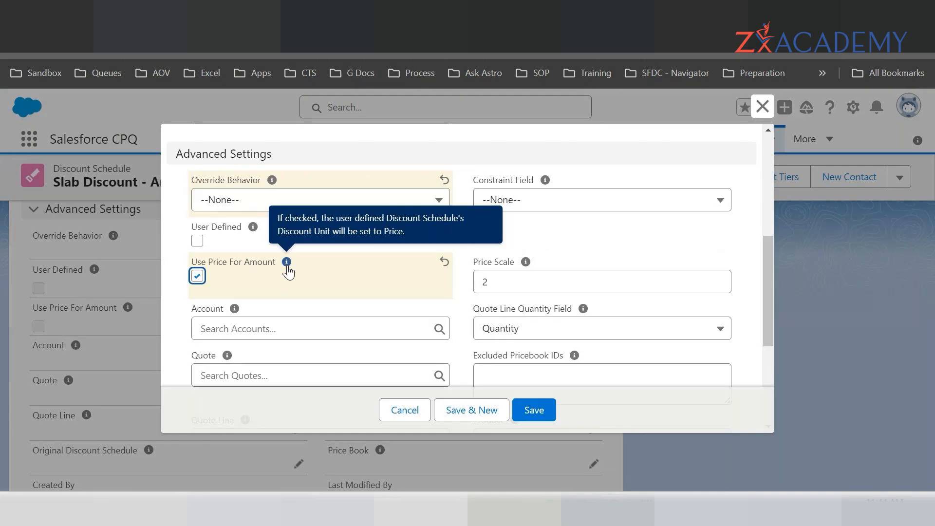
click(197, 276)
click(267, 205)
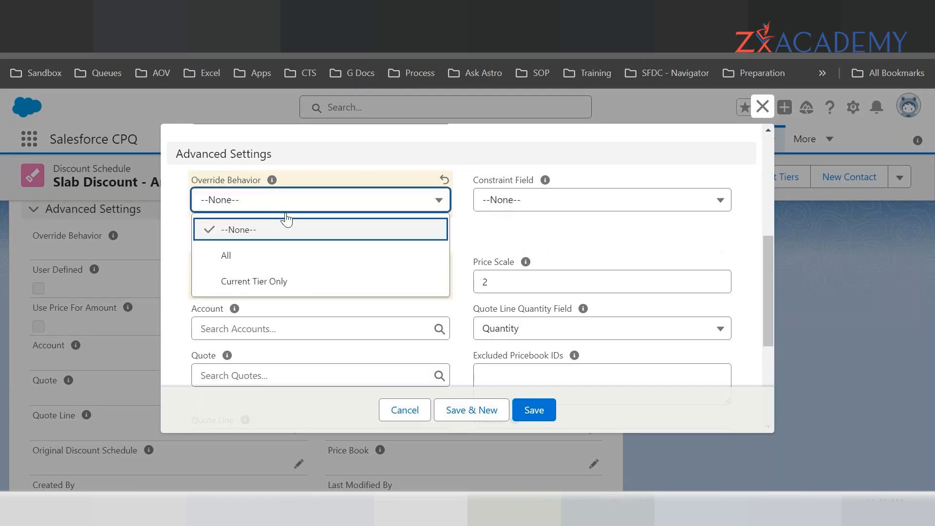
click(471, 232)
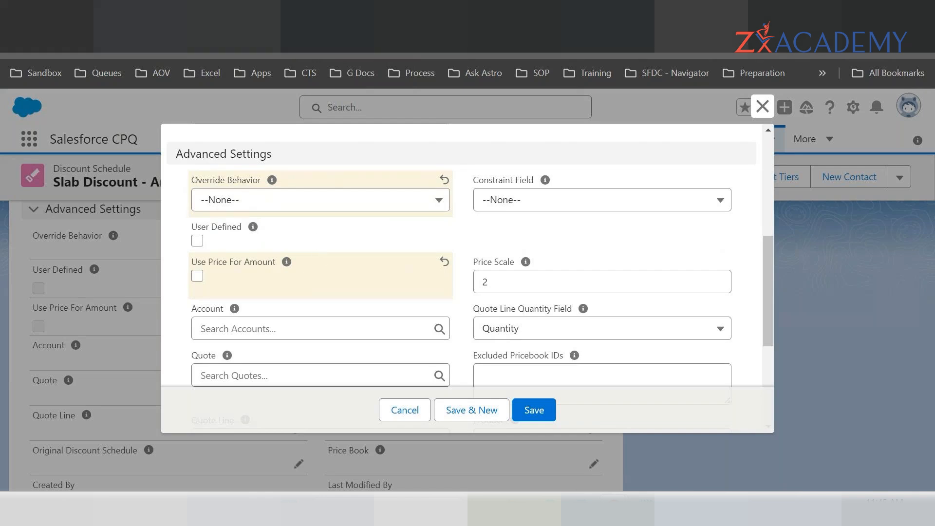
- Switch to the GoTo meeting, unmute the microphone, and return to the discount schedule's edit form
key(ctrl+Tab)
click(347, 468)
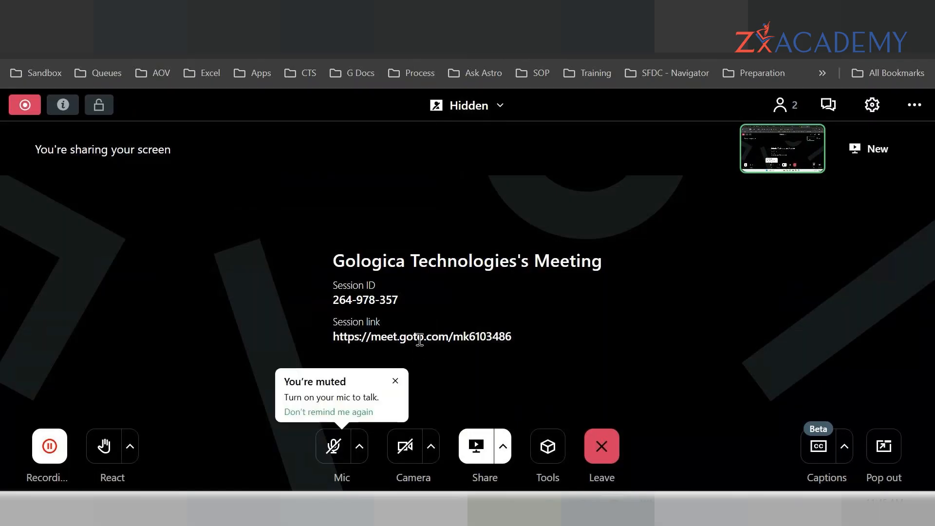
click(334, 446)
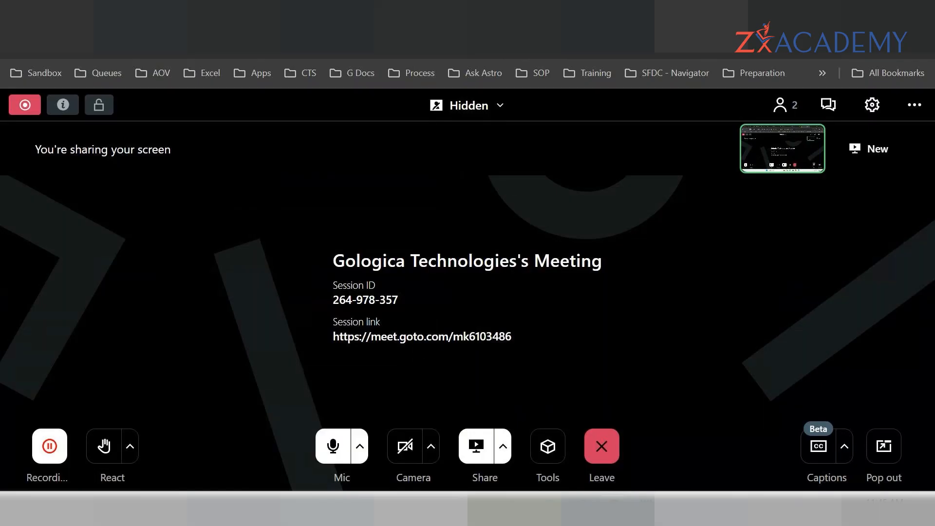
key(ctrl+Tab)
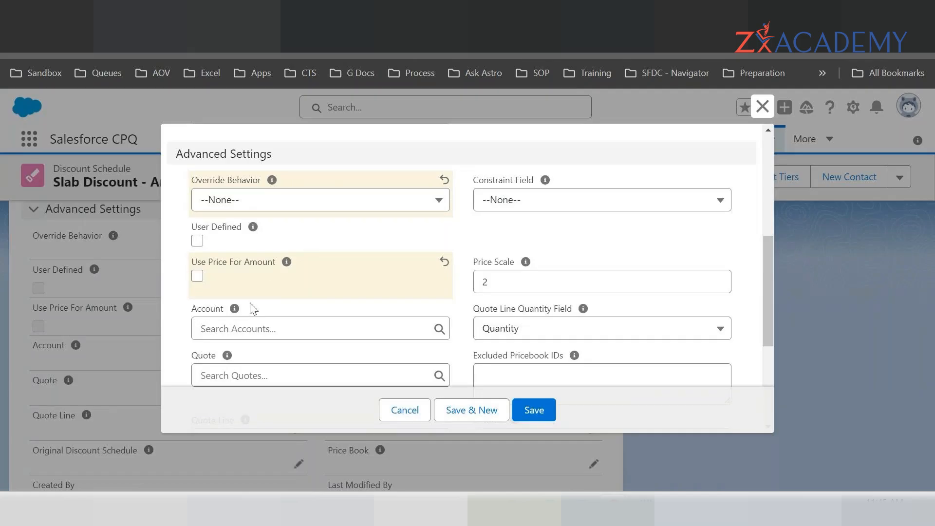
- Enable Use Price For Amount for Slab Discount - Amount and review the form's type, discount unit and advanced settings
click(197, 276)
scroll(287, 268, up, 2)
scroll(287, 267, up, 2)
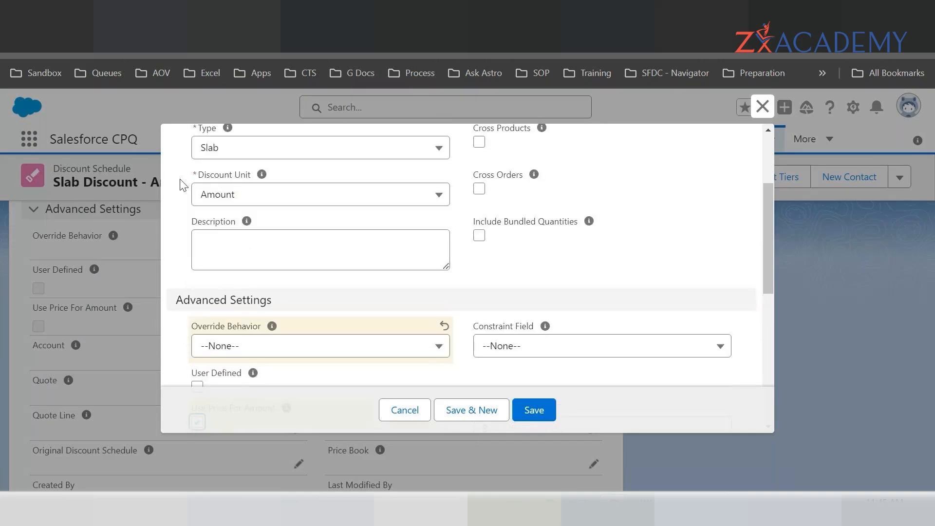
scroll(302, 200, up, 3)
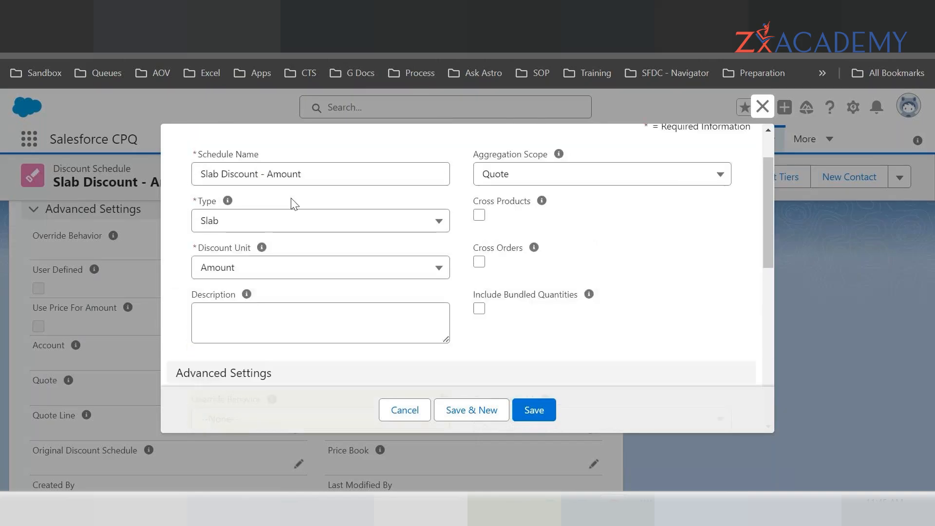
scroll(311, 273, down, 3)
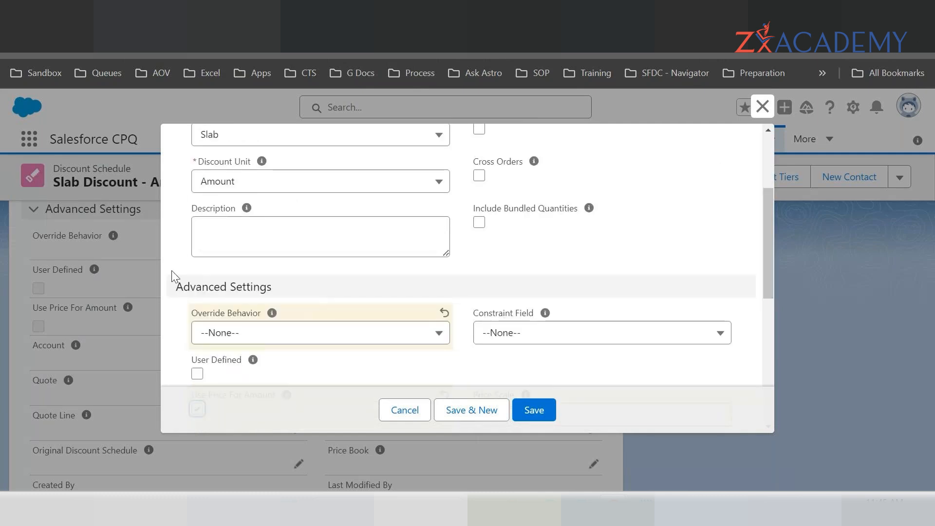
scroll(263, 312, down, 3)
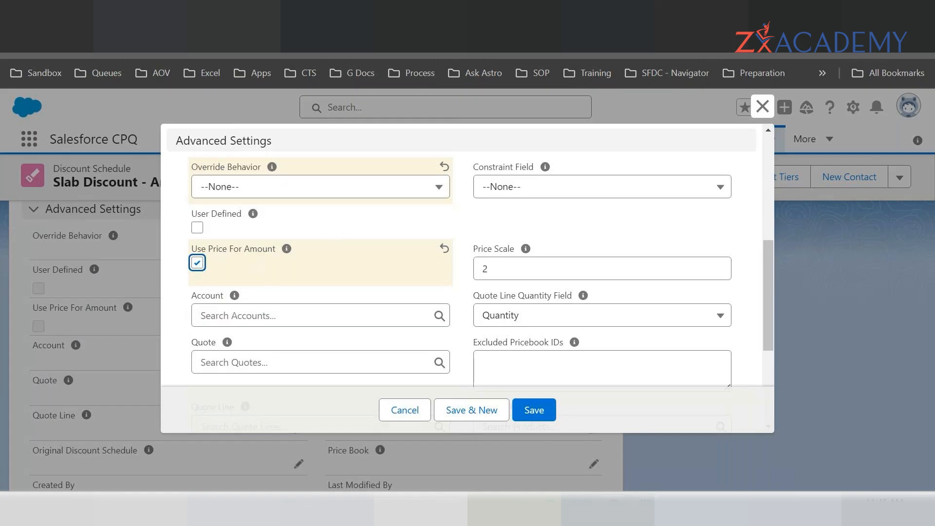
- Switch to the Notepad notes, add the lines "ABC - 100" and "discount schedule - 100", and return to the discount schedule's edit form
key(alt+Tab)
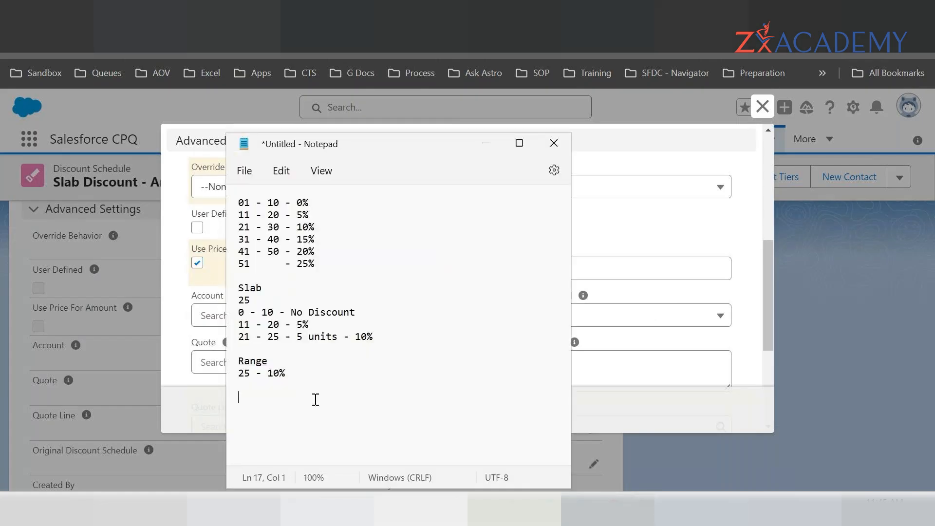
text(ABC)
key(BackSpace)
text(C -)
text( 100 )
text(discoun)
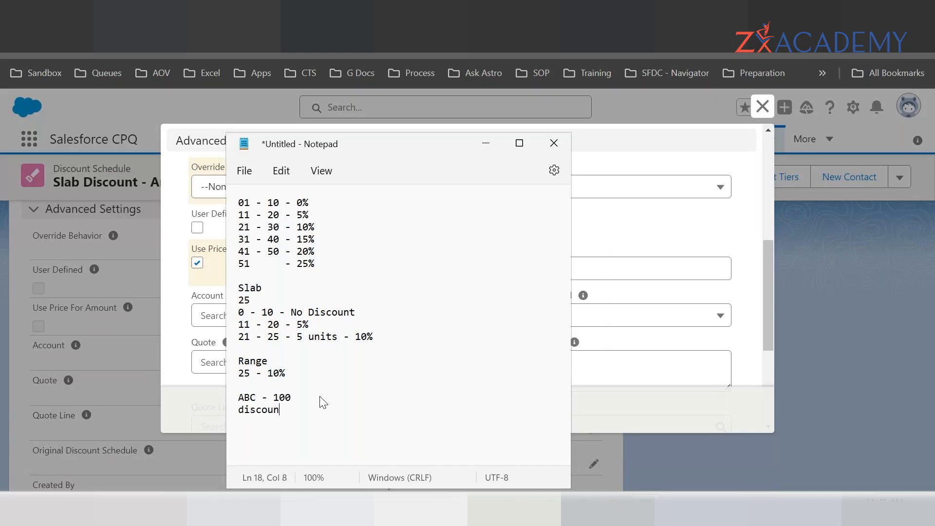
text(t schedule - 100)
key(Return)
click(485, 143)
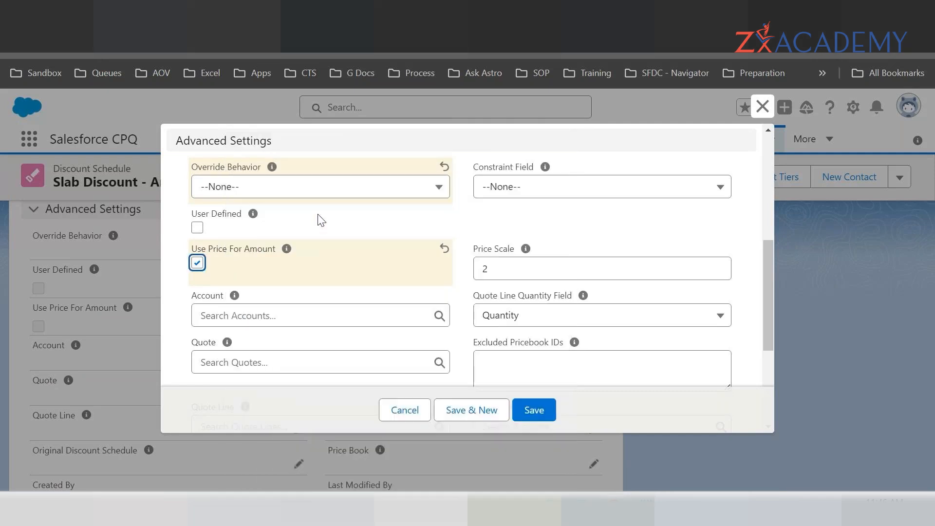
- Clear Use Price For Amount and look over the Override Behavior choices without picking one
click(197, 263)
click(249, 193)
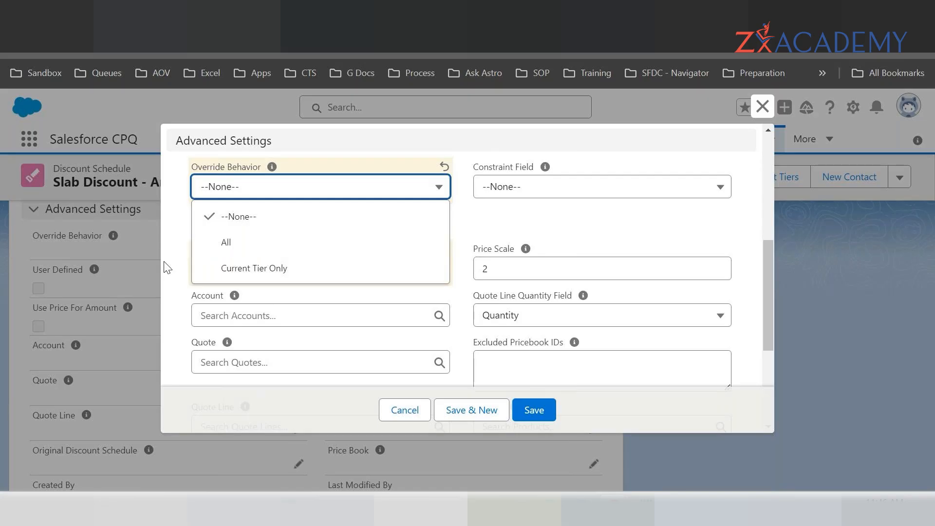
click(181, 253)
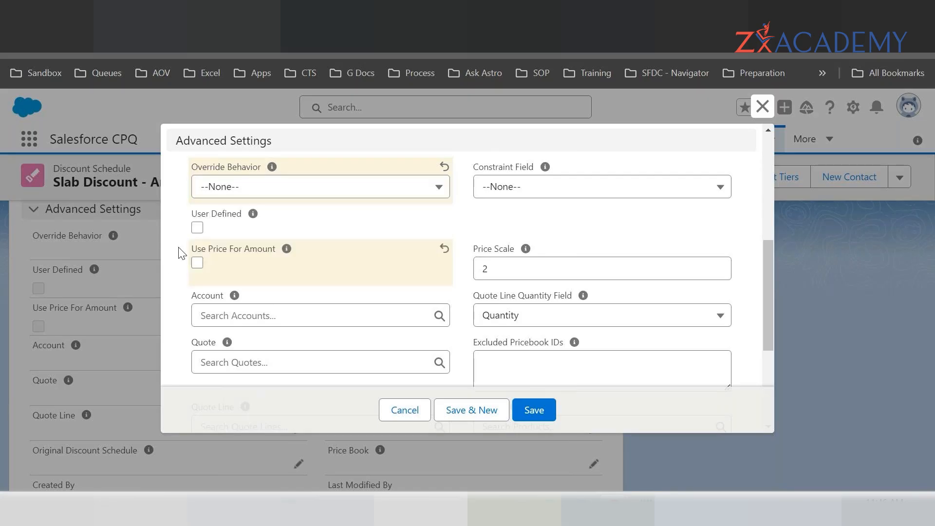
- Review the Account, Quote, Quote Line and Original Discount Schedule lookups in the advanced settings
scroll(208, 274, down, 1)
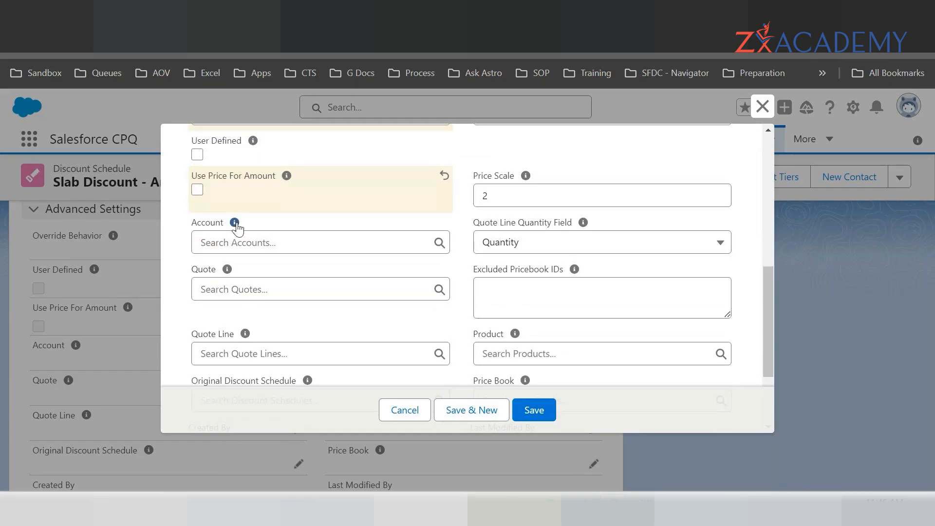
drag(192, 225, 227, 231)
click(196, 272)
double_click(196, 272)
click(213, 292)
scroll(213, 292, down, 2)
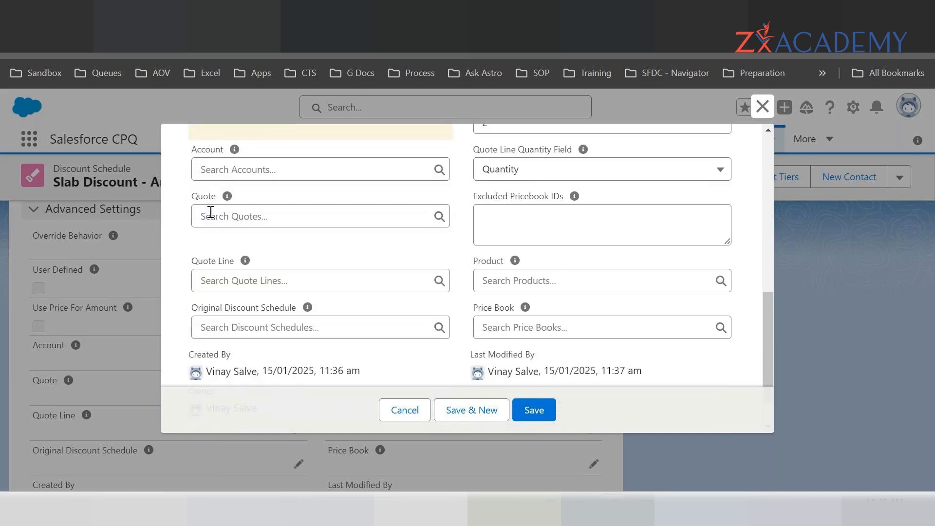
click(204, 280)
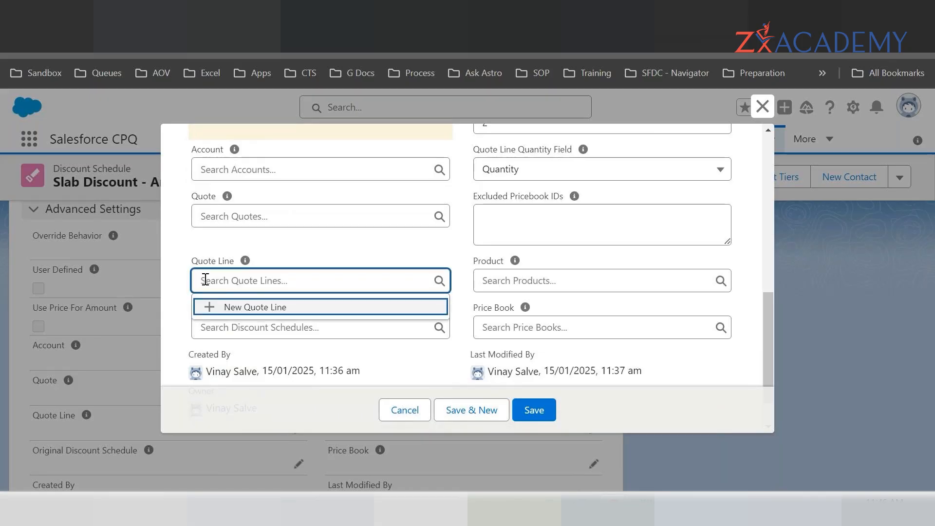
click(245, 260)
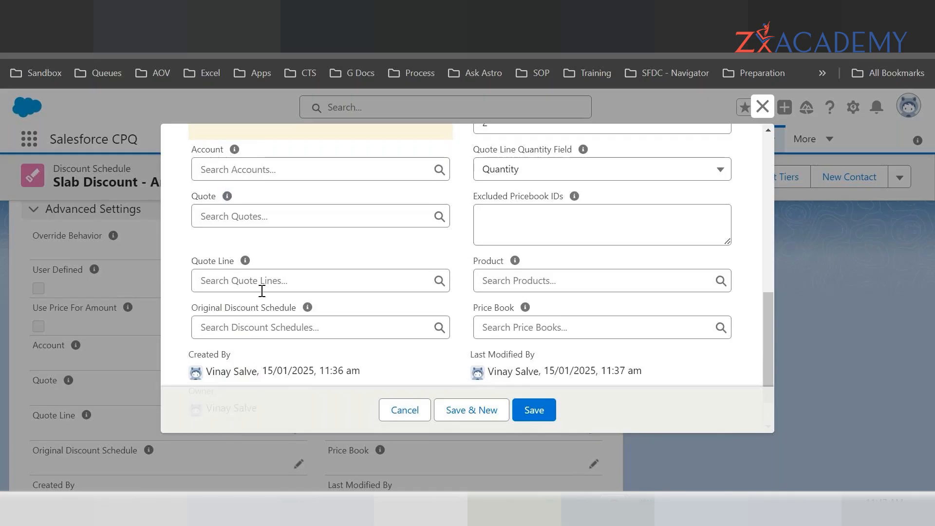
drag(191, 313, 299, 321)
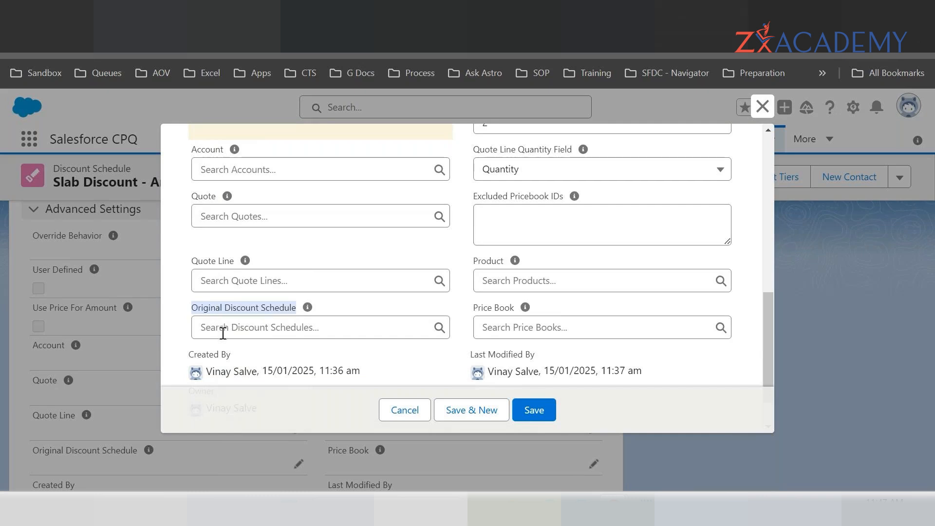
click(218, 247)
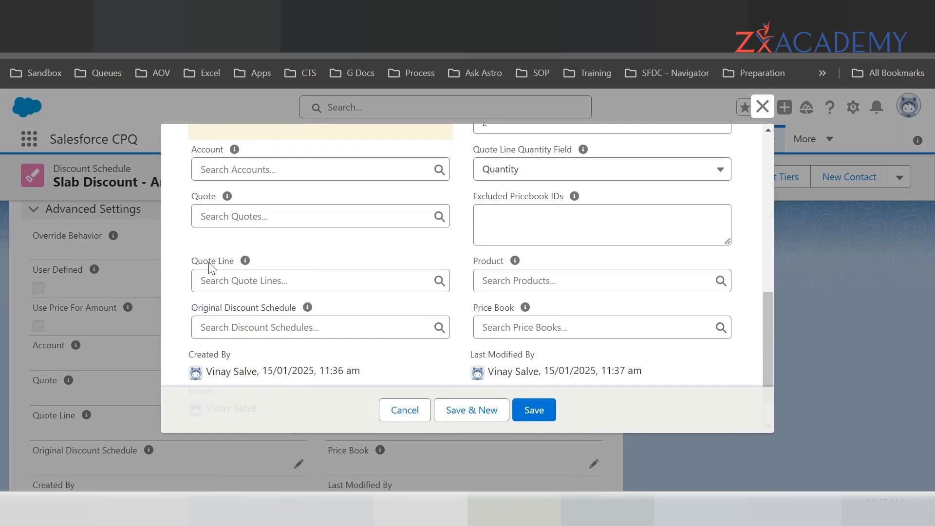
- Read the Constraint Field help text and look over its available choices
scroll(209, 264, up, 5)
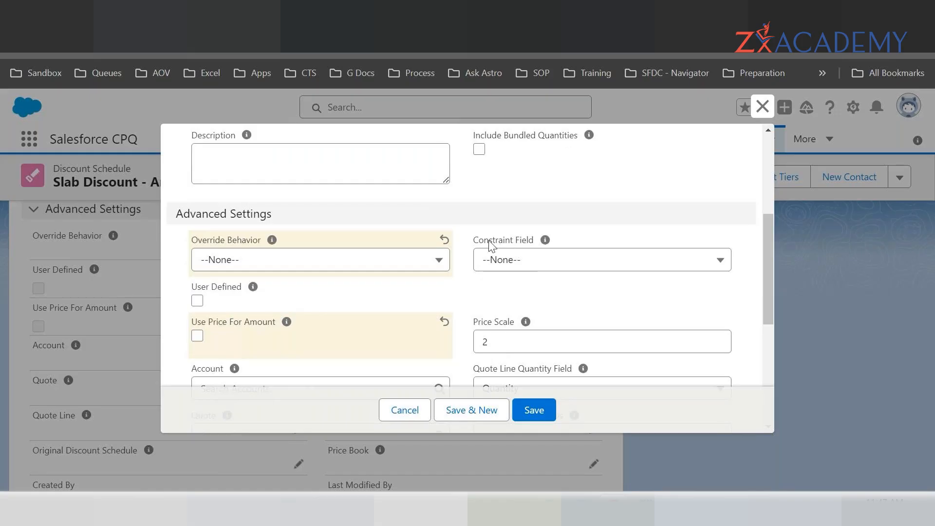
scroll(489, 241, down, 2)
mouse_move(545, 168)
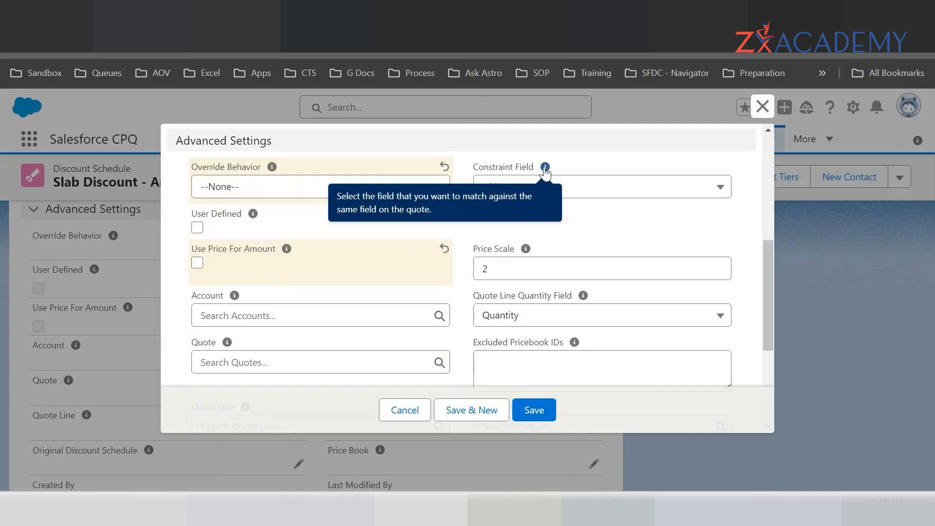
click(589, 193)
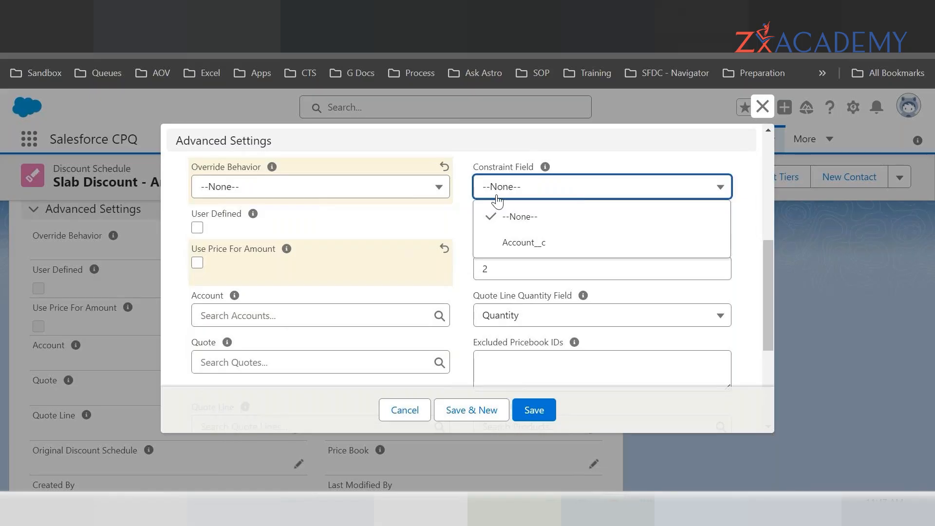
click(591, 165)
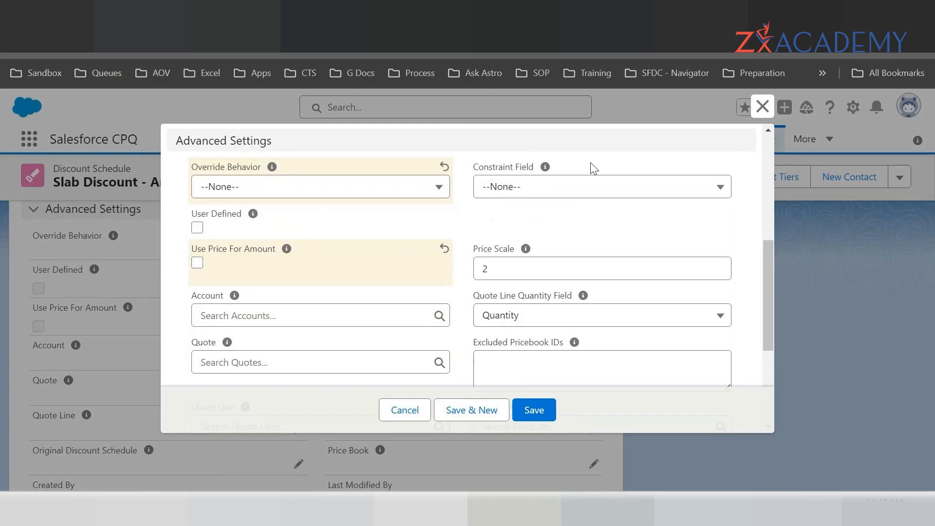
- Review the Price Scale help text and the Quote Line Quantity Field setting
scroll(588, 250, down, 1)
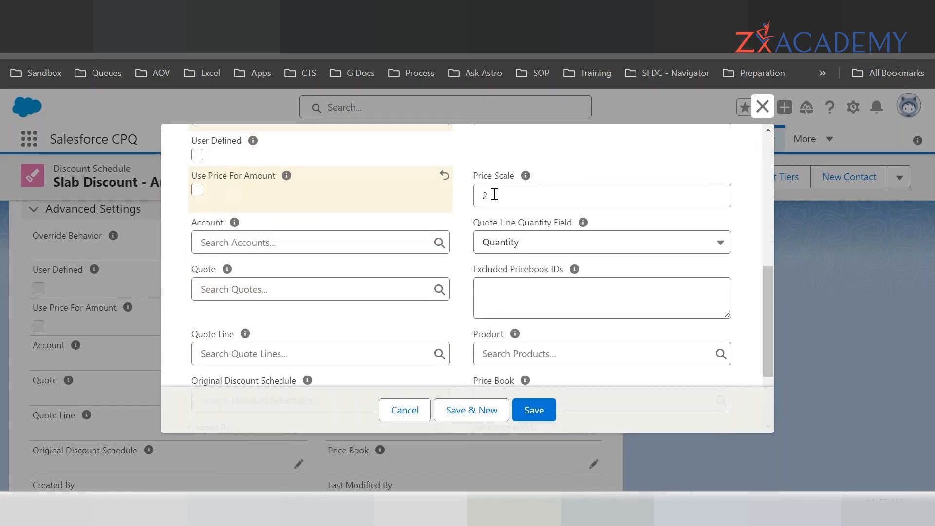
double_click(495, 194)
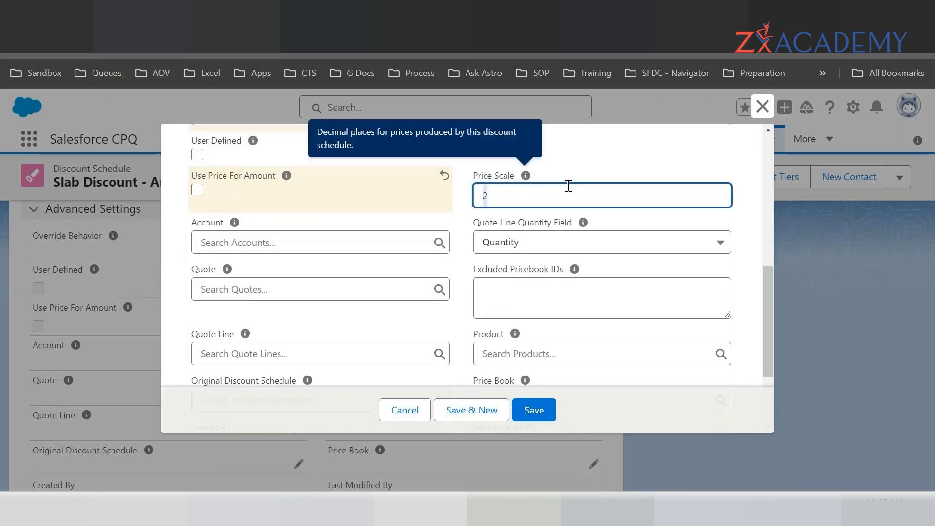
drag(477, 226, 575, 231)
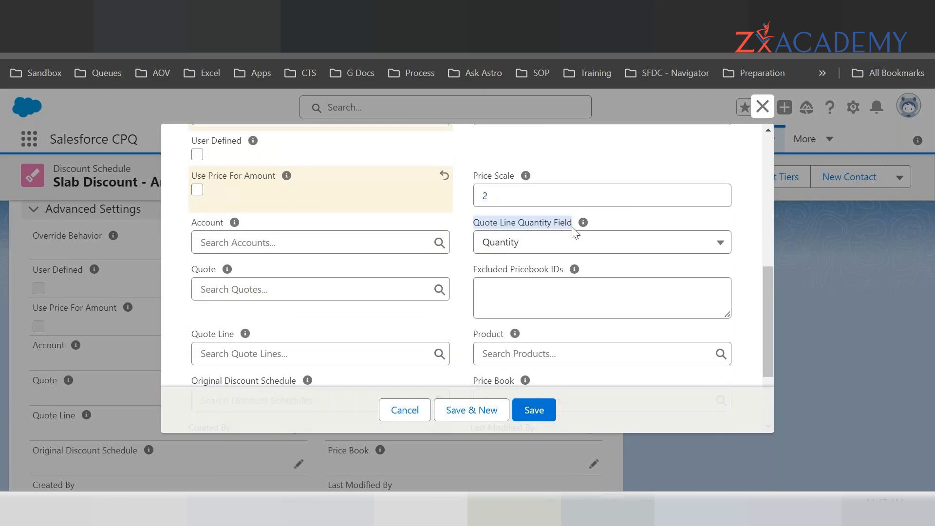
click(530, 248)
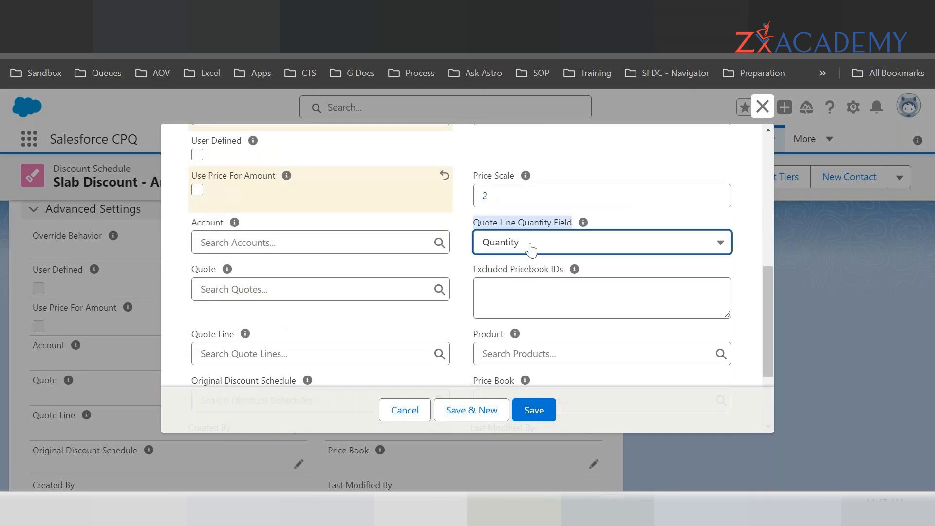
click(617, 227)
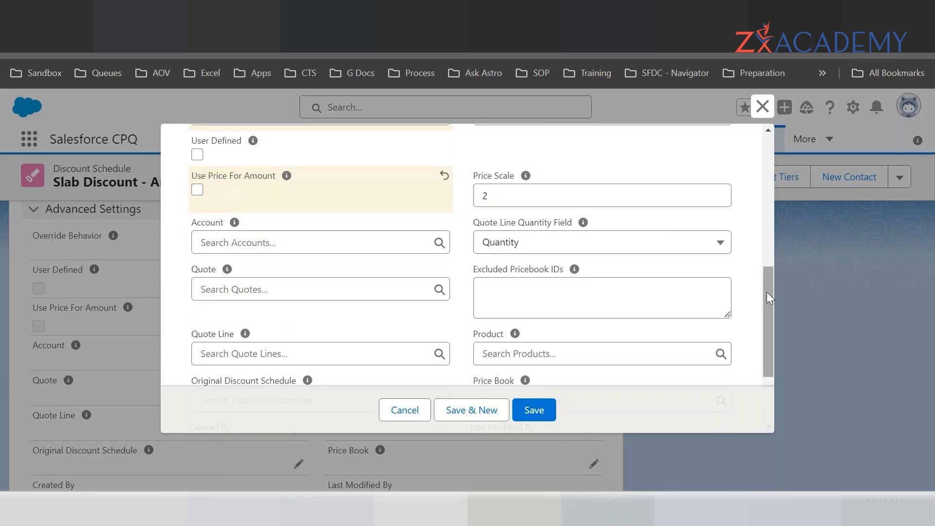
- Review the Excluded Pricebook IDs field and Product lookup, and check the Discount Schedule field on the Tablet Case product
drag(768, 277, 767, 324)
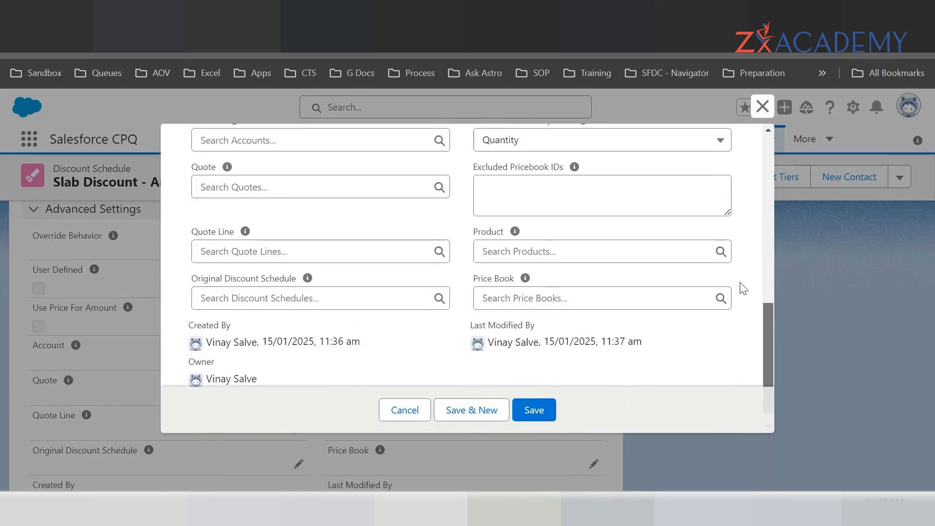
drag(473, 173, 560, 179)
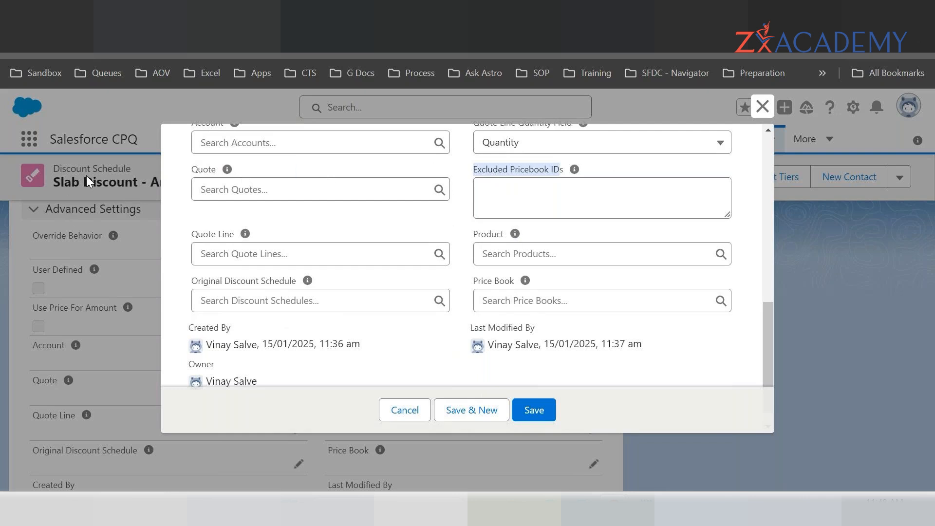
click(517, 192)
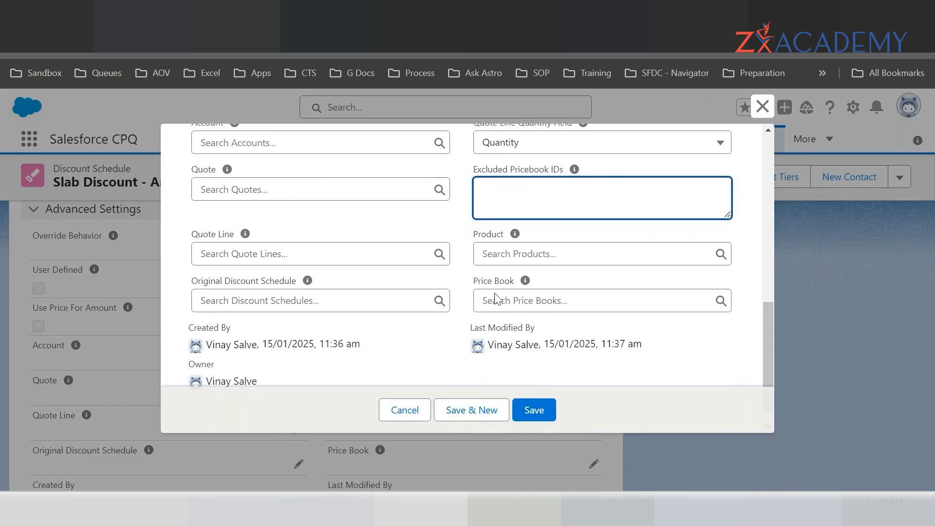
click(519, 254)
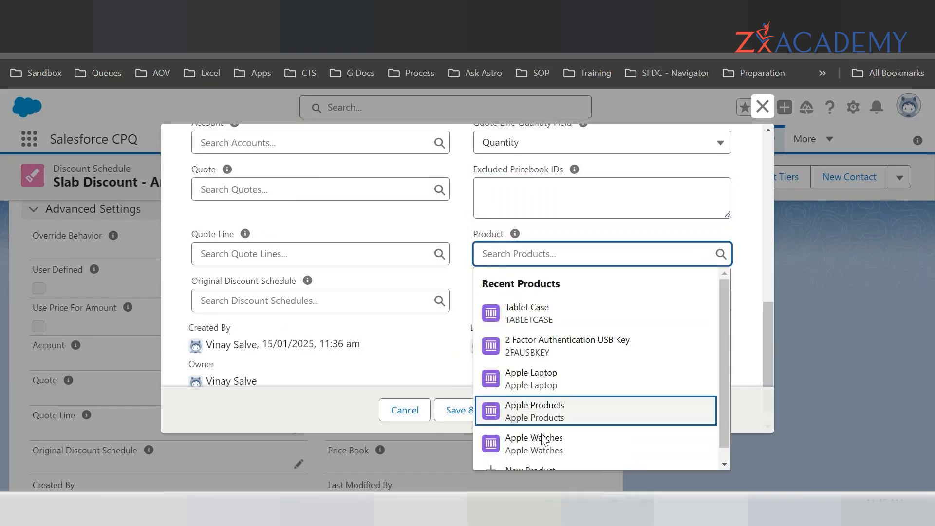
click(454, 229)
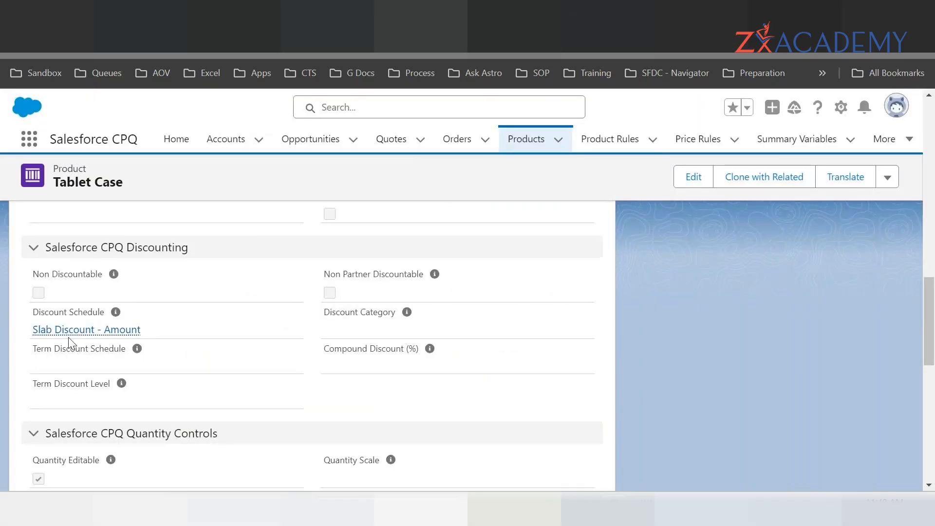
mouse_move(85, 333)
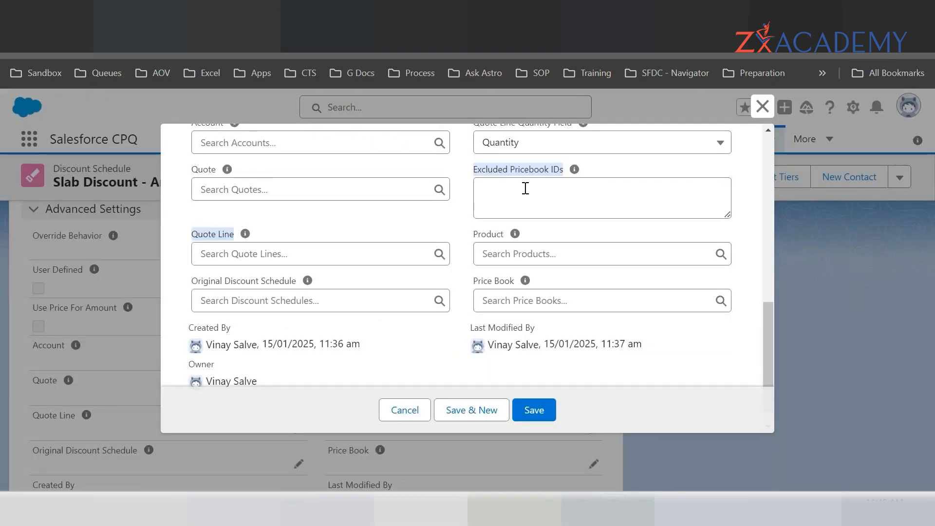
- Try Standard Price Book in the Price Book lookup, clear the selection, and cancel editing the discount schedule
click(505, 253)
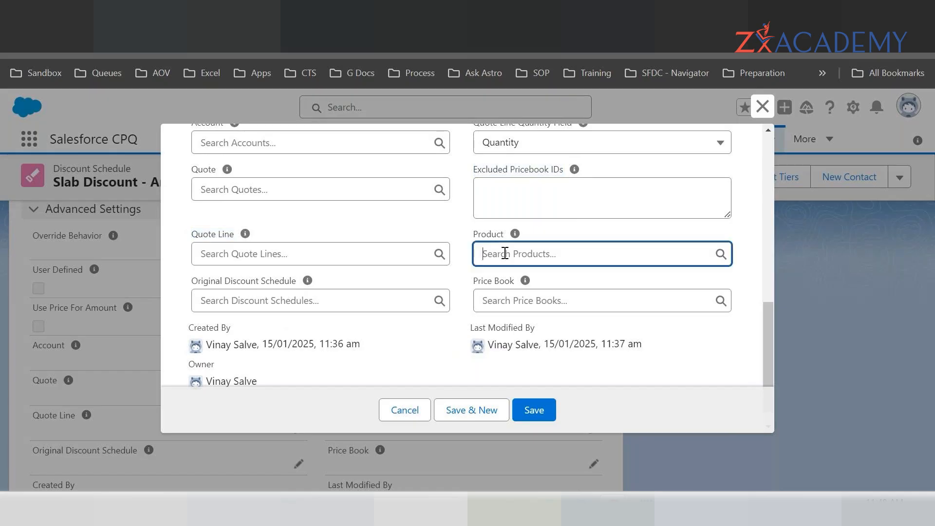
click(517, 285)
click(510, 302)
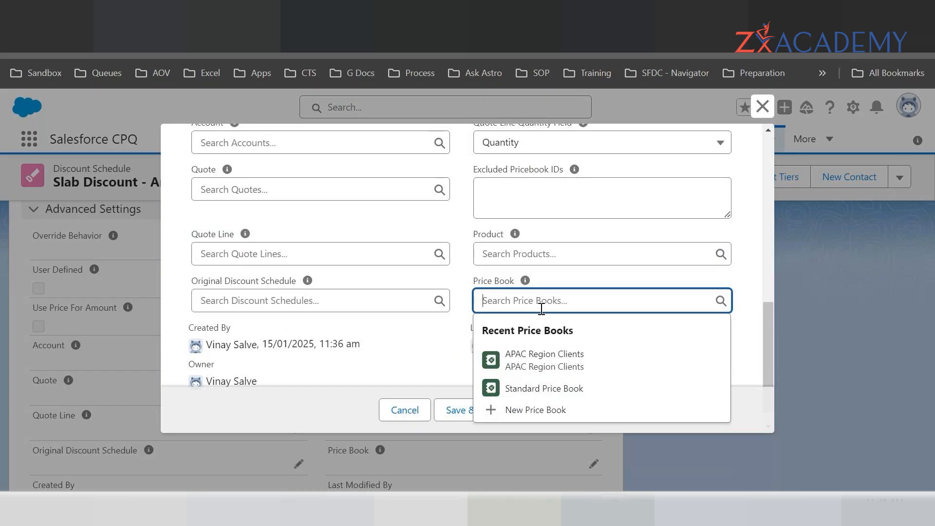
click(534, 390)
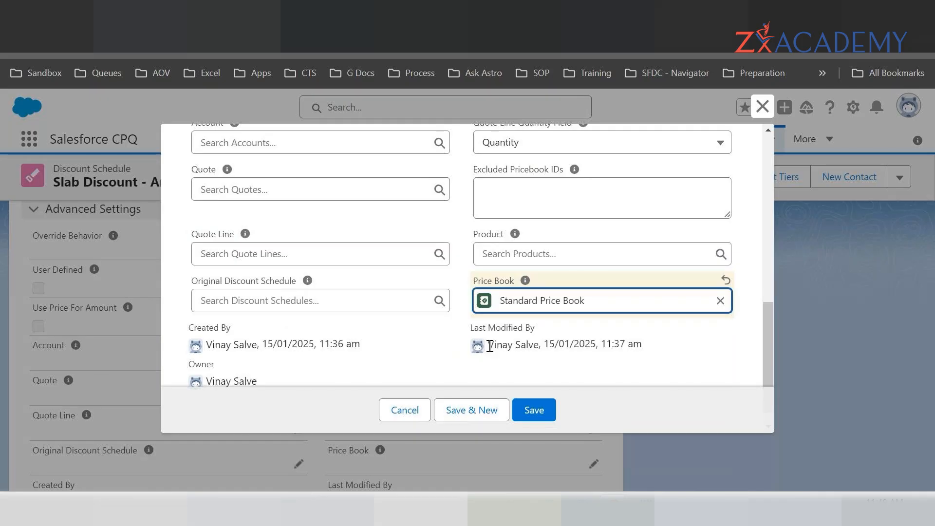
click(537, 254)
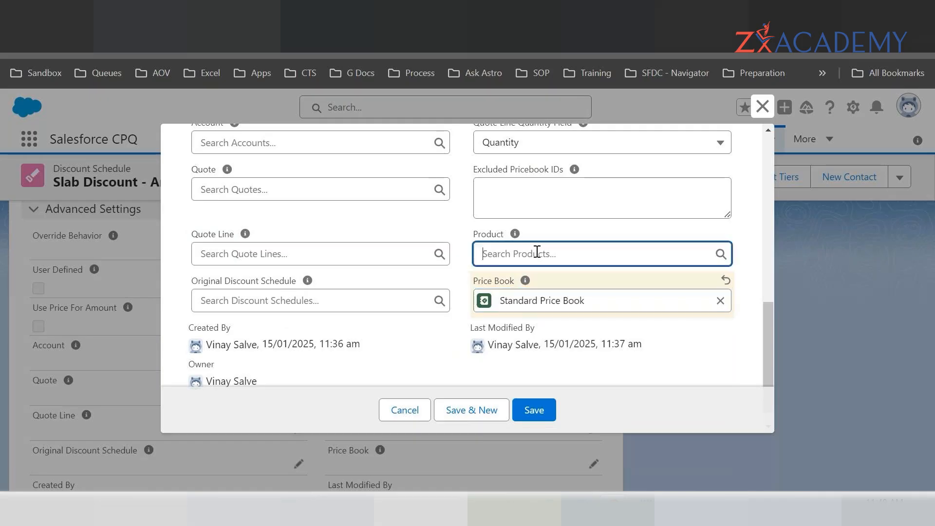
click(464, 263)
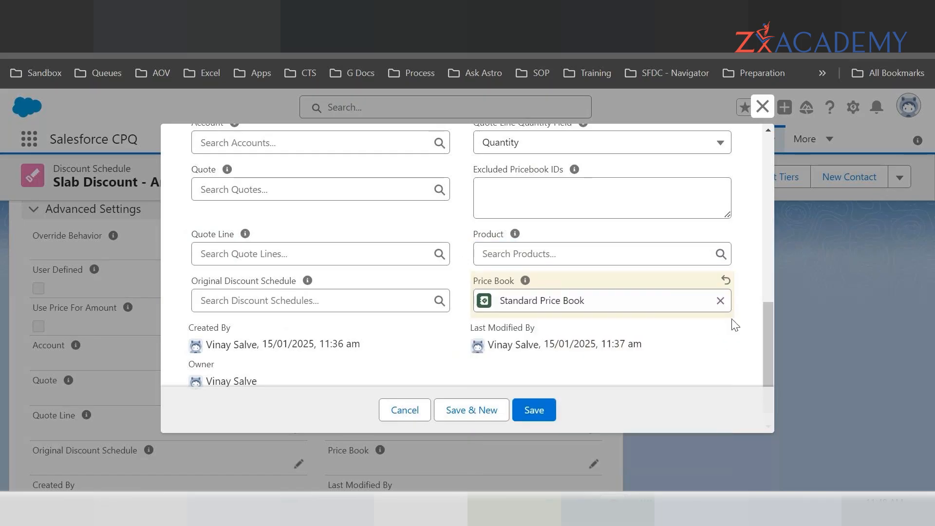
click(720, 301)
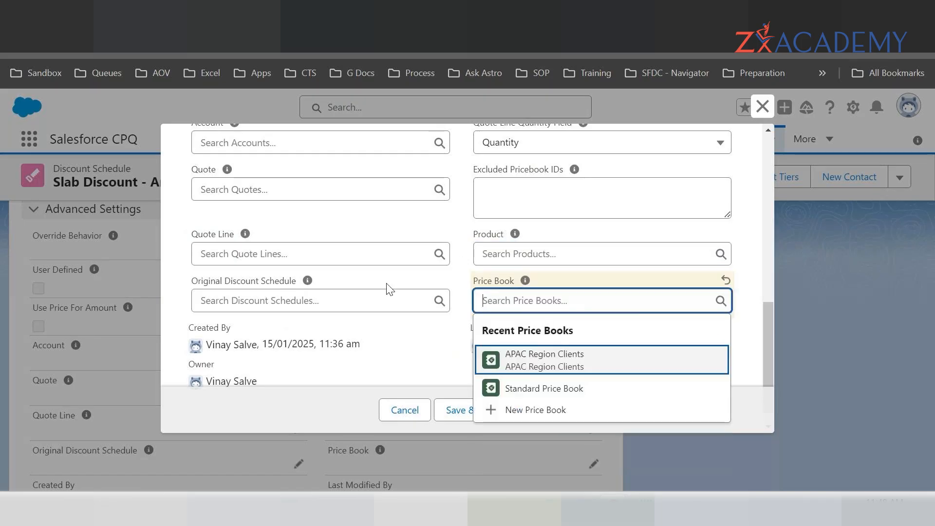
click(749, 256)
scroll(309, 278, up, 3)
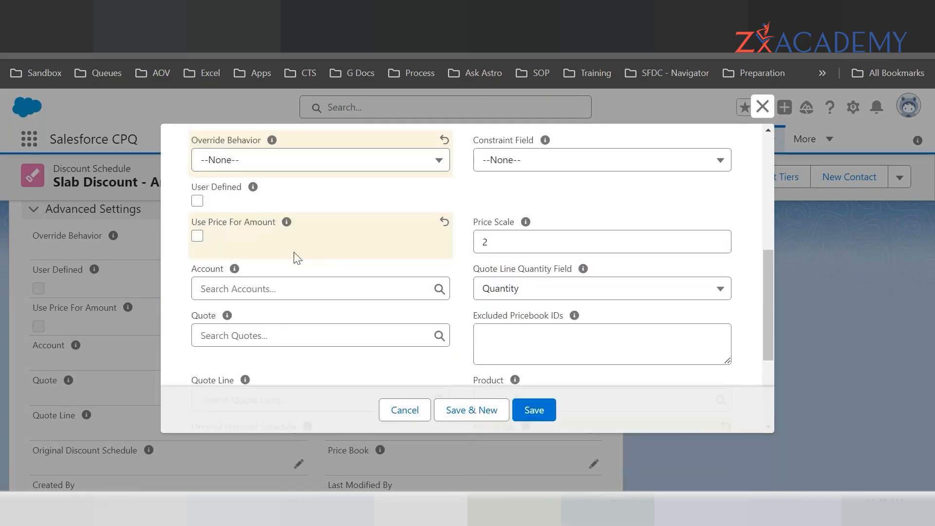
click(403, 413)
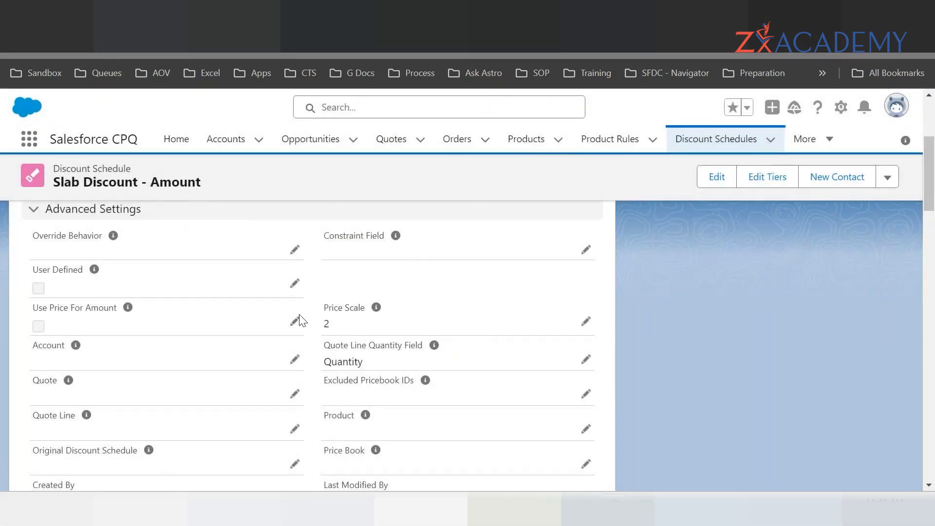
- Edit the Override Behavior directly on the Slab Discount - Amount record and save the change
click(292, 254)
click(69, 266)
click(69, 321)
click(335, 476)
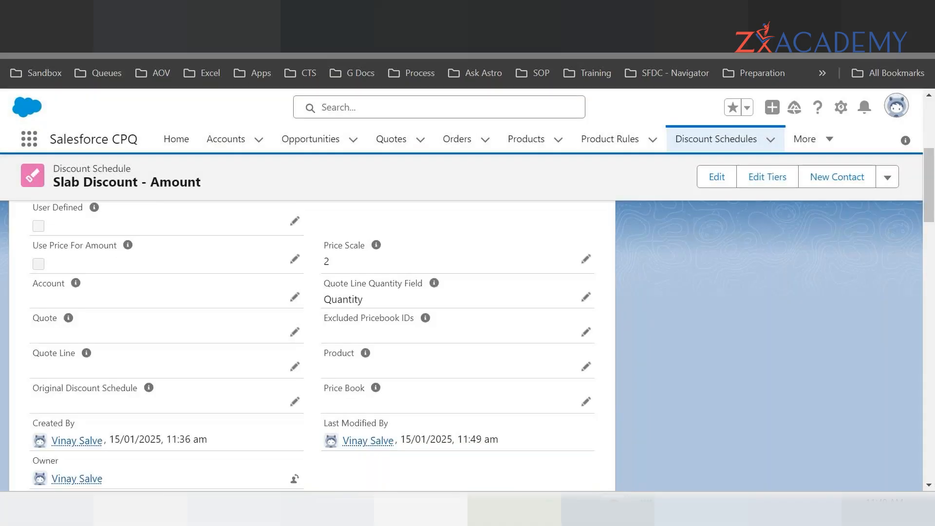
- Return to the quote line editor and open the Discount Schedule Editor for the Tablet Case line
click(420, 20)
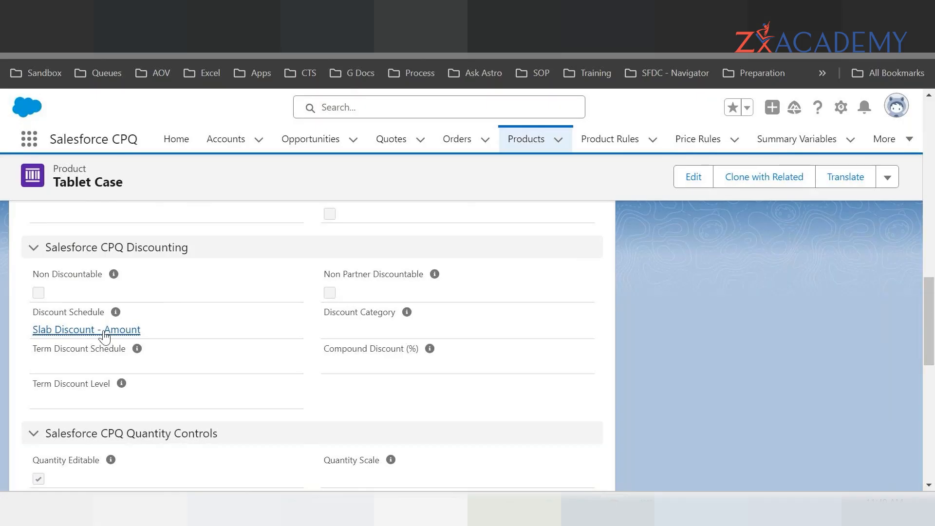
click(327, 20)
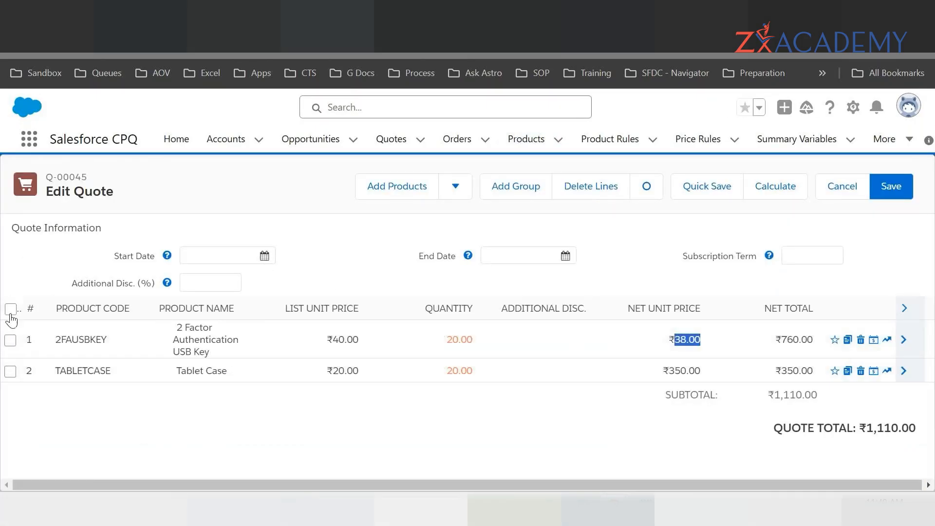
click(389, 411)
click(873, 373)
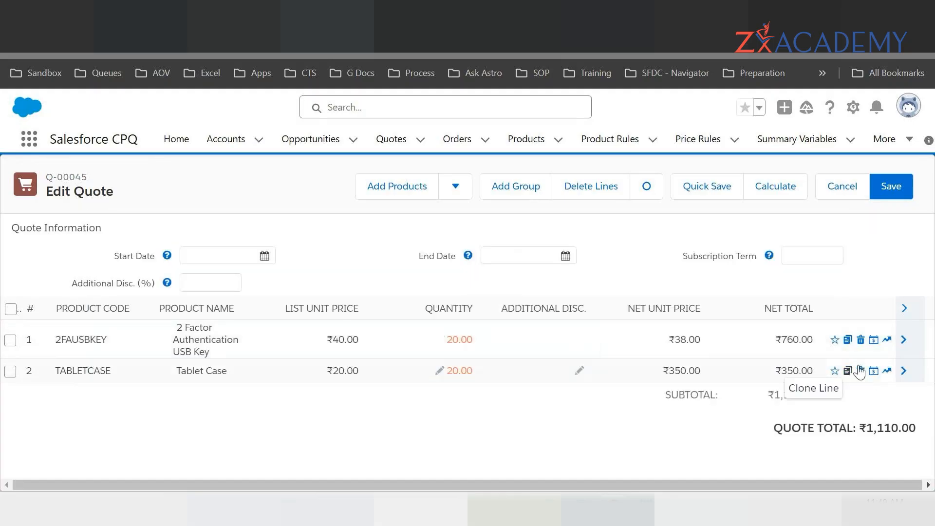
click(873, 374)
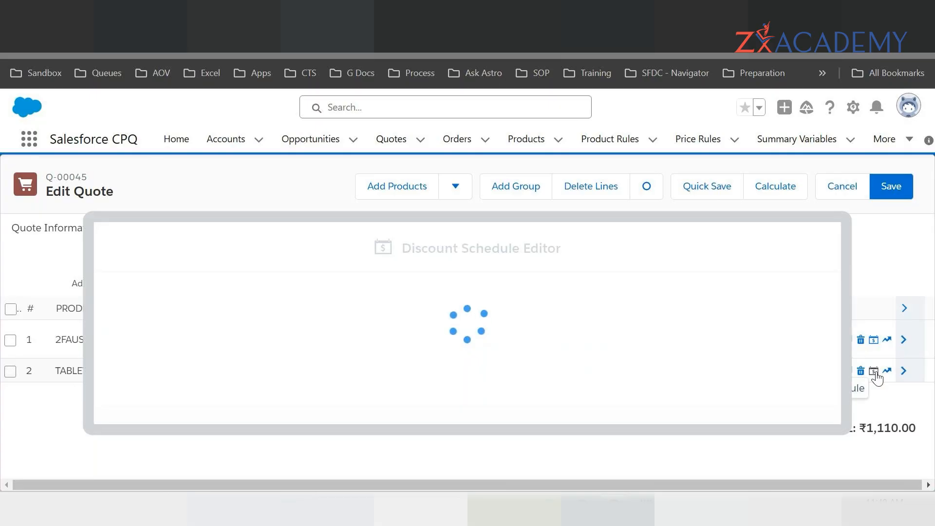
click(868, 379)
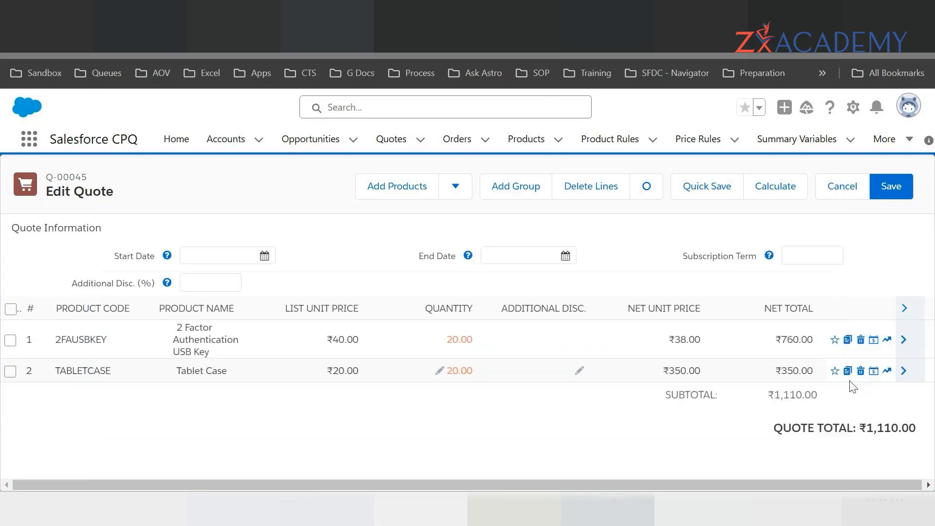
click(875, 371)
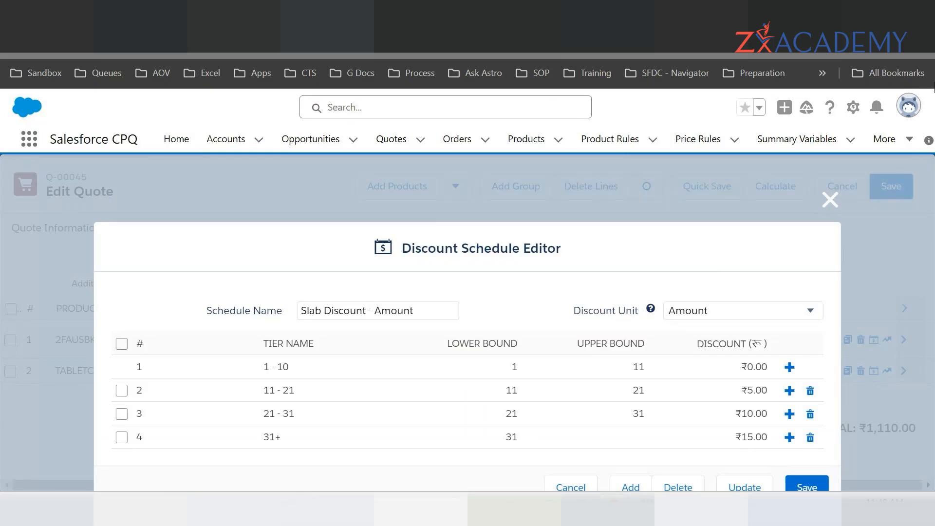
- Reduce the browser zoom to 90% and check the Slab Discount - Amount record
click(922, 43)
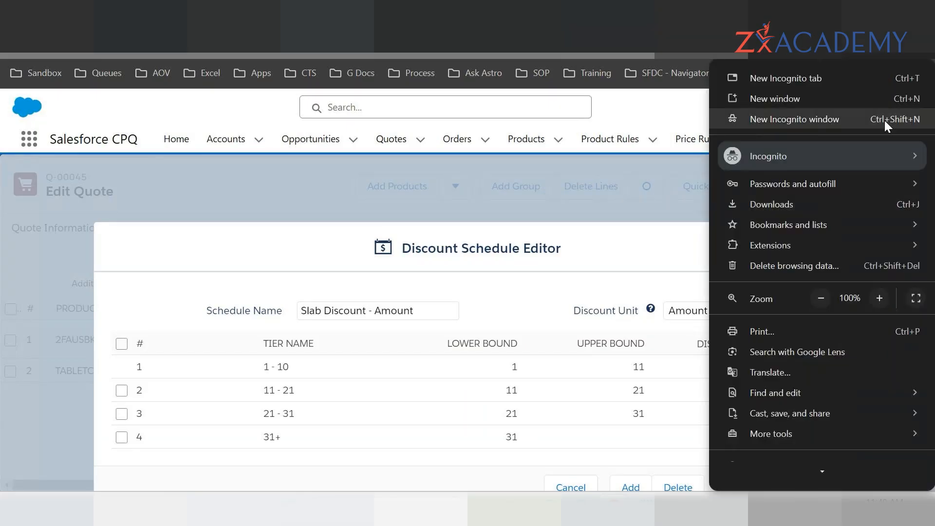
click(821, 298)
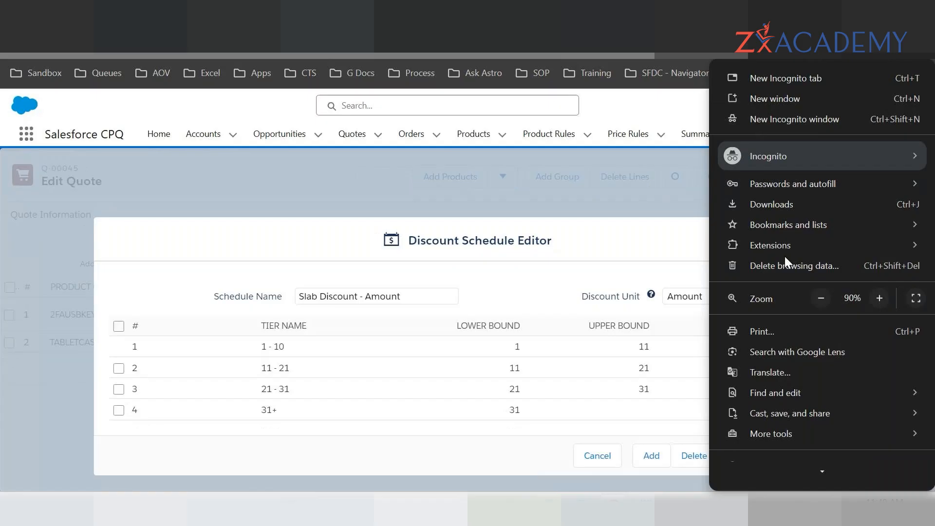
click(669, 116)
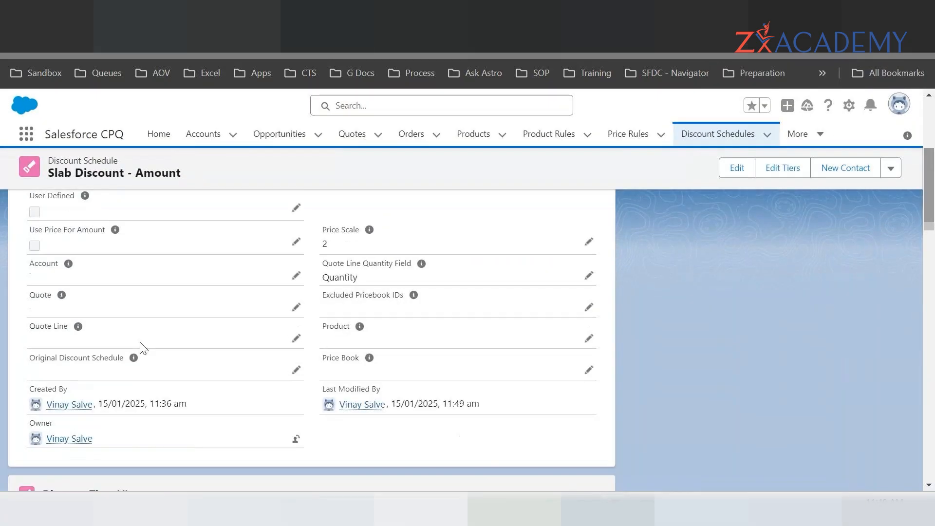
scroll(167, 320, up, 3)
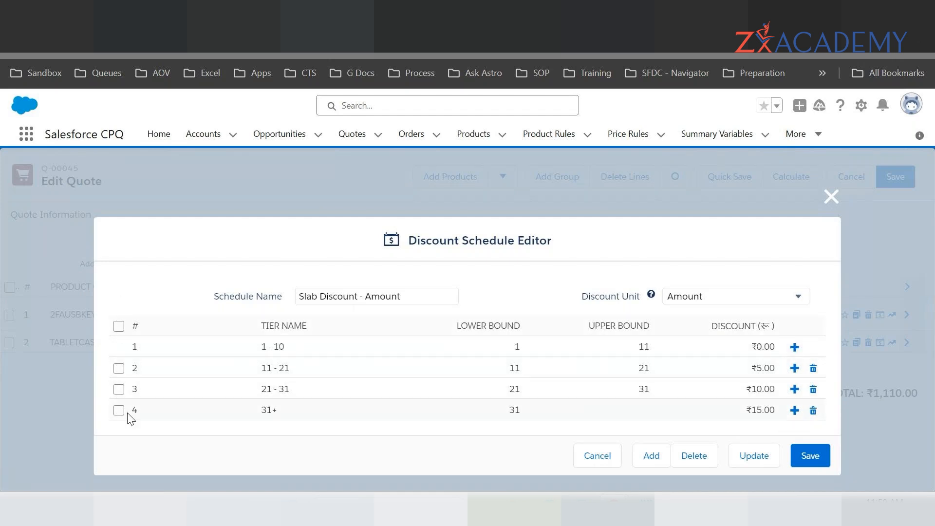
- Try inserting a blank tier below the 1 - 10 tier, remove it, and cancel the Discount Schedule Editor
click(794, 347)
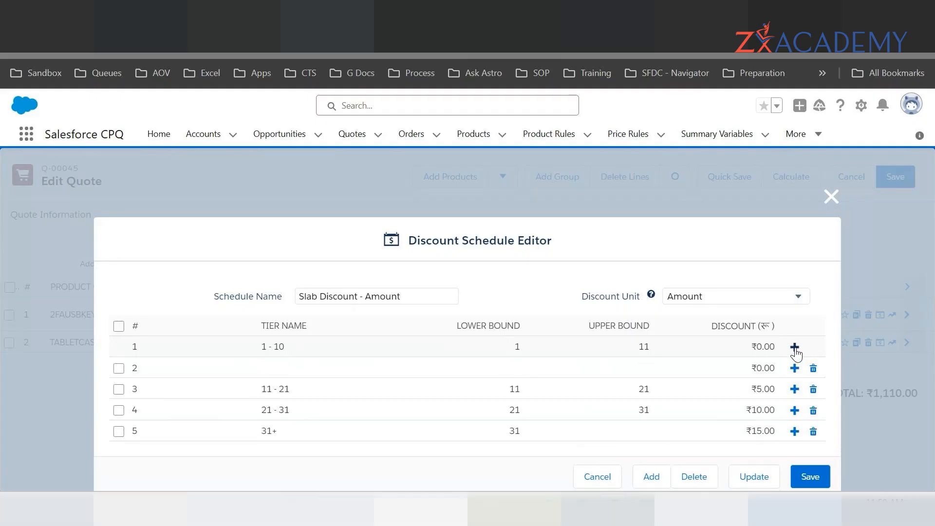
click(812, 372)
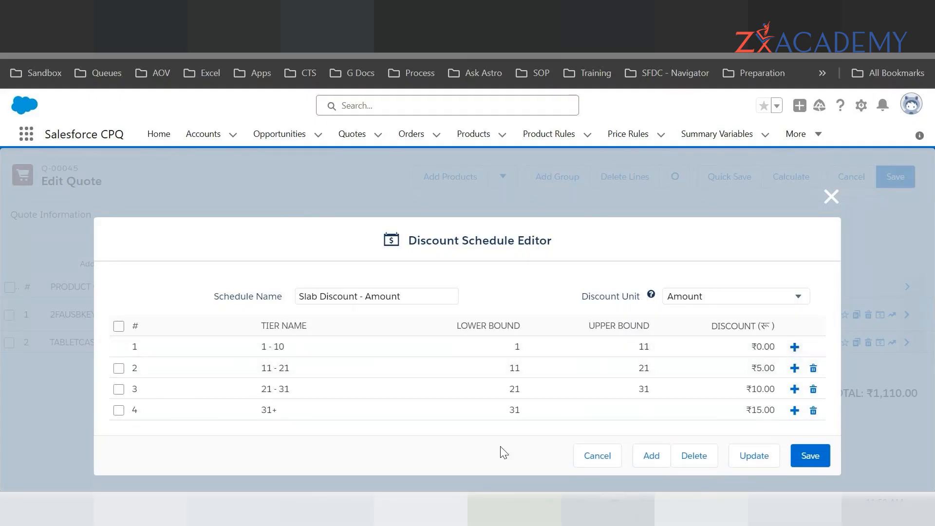
click(606, 460)
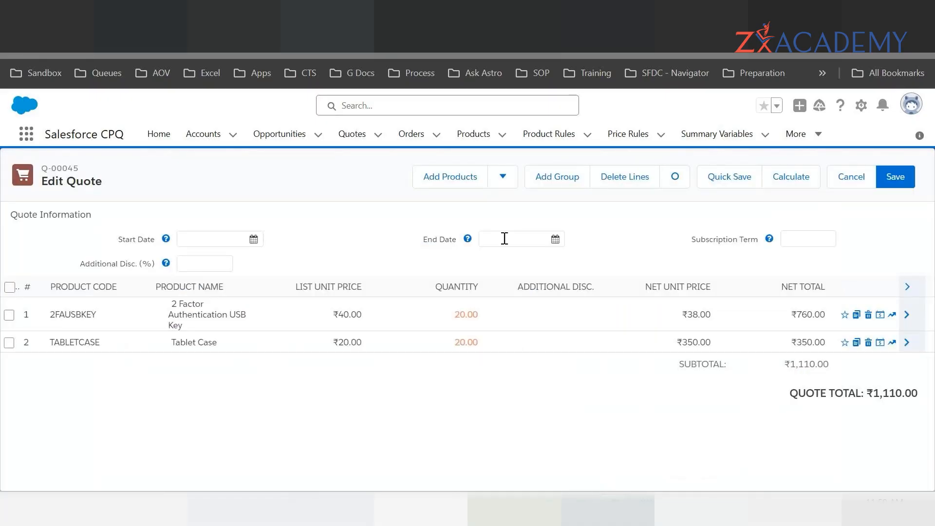
- Delete all existing quote lines and add the Tablet Case product to the quote
click(10, 287)
click(616, 182)
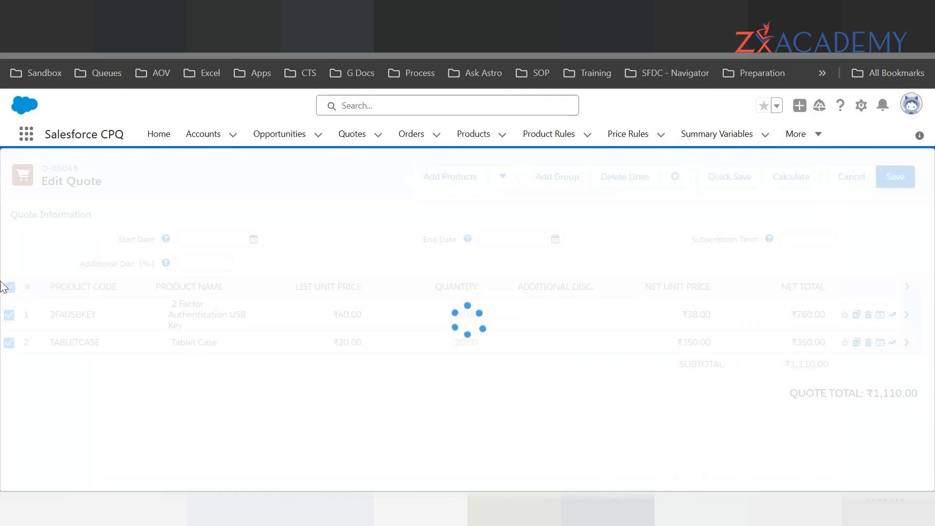
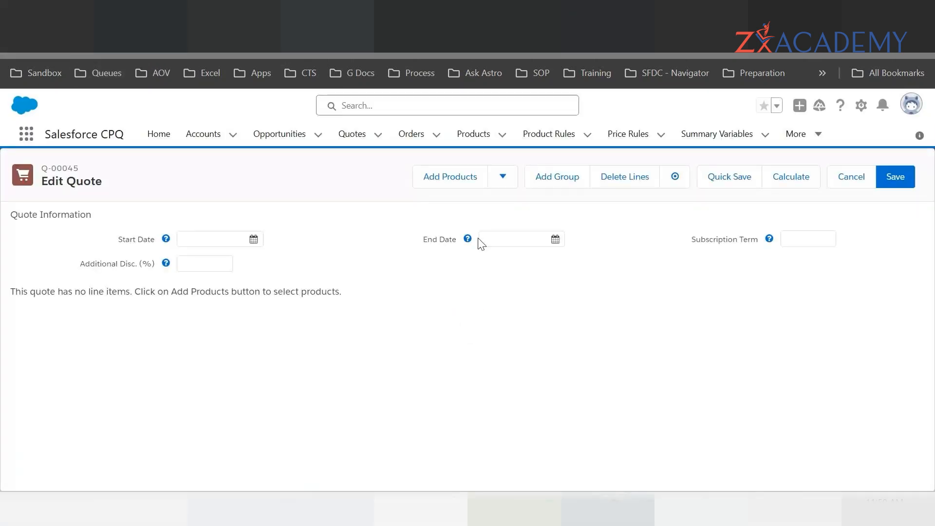
click(441, 183)
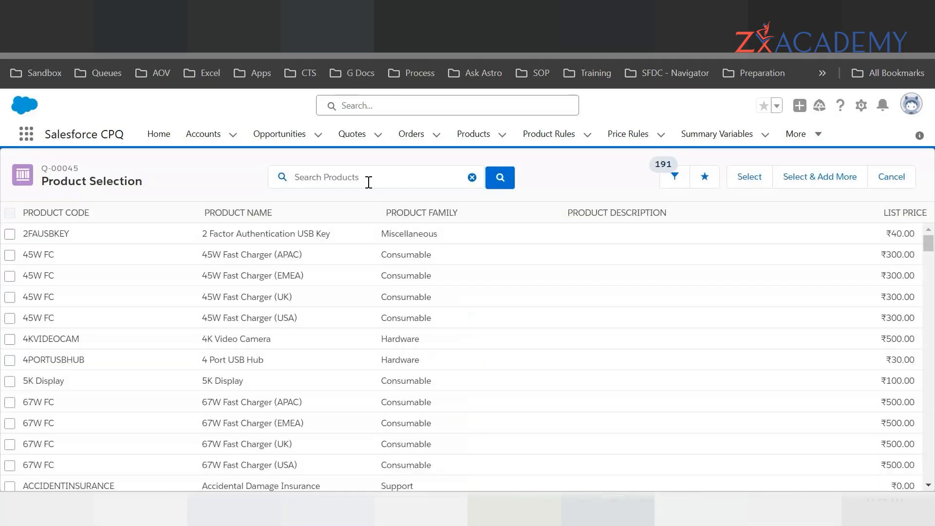
click(368, 179)
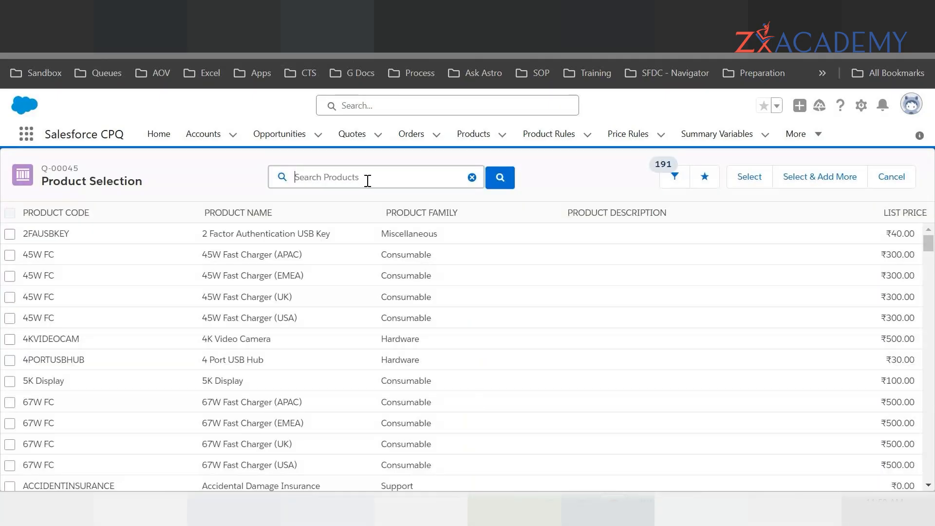
text(tablet)
click(298, 225)
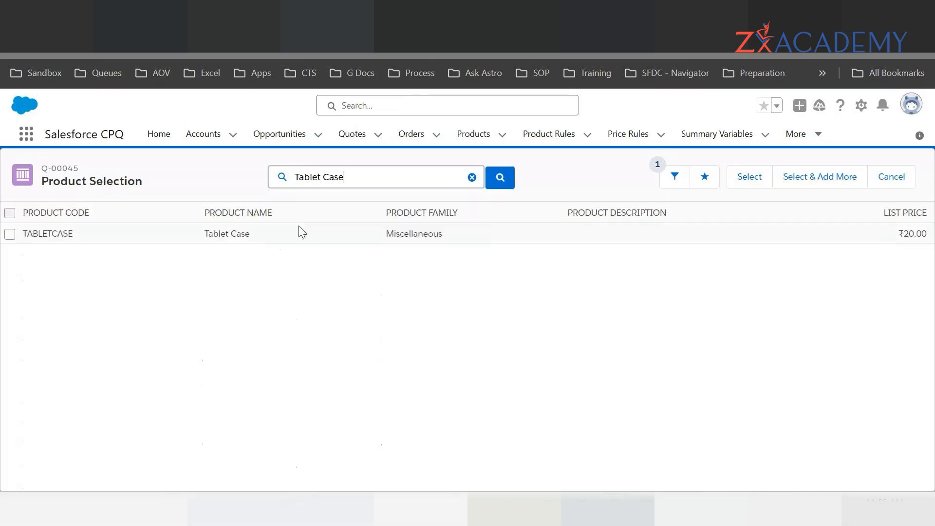
click(9, 236)
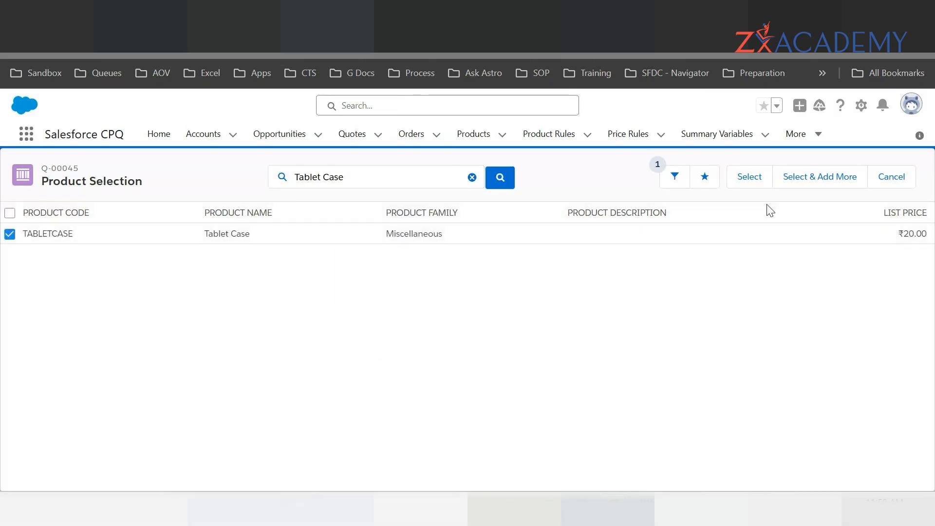
click(746, 186)
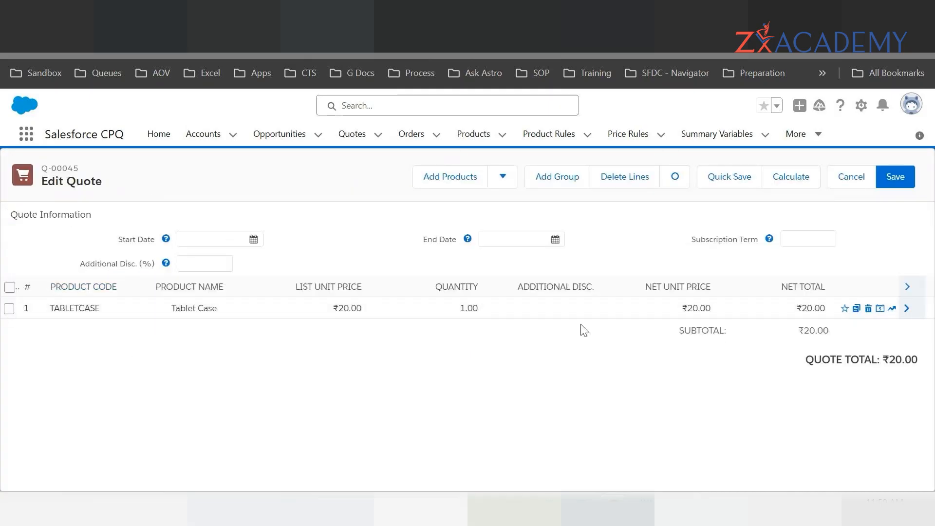
- Set the Tablet Case quantity to 25 and calculate the quote
click(455, 311)
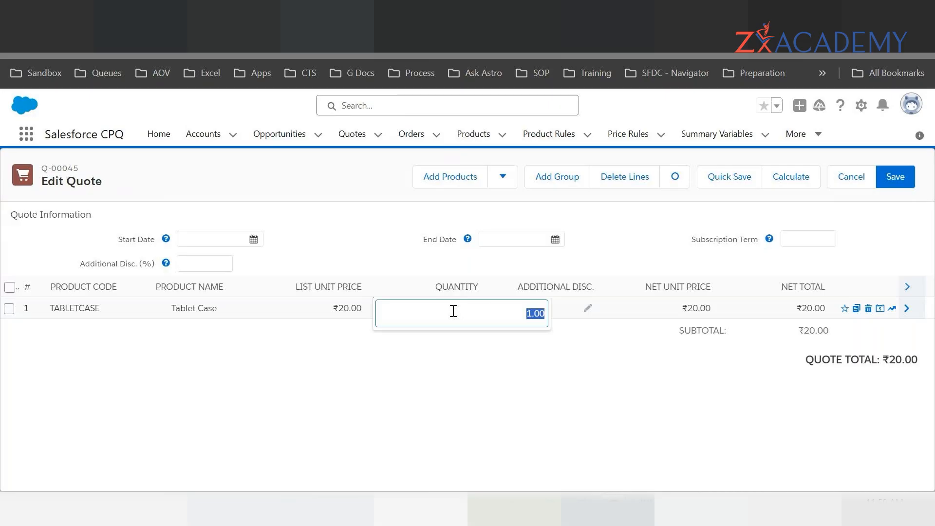
text(25)
click(472, 378)
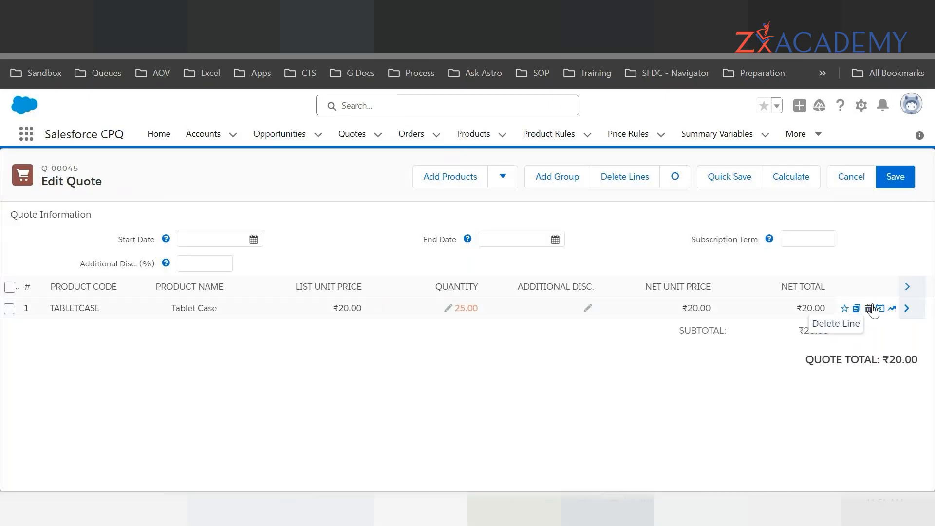
click(793, 182)
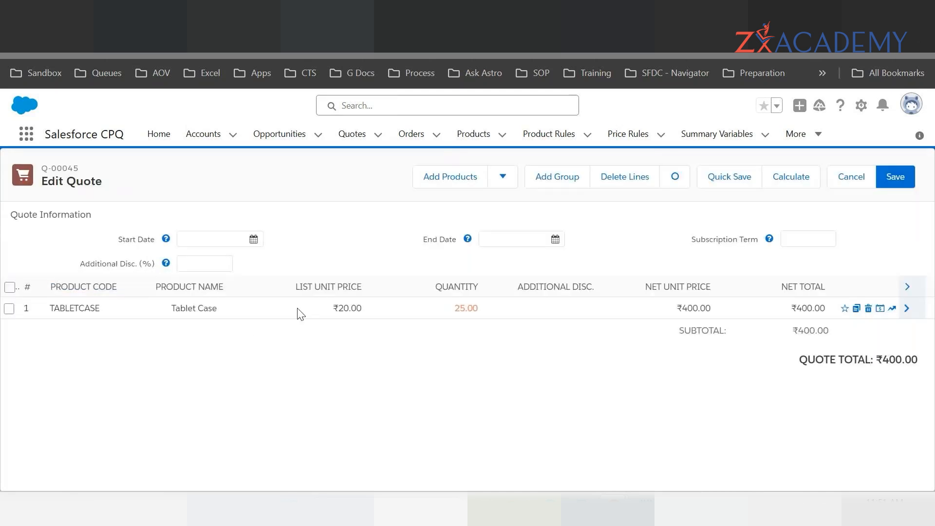
- Open the Discount Schedule Editor for the Tablet Case line and try selecting and deselecting all tiers
click(879, 308)
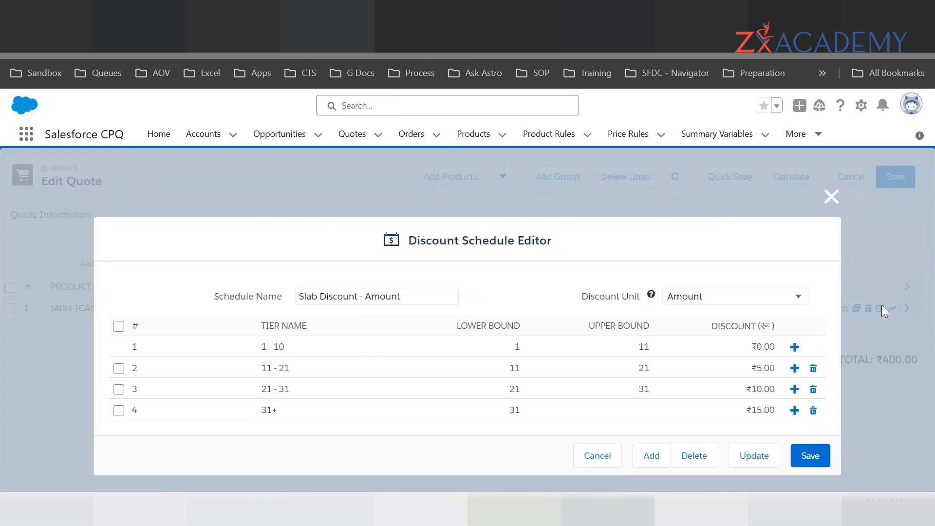
click(119, 326)
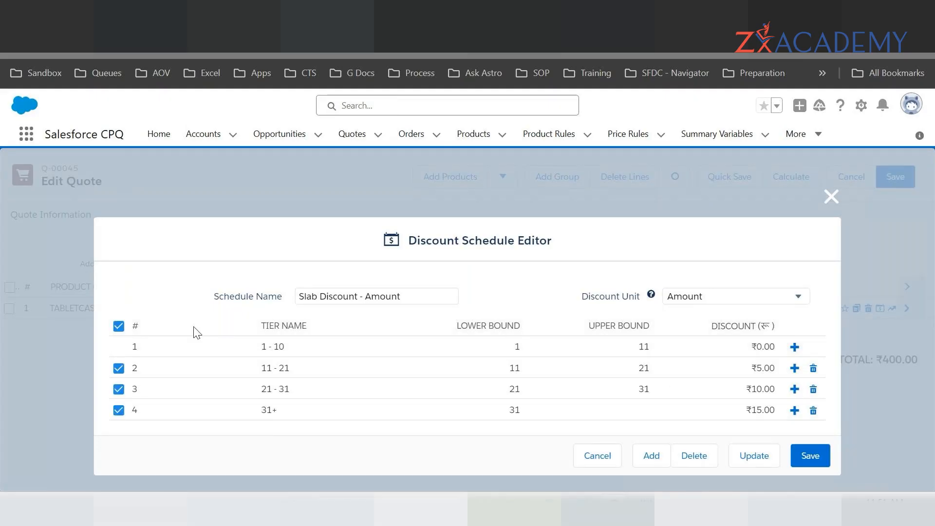
click(119, 326)
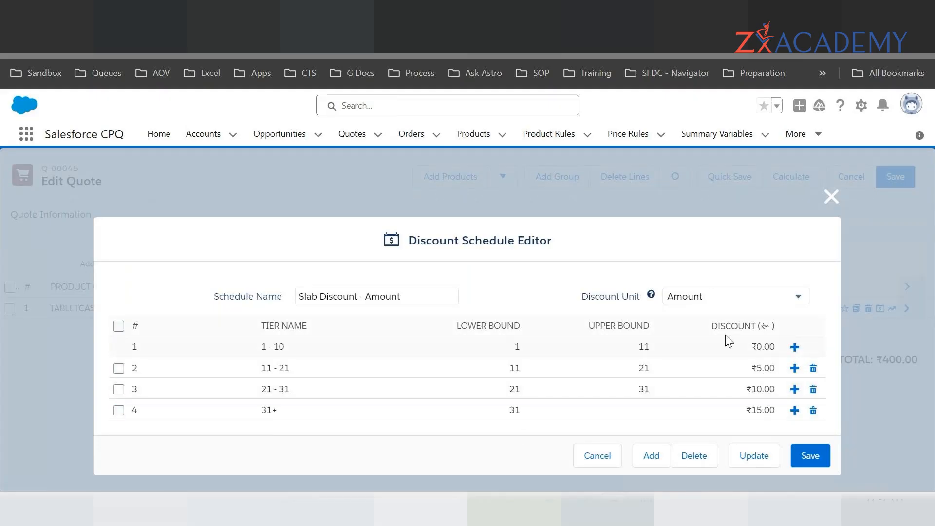
- Try the Percent, Amount and Price options for the schedule's Discount Unit and return it to Amount
click(710, 303)
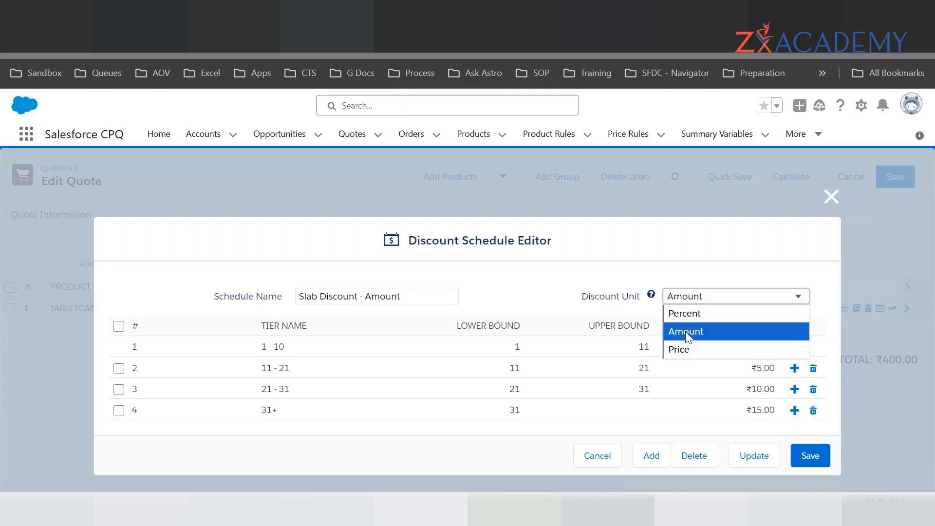
click(687, 315)
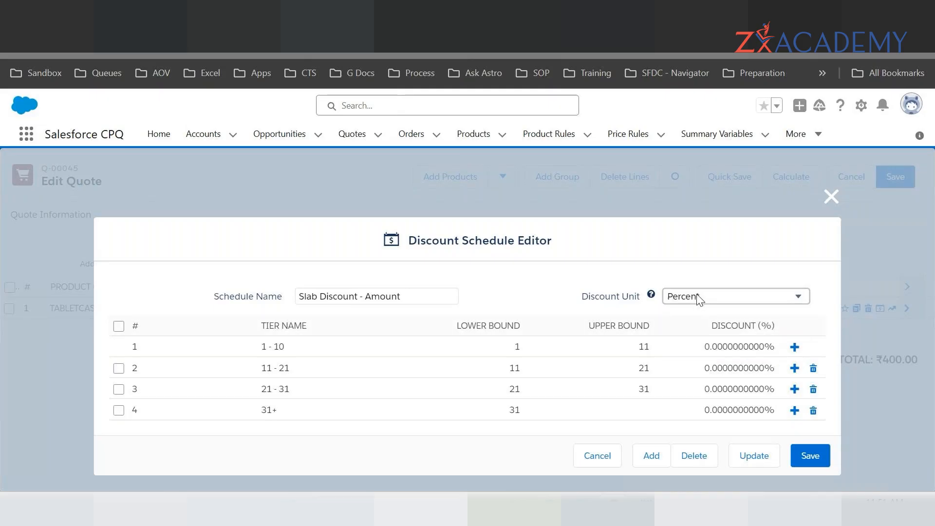
click(700, 300)
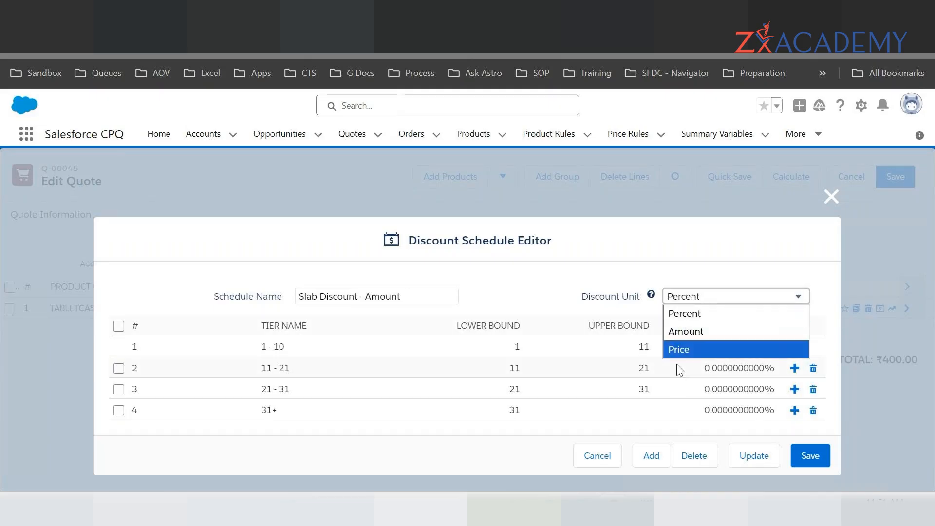
click(687, 333)
click(688, 299)
click(680, 346)
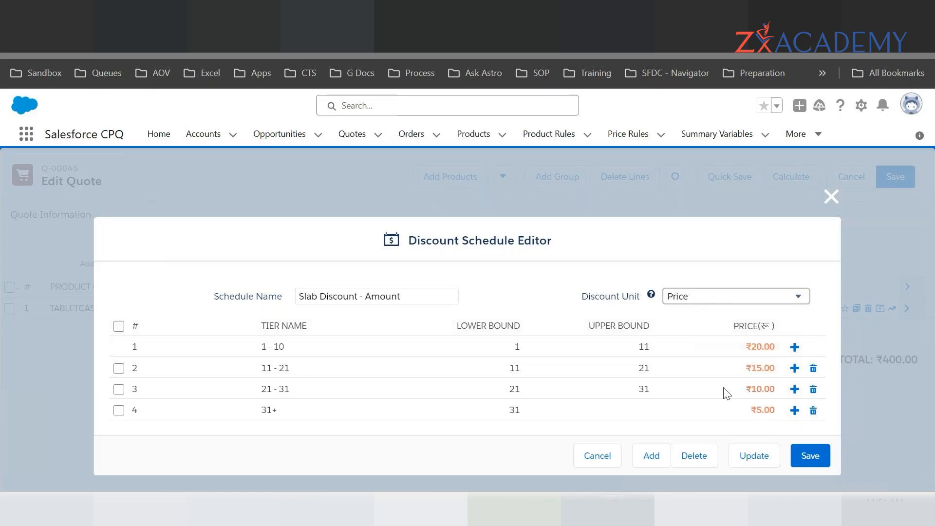
click(695, 299)
key(Escape)
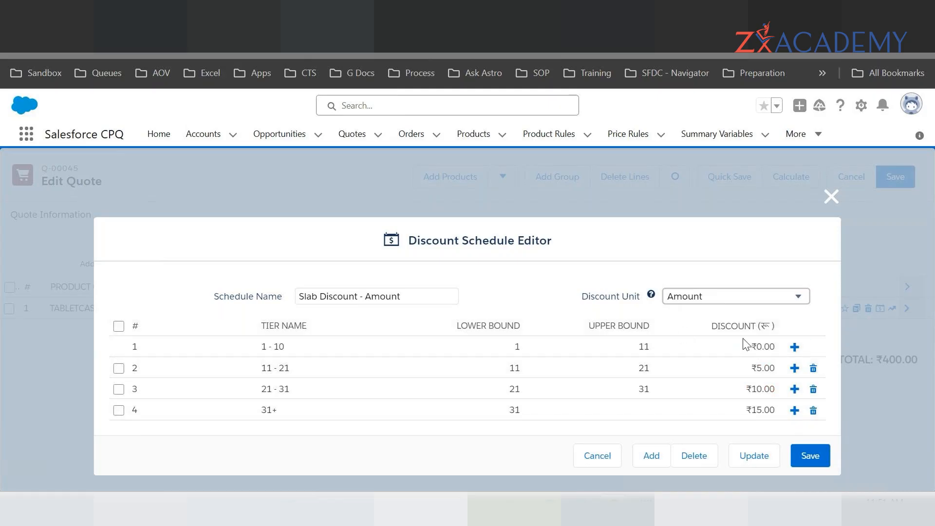
- Try selecting individual tiers and inserting a blank tier below the 11 - 21 tier, and remove the added tier
click(118, 369)
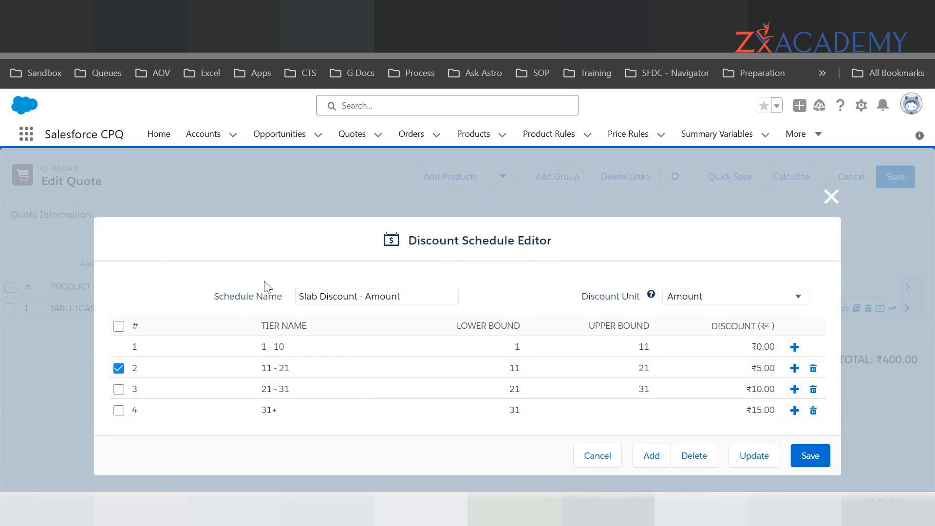
click(118, 389)
click(118, 369)
click(119, 388)
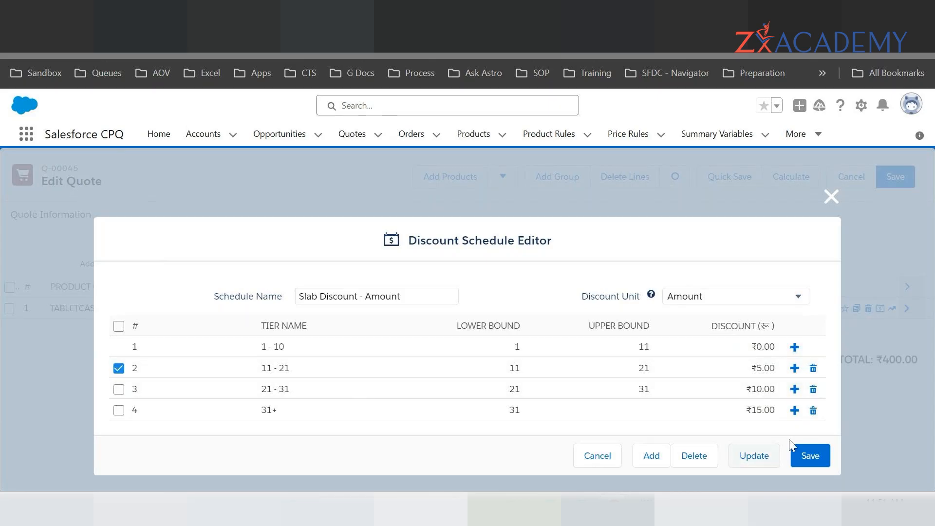
click(795, 370)
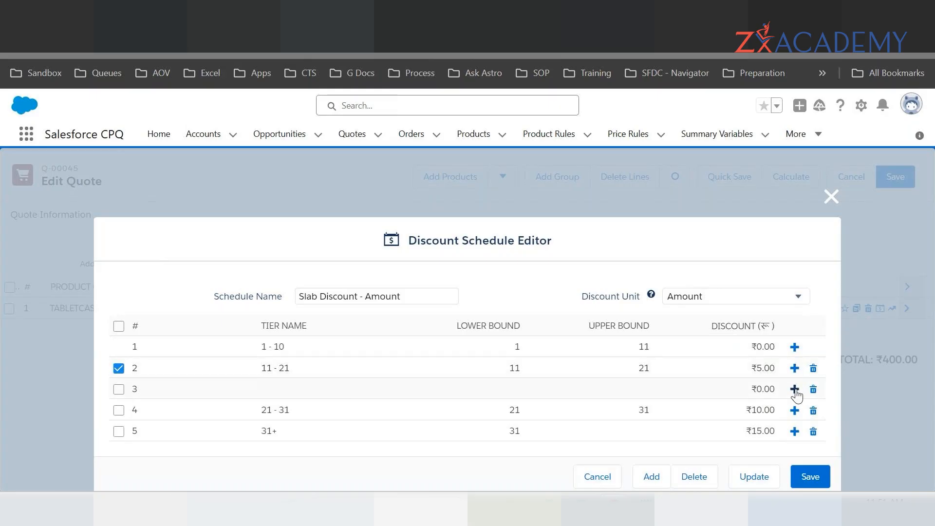
click(805, 388)
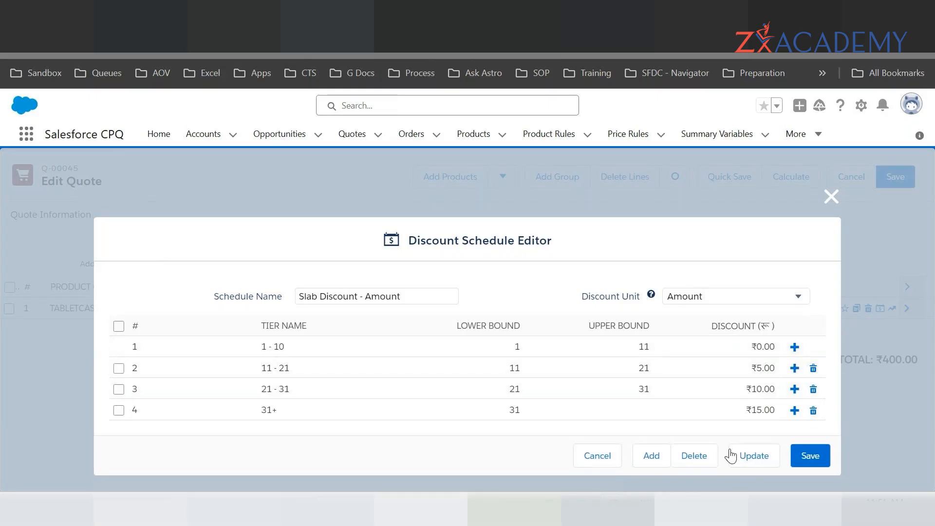
- Update the discount of the 11 - 21 tier to ₹7.00 and save the Tablet Case line's discount schedule
click(119, 368)
click(757, 459)
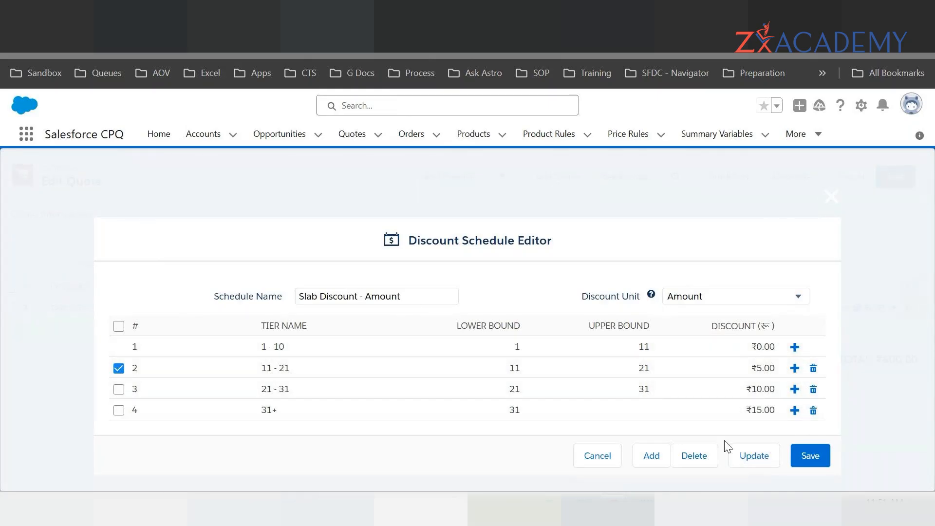
click(749, 459)
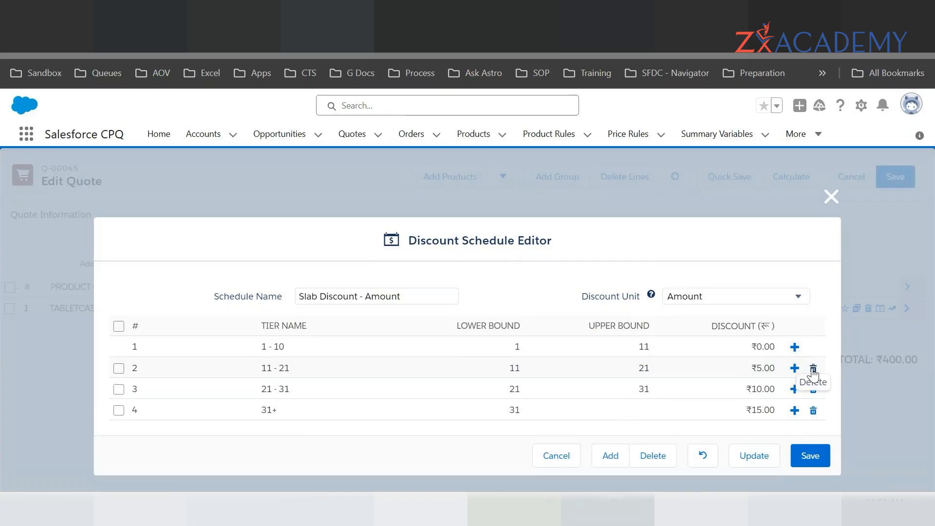
click(118, 367)
click(760, 368)
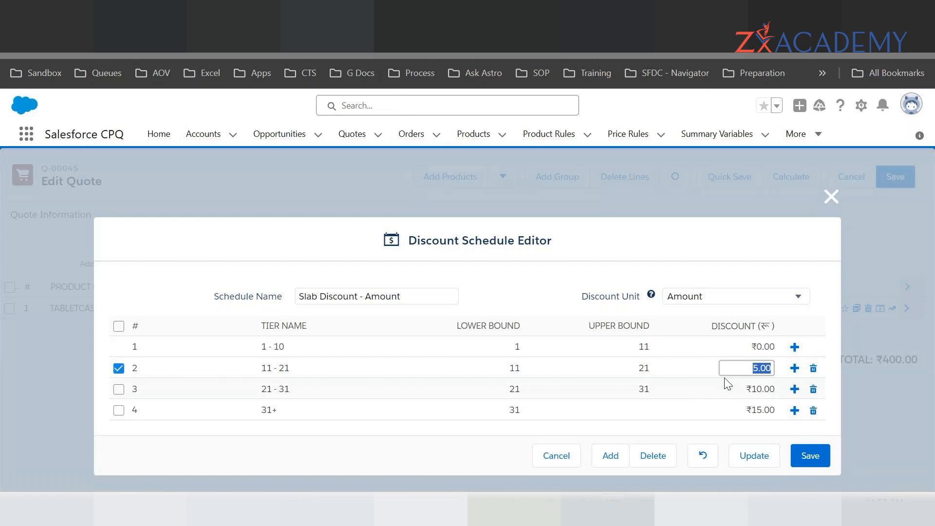
text(7)
click(775, 284)
click(749, 463)
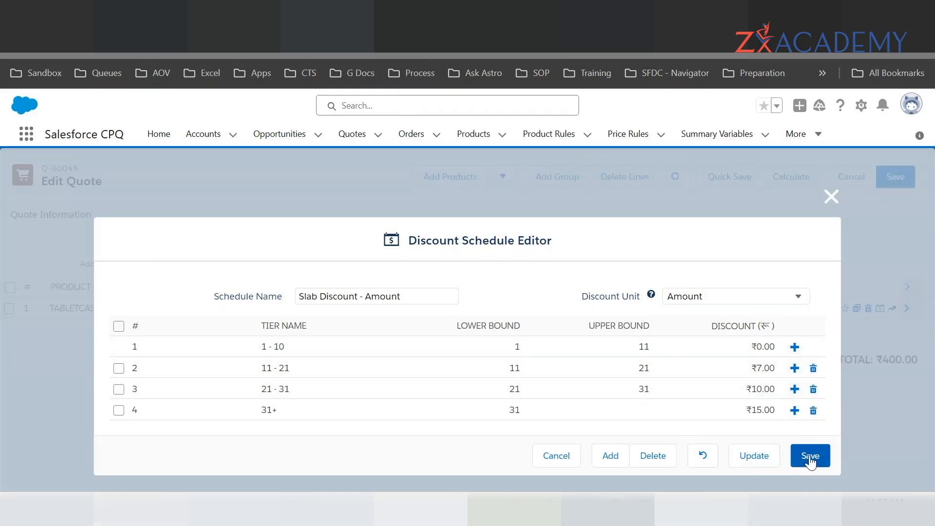
click(809, 456)
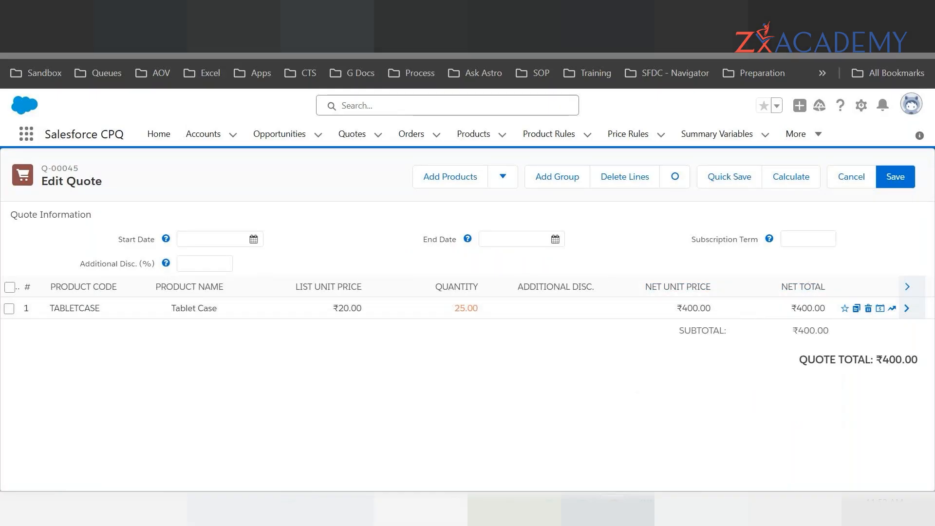
- Save the edited quote and open the record of its Tablet Case quote line
click(895, 178)
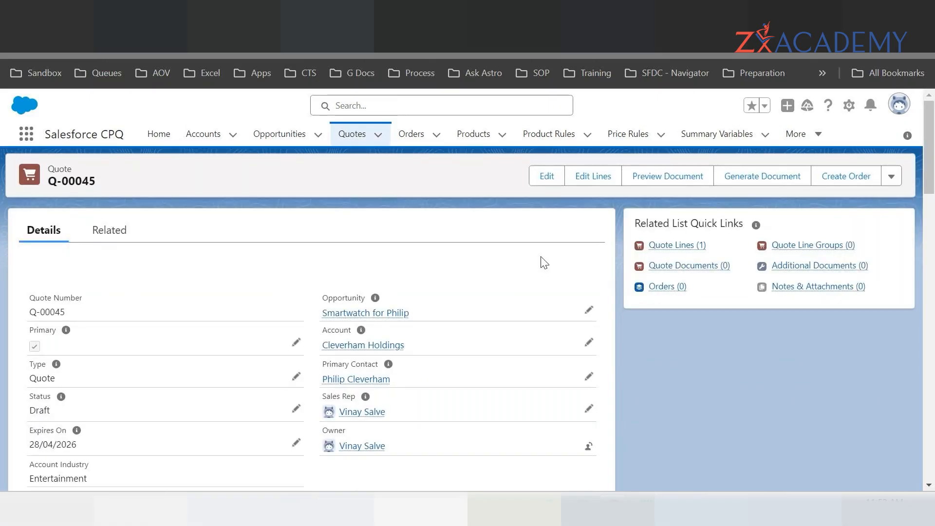
mouse_move(681, 250)
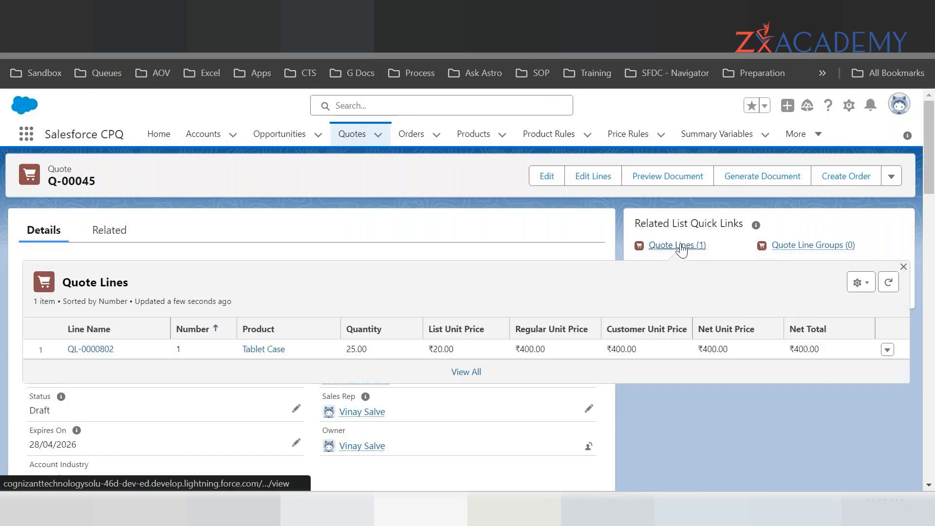
click(88, 349)
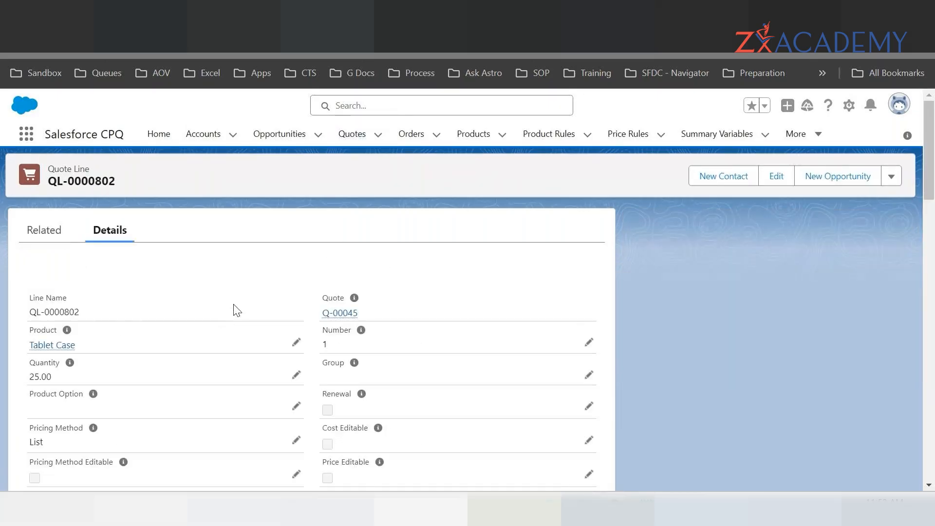
- Examine the quote line's pricing and discount information and the fields of the Slab Discount - Amount schedule
scroll(237, 326, down, 3)
scroll(243, 321, down, 9)
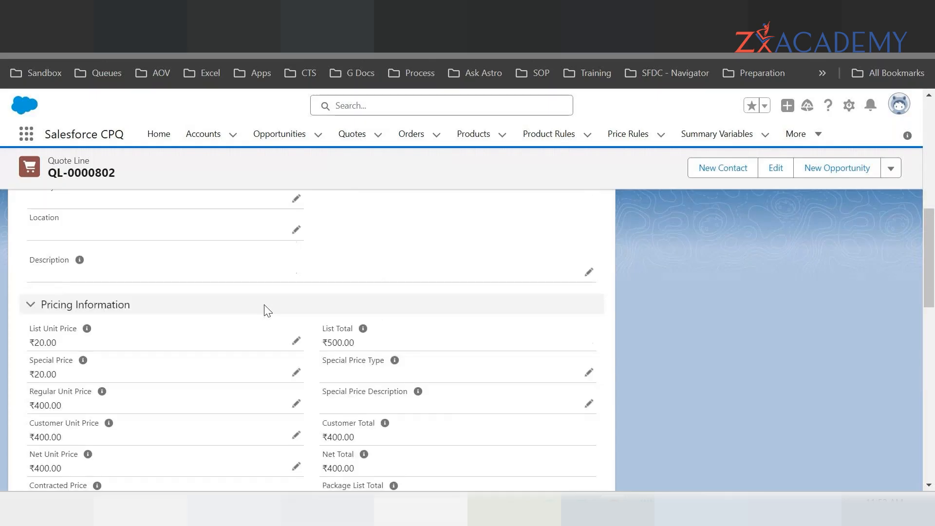
scroll(244, 336, down, 6)
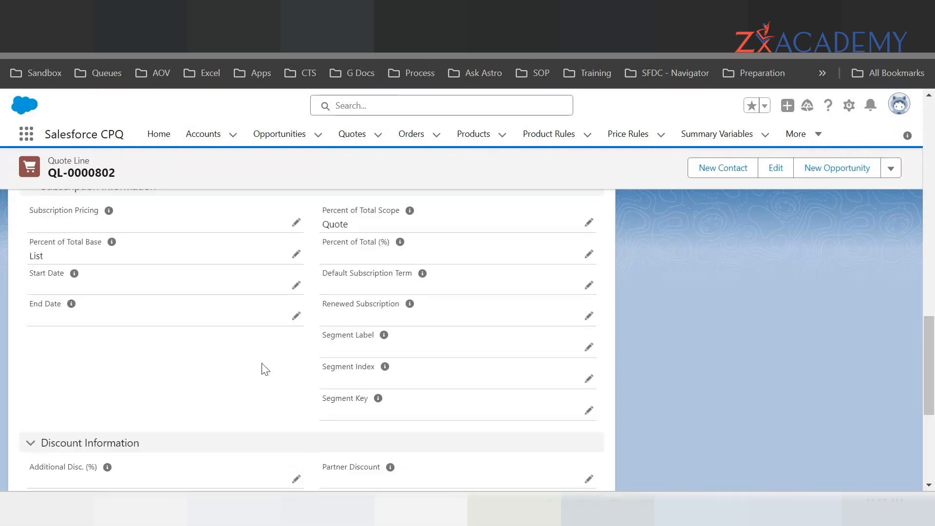
scroll(266, 366, down, 5)
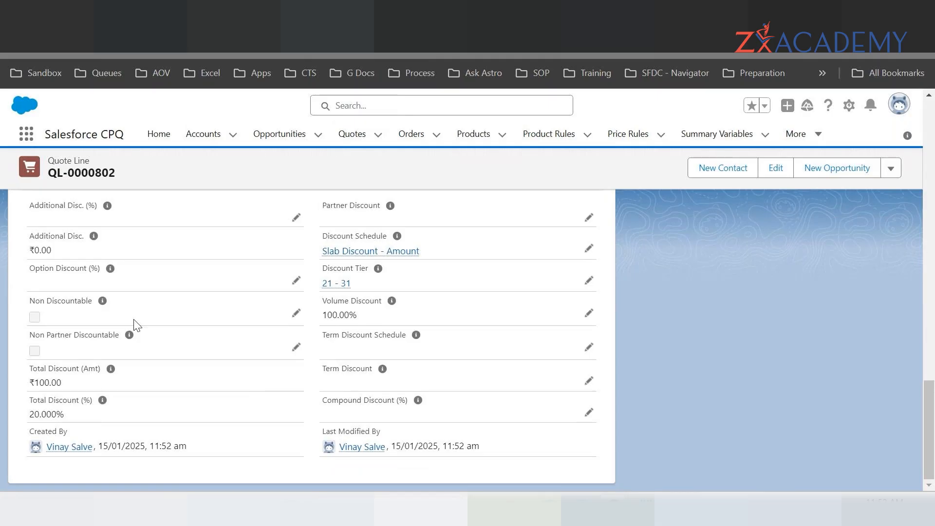
scroll(217, 384, up, 5)
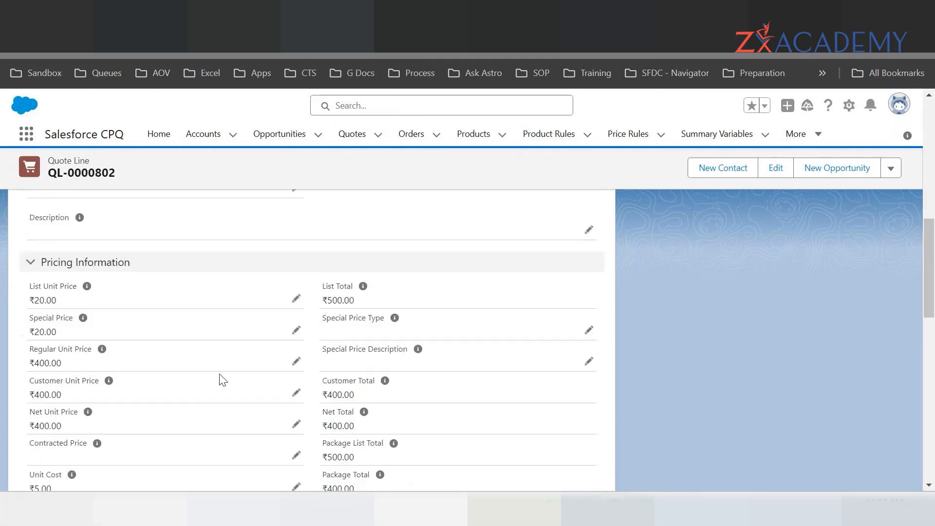
scroll(221, 380, up, 5)
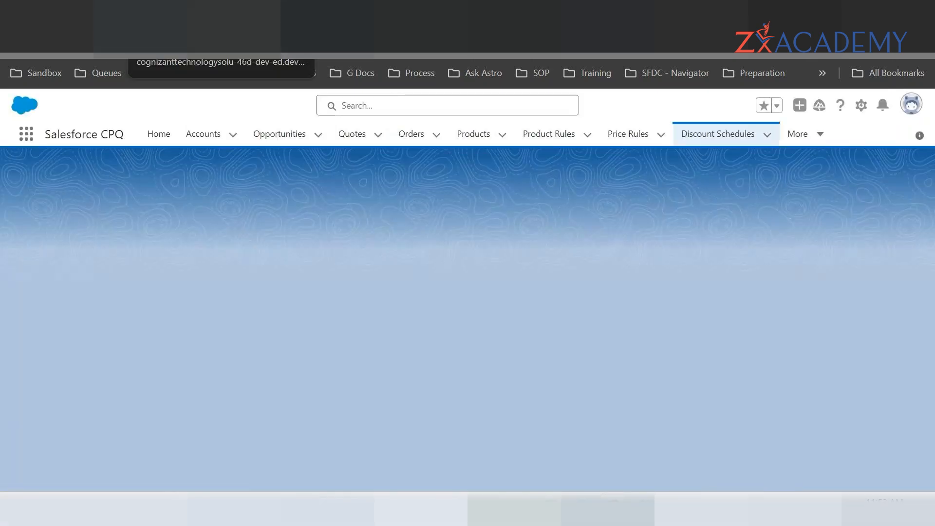
scroll(293, 256, down, 6)
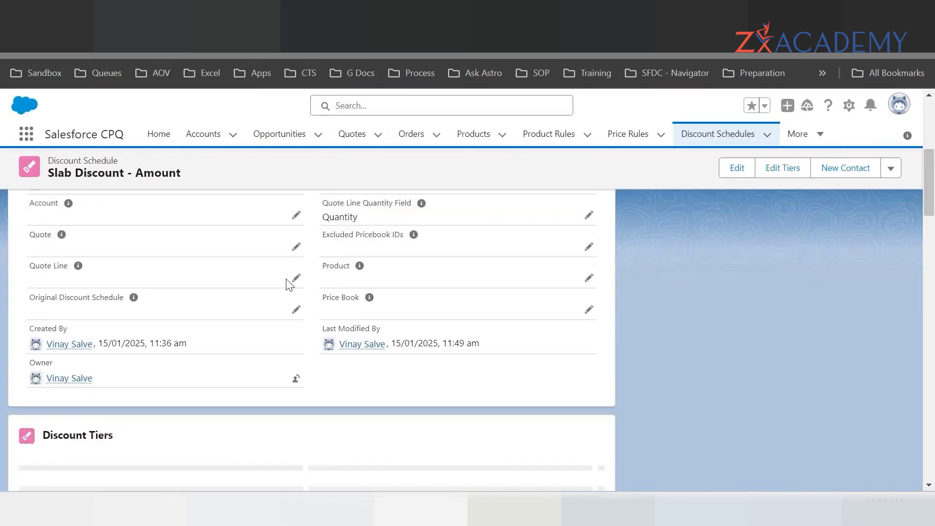
scroll(282, 287, up, 3)
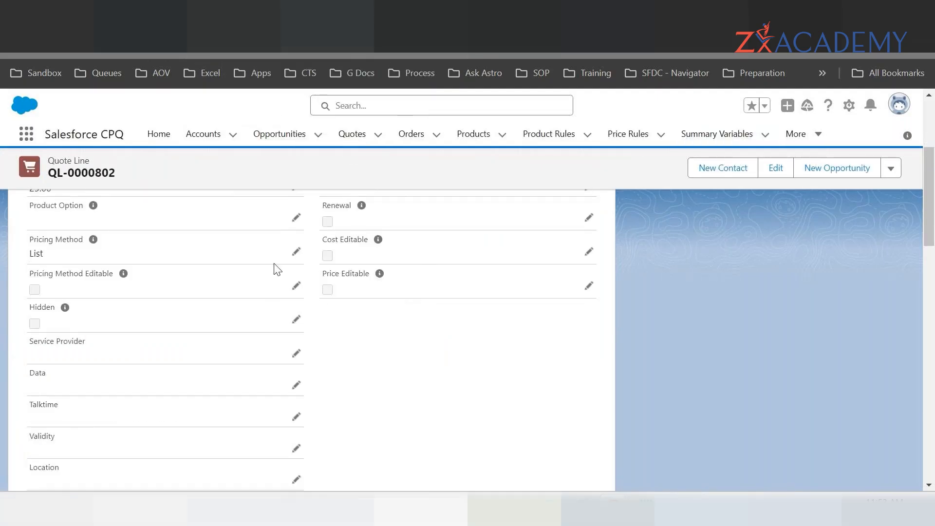
scroll(273, 265, up, 5)
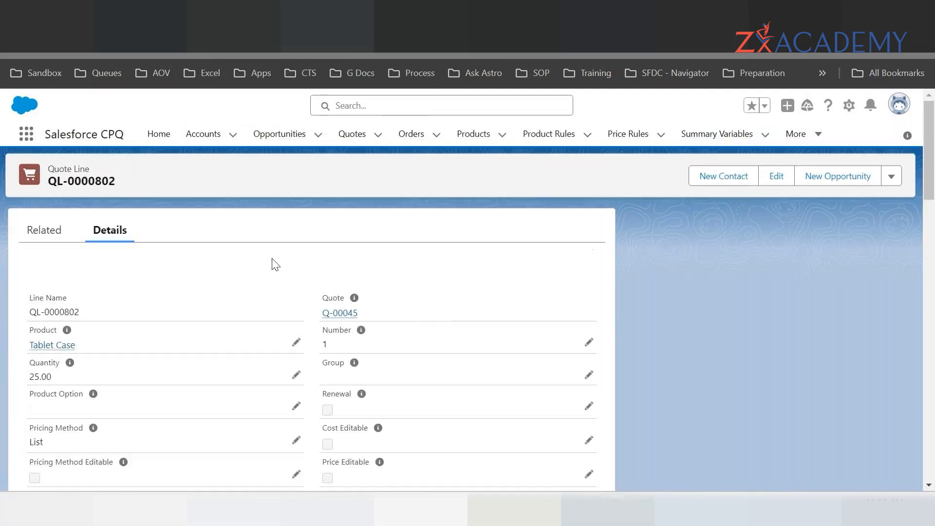
- Return to the parent quote, review its details and open its related opportunity in a new tab
click(337, 315)
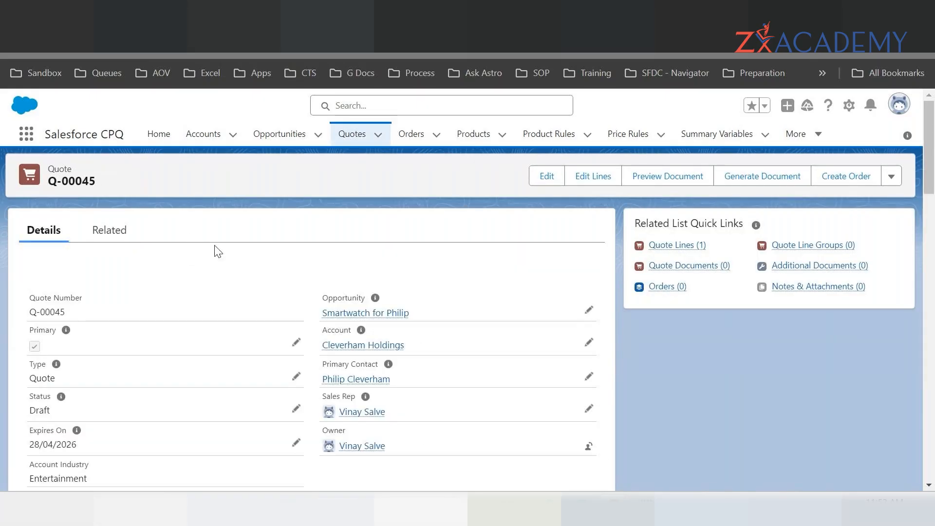
scroll(217, 255, down, 2)
scroll(195, 329, down, 3)
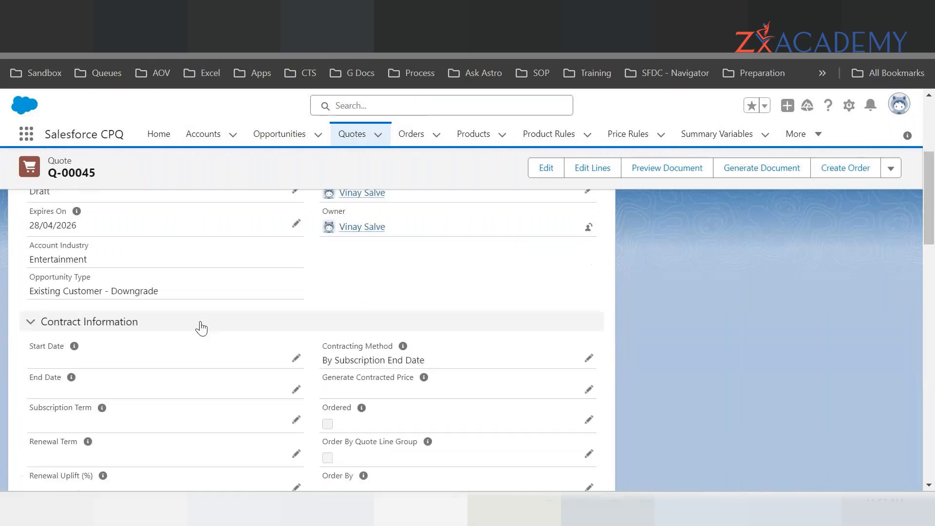
scroll(201, 327, up, 5)
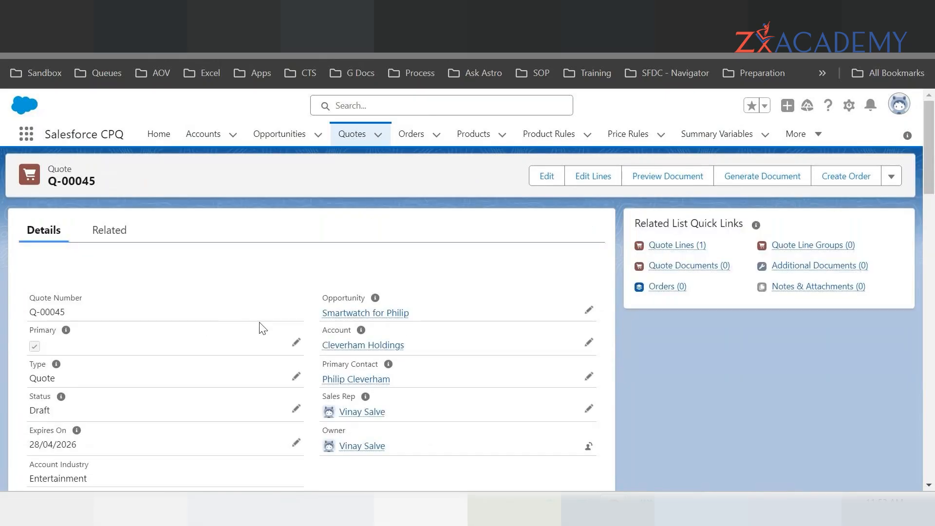
mouse_move(361, 330)
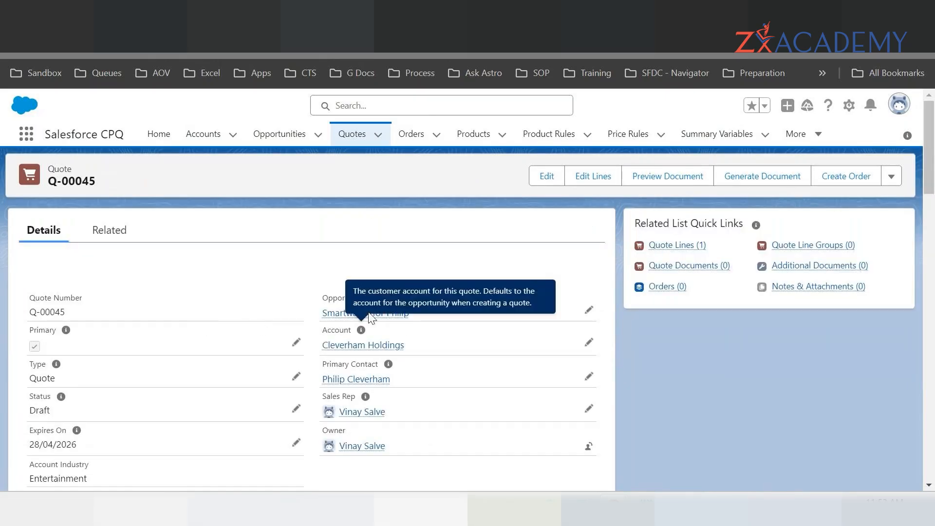
right_click(337, 313)
click(390, 327)
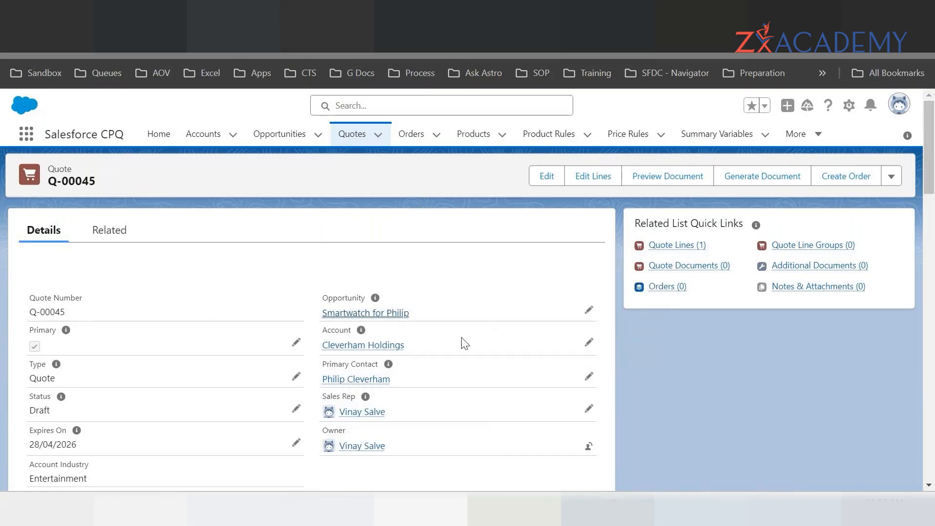
click(317, 14)
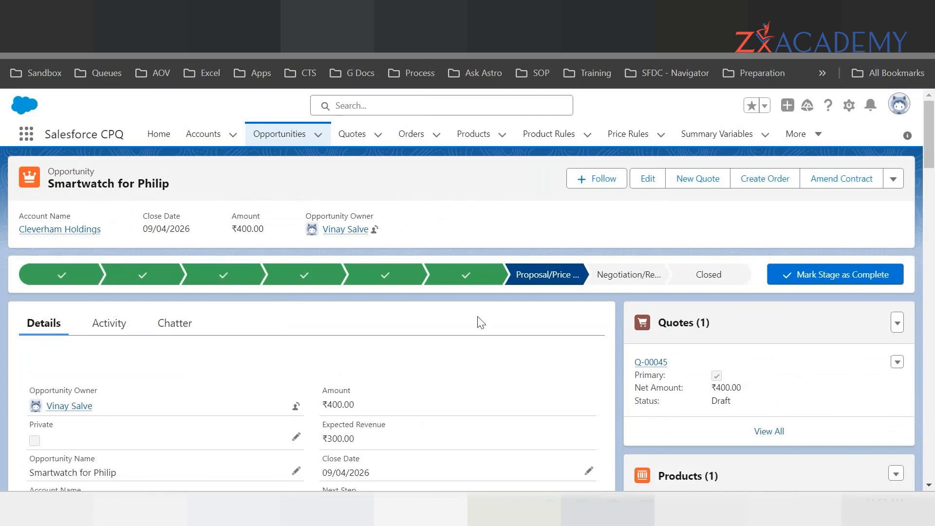
- Examine the opportunity's details, Salesforce CPQ information and related lists, including its products and stage history
scroll(638, 332, down, 2)
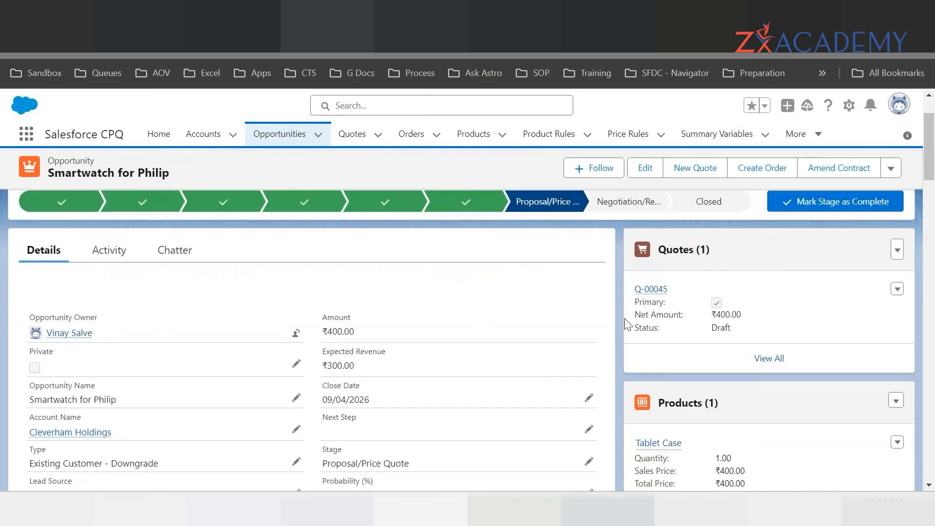
scroll(625, 321, down, 6)
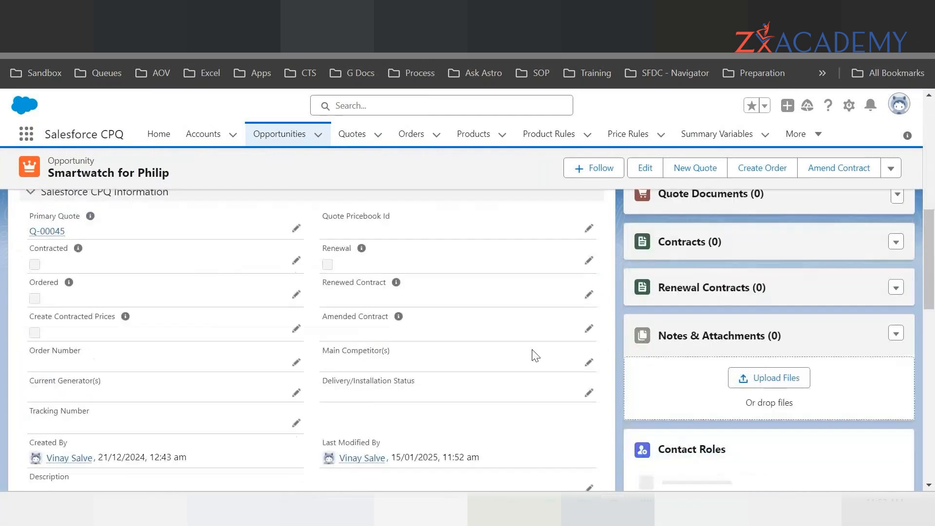
scroll(536, 355, down, 2)
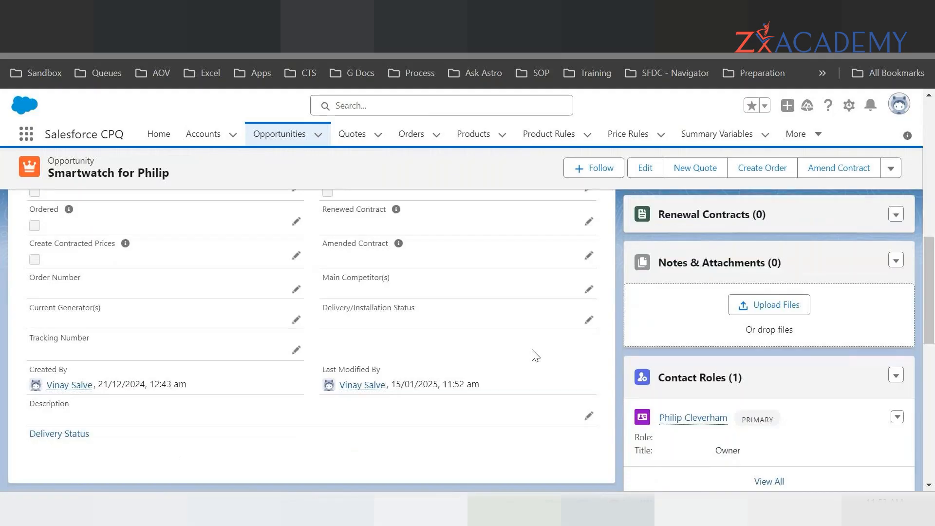
scroll(535, 355, down, 1)
scroll(351, 338, up, 3)
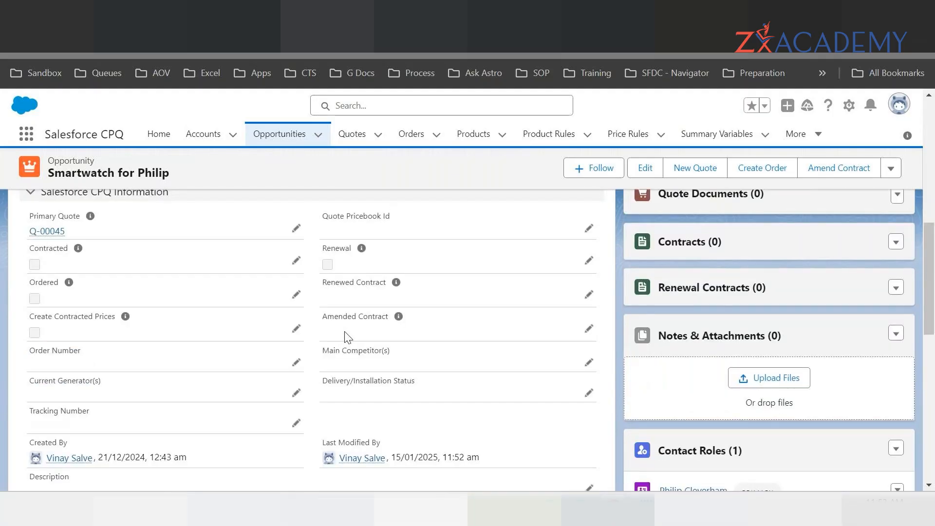
scroll(423, 349, up, 4)
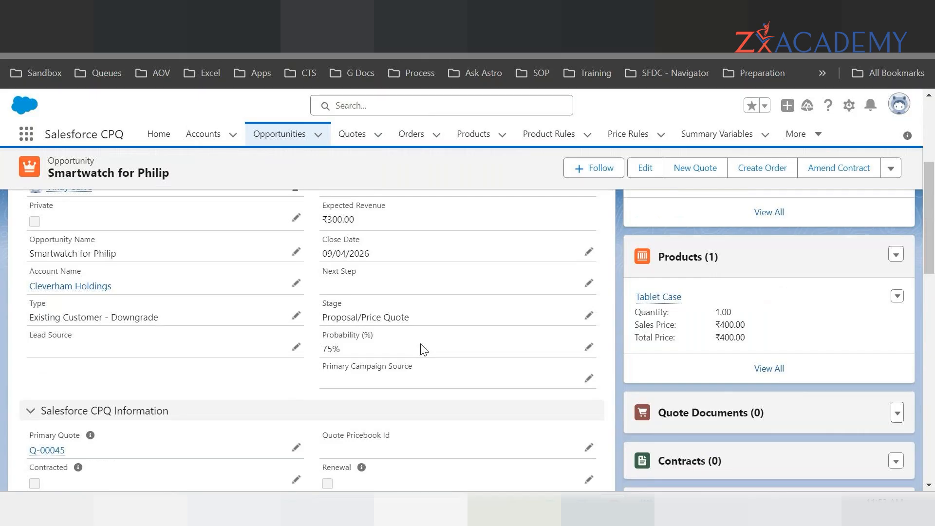
scroll(423, 349, up, 3)
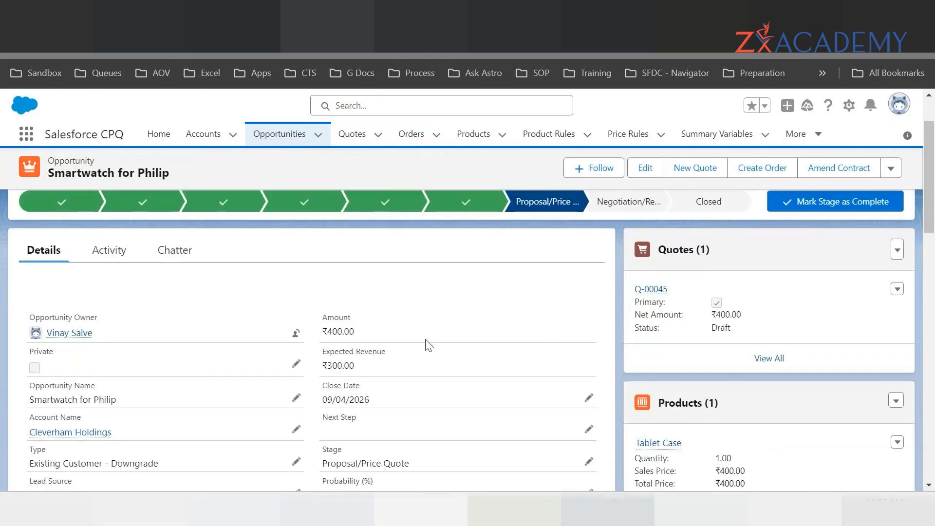
scroll(423, 349, down, 3)
scroll(435, 342, down, 10)
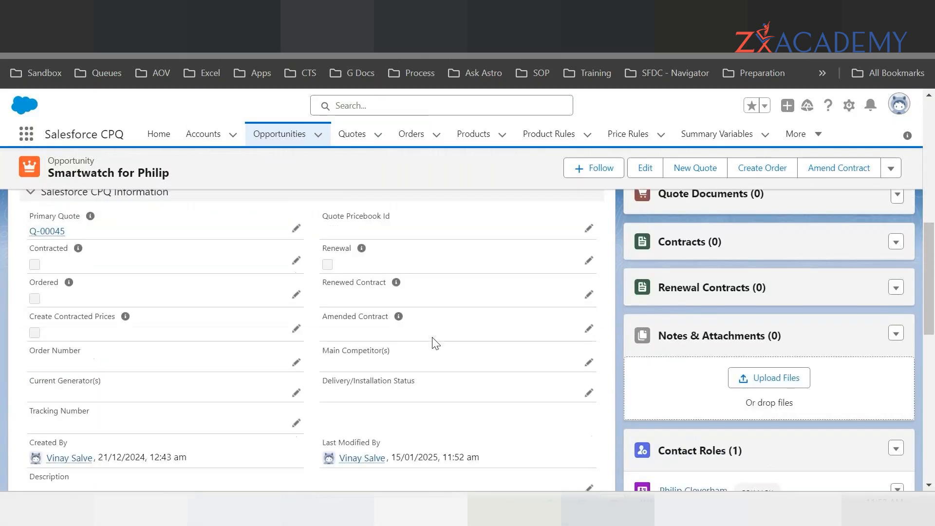
scroll(432, 344, down, 5)
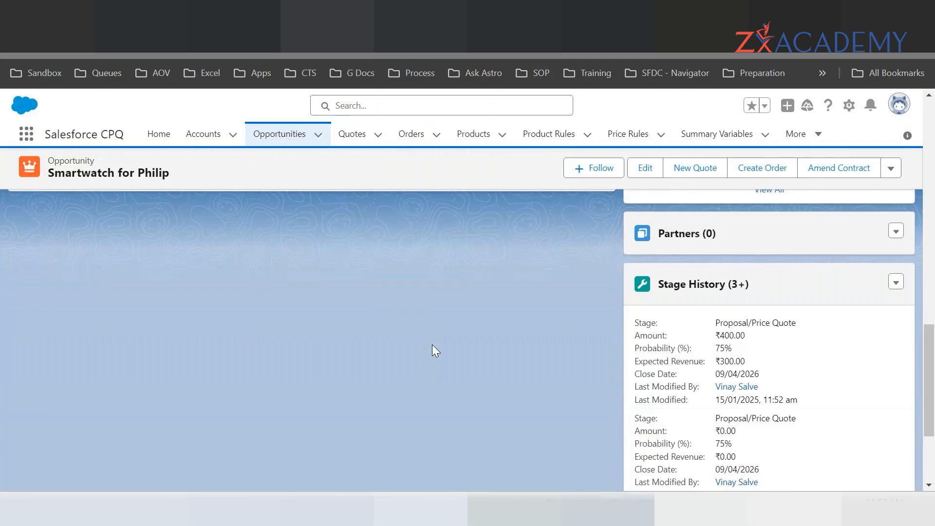
scroll(431, 347, down, 1)
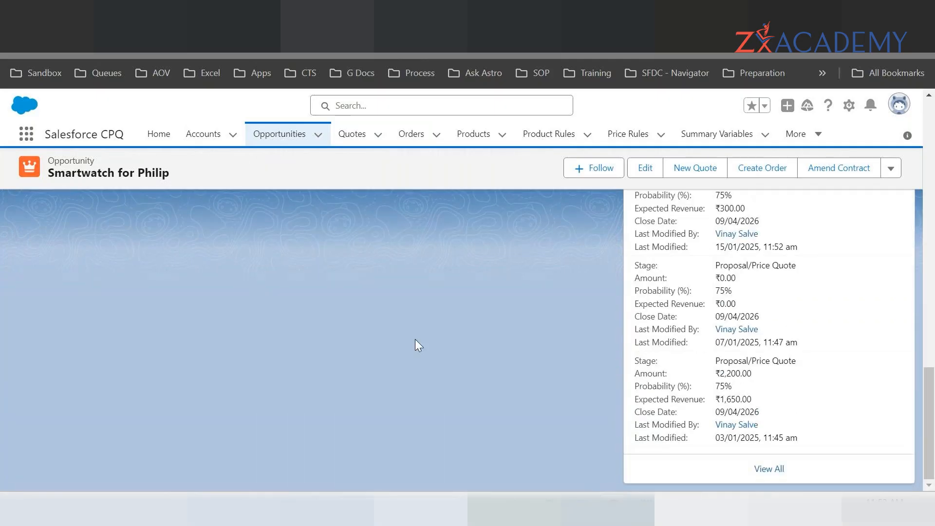
scroll(369, 335, up, 5)
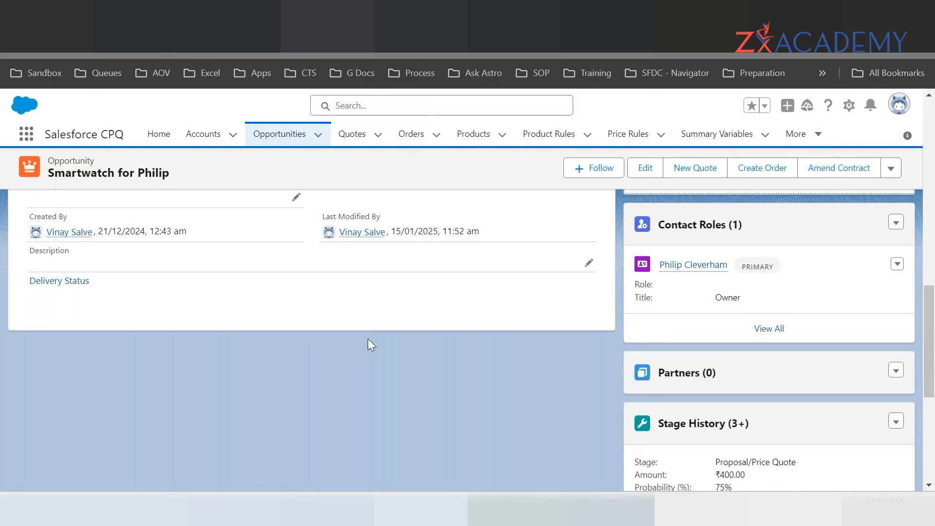
scroll(368, 339, down, 1)
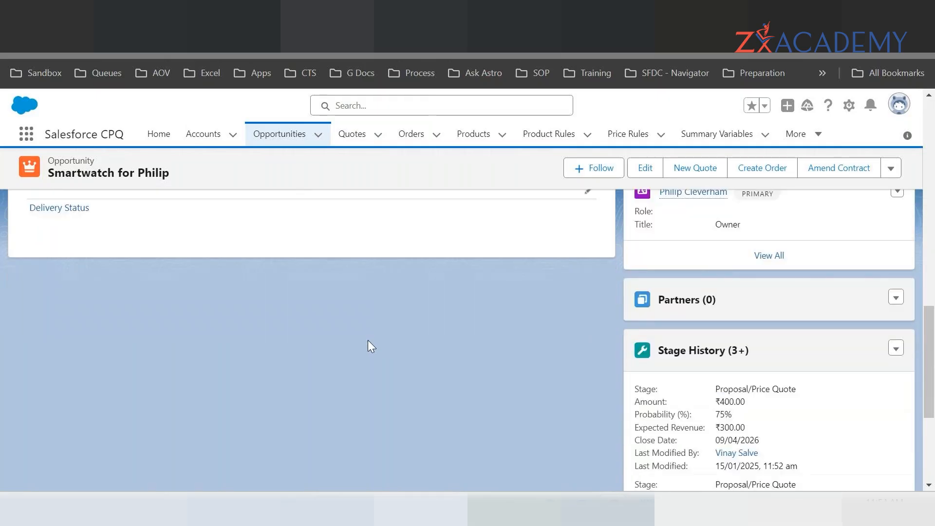
scroll(367, 345, down, 1)
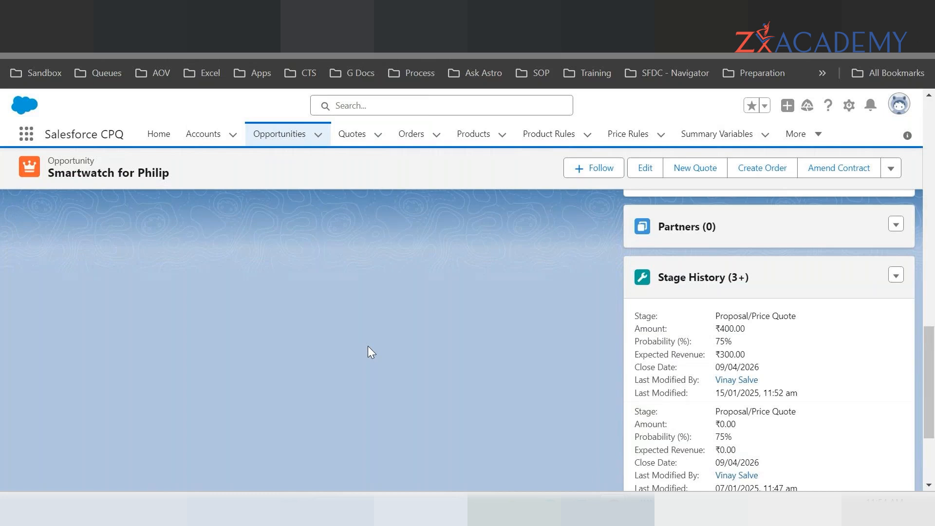
scroll(367, 346, down, 1)
scroll(73, 327, up, 6)
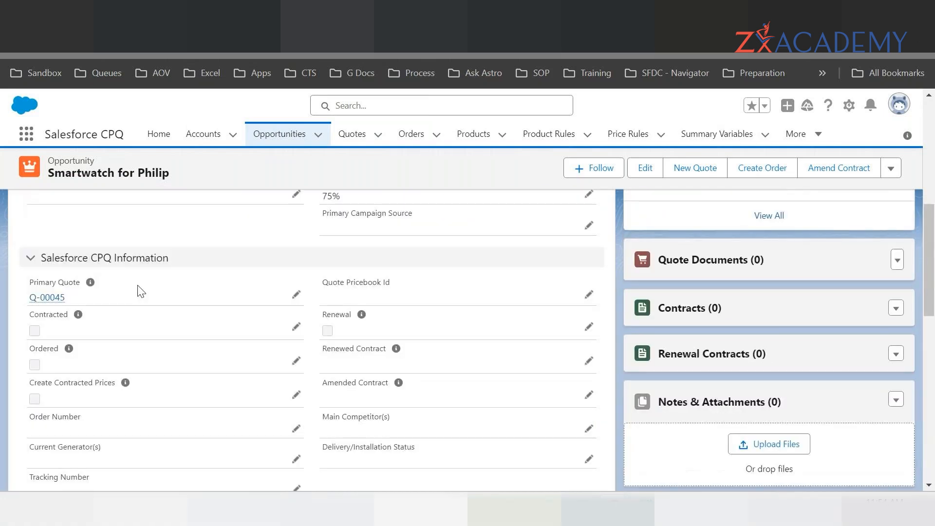
- Review the opportunity's details, then examine the Slab Discount - Amount schedule's related lists and its Account, Quote, Quote Line and Original Discount Schedule field help
scroll(141, 291, up, 3)
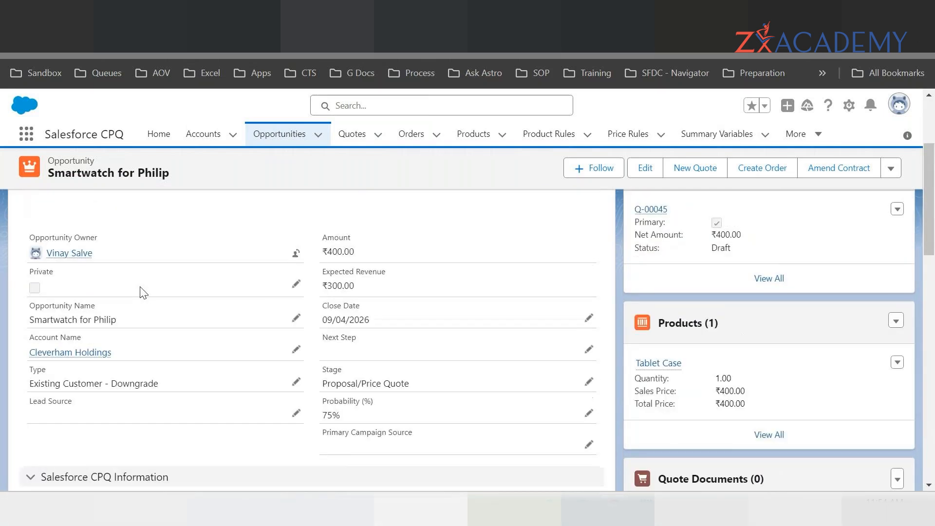
scroll(156, 283, up, 2)
scroll(156, 281, up, 2)
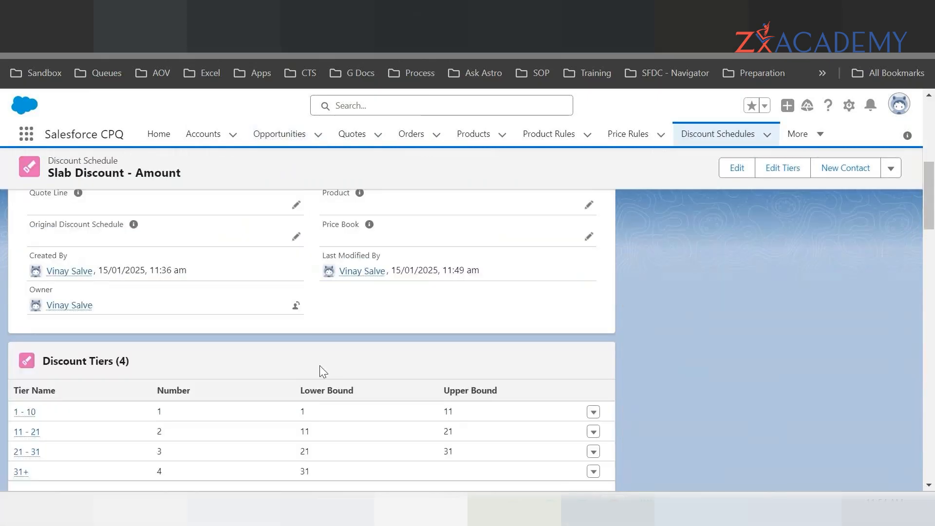
scroll(293, 399, down, 3)
scroll(232, 386, down, 4)
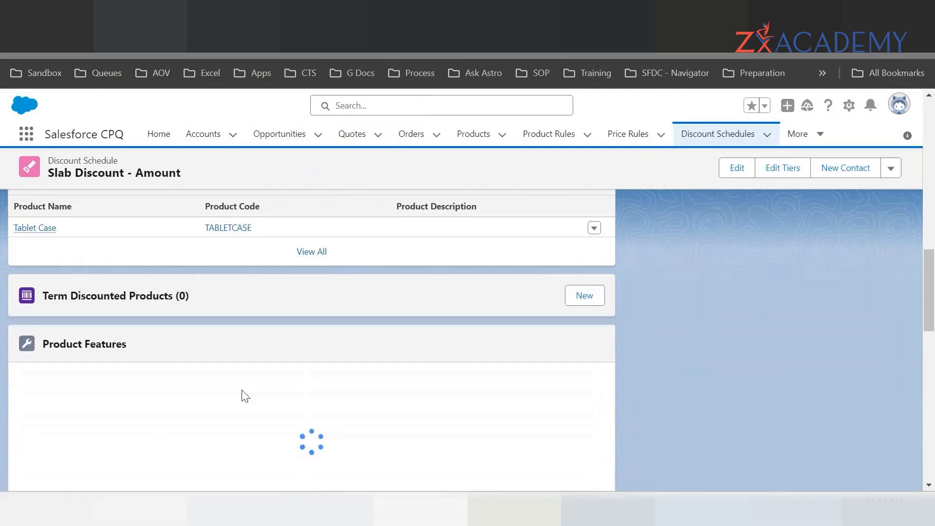
scroll(244, 392, down, 3)
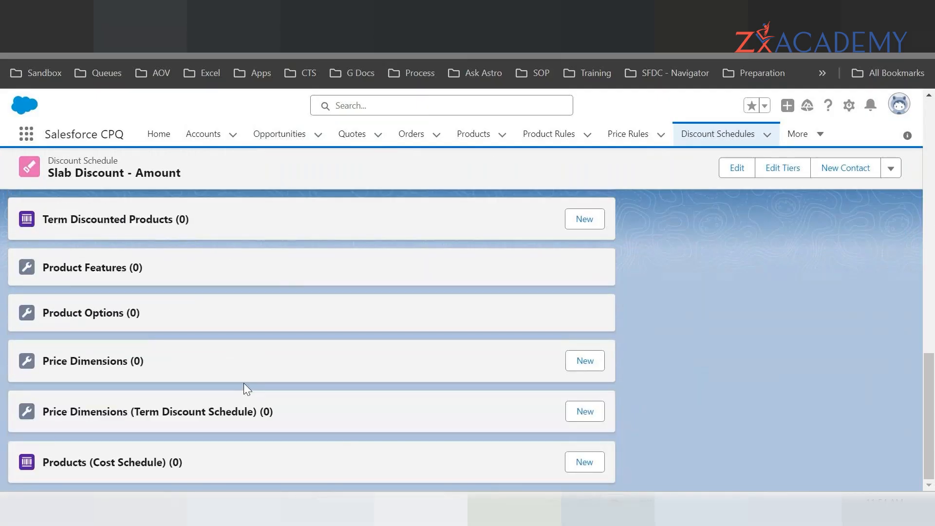
scroll(251, 356, up, 10)
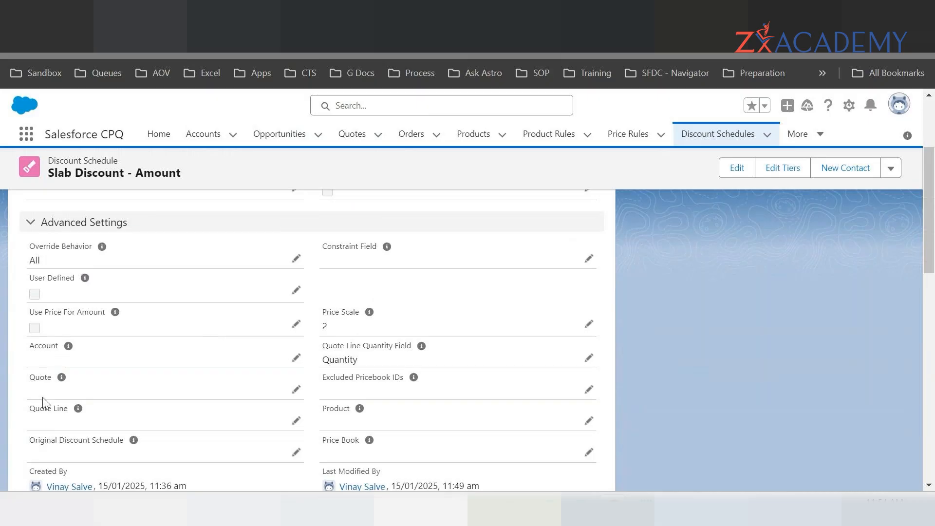
mouse_move(69, 347)
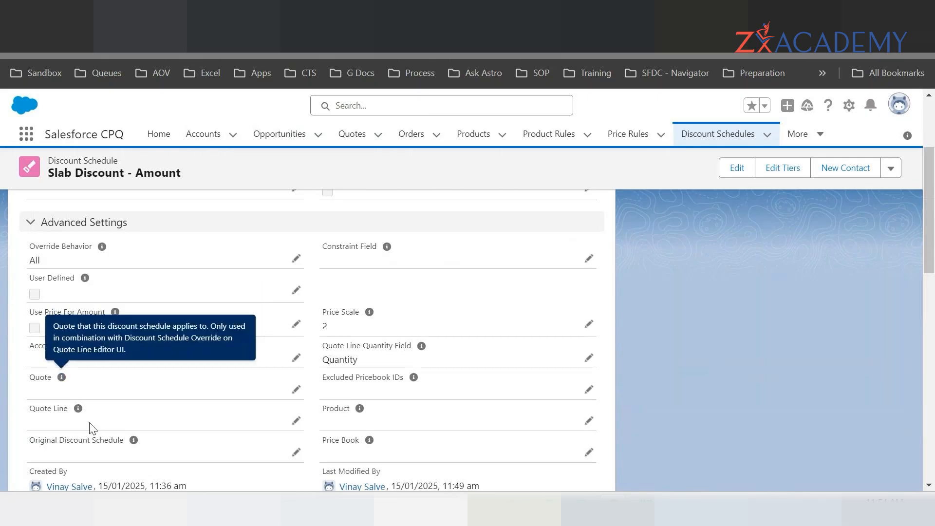
mouse_move(78, 410)
mouse_move(133, 443)
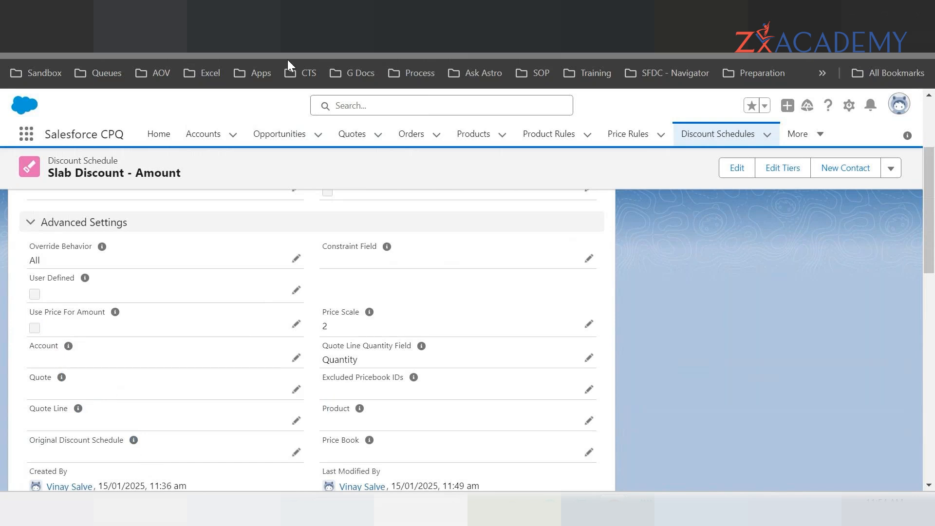
- Return to the quote, check its Tablet Case entry in the quote lines list and go back to the quote record
click(234, 26)
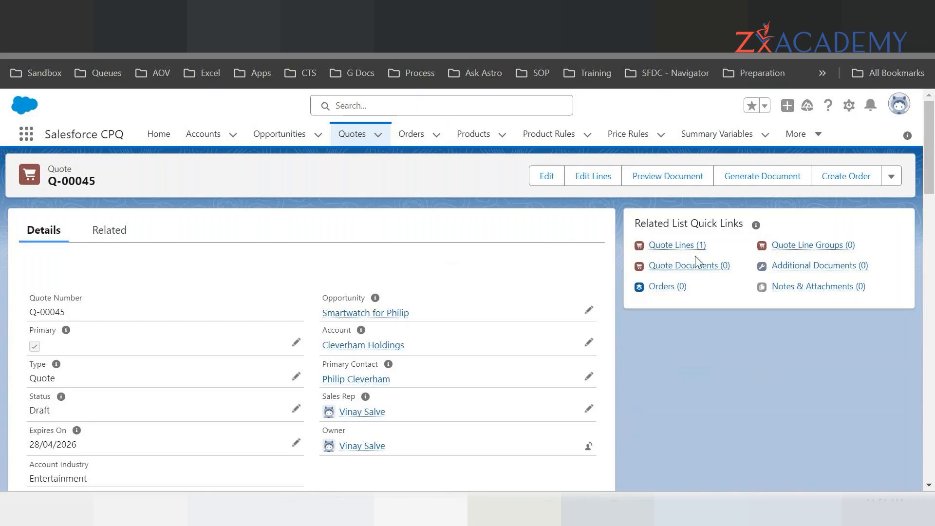
click(675, 245)
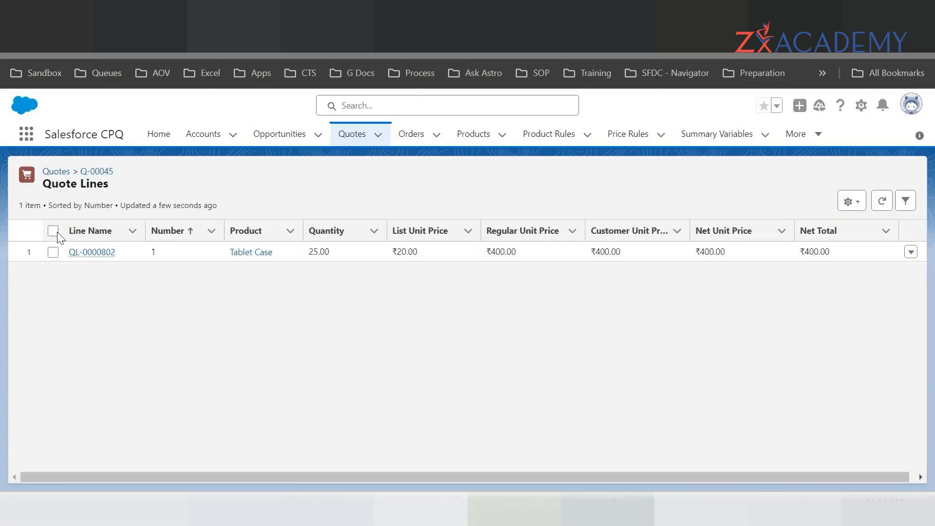
click(53, 252)
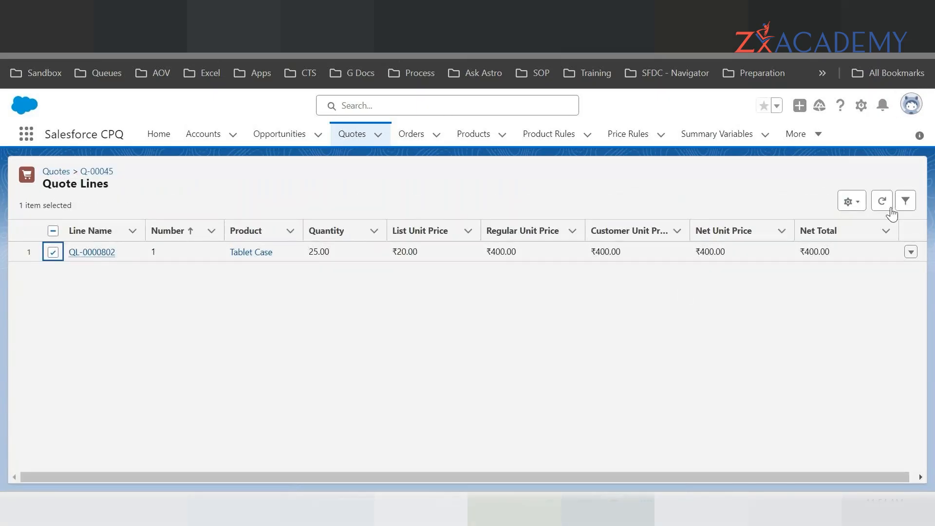
click(97, 174)
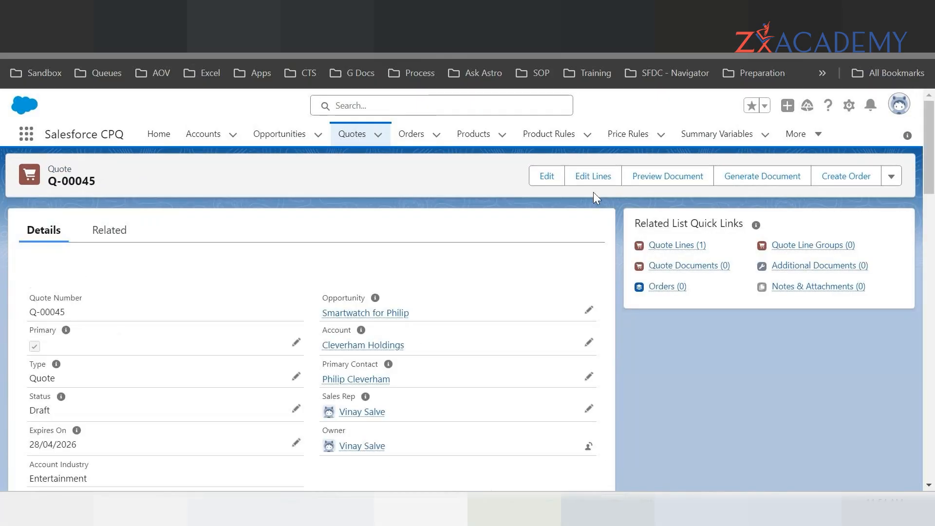
- Open the quote's lines for editing, delete the existing Tablet Case line and quick save the quote
click(588, 177)
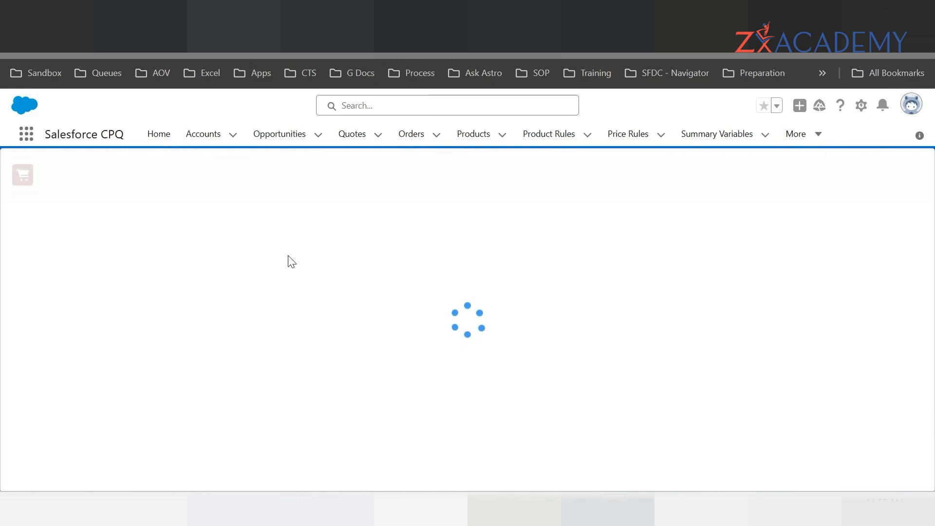
click(9, 287)
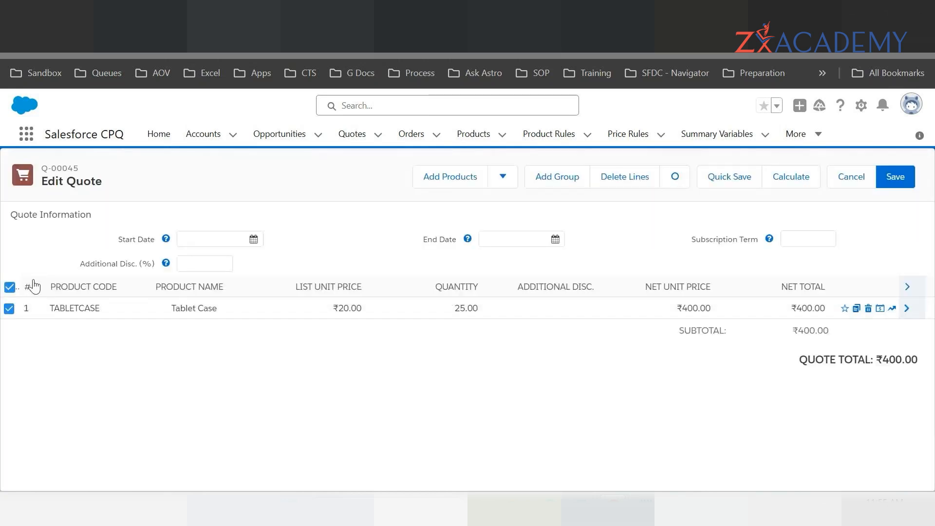
click(624, 176)
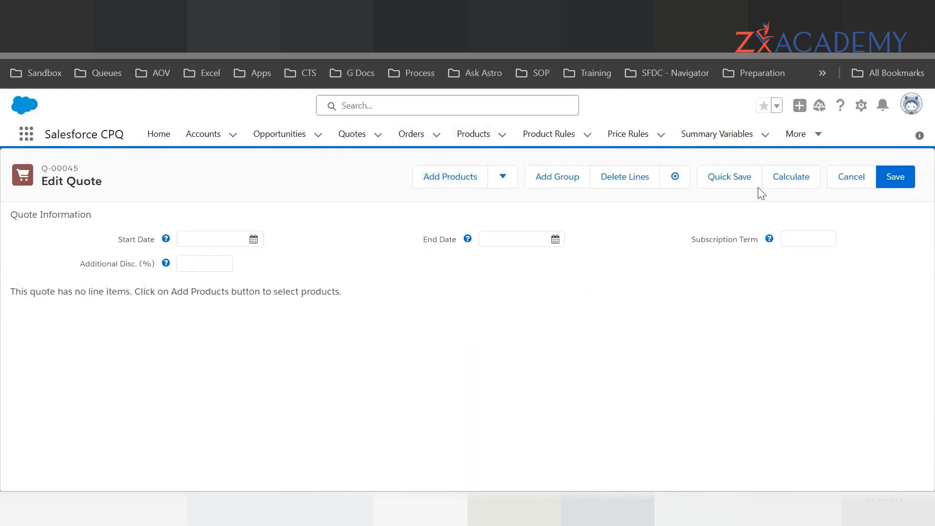
click(725, 190)
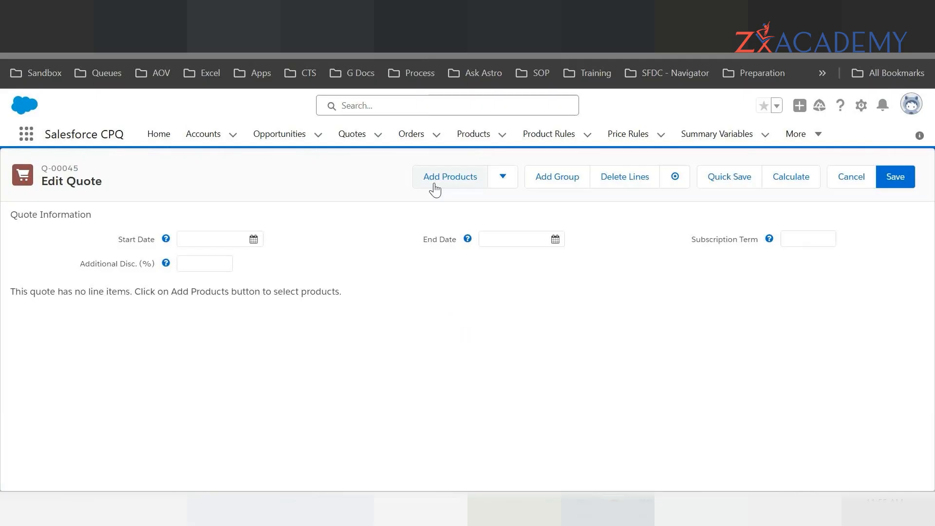
- Search the product selection for Tablet Case and add that product to the quote
click(435, 188)
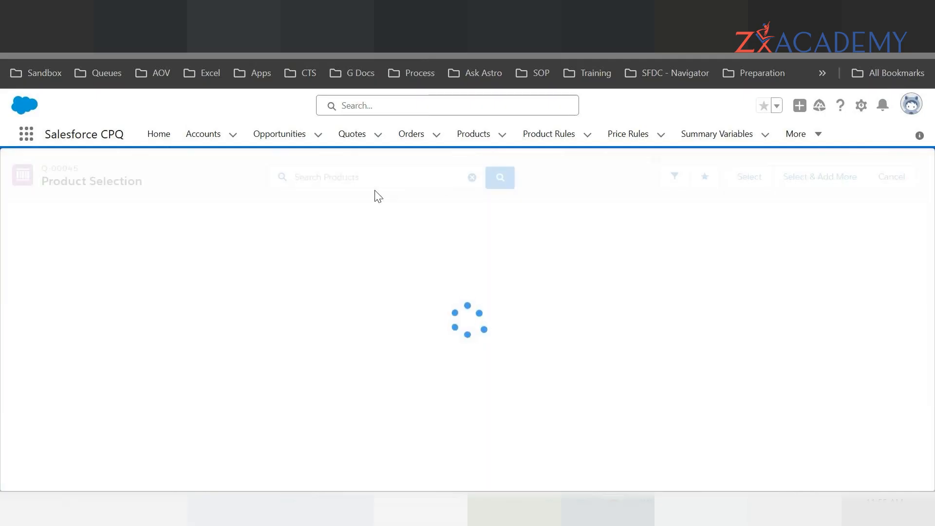
click(368, 178)
text(tablet)
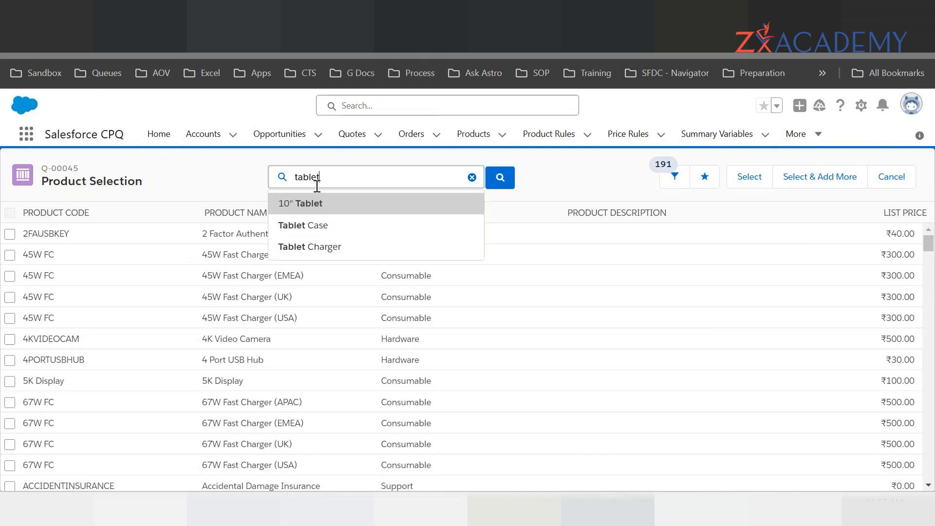
click(305, 223)
click(10, 234)
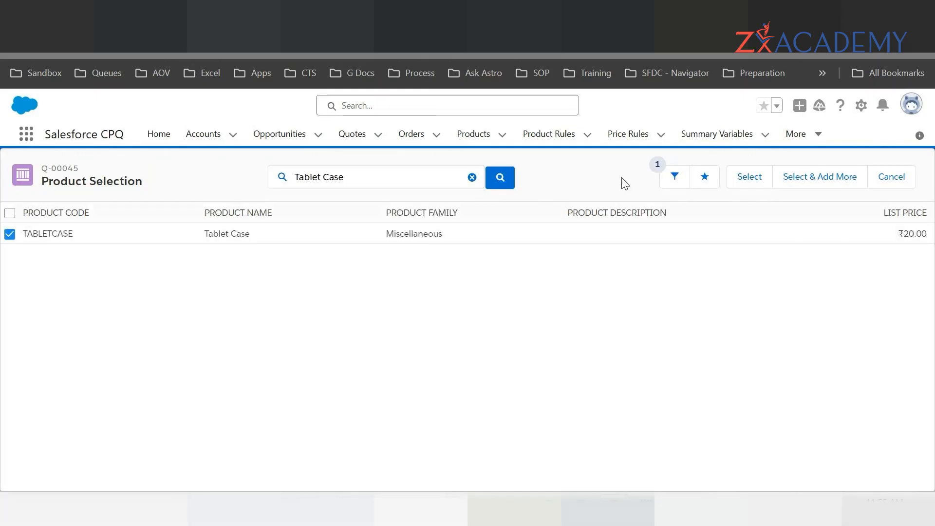
click(747, 176)
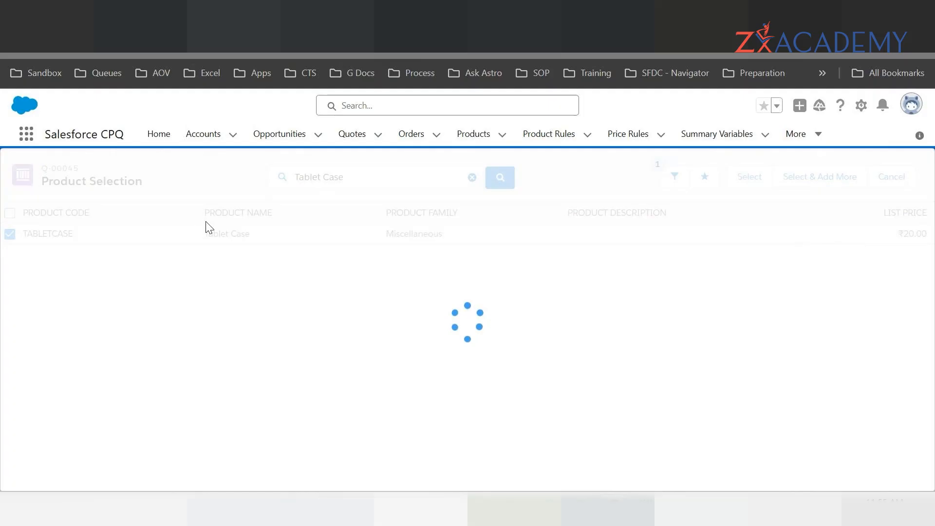
- Set the Tablet Case line's quantity to 25, calculate the quote and save it
click(456, 306)
text(25)
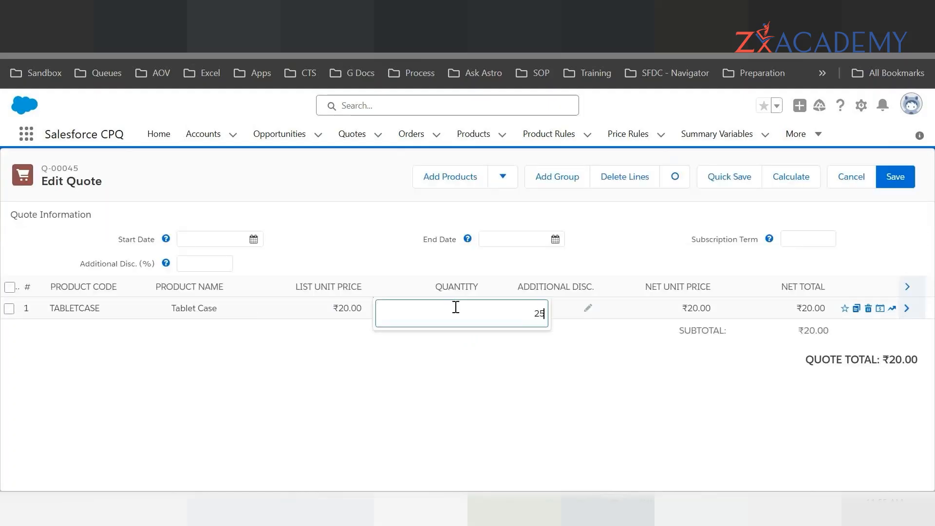
click(463, 341)
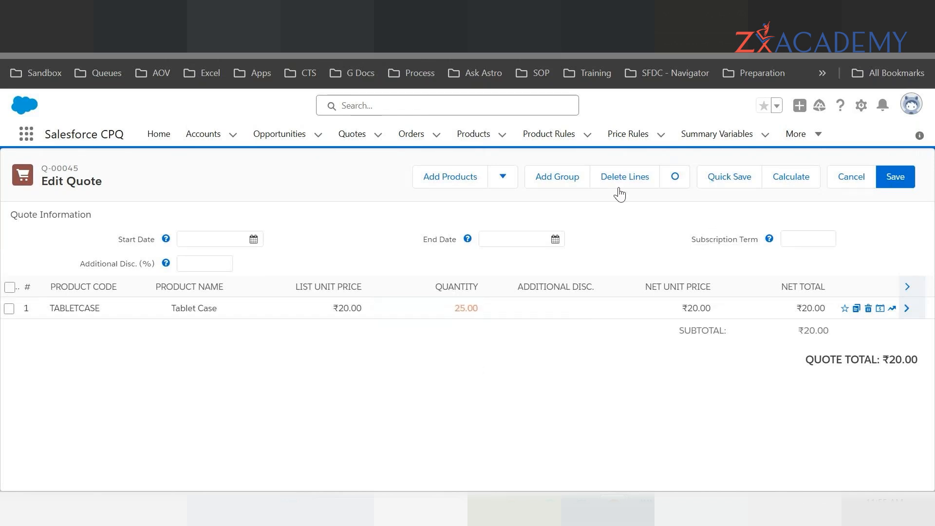
click(785, 181)
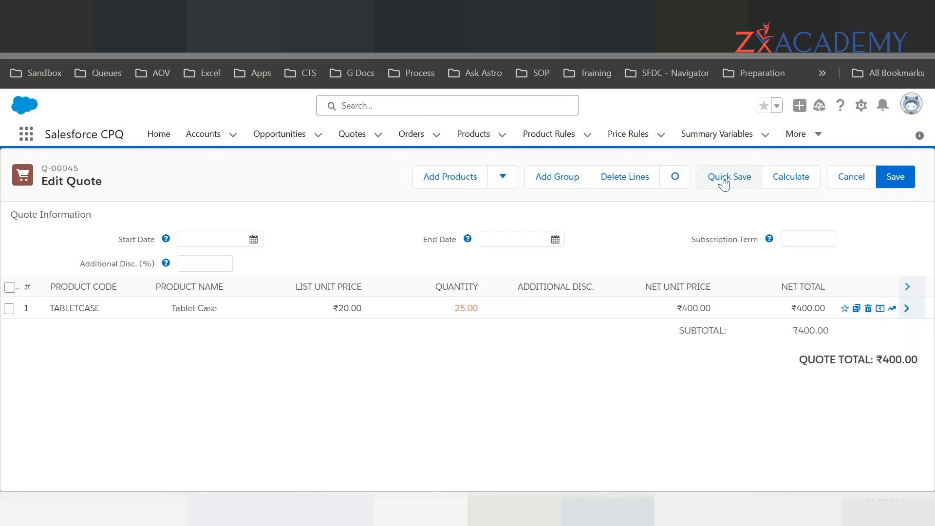
click(894, 175)
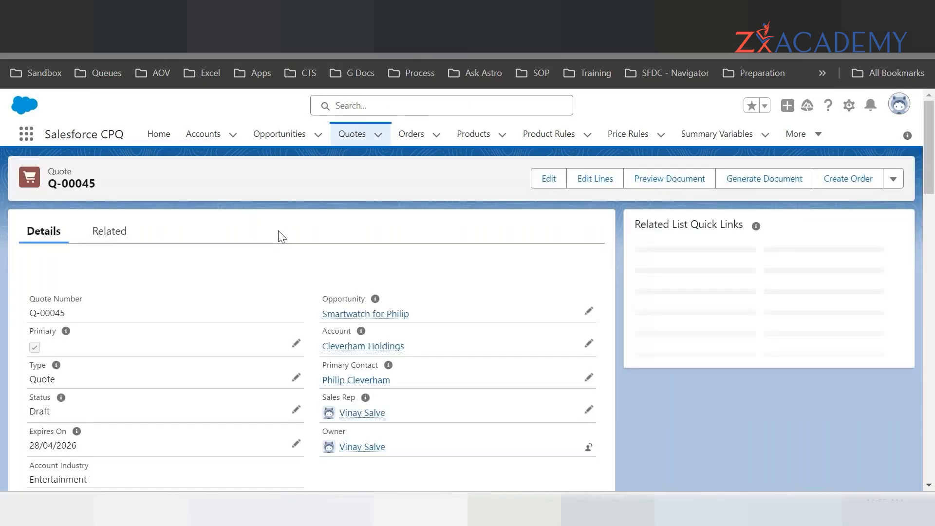
- Reopen the quote lines, override the Tablet Case schedule's 11 - 21 tier discount with 7, save the schedule and save the quote
click(657, 248)
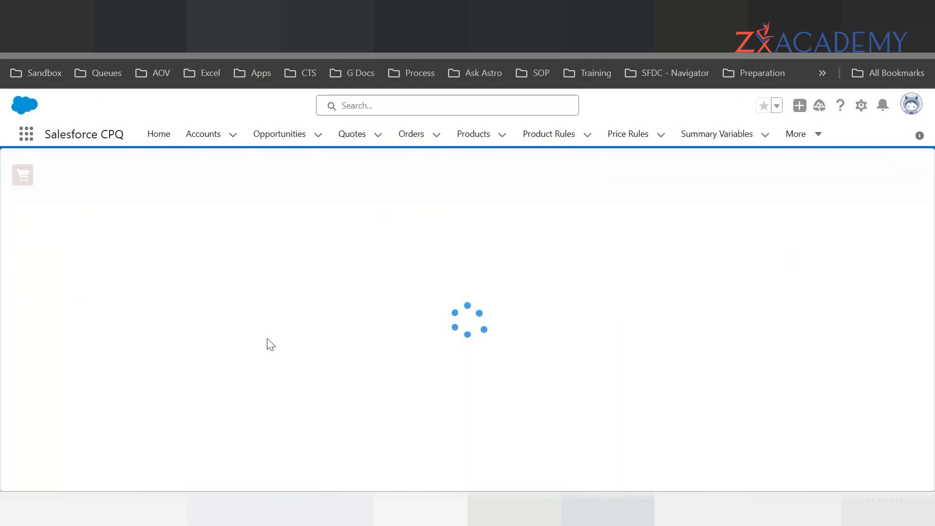
click(880, 309)
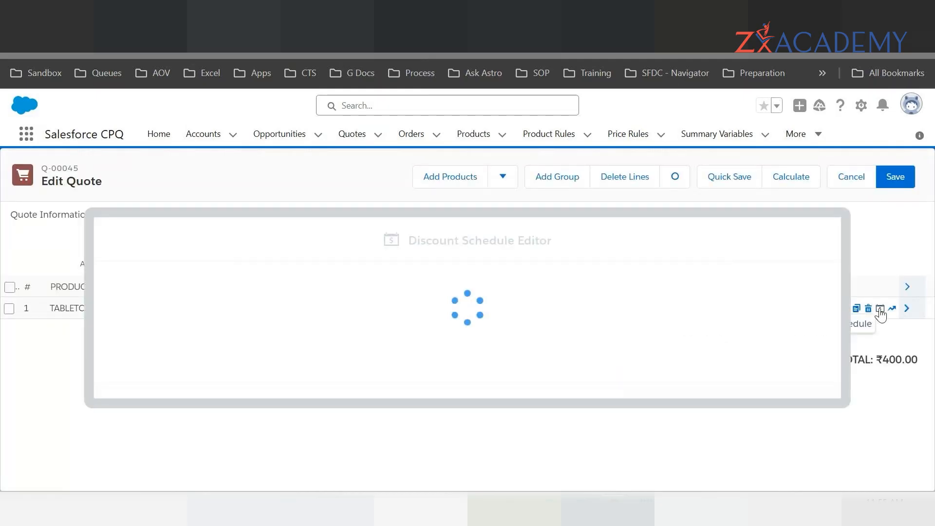
click(756, 368)
text(7)
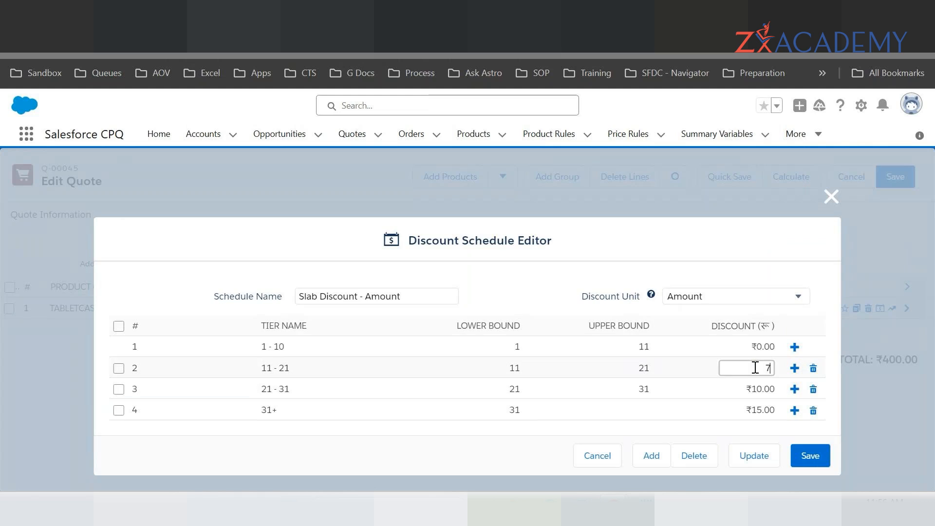
click(800, 285)
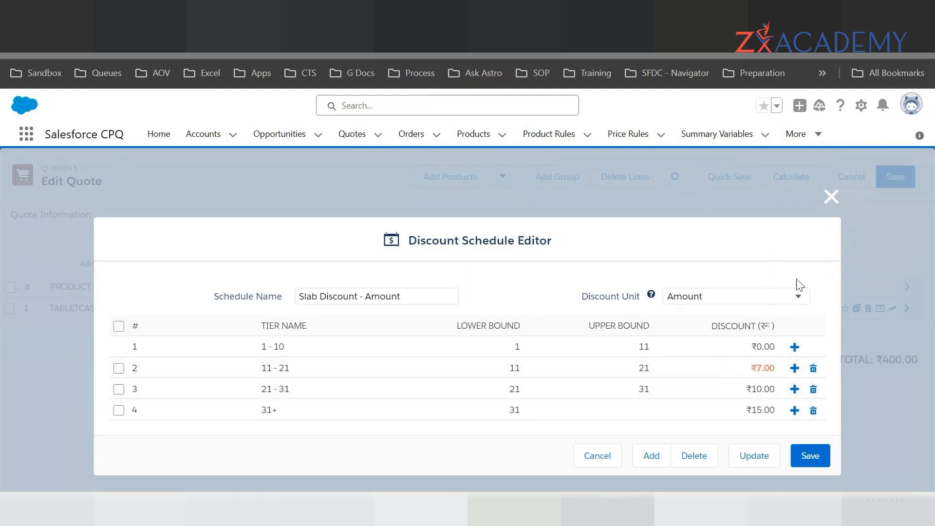
click(749, 460)
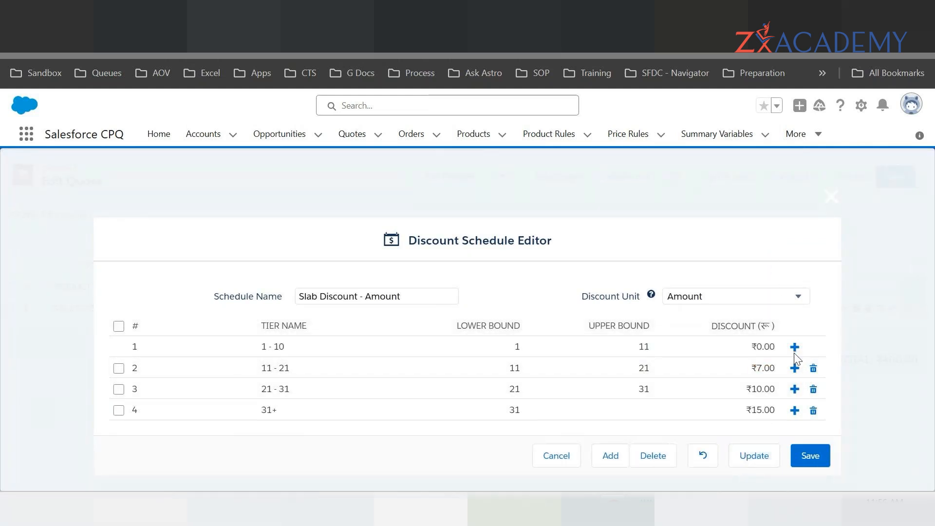
click(808, 456)
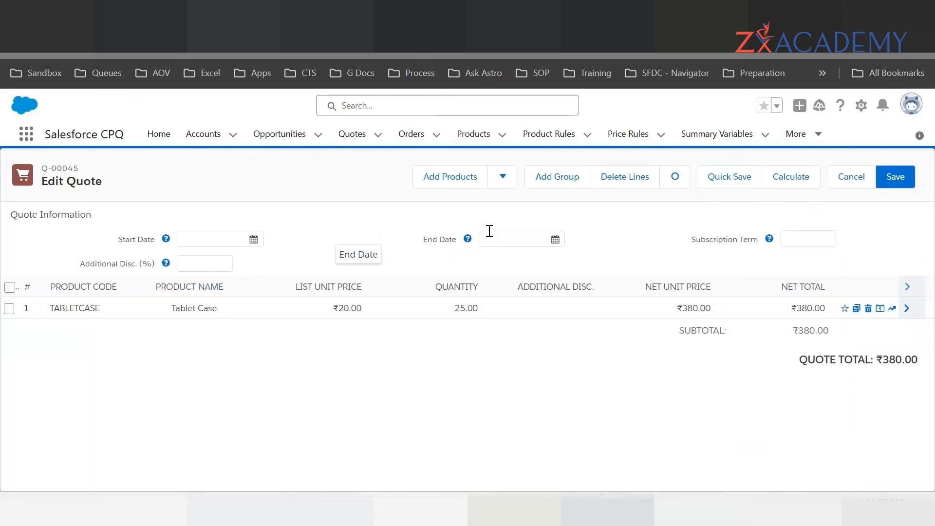
click(895, 178)
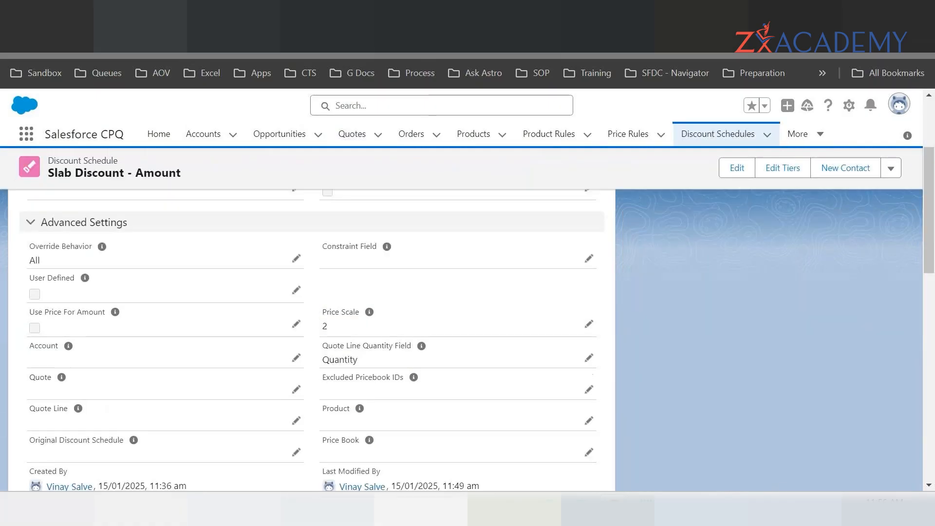
- Reload the Slab Discount - Amount schedule record and check its Quote, Quote Line and Original Discount Schedule fields
key(F5)
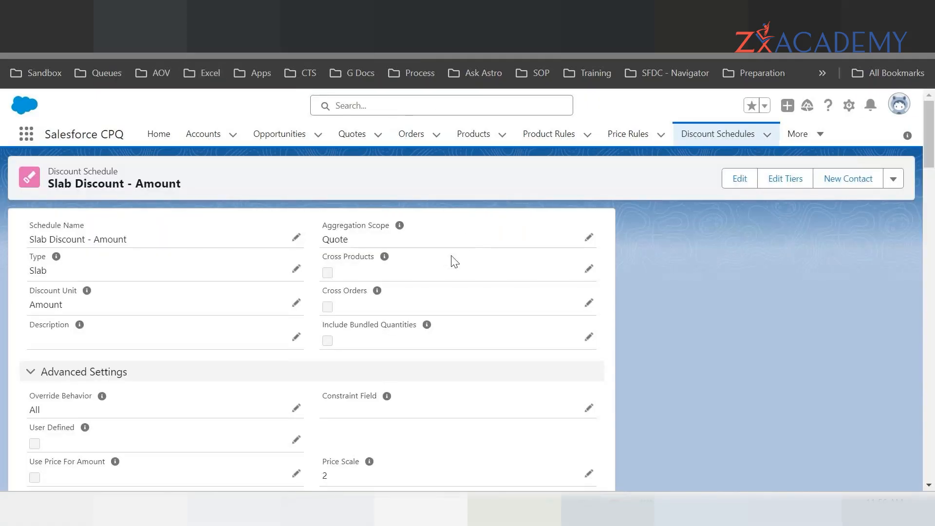
scroll(453, 261, down, 5)
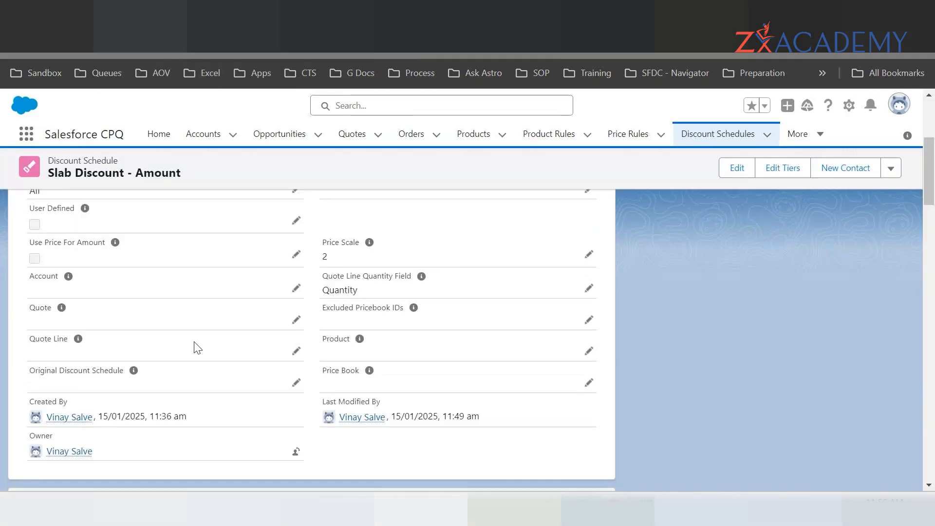